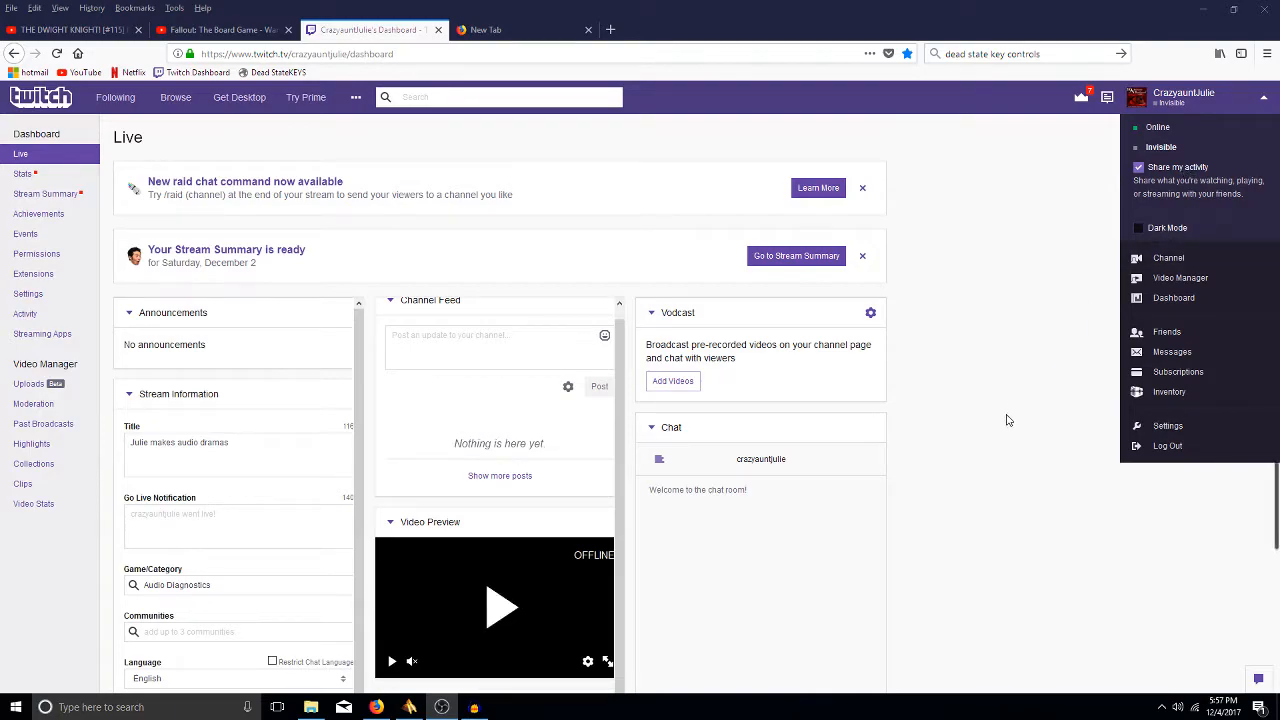
- Start the Live dashboard's video preview and switch the account status to Invisible
left_click(499, 607)
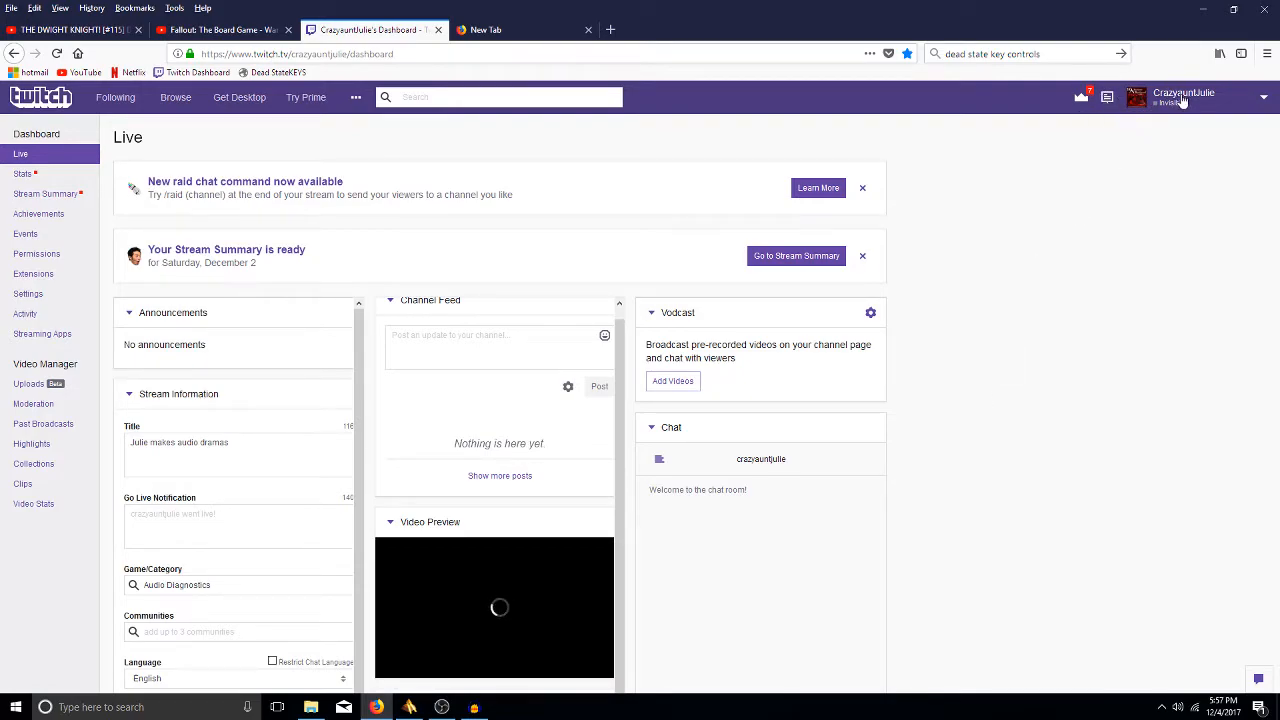
left_click(1264, 97)
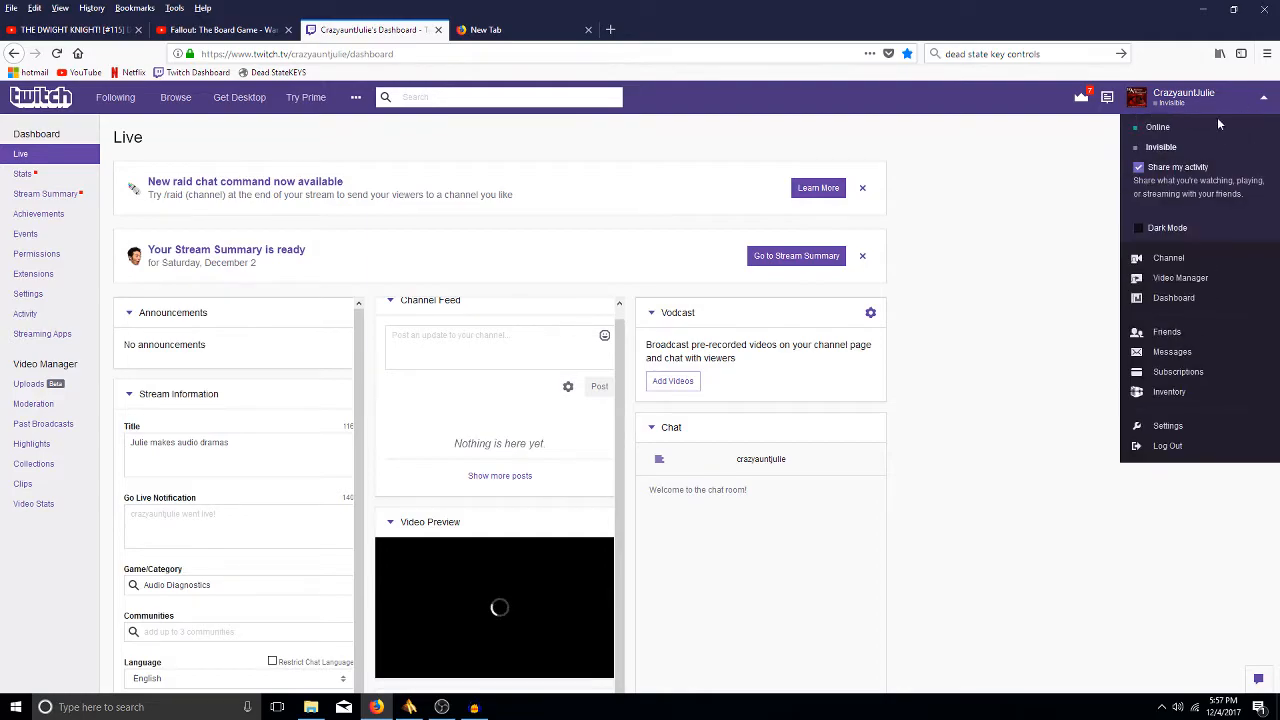
right_click(1147, 153)
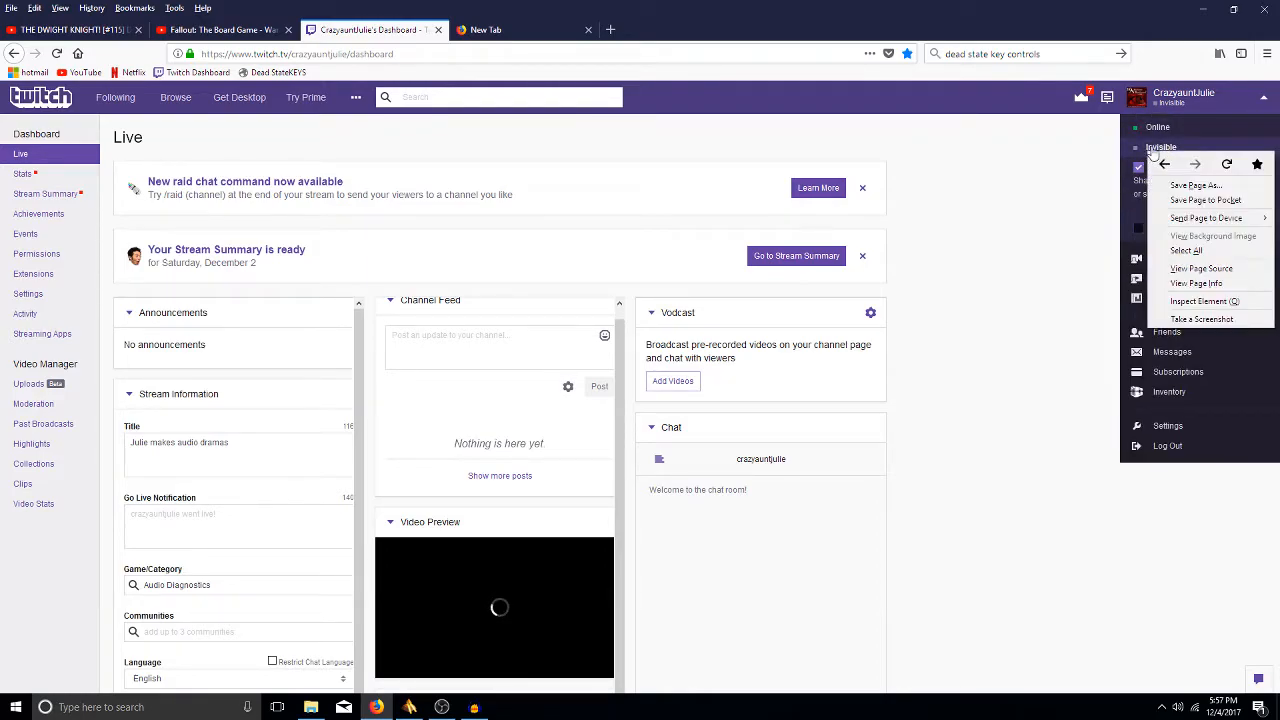
left_click(1149, 152)
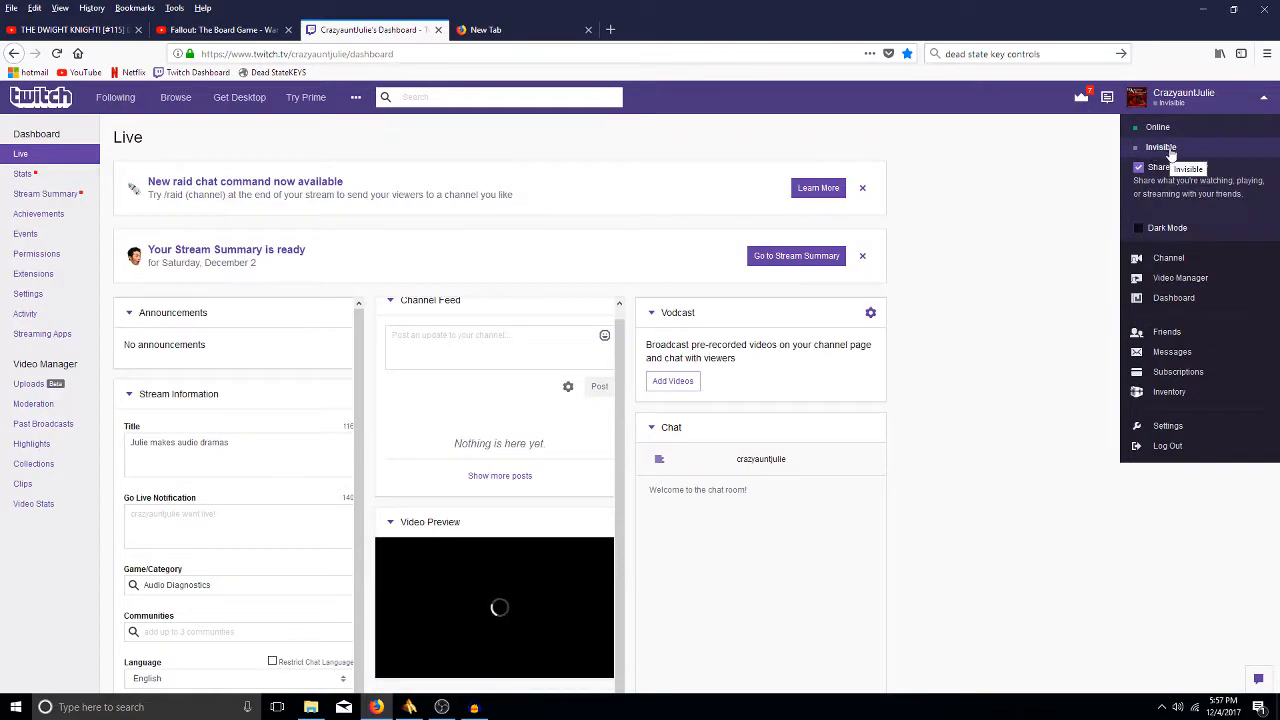
left_click(1168, 149)
left_click(1180, 105)
left_click(1180, 105)
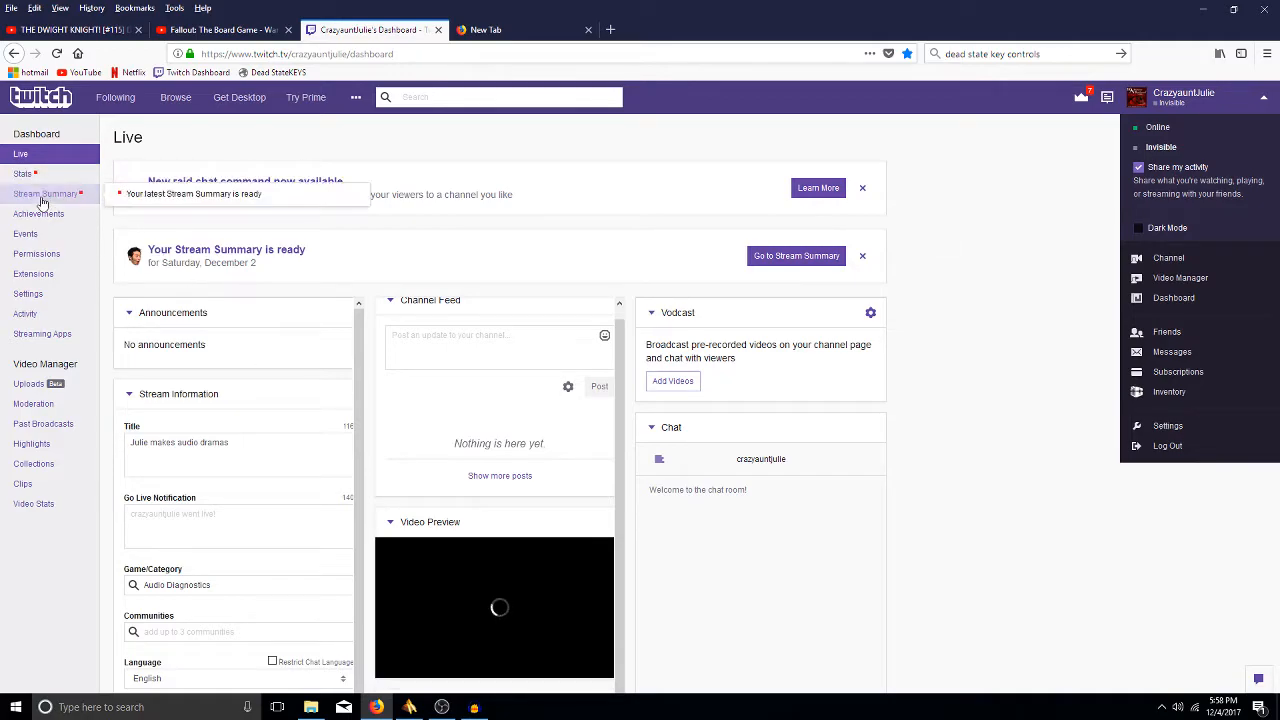
- Open Activity > Streaming Apps in a new tab, then return the dashboard tab to Live
left_click(40, 314)
left_click(50, 334)
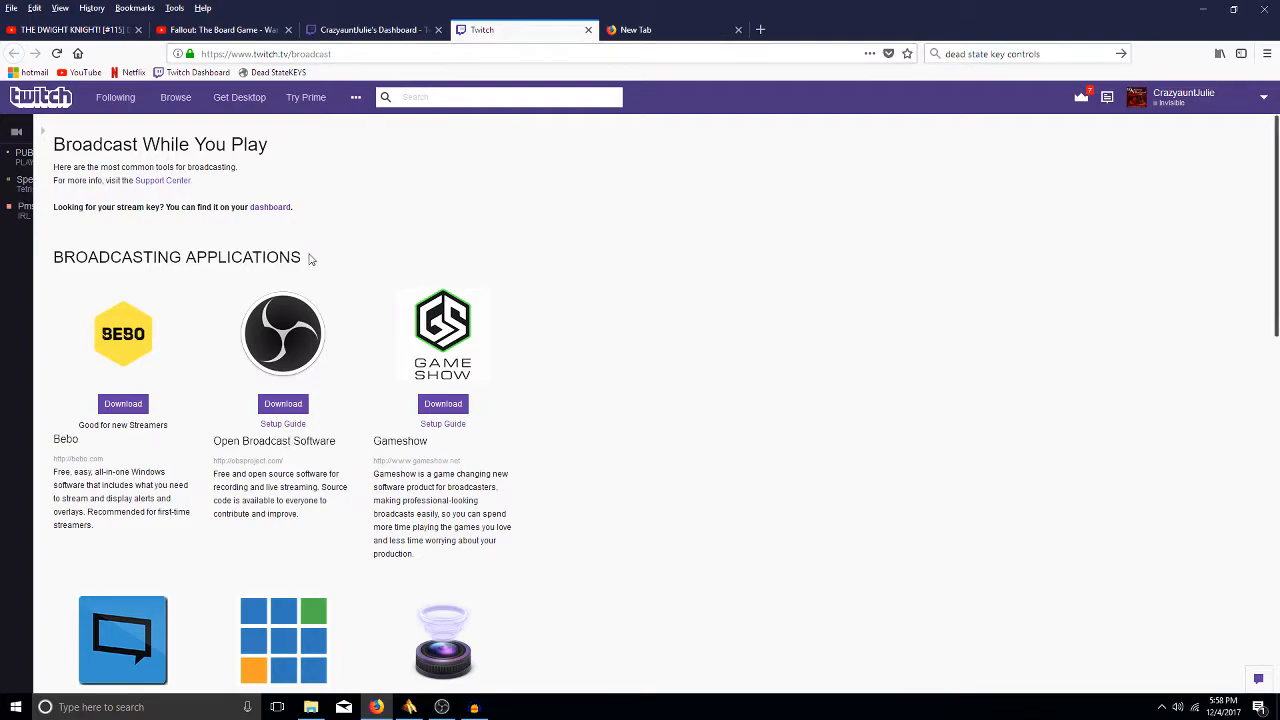
left_click(362, 31)
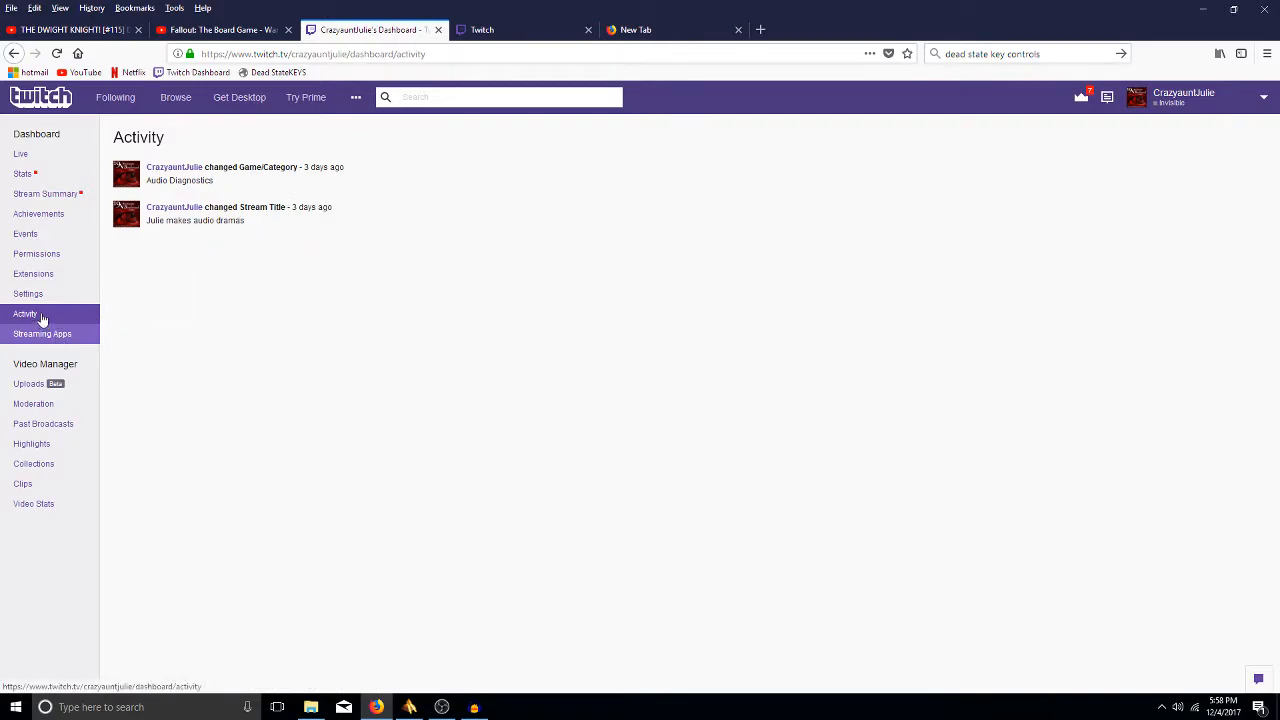
left_click(21, 155)
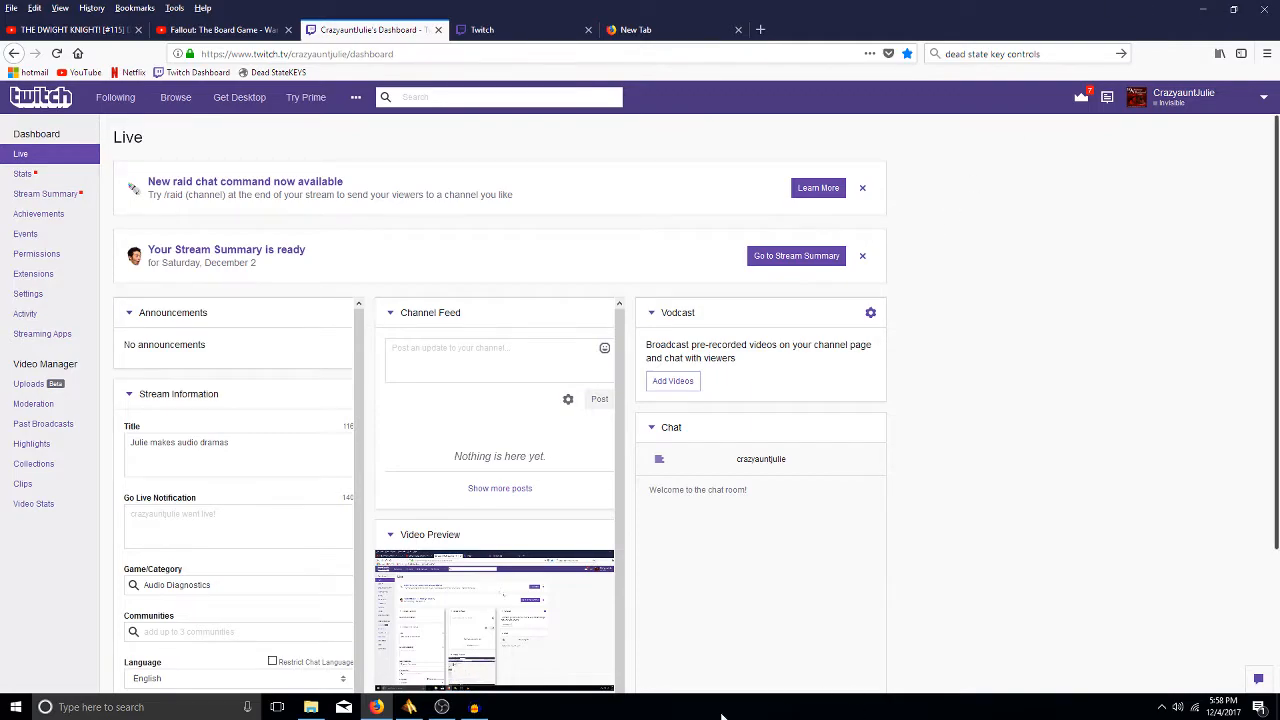
- Bring Audacity forward and dismiss its welcome dialog with 'Don't show this again at start up' ticked
left_click(475, 708)
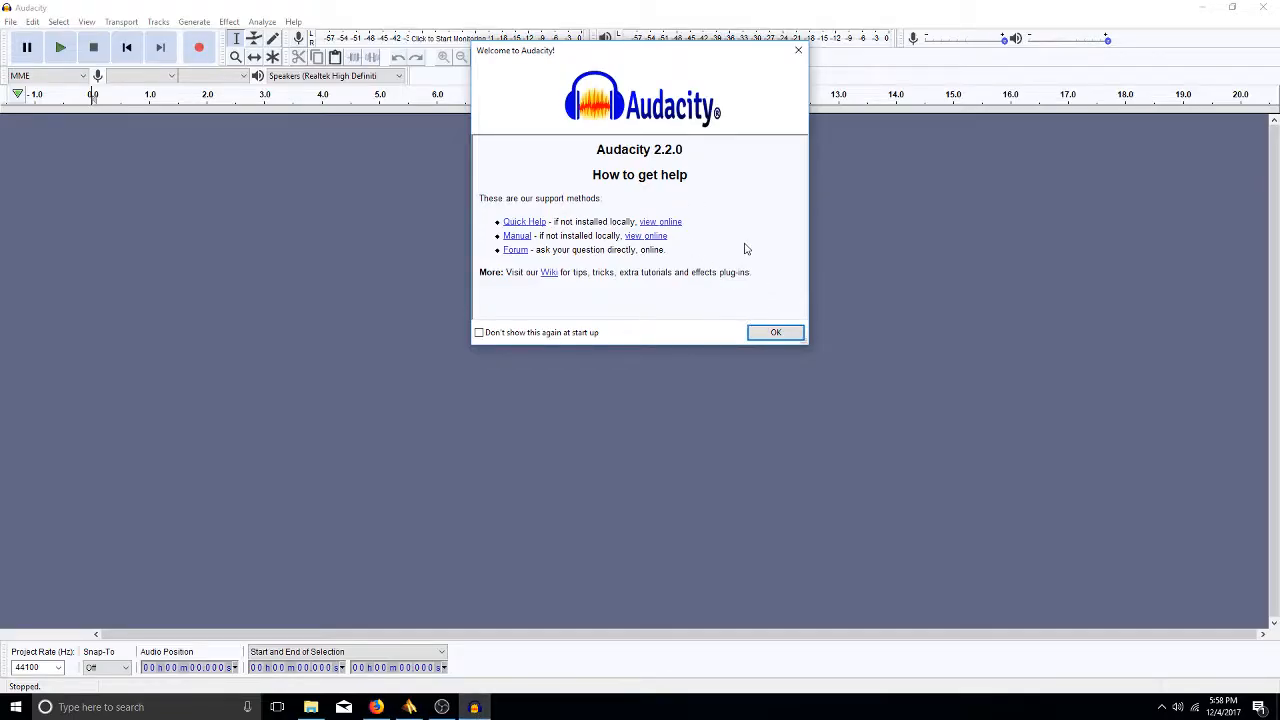
left_click(480, 333)
left_click(775, 334)
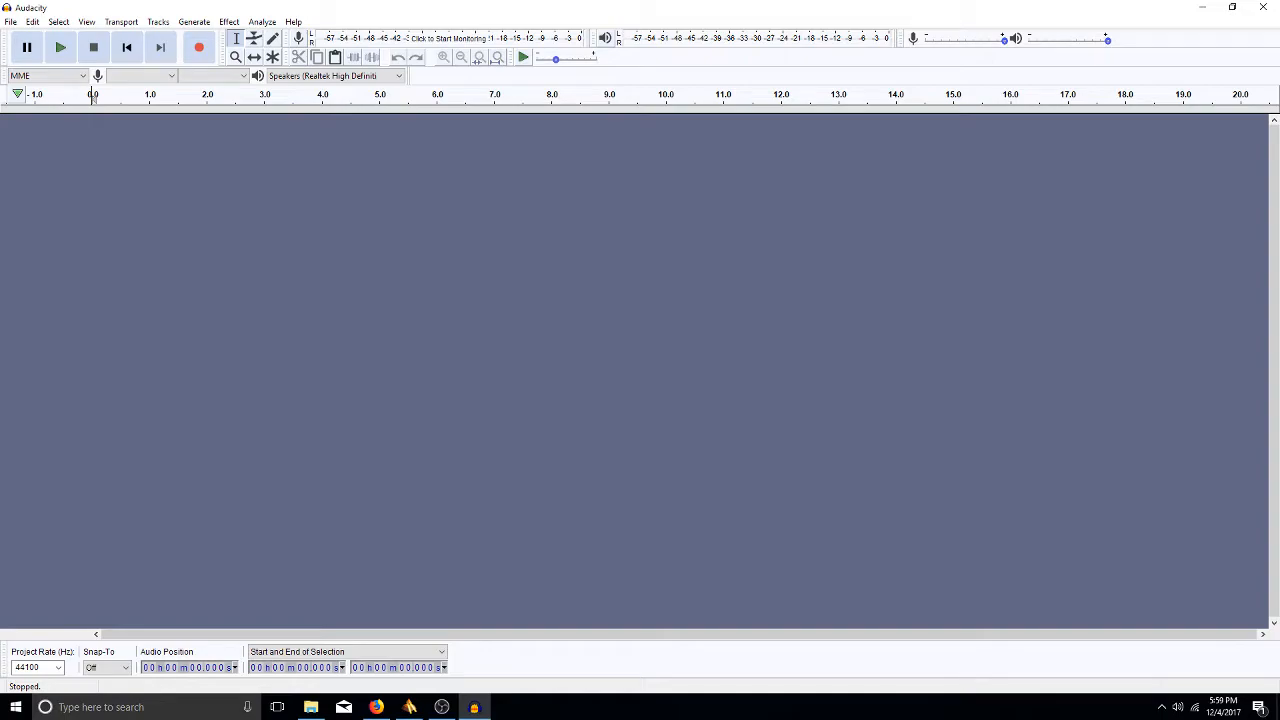
- On the Twitch dashboard, move the Chat panel to the left column and back to the right
left_click(378, 708)
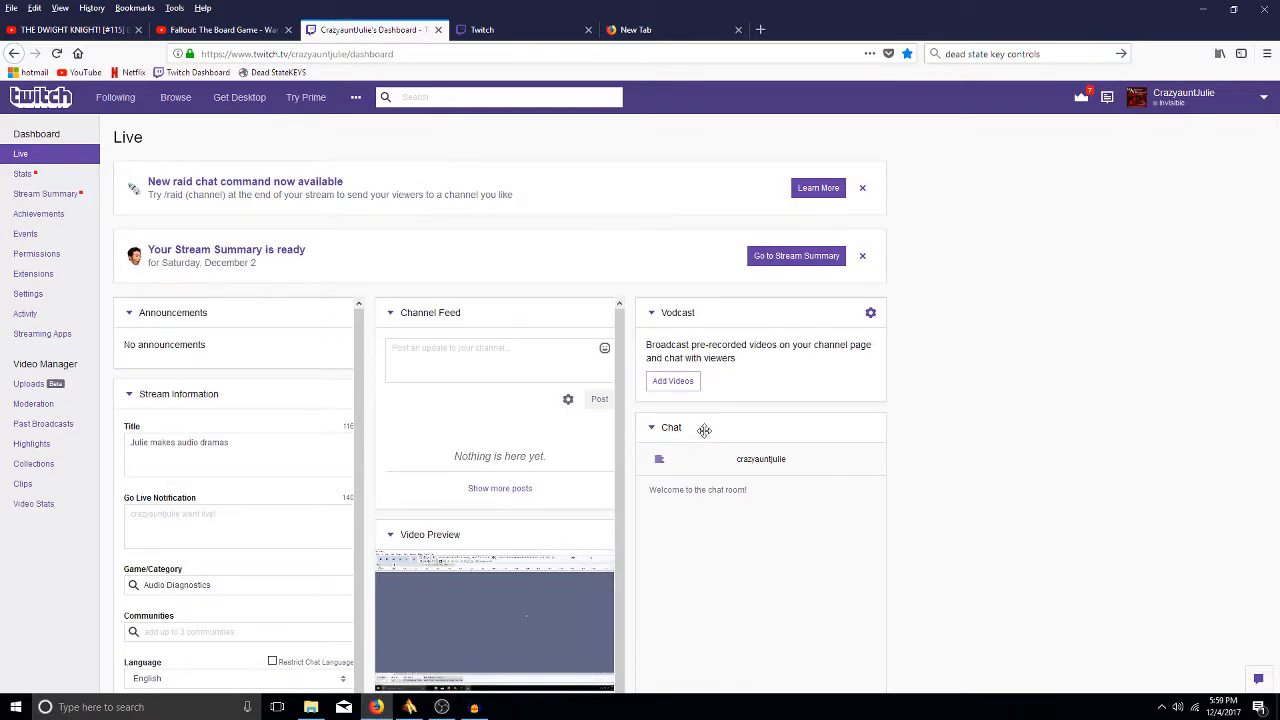
left_click_drag(706, 431, 0, 244)
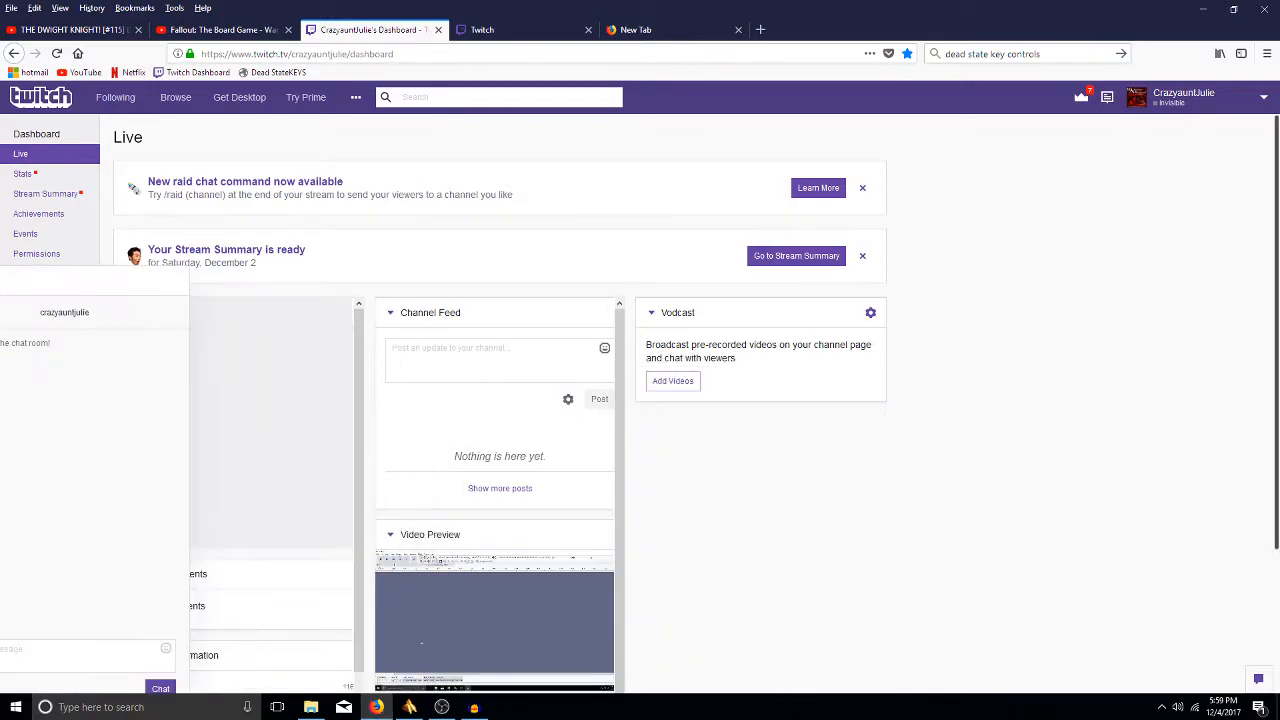
left_click_drag(5, 289, 707, 323)
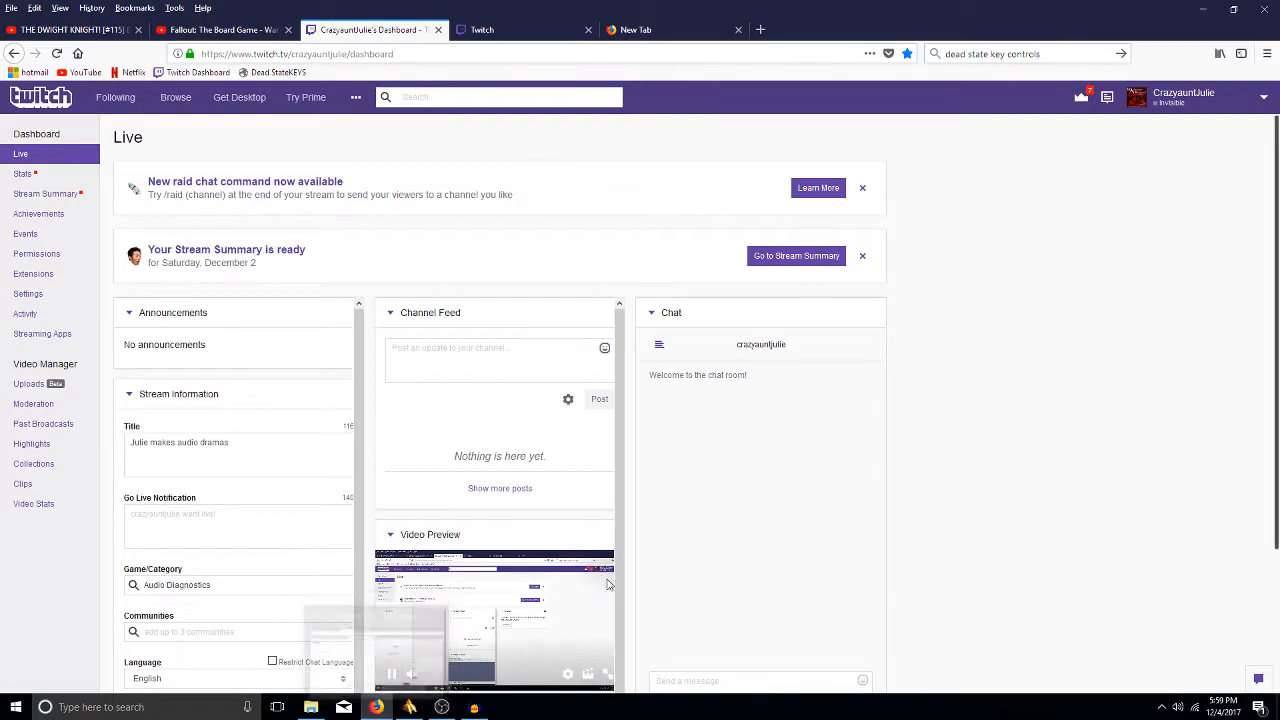
- Bring the empty Audacity project window back in front of the browser
left_click(474, 707)
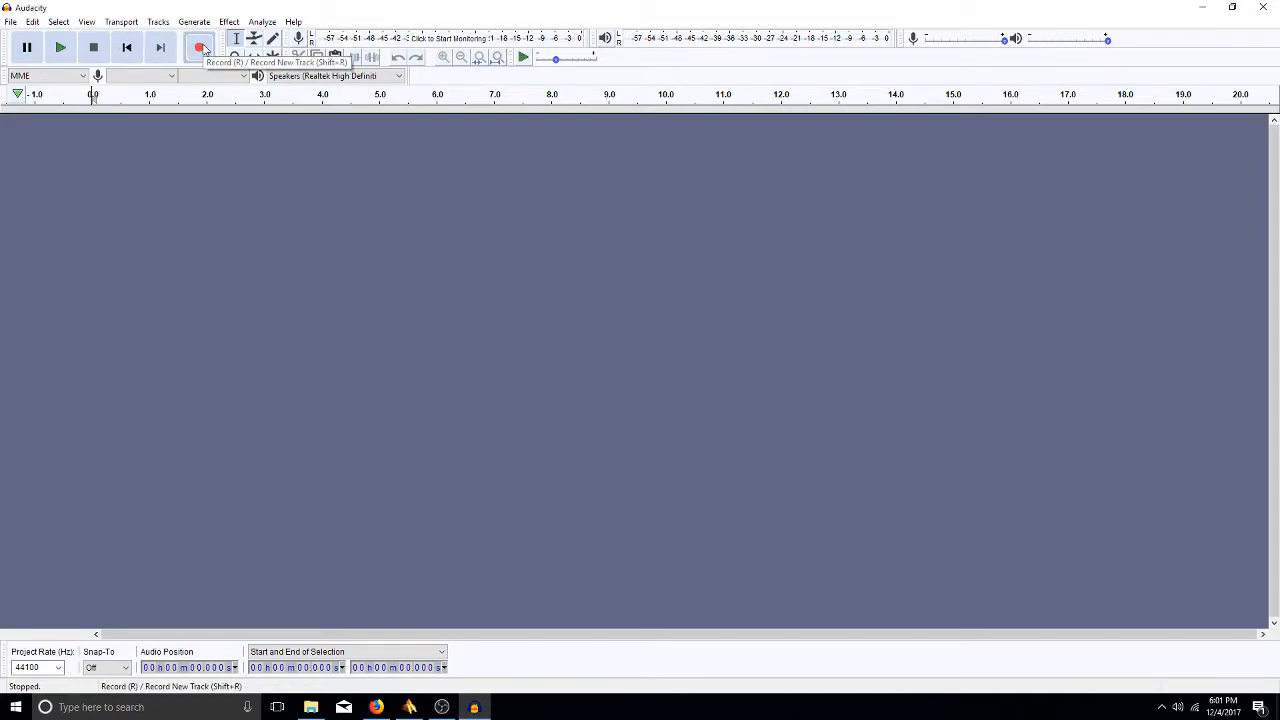
left_click(86, 78)
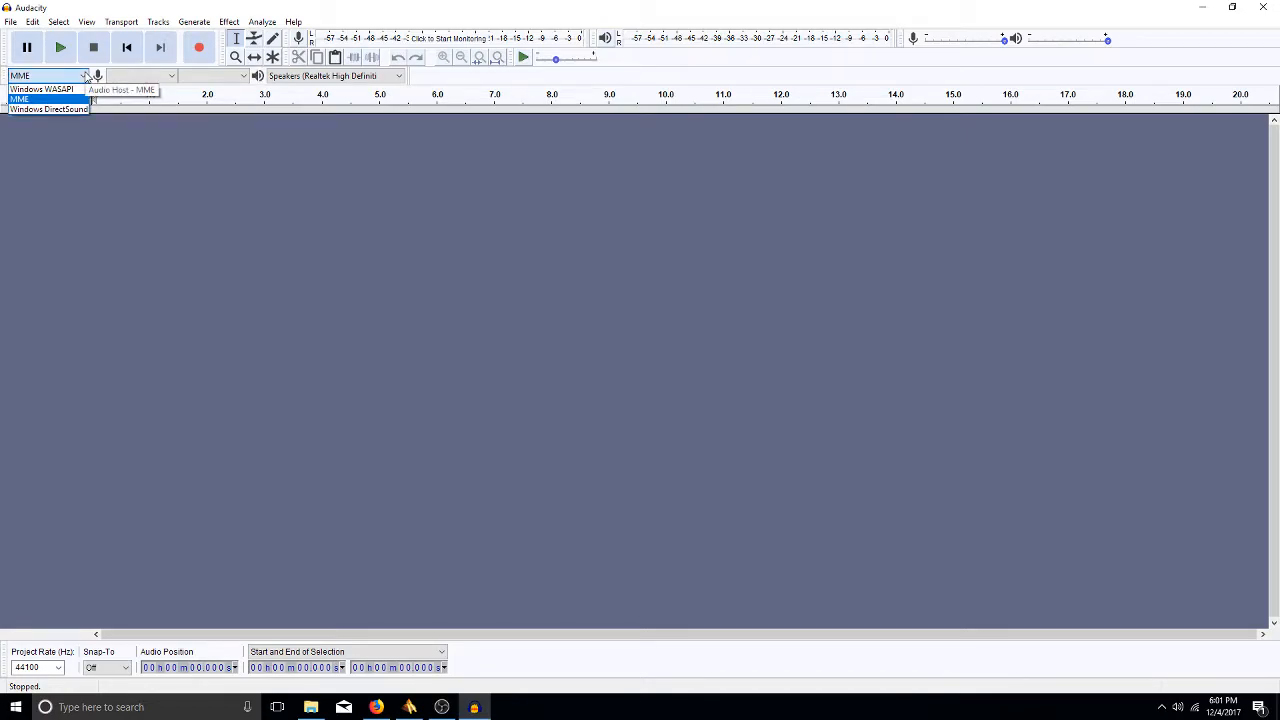
left_click(86, 78)
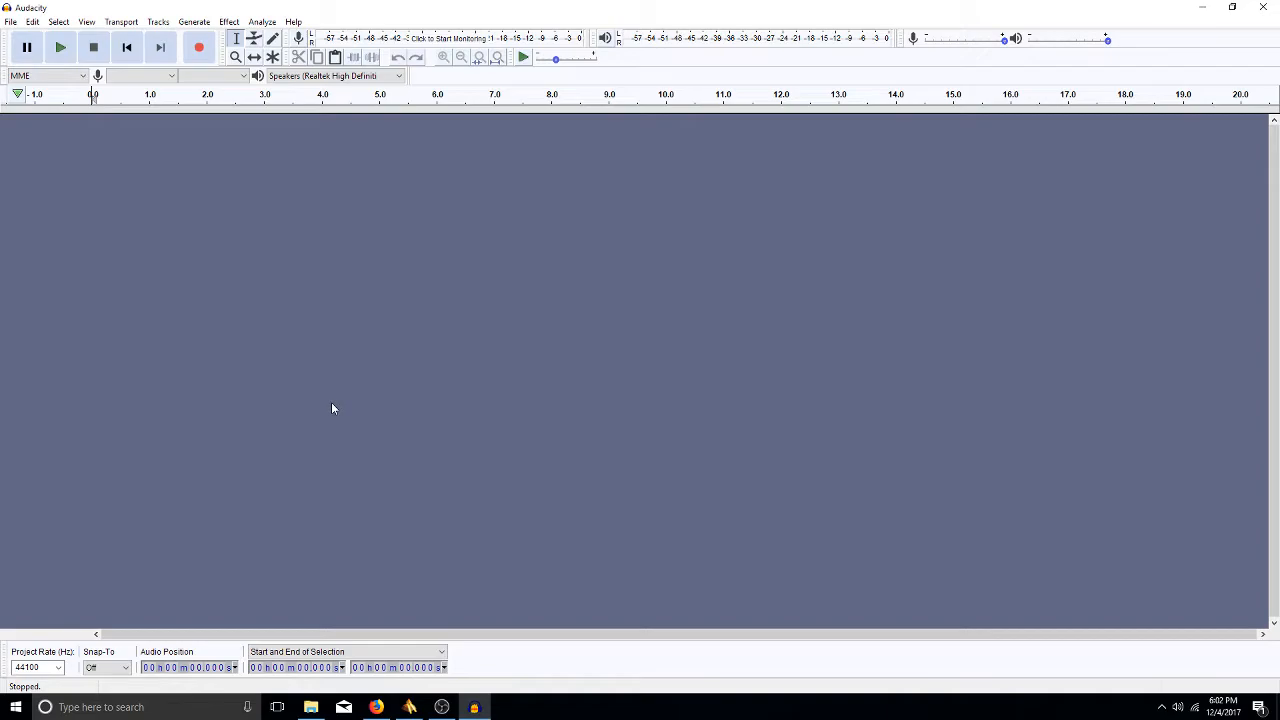
left_click(176, 76)
left_click(163, 86)
left_click(243, 79)
left_click(243, 79)
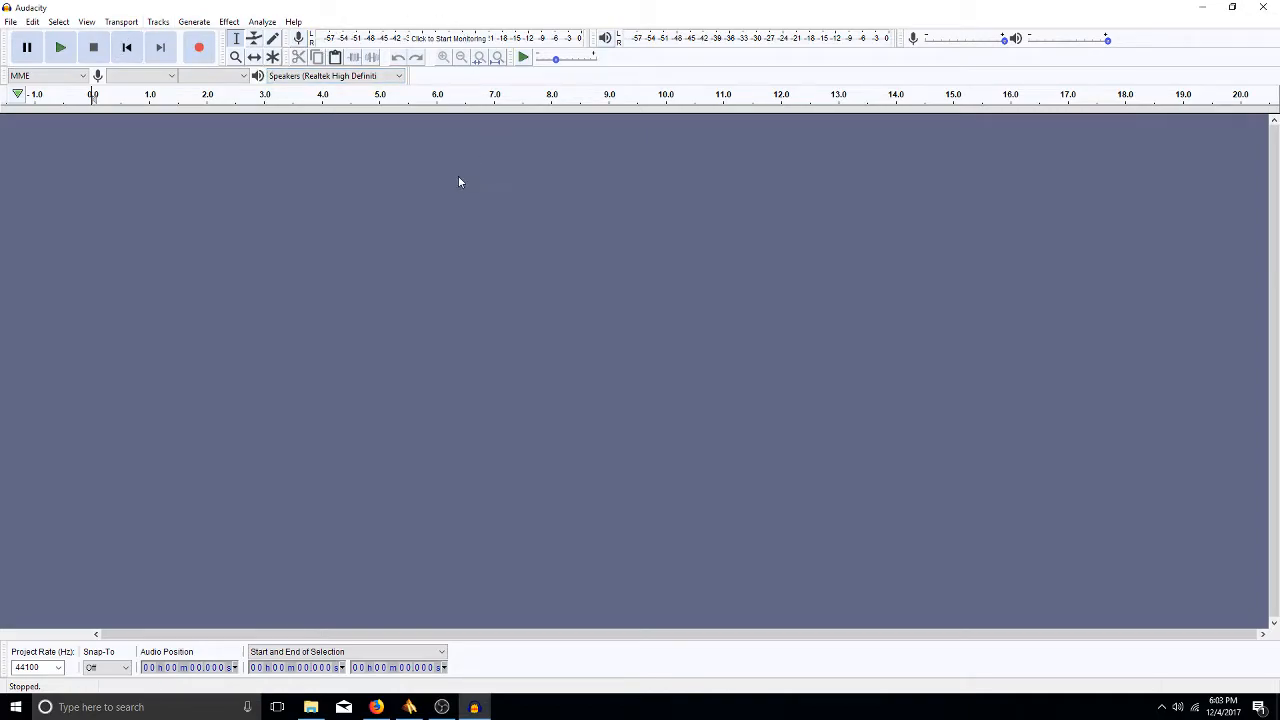
left_click(398, 77)
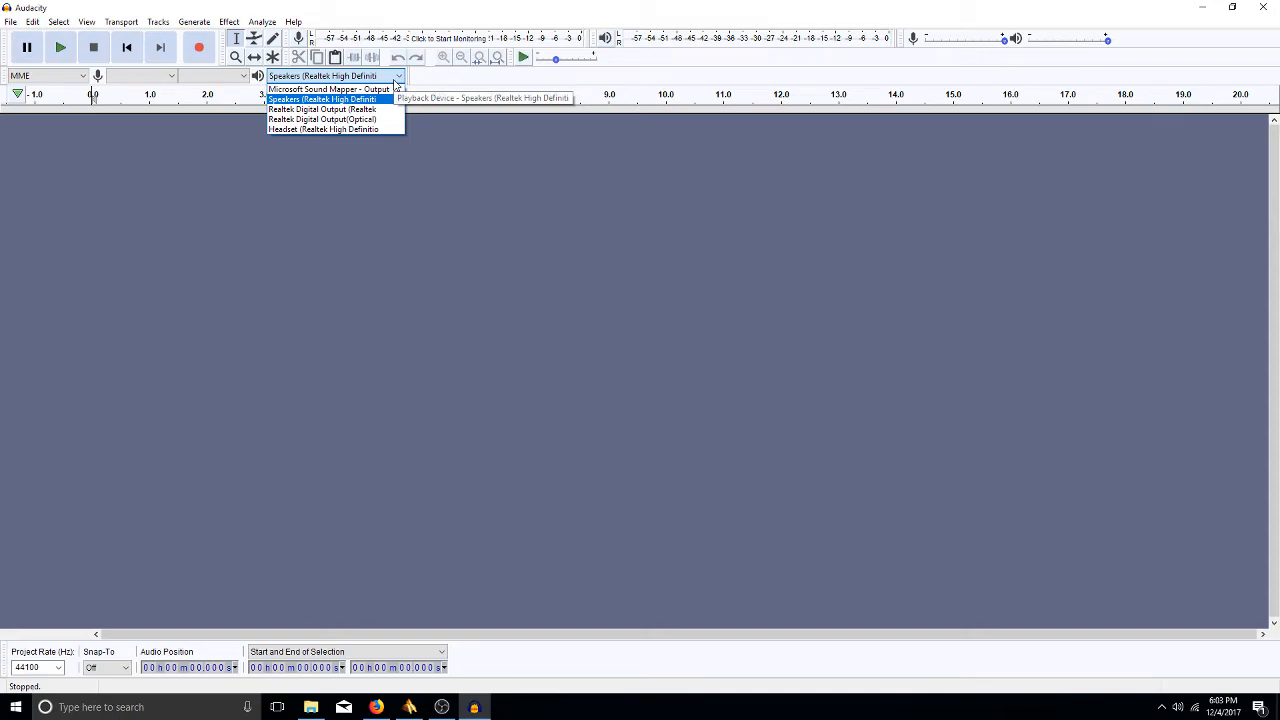
left_click(364, 131)
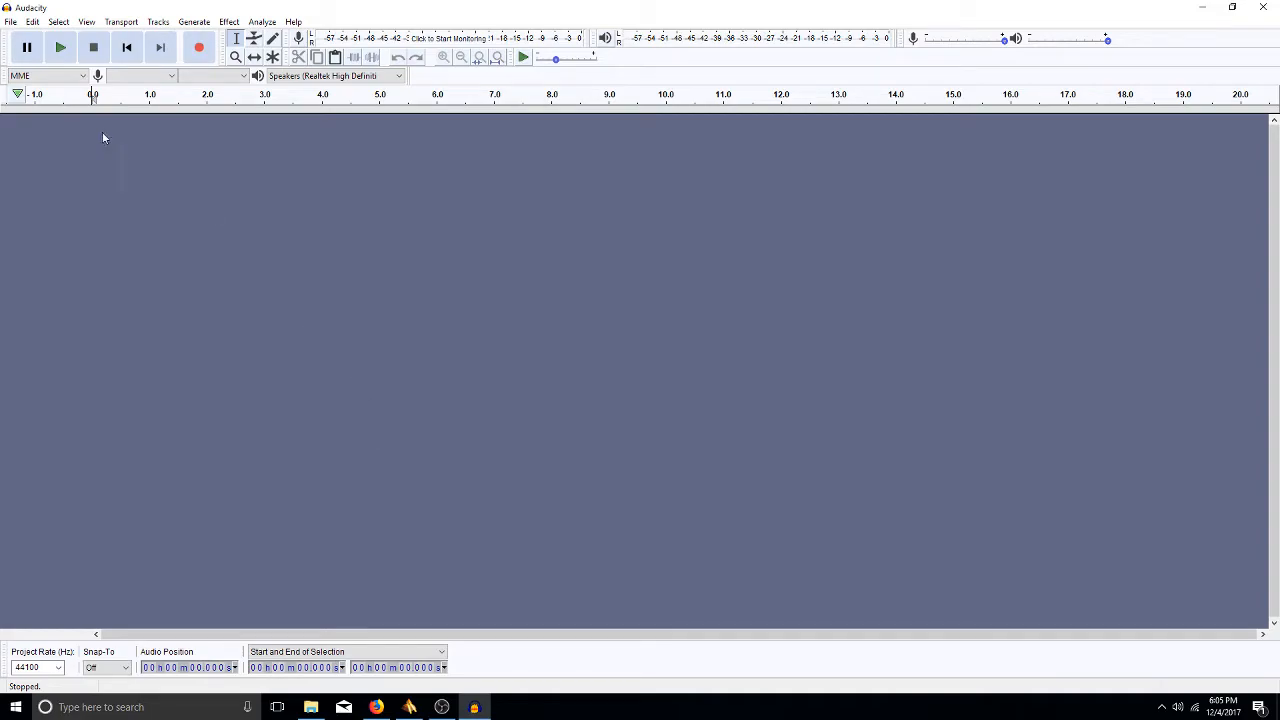
- Choose File > Open... and browse to the Libraries location
left_click(10, 22)
left_click(34, 52)
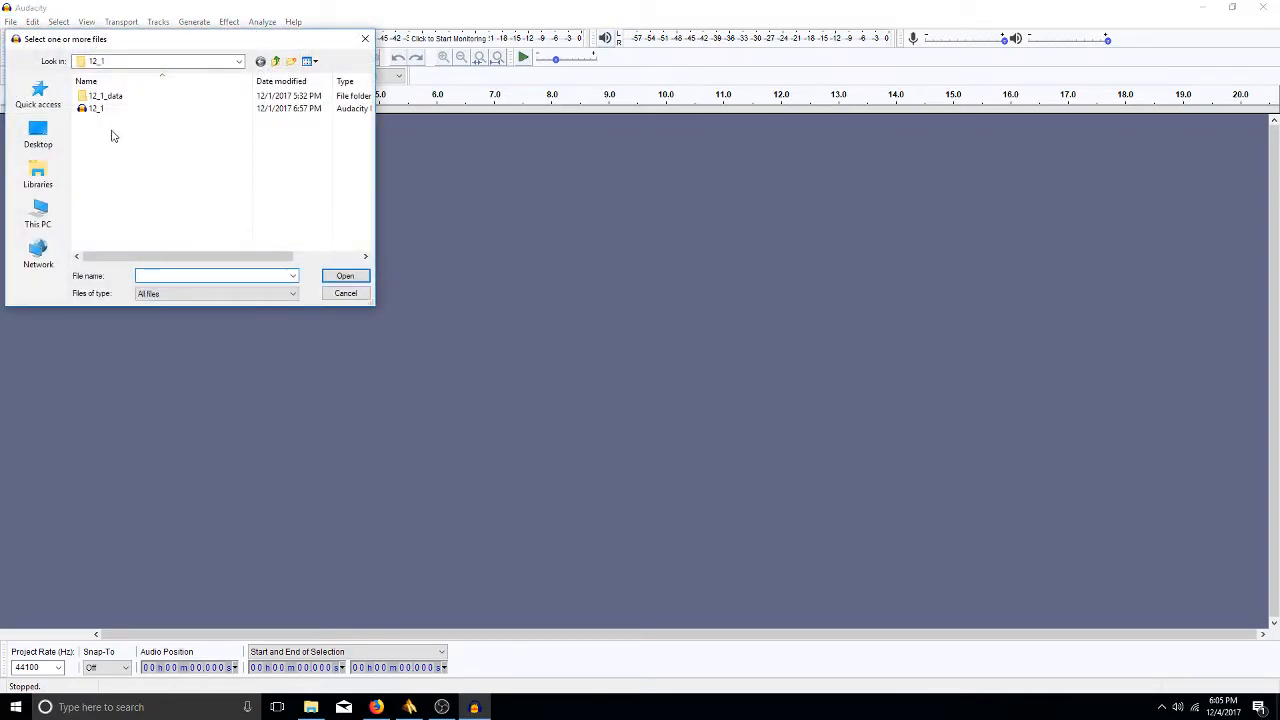
left_click(40, 174)
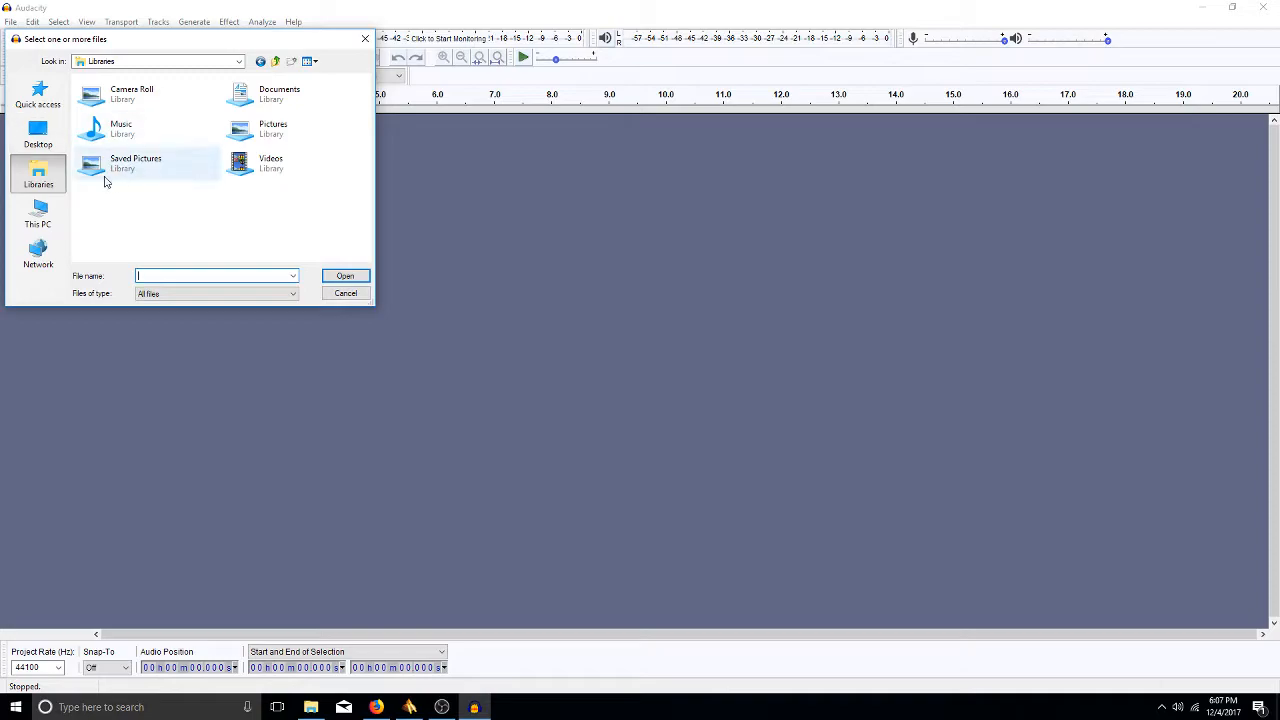
- Browse This PC > GARY_GARY_108 (D:) > 2017_7_raw from Columbia > 2017_2 > 2_4 and open the 2_4 project
left_click(40, 213)
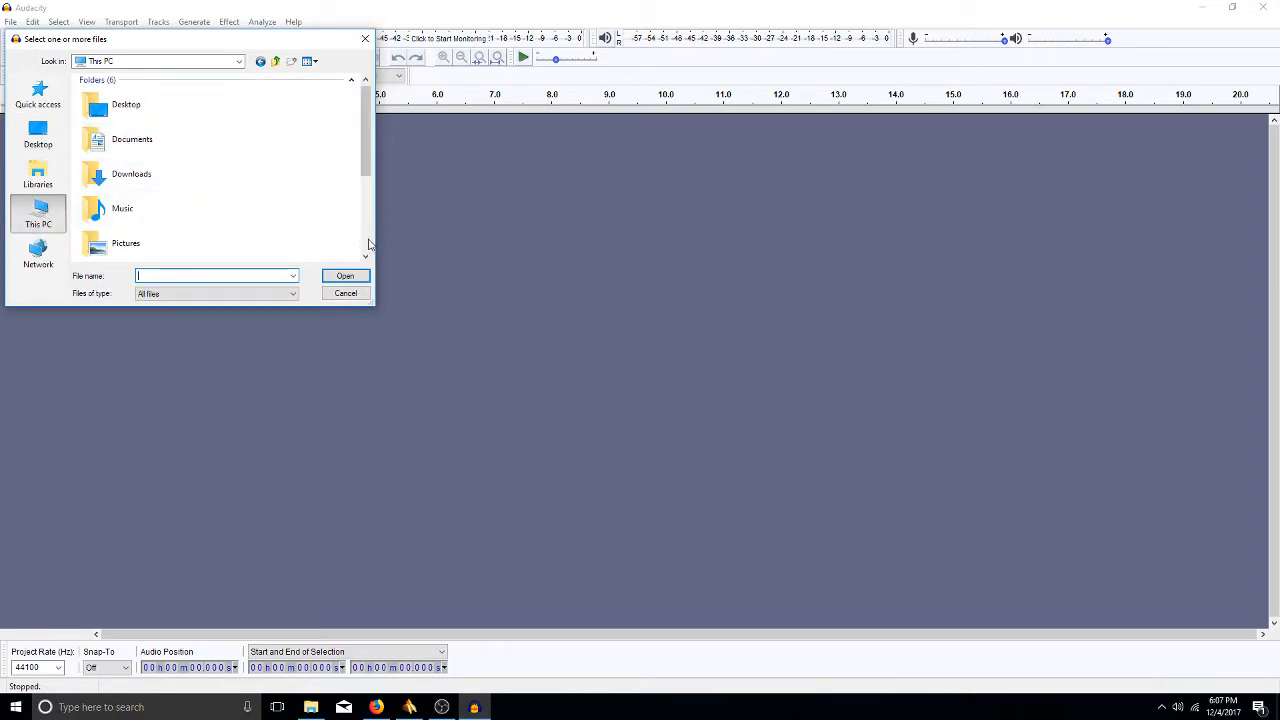
scroll(368, 240, "down", 2)
double_click(157, 210)
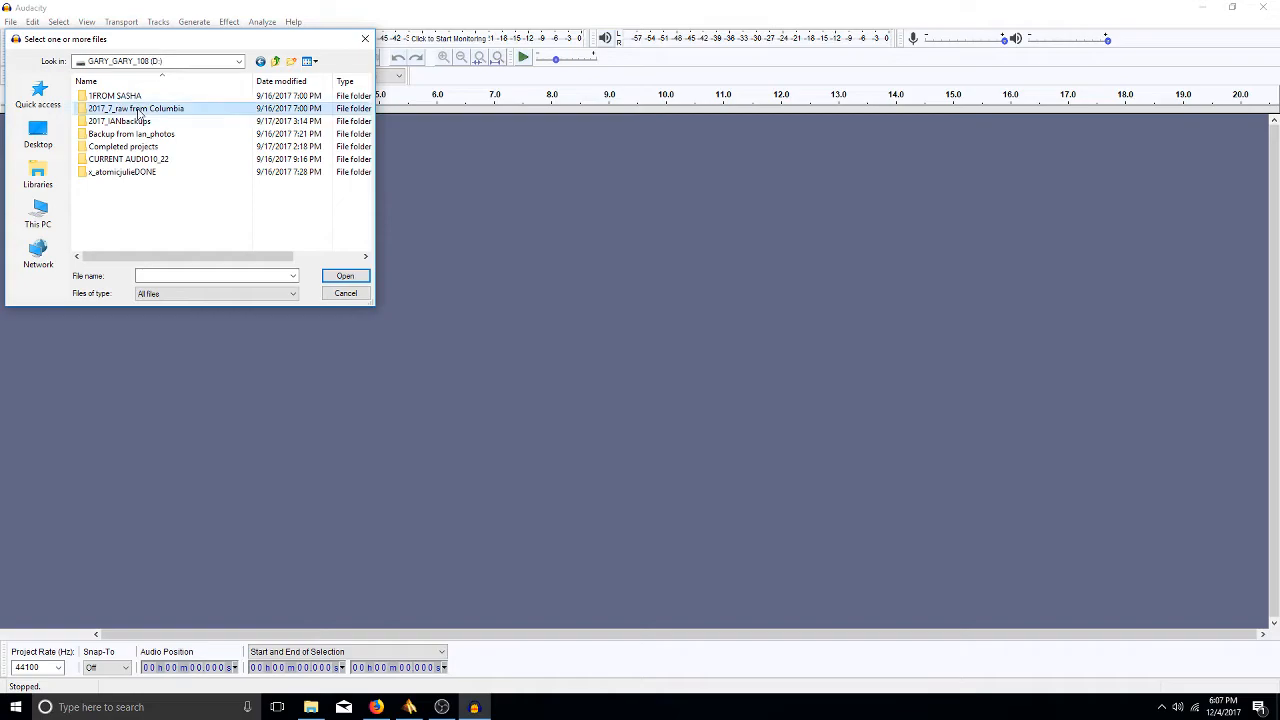
double_click(139, 107)
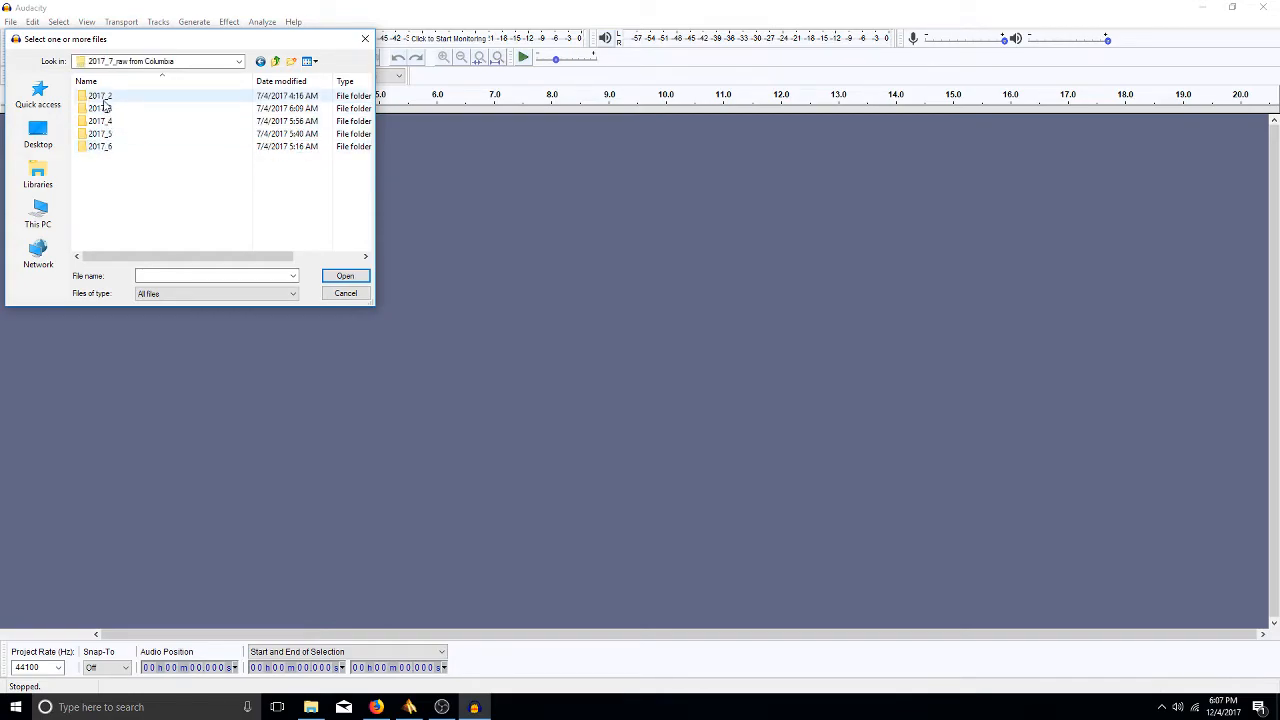
double_click(101, 96)
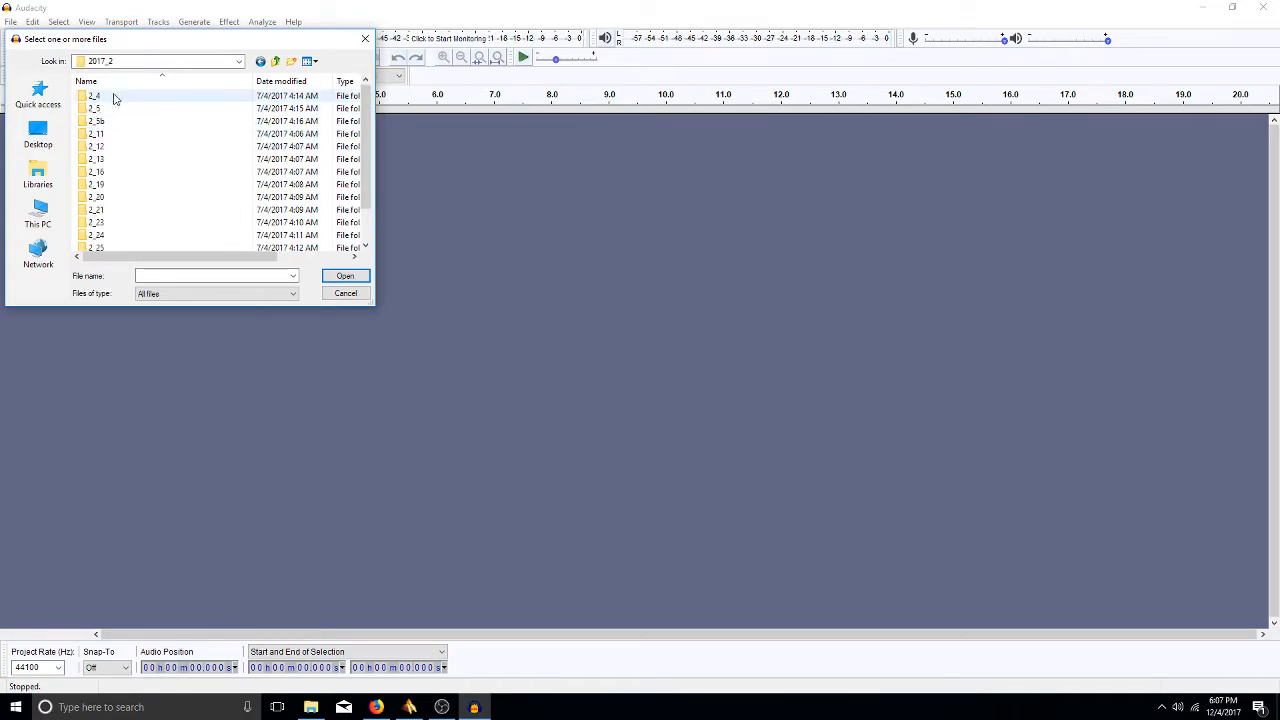
double_click(95, 97)
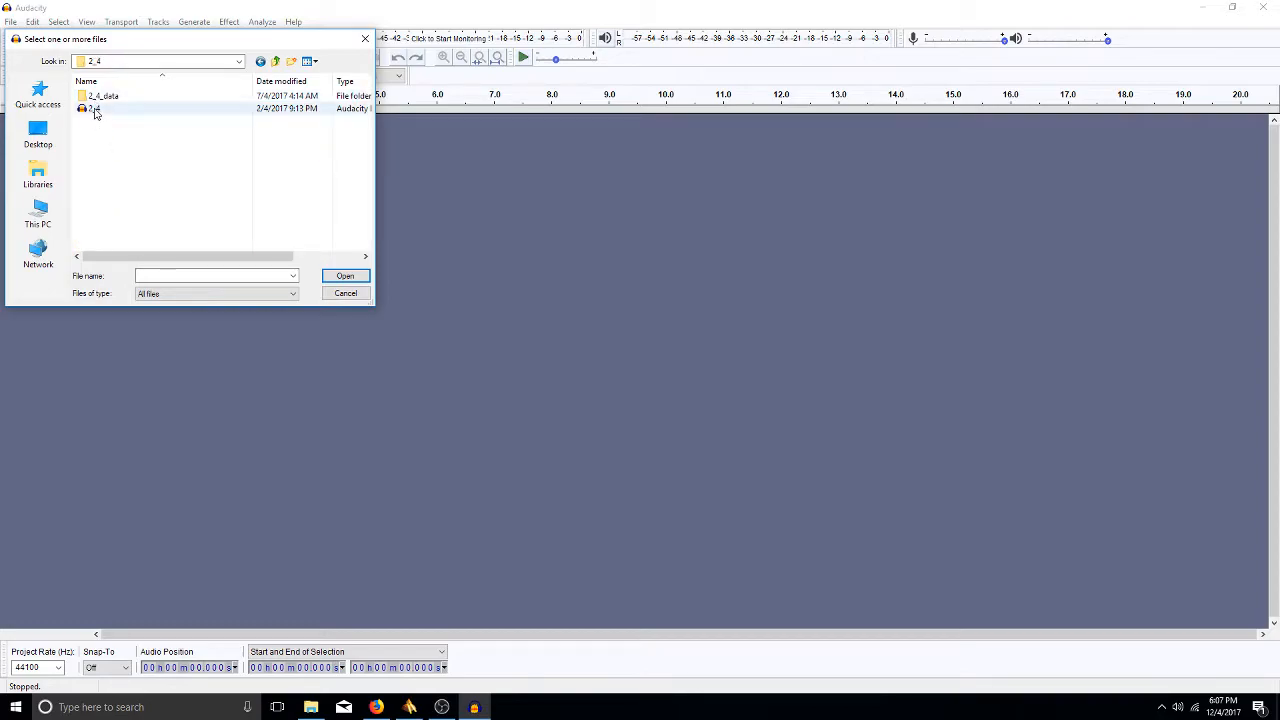
double_click(95, 109)
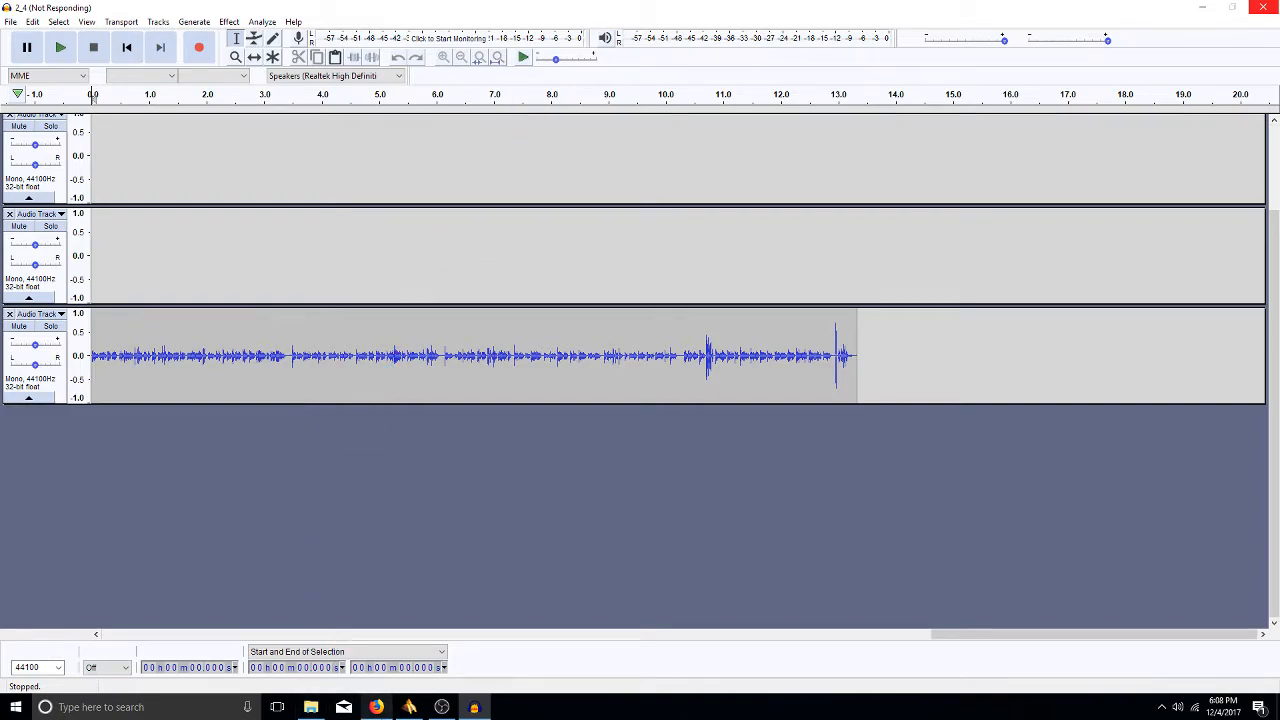
- Let the 2_4 project load all five tracks, then stop the scrubbing playback
mouse_move(313, 709)
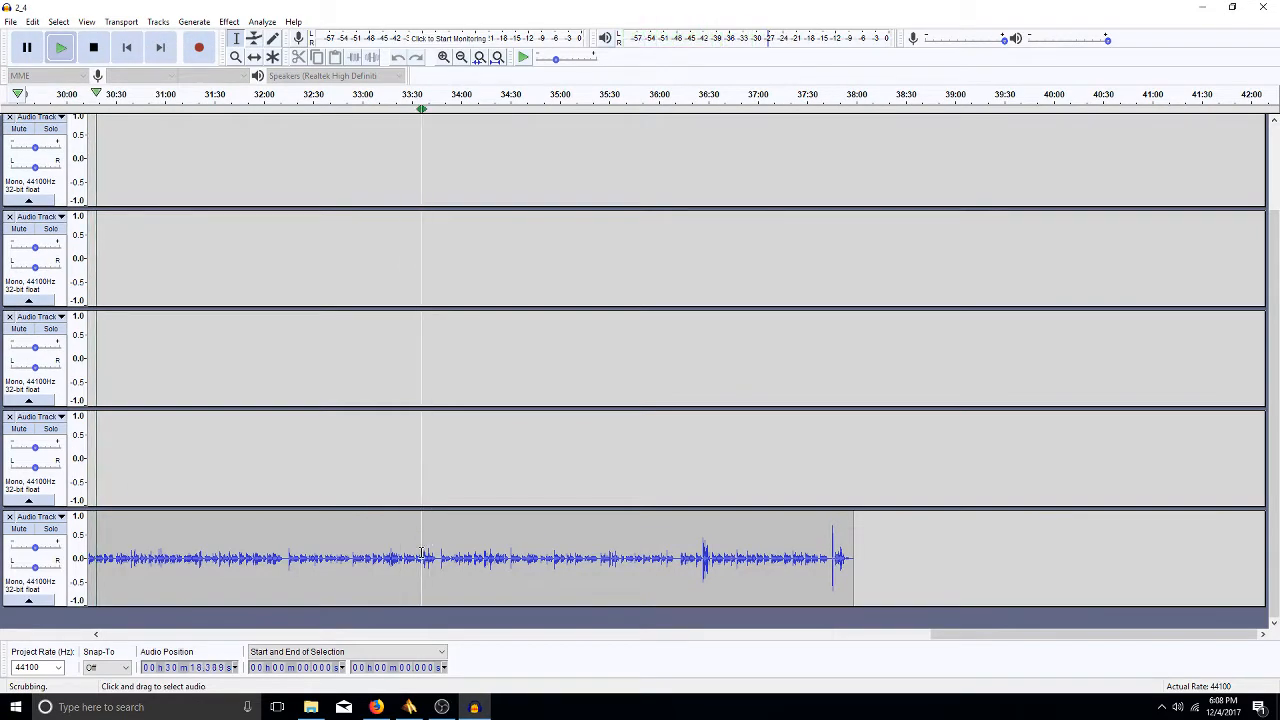
key("space")
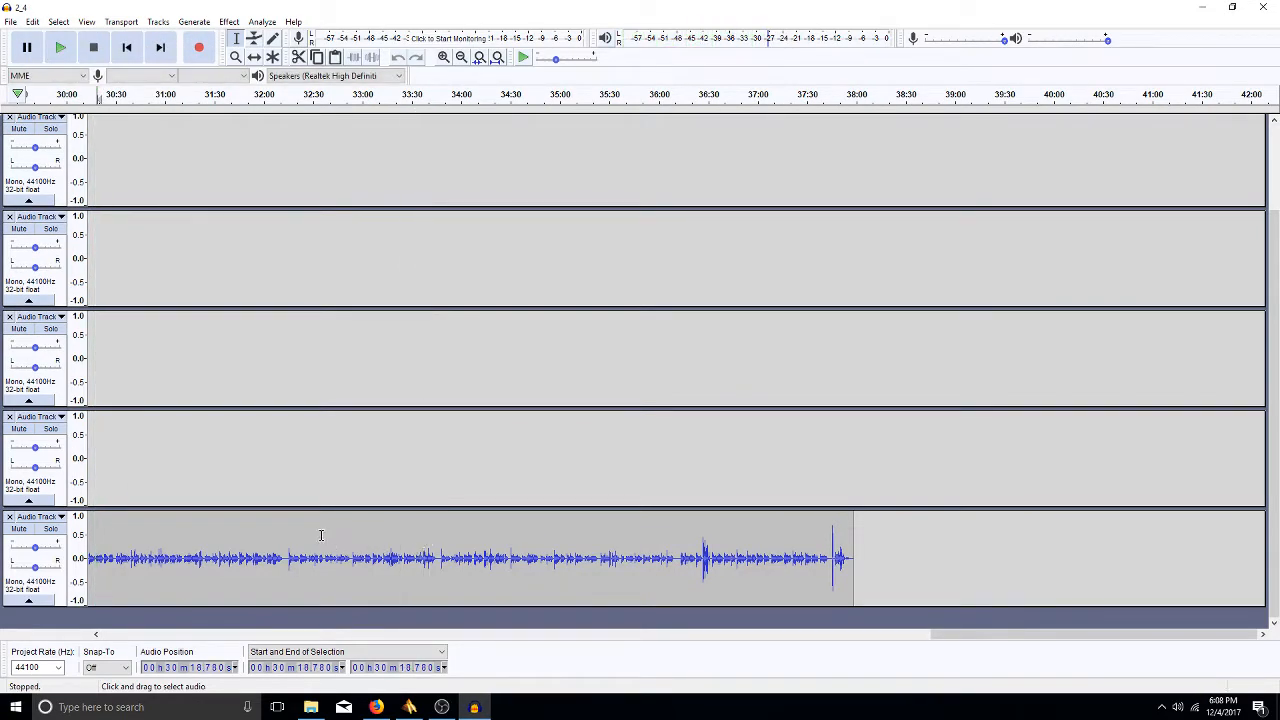
- Open File Explorer and go to This PC > Warehouse 13 (E:)
left_click(311, 707)
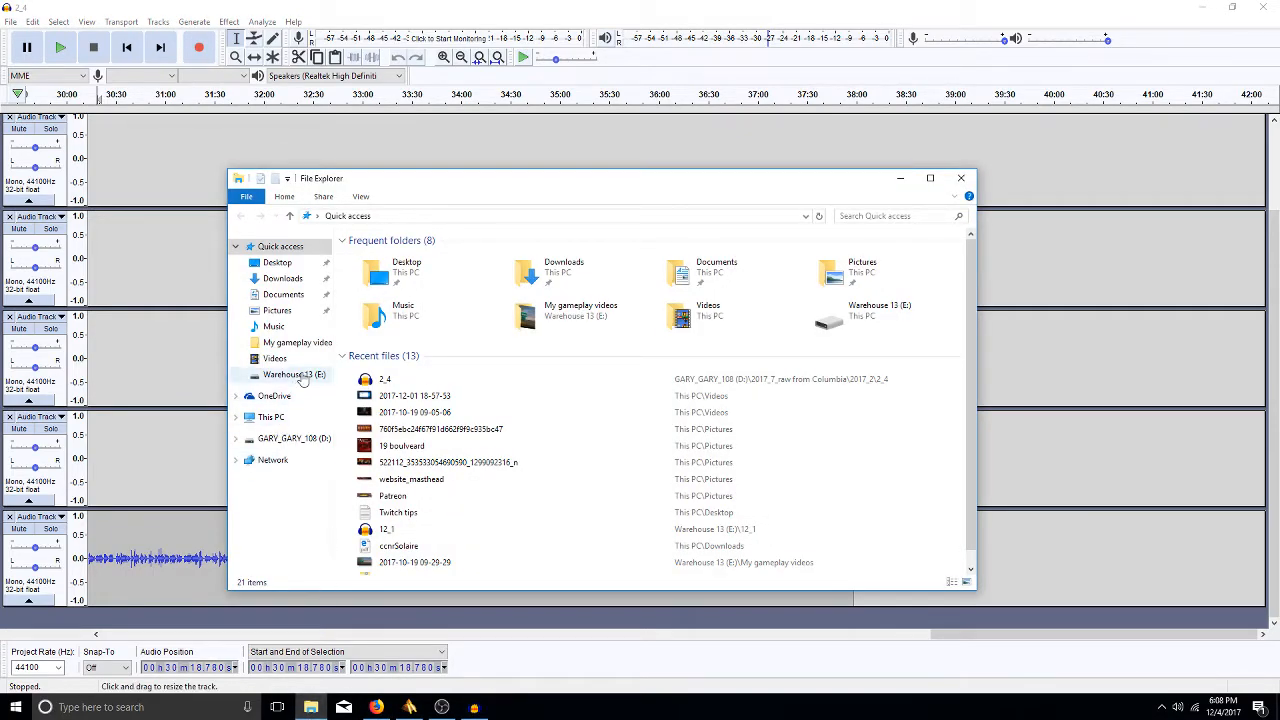
left_click(268, 417)
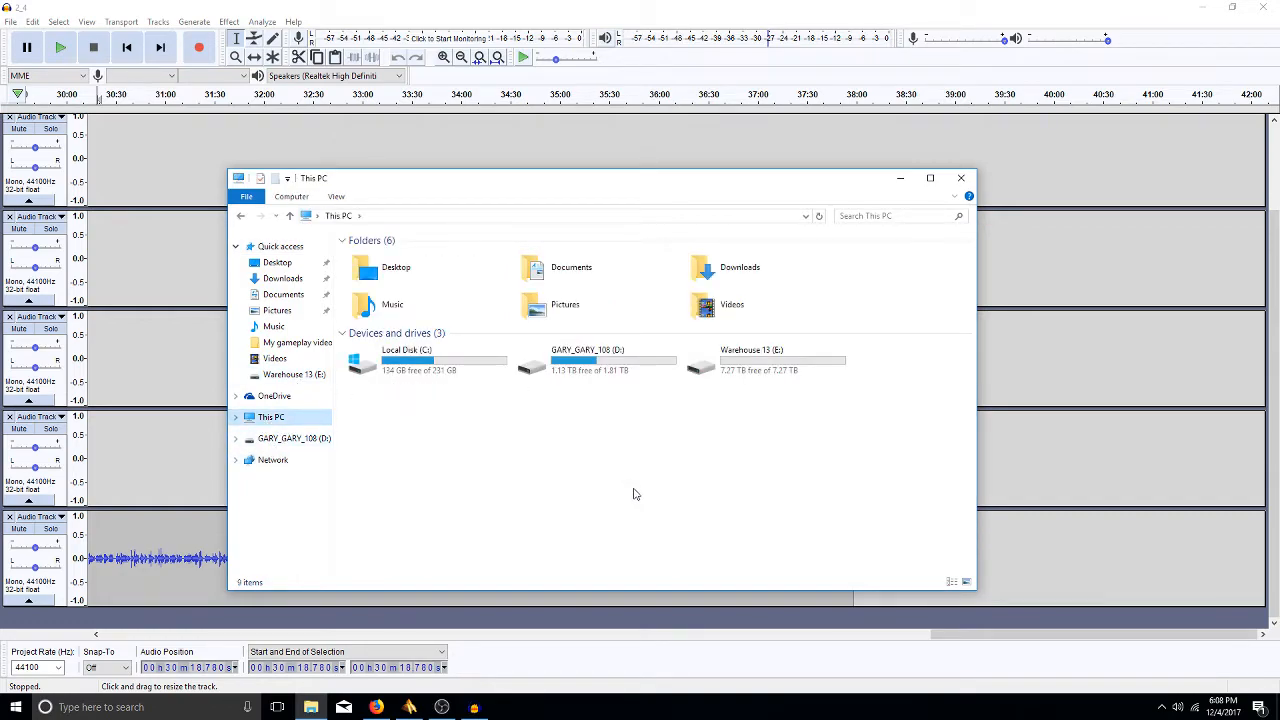
double_click(748, 360)
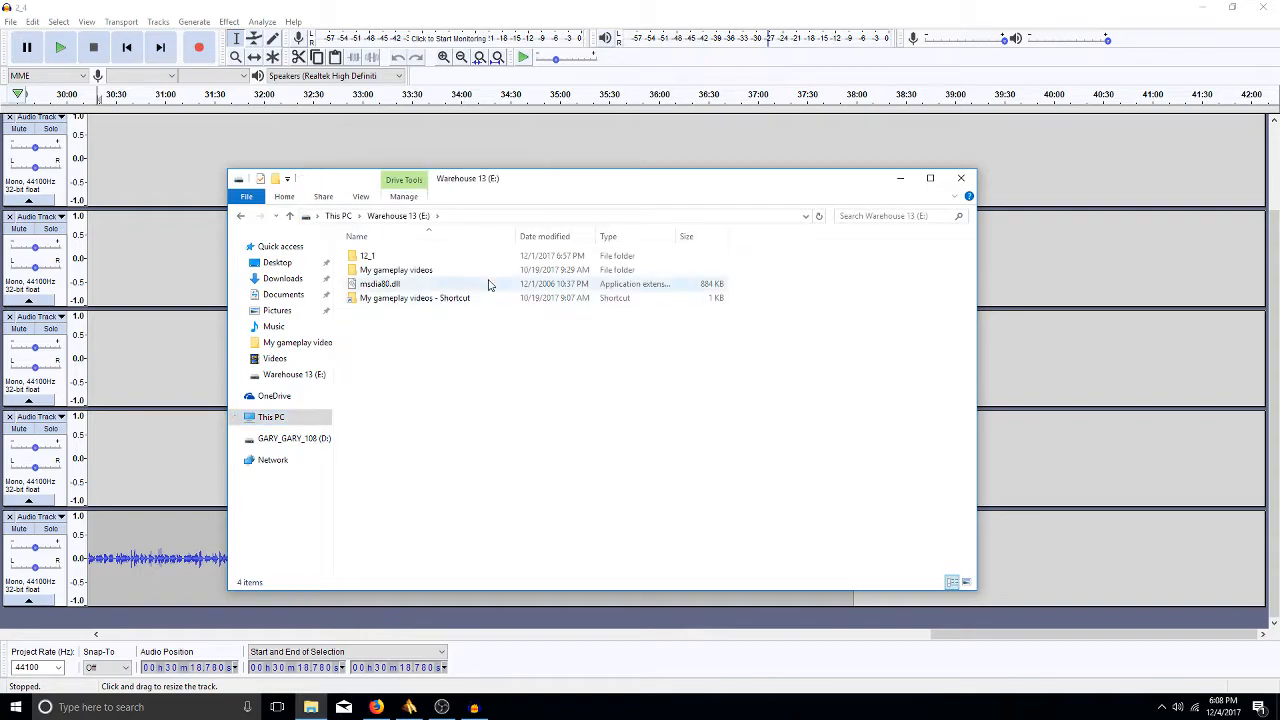
- Create a new folder named Twitchsamples on the E: drive, then return to Audacity
right_click(582, 390)
mouse_move(618, 538)
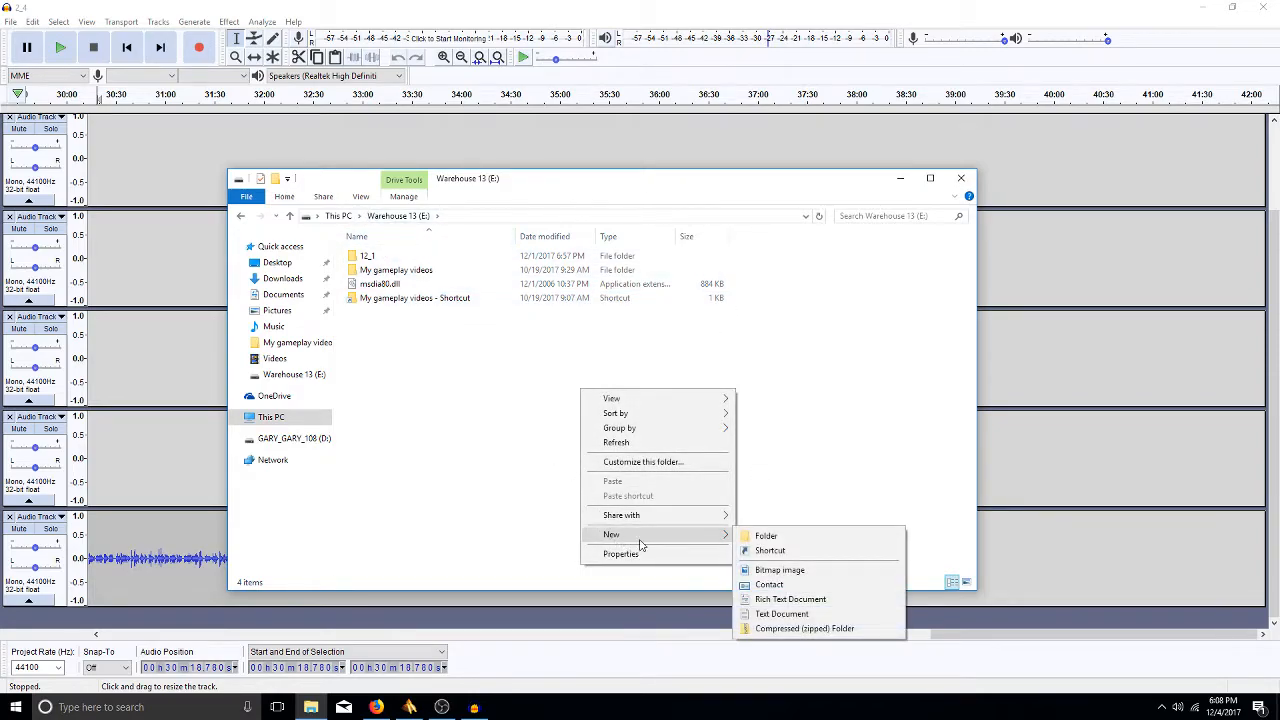
left_click(786, 530)
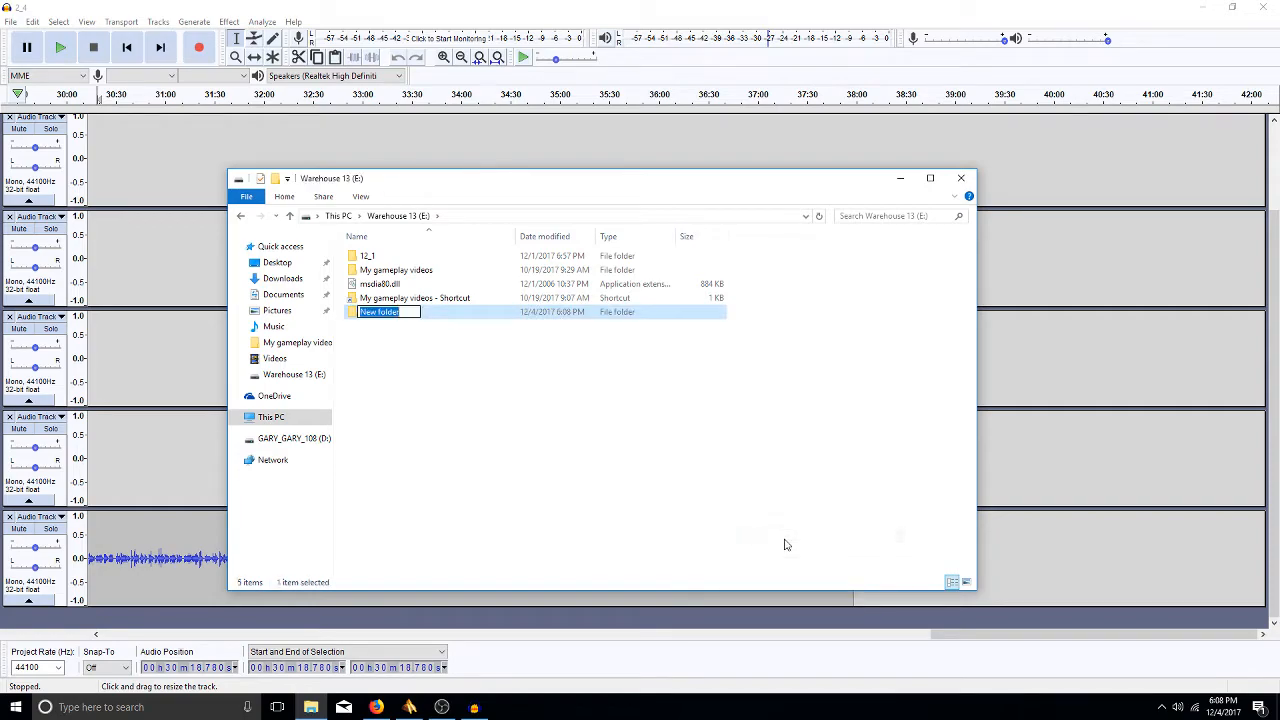
type("samples fopr")
key("BackSpace")
key("BackSpace")
key("BackSpace")
key("BackSpace")
key("BackSpace")
key("BackSpace")
key("BackSpace")
key("BackSpace")
key("BackSpace")
key("BackSpace")
key("BackSpace")
key("BackSpace")
type("Twitchsamples")
key("Return")
key("Return")
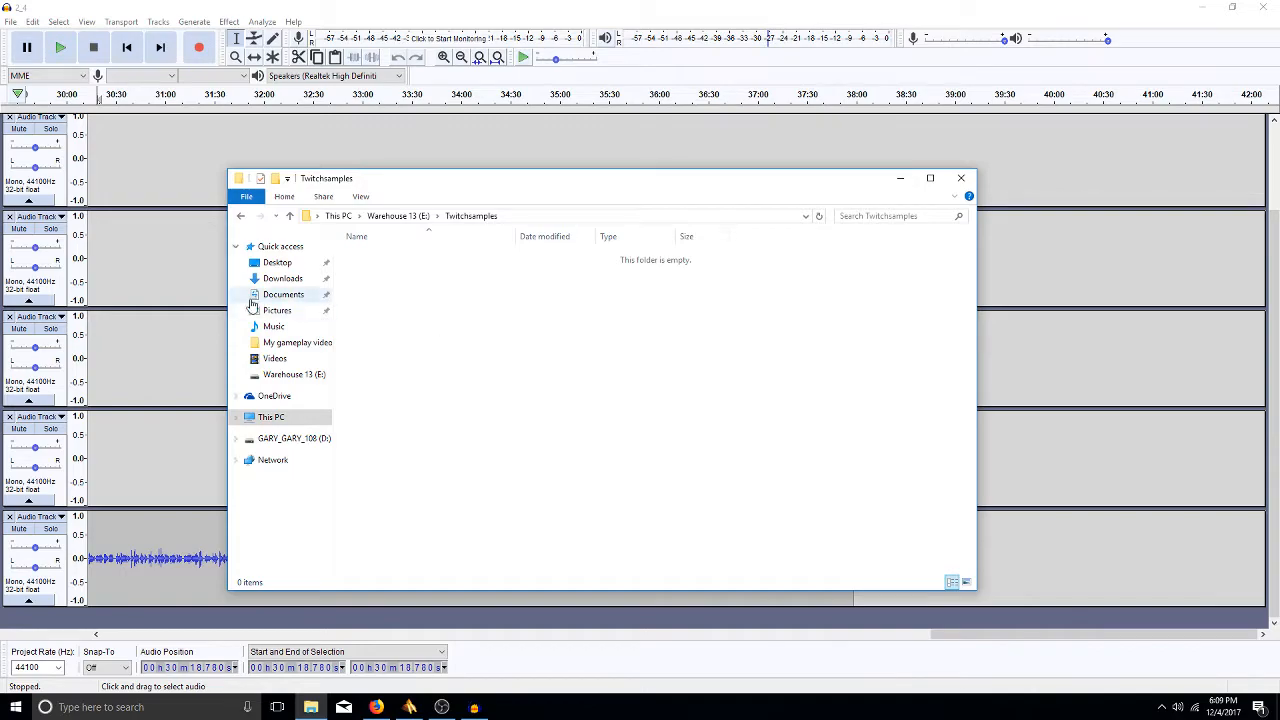
left_click(175, 257)
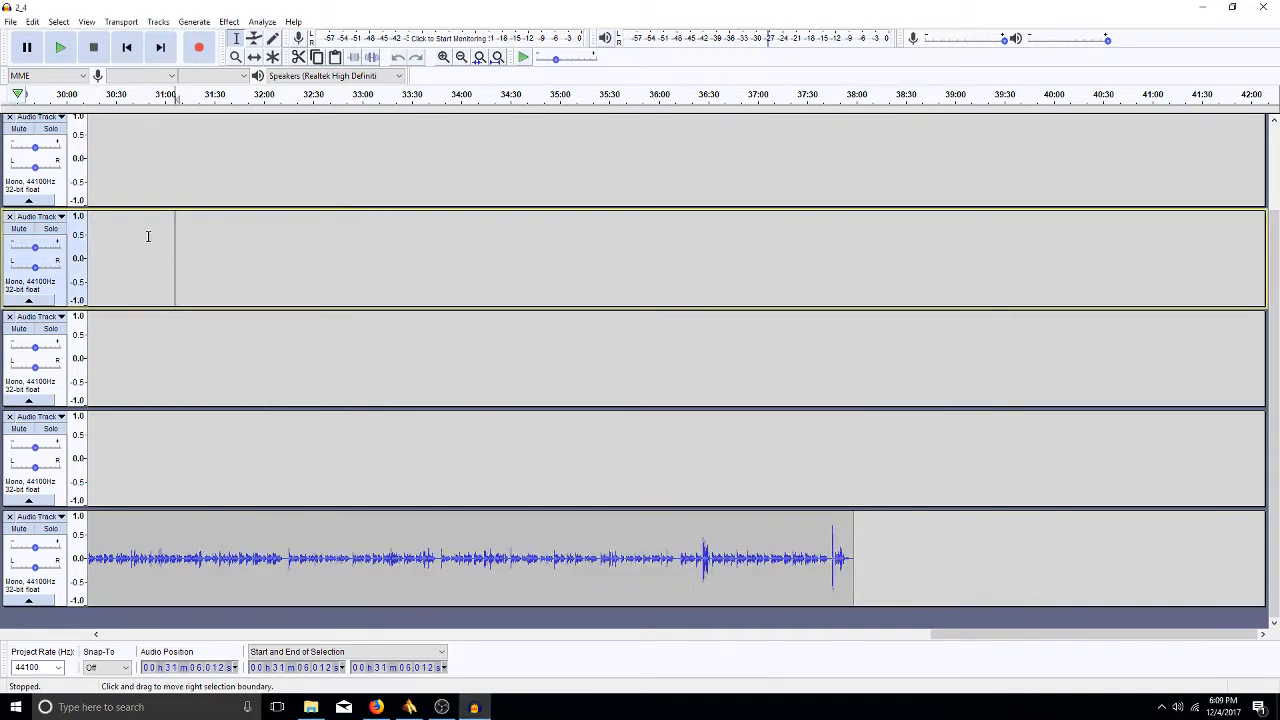
- Choose File > Save Project As... for 2_4 and acknowledge the project-save warning
left_click(9, 22)
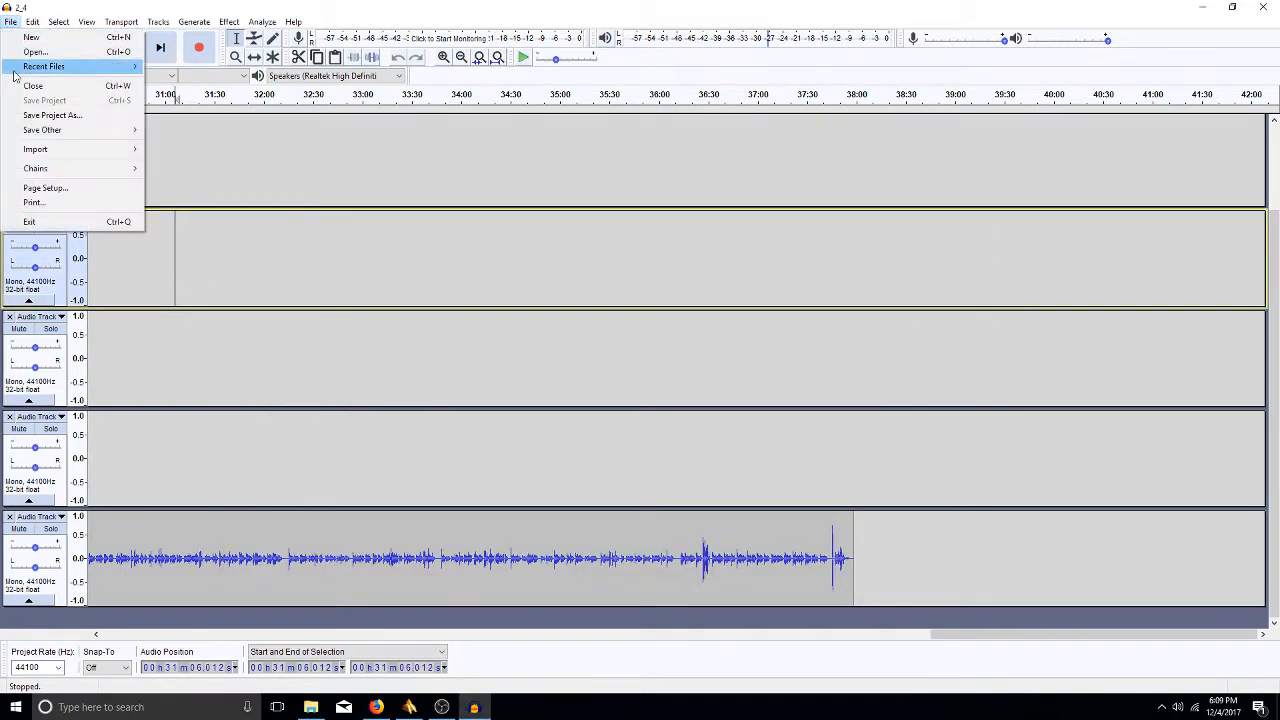
left_click(78, 118)
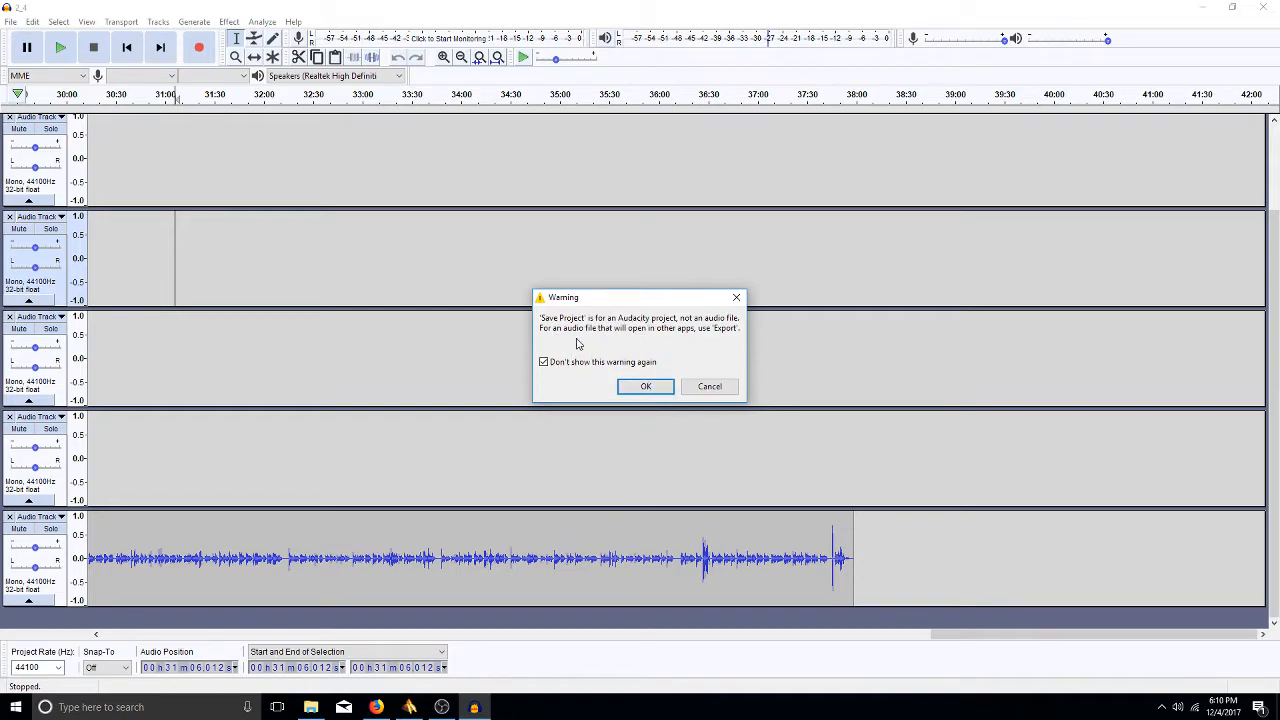
left_click(643, 387)
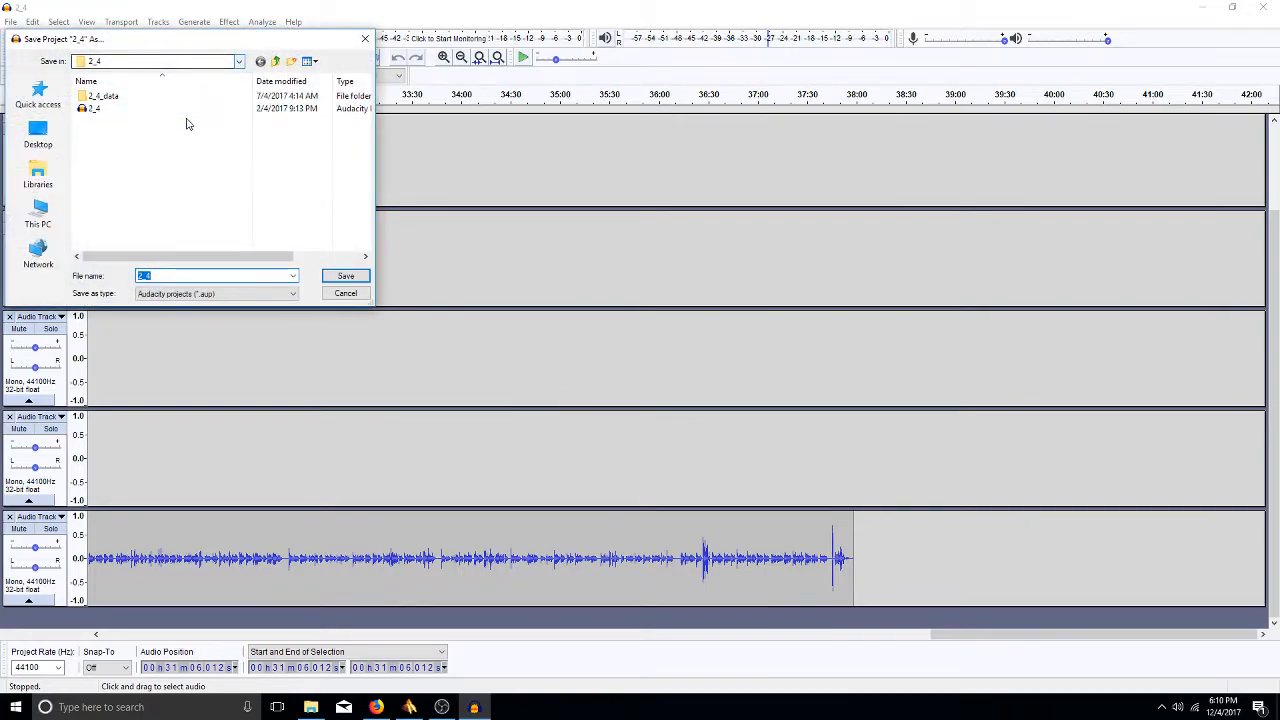
- Browse to the Twitchsamples folder on the Warehouse 13 (E:) drive
left_click(40, 208)
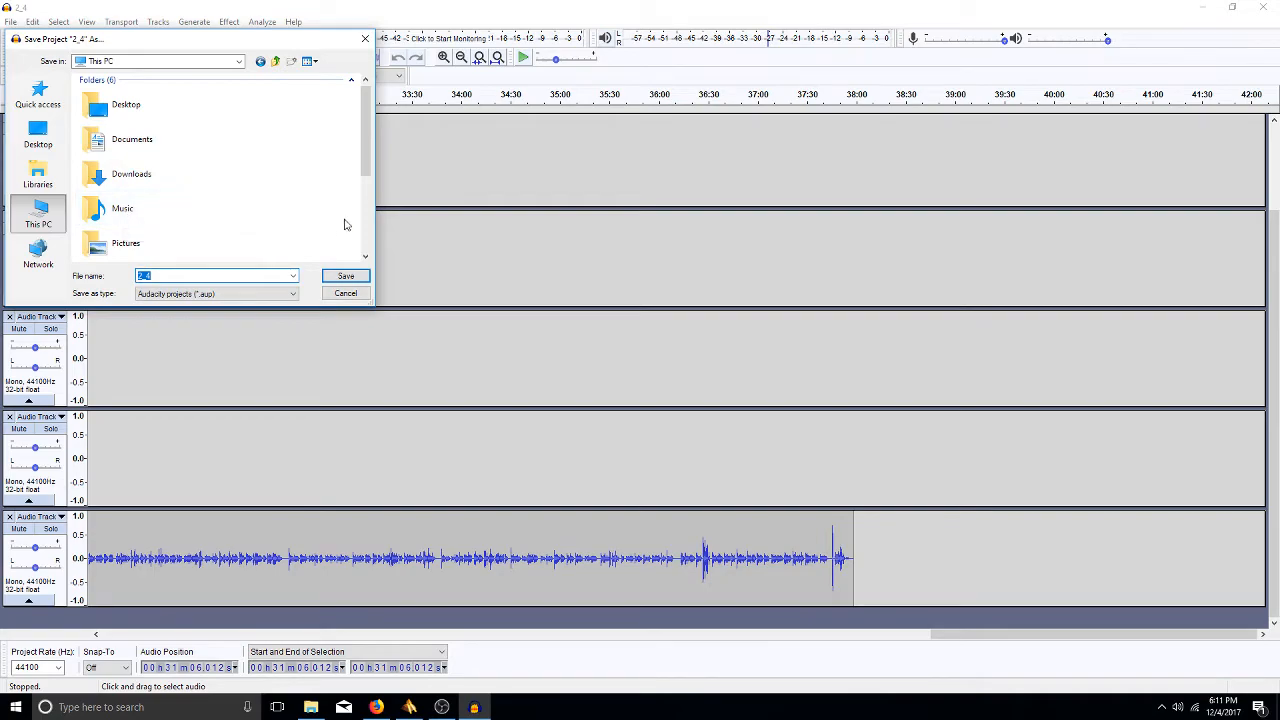
left_click(366, 245)
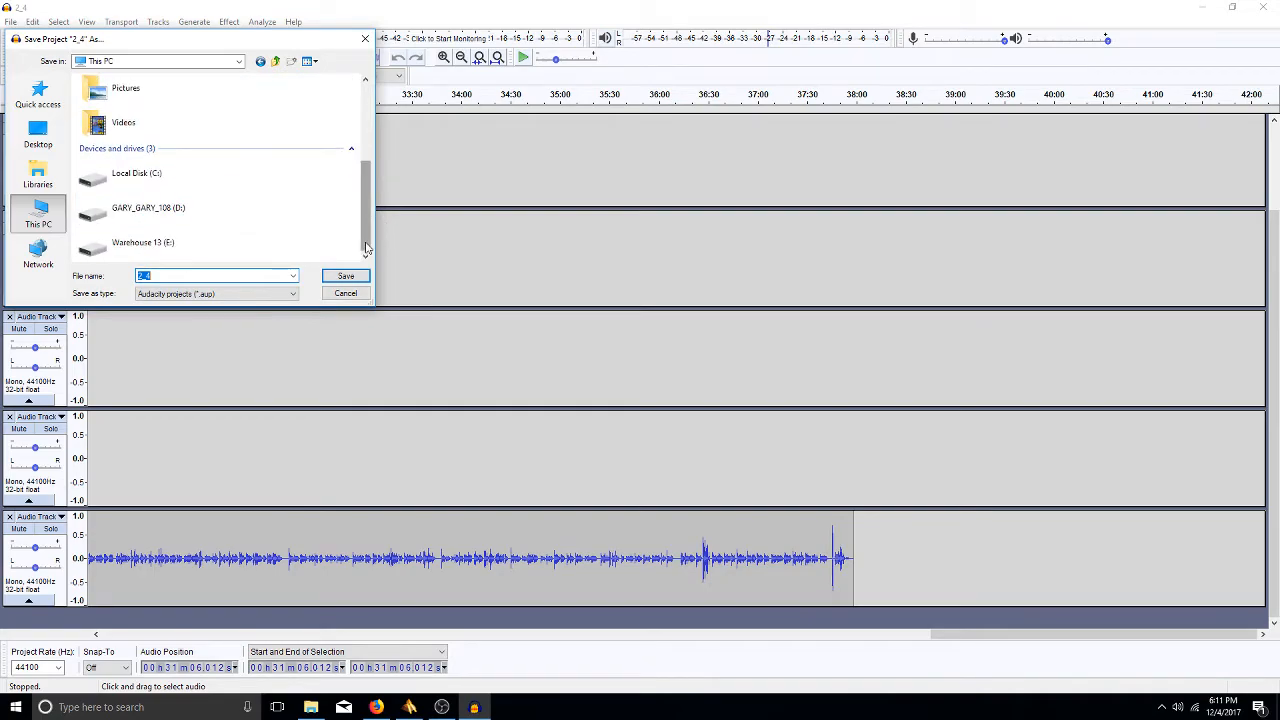
double_click(177, 243)
double_click(112, 121)
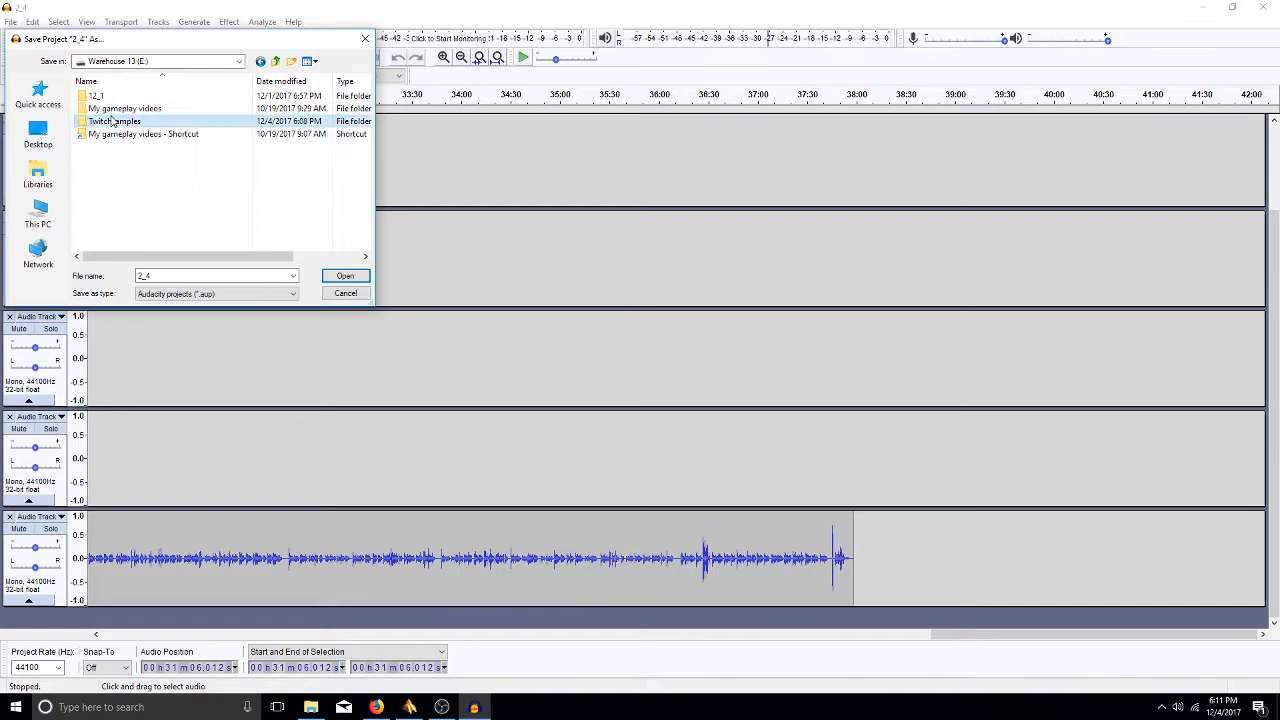
- Create a firstdaysample folder there and save the 2_4 project into it
left_click(291, 63)
type("firstdaysample")
key("Return")
key("Return")
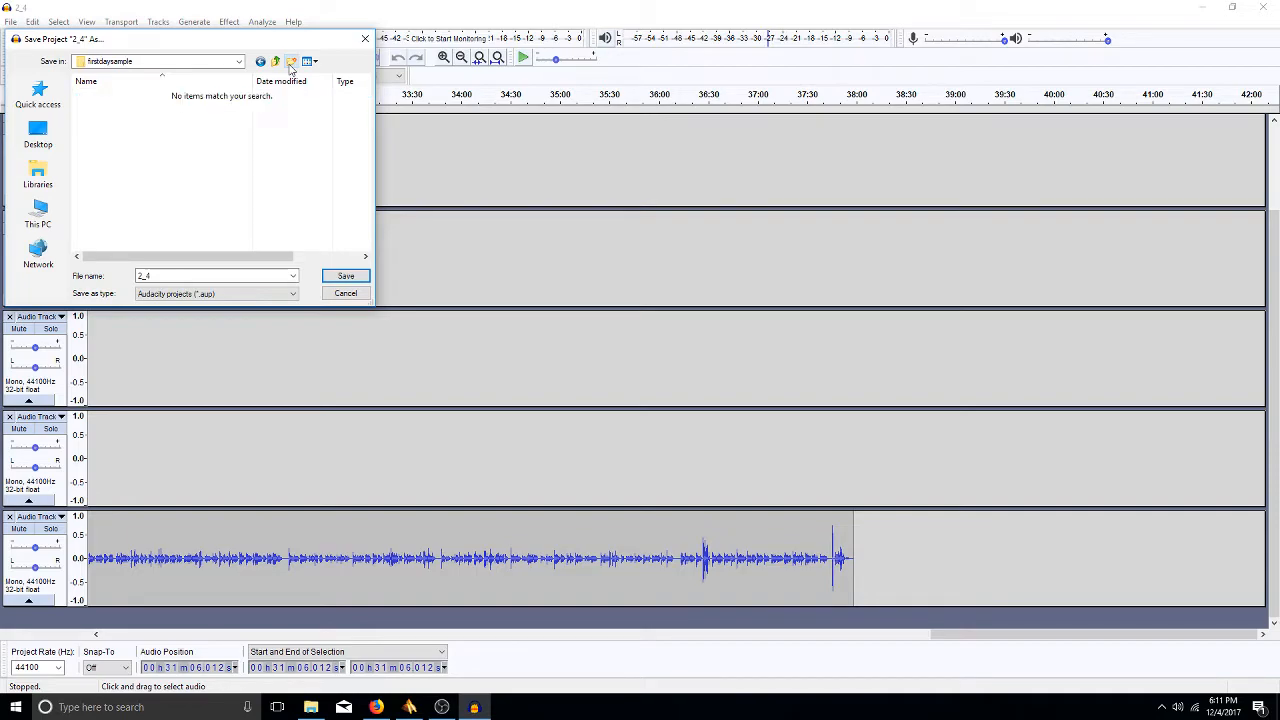
left_click(194, 273)
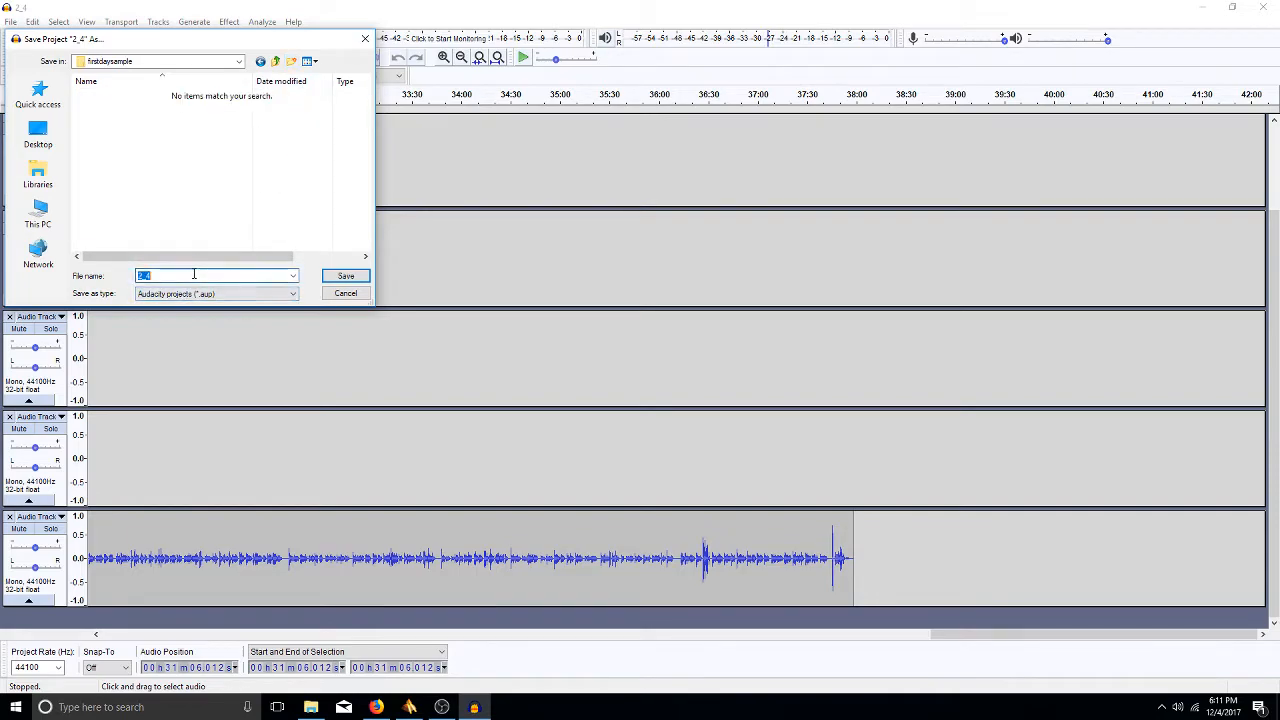
left_click(338, 281)
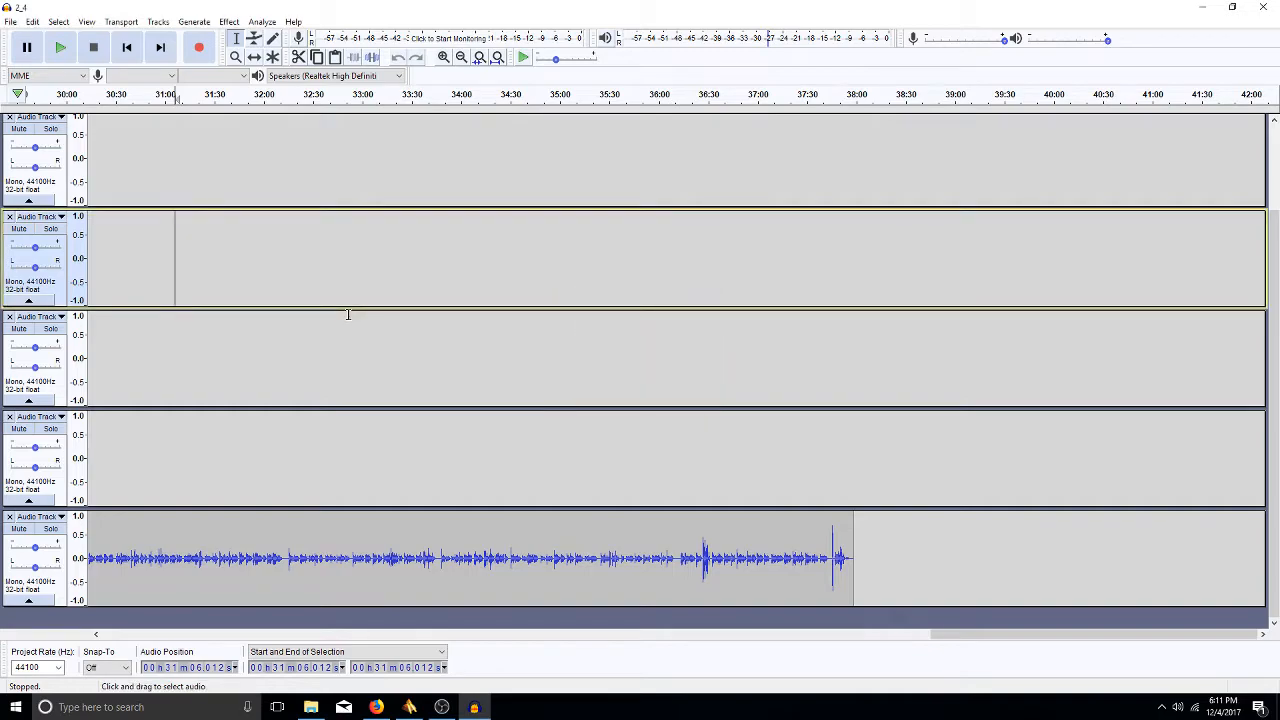
- Zoom out so the full length of all tracks fits across the window
key("ctrl+f")
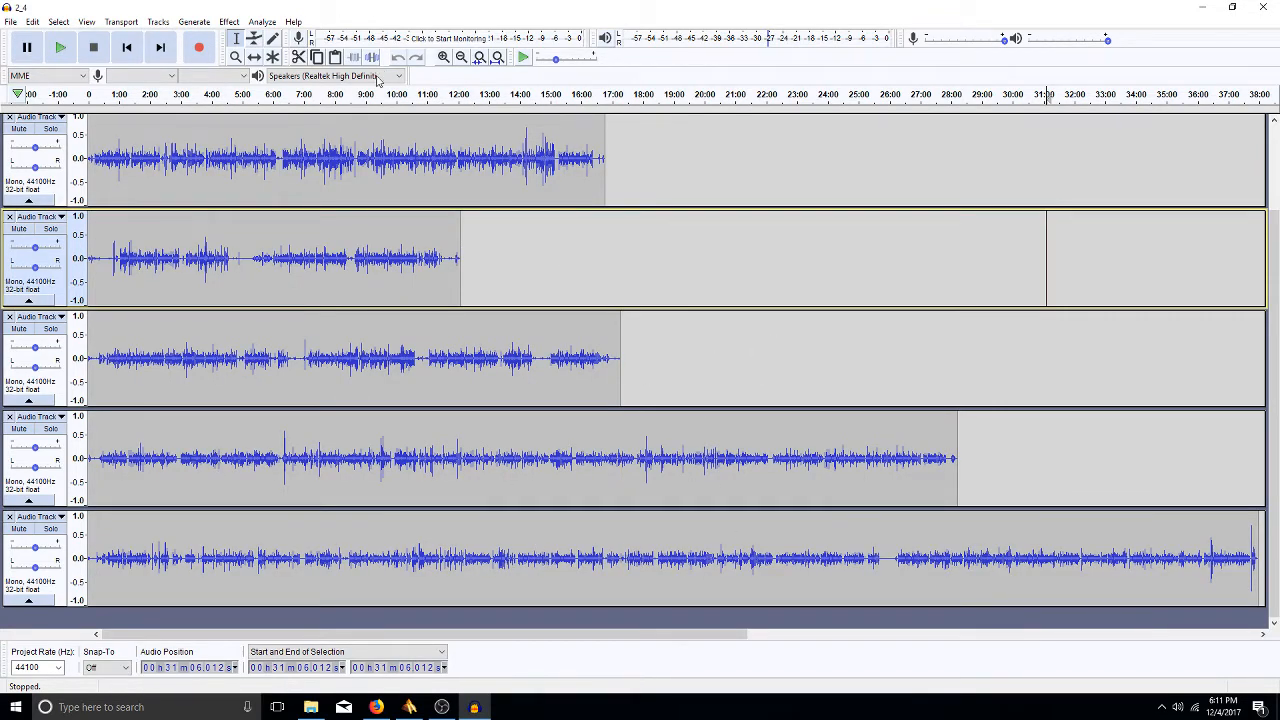
left_click(497, 58)
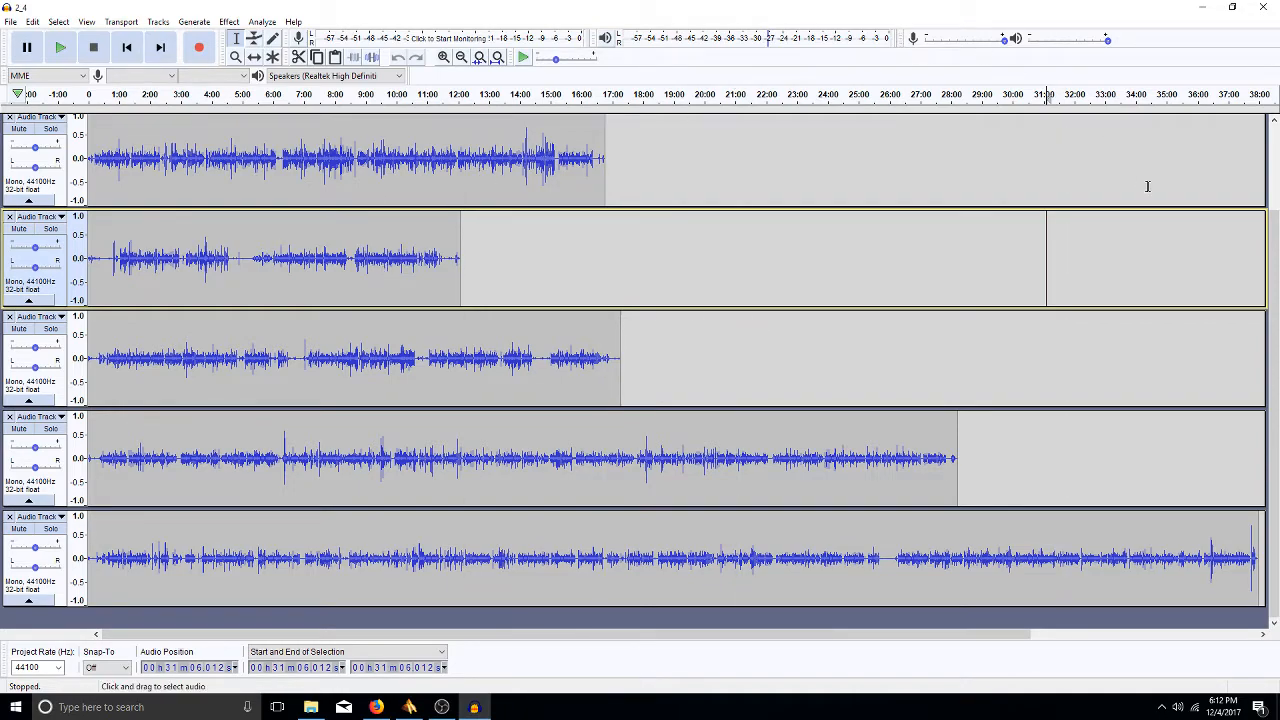
- Scroll the track area to the top and fit all six tracks vertically in the window
left_click_drag(1276, 245, 1279, 157)
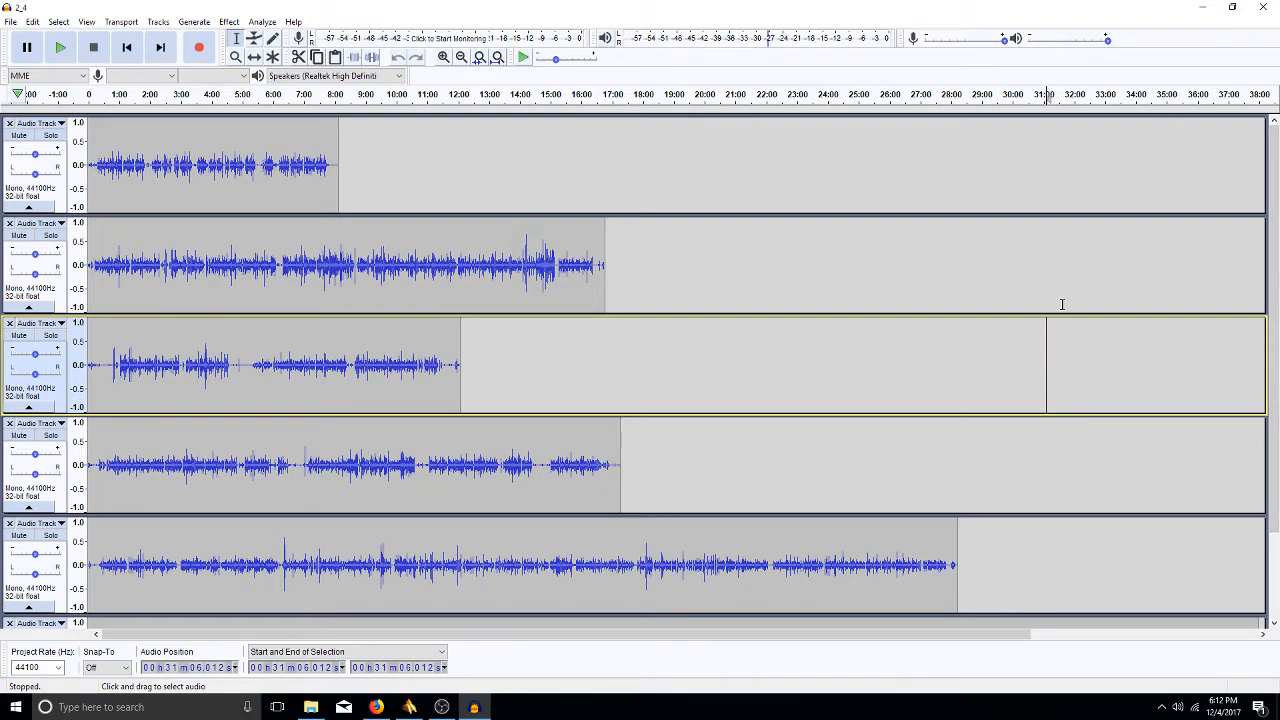
key("ctrl+shift+f")
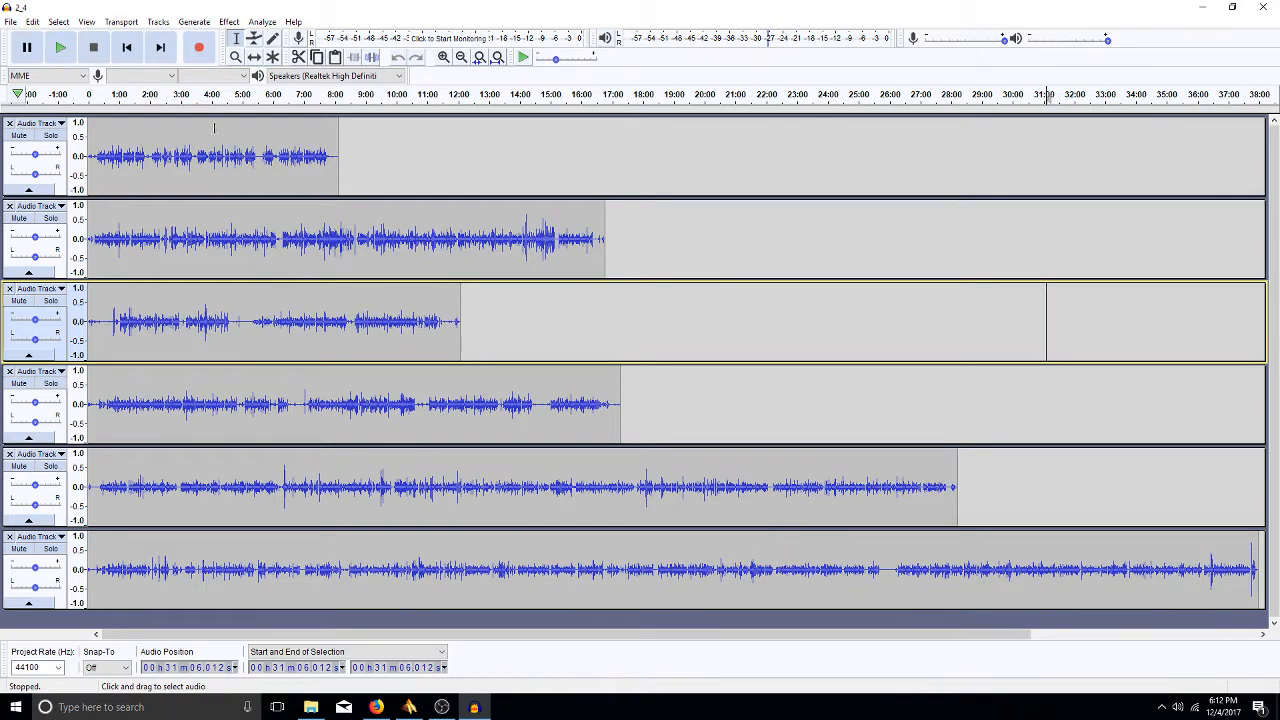
left_click(375, 147)
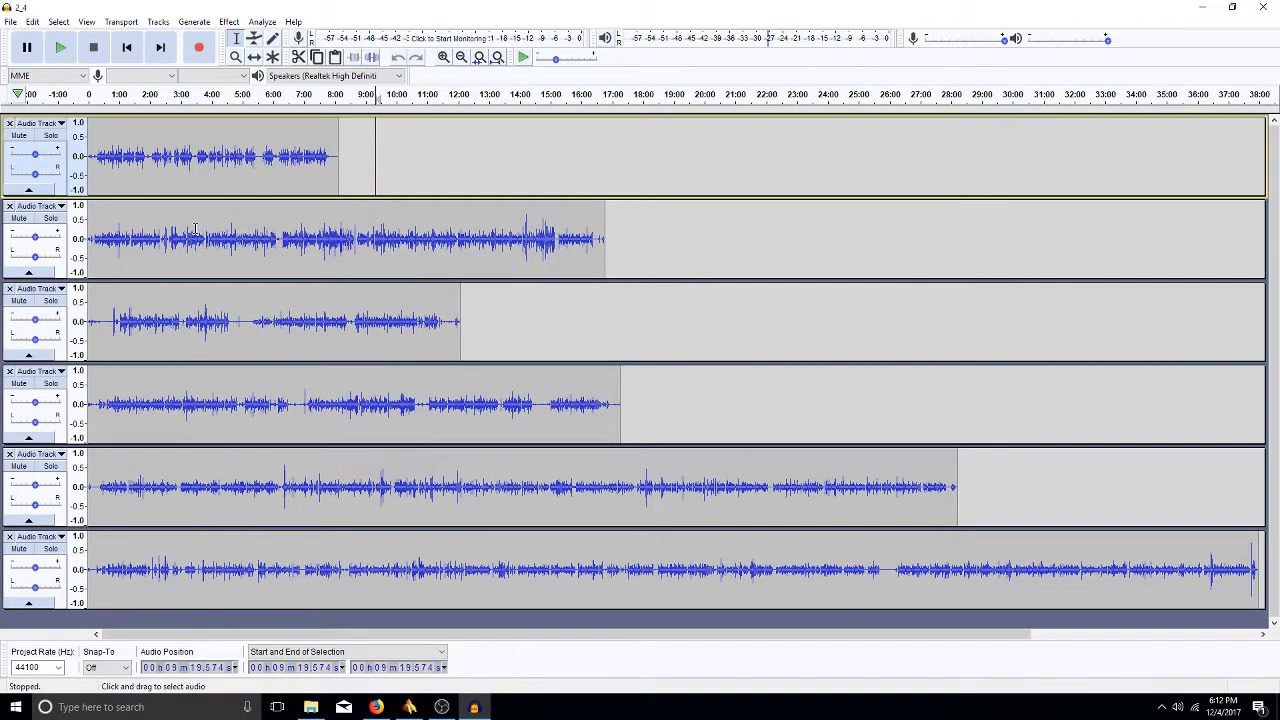
left_click(642, 266)
left_click_drag(128, 310, 148, 310)
left_click(552, 331)
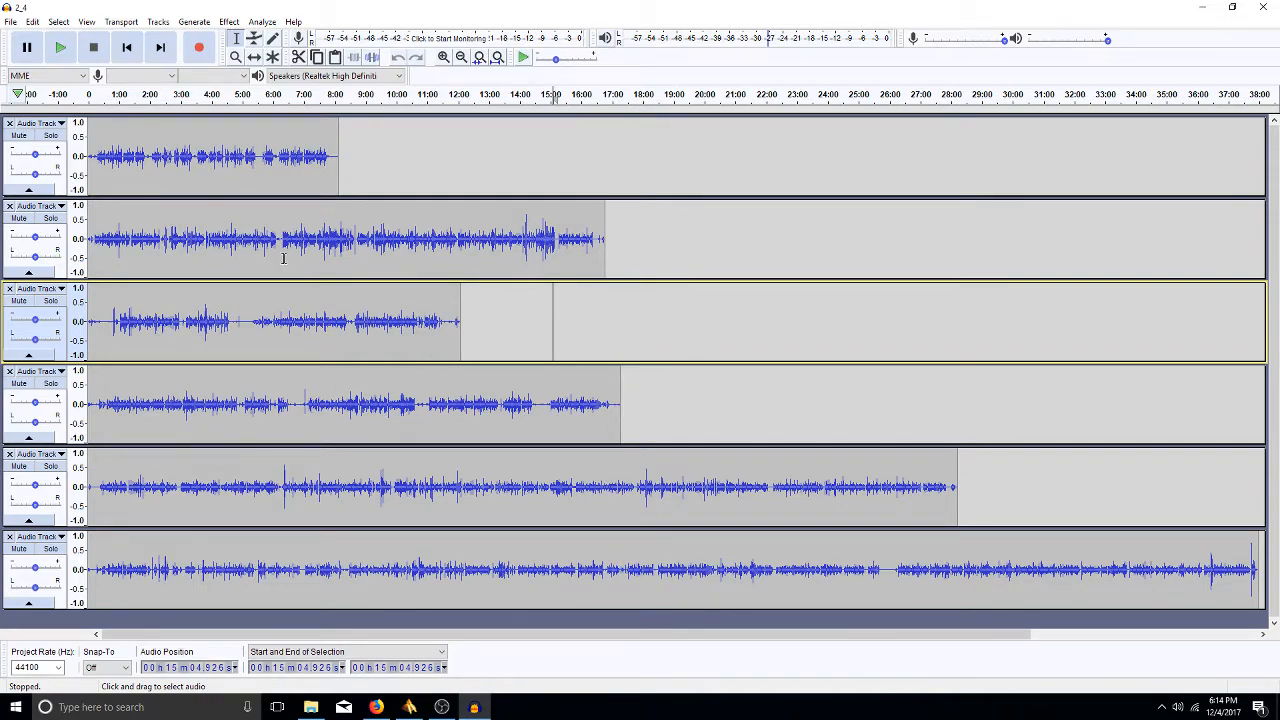
- Play the project briefly from 30:30 in the bottom track, then stop
left_click(1027, 568)
key("space")
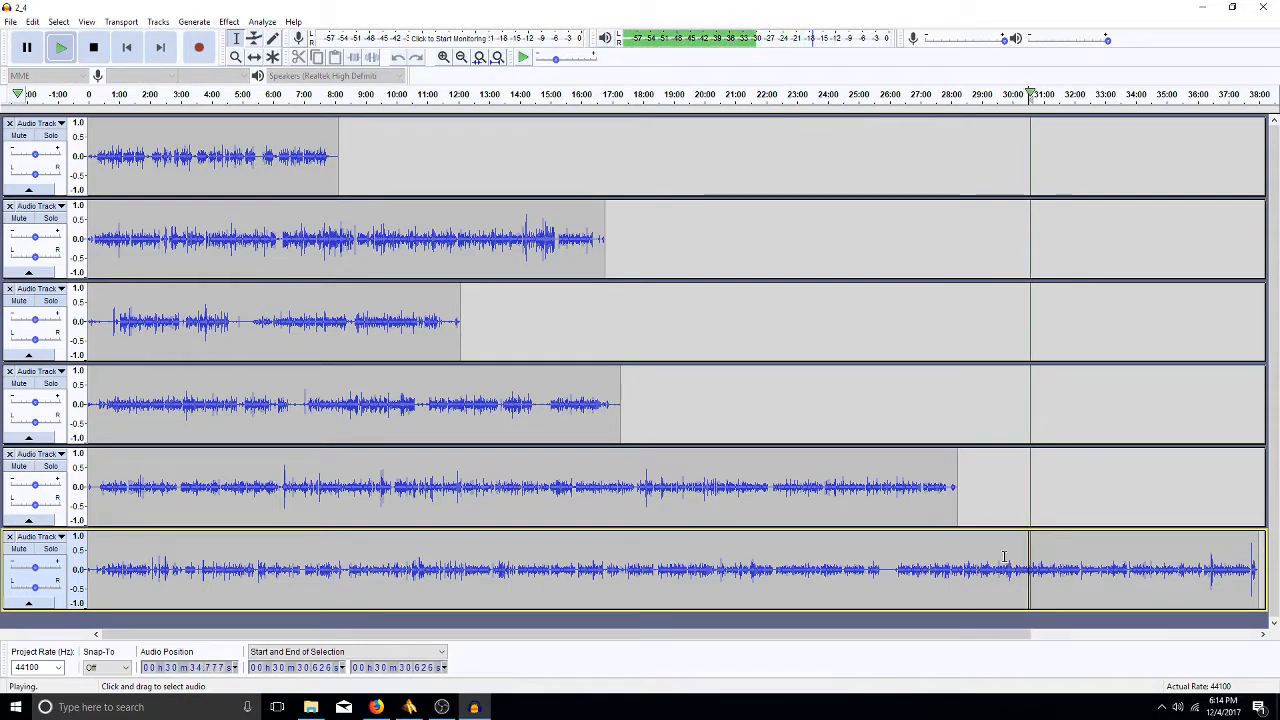
key("space")
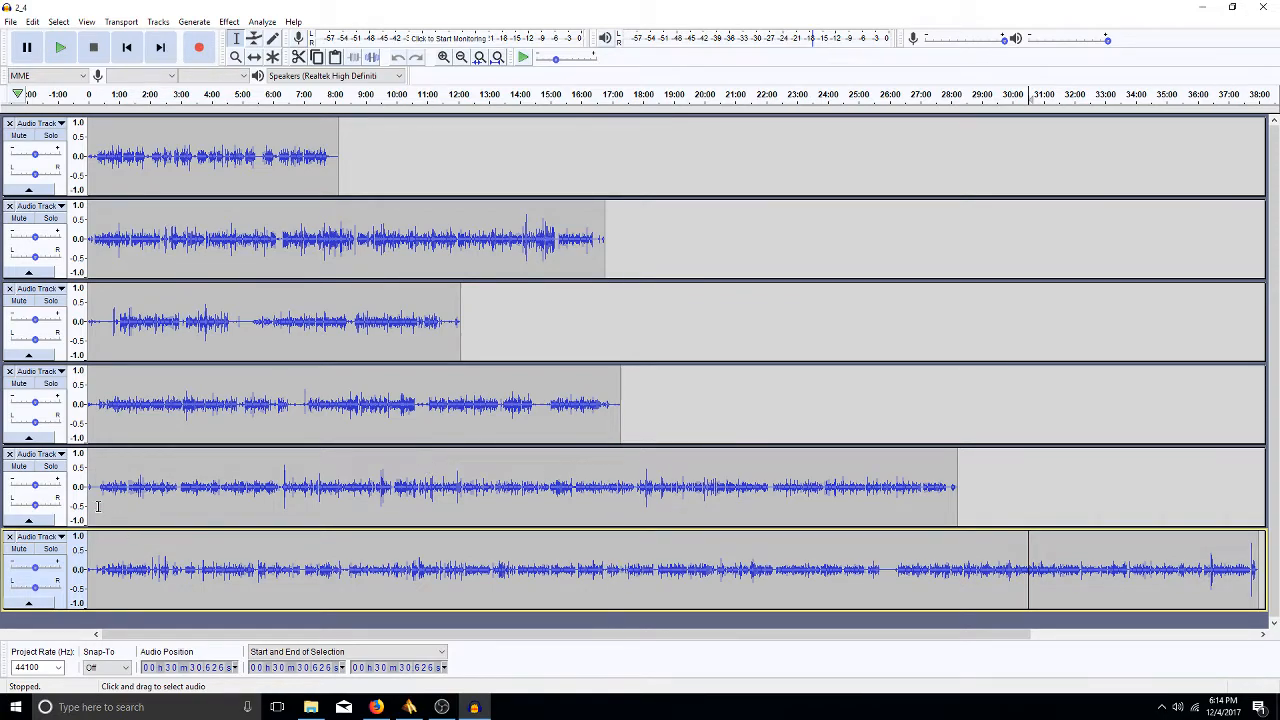
- Close the bottom track, toggle Solo on and off, and play from 21:00
left_click(10, 538)
left_click(52, 466)
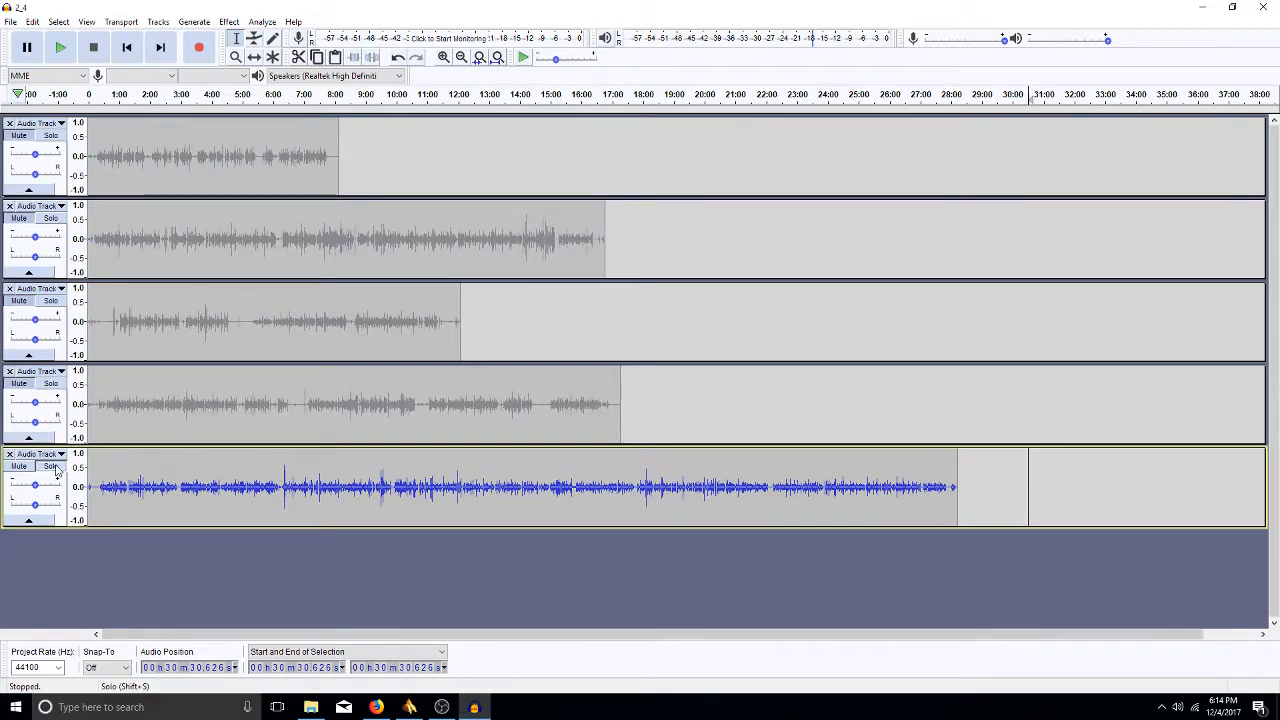
left_click(53, 467)
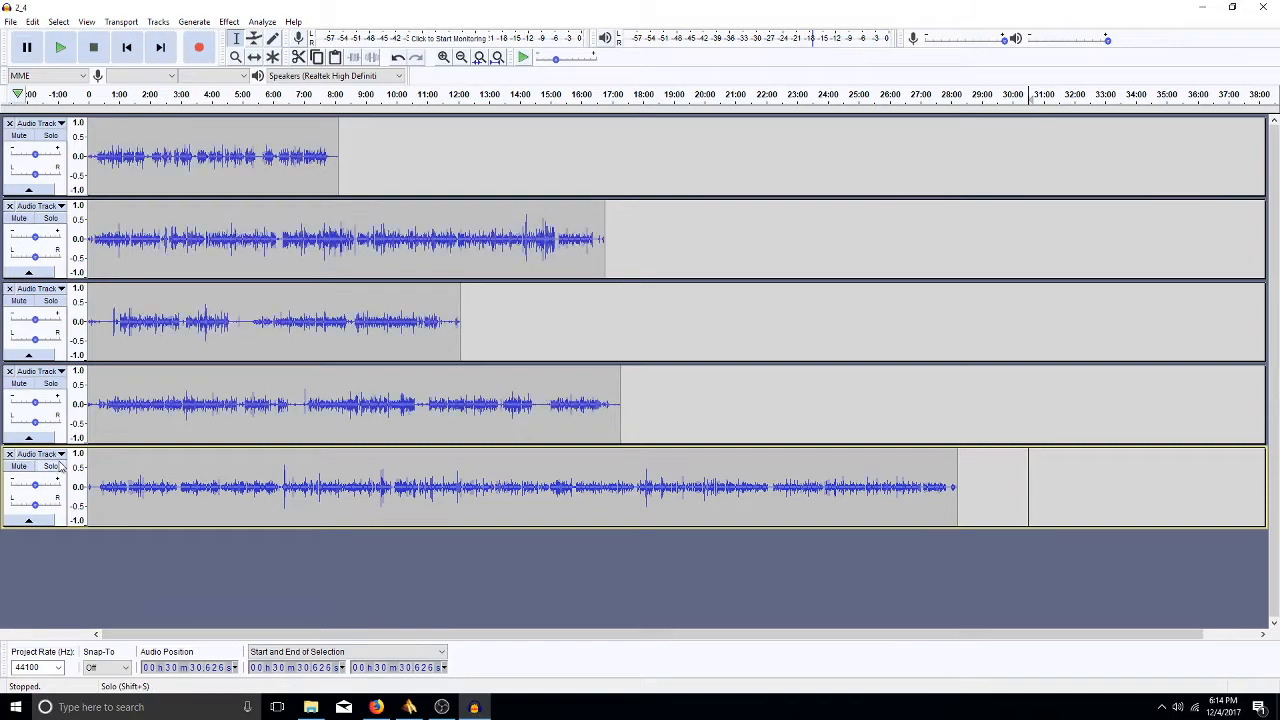
left_click(736, 490)
key("space")
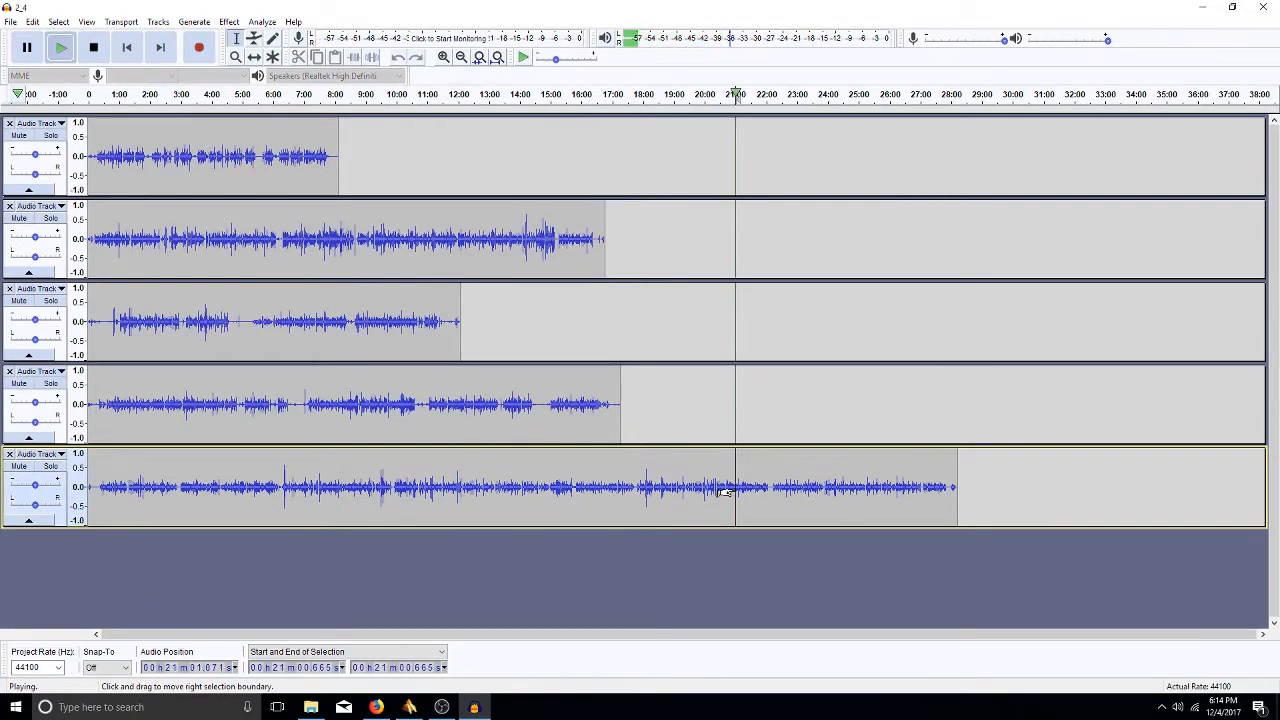
- Stop playback, replay briefly from 23:52, then fit the five tracks to the window height
key("space")
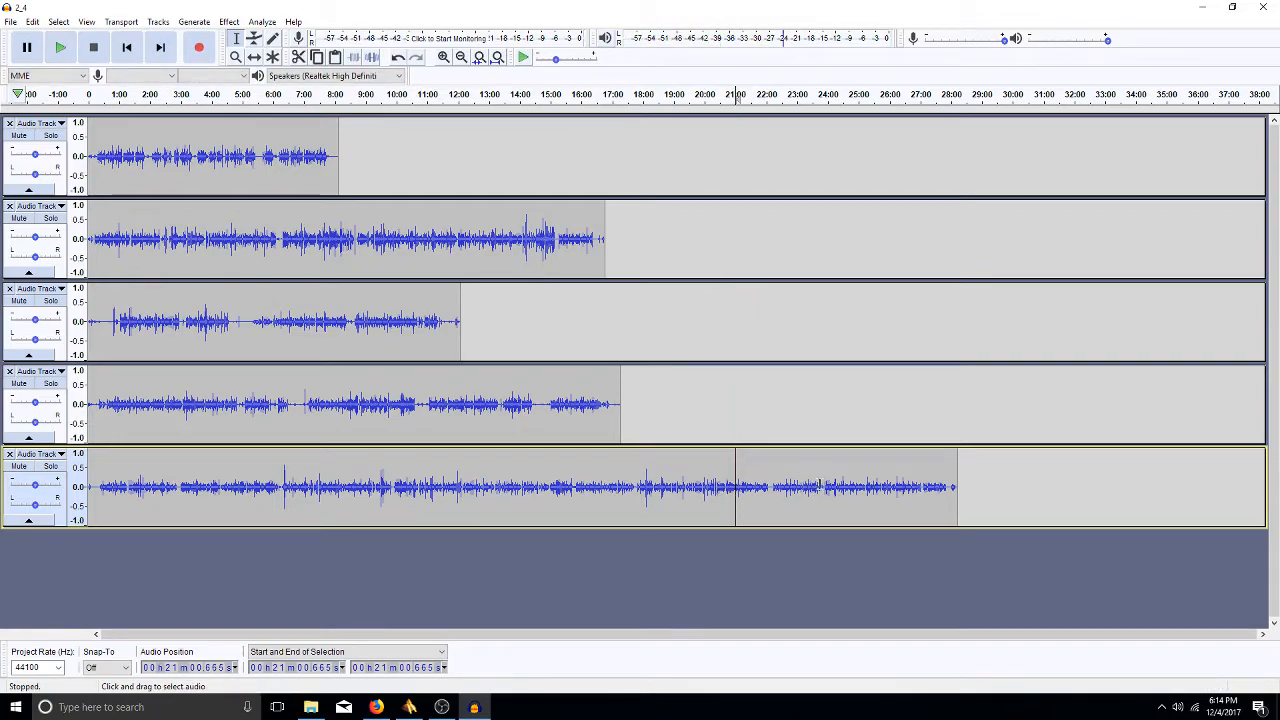
left_click(823, 486)
key("space")
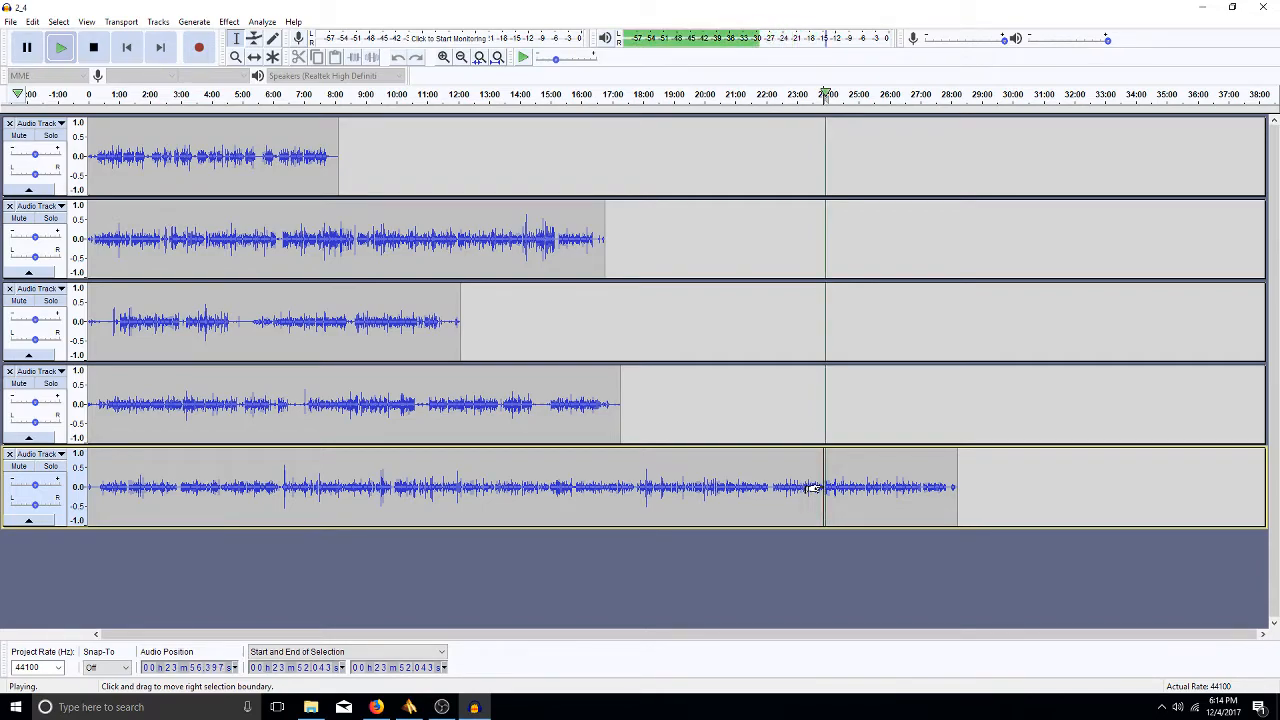
key("space")
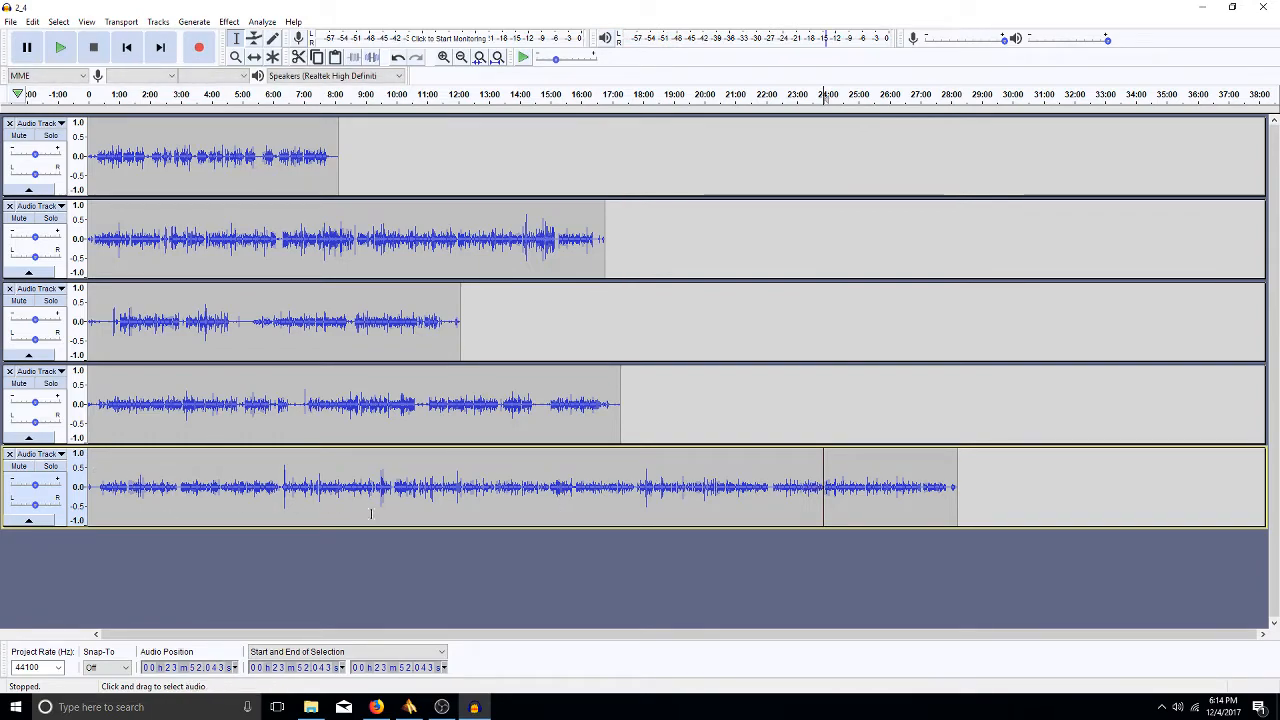
key("ctrl+shift+f")
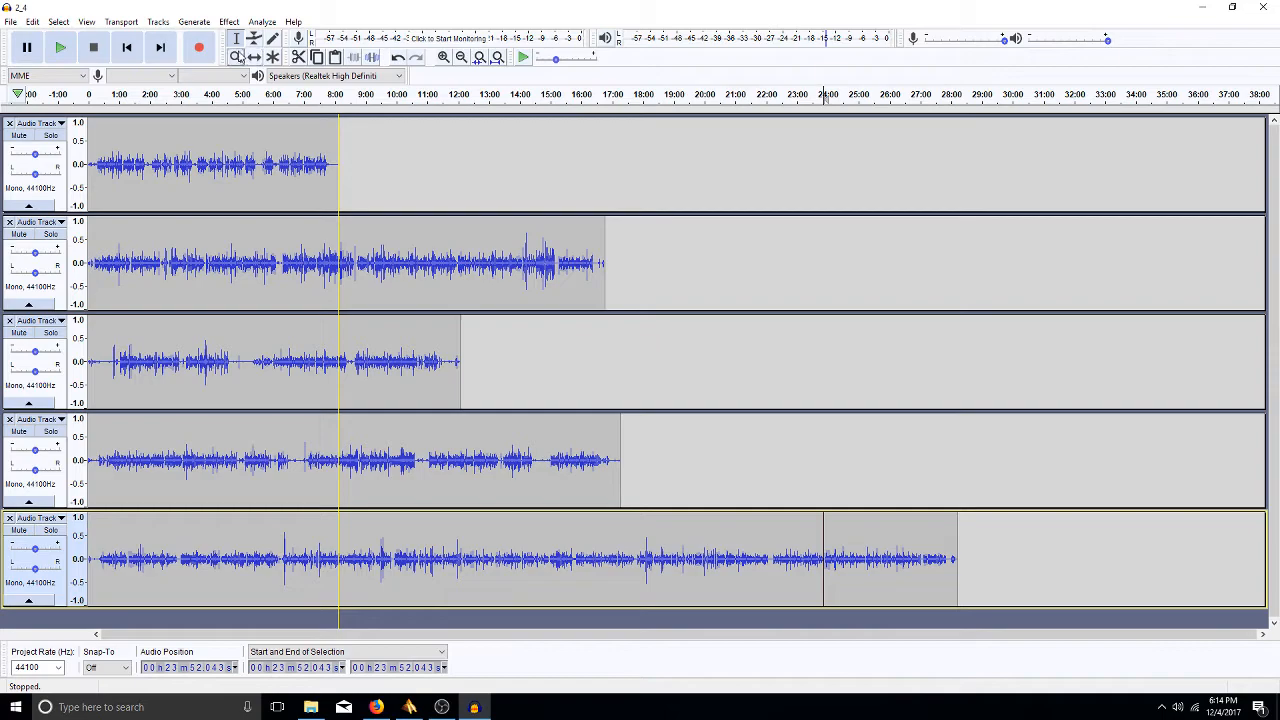
- Switch to the Envelope Tool so every clip shows its volume envelope
left_click(255, 40)
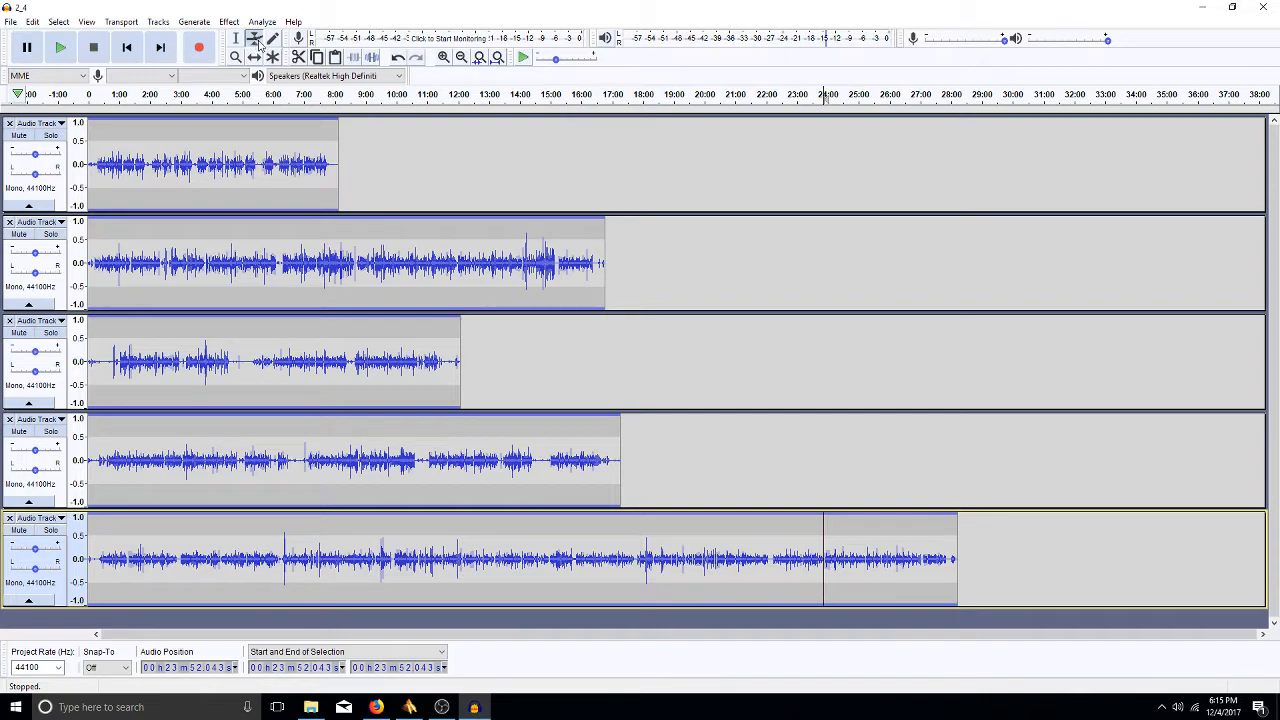
- Try the Multi-tool, then use the Zoom tool to zoom in three times on the first track
left_click(274, 58)
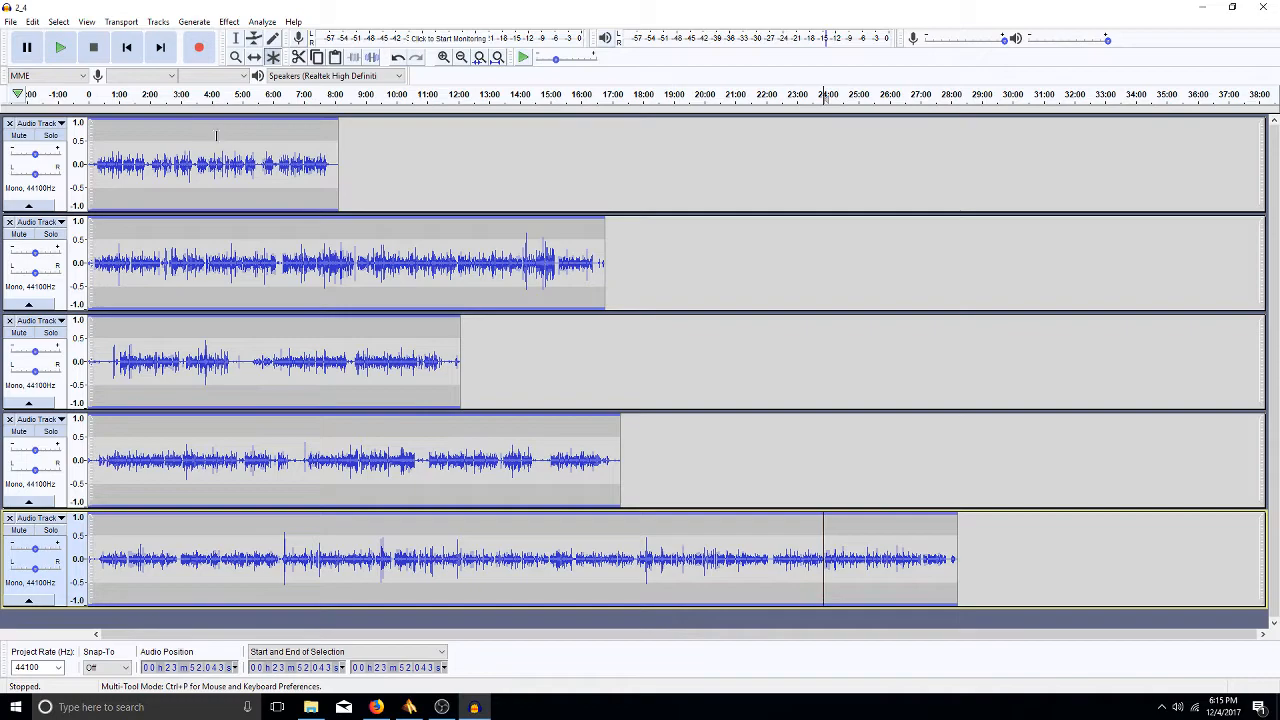
left_click(236, 57)
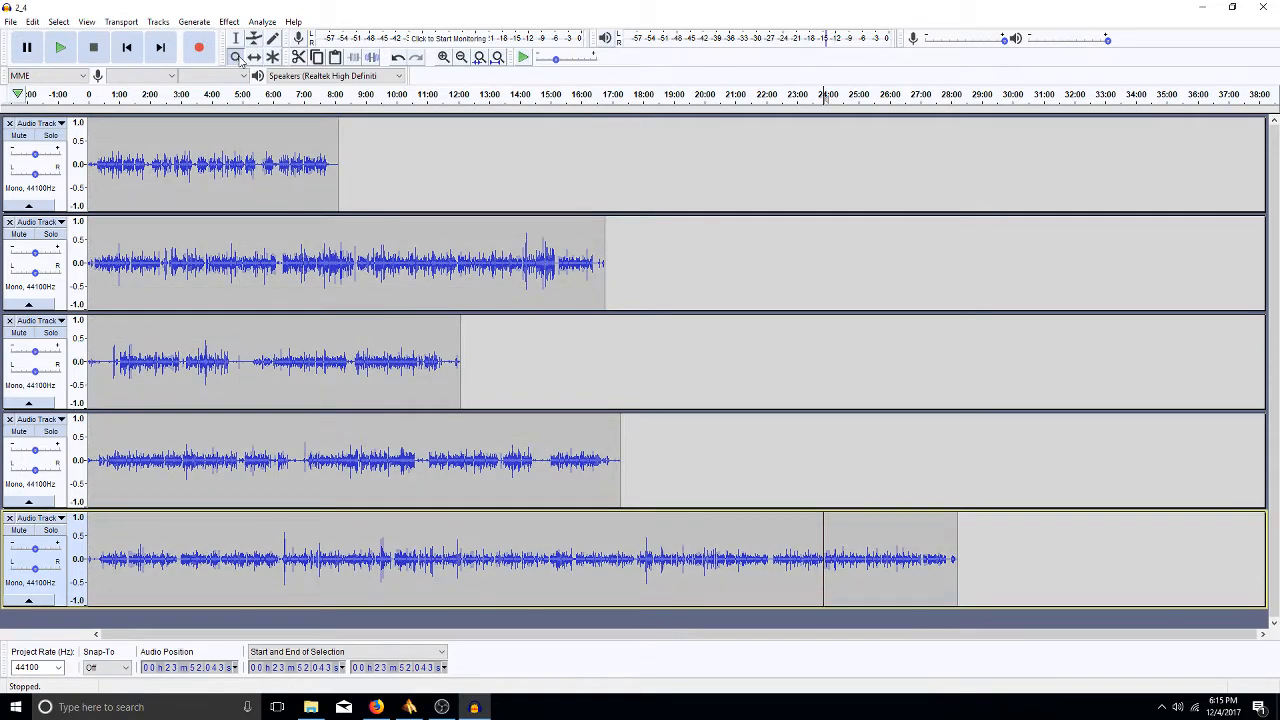
left_click(194, 156)
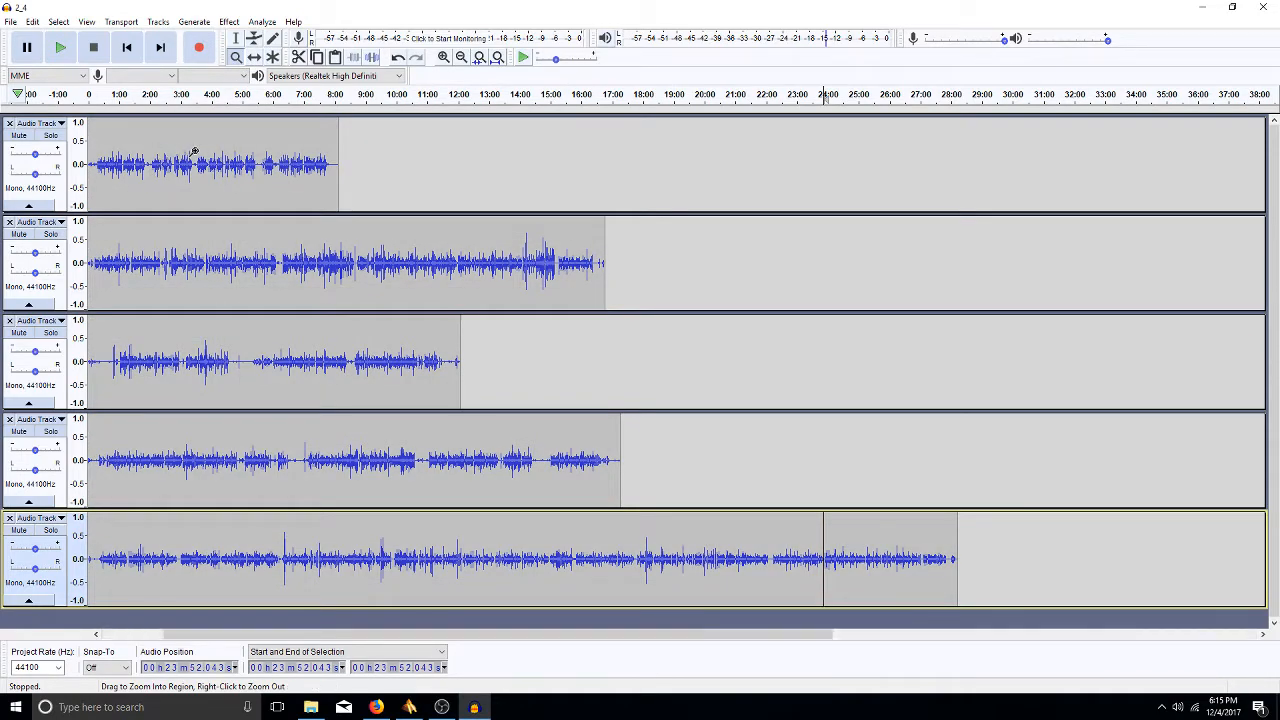
left_click(240, 165)
left_click(248, 170)
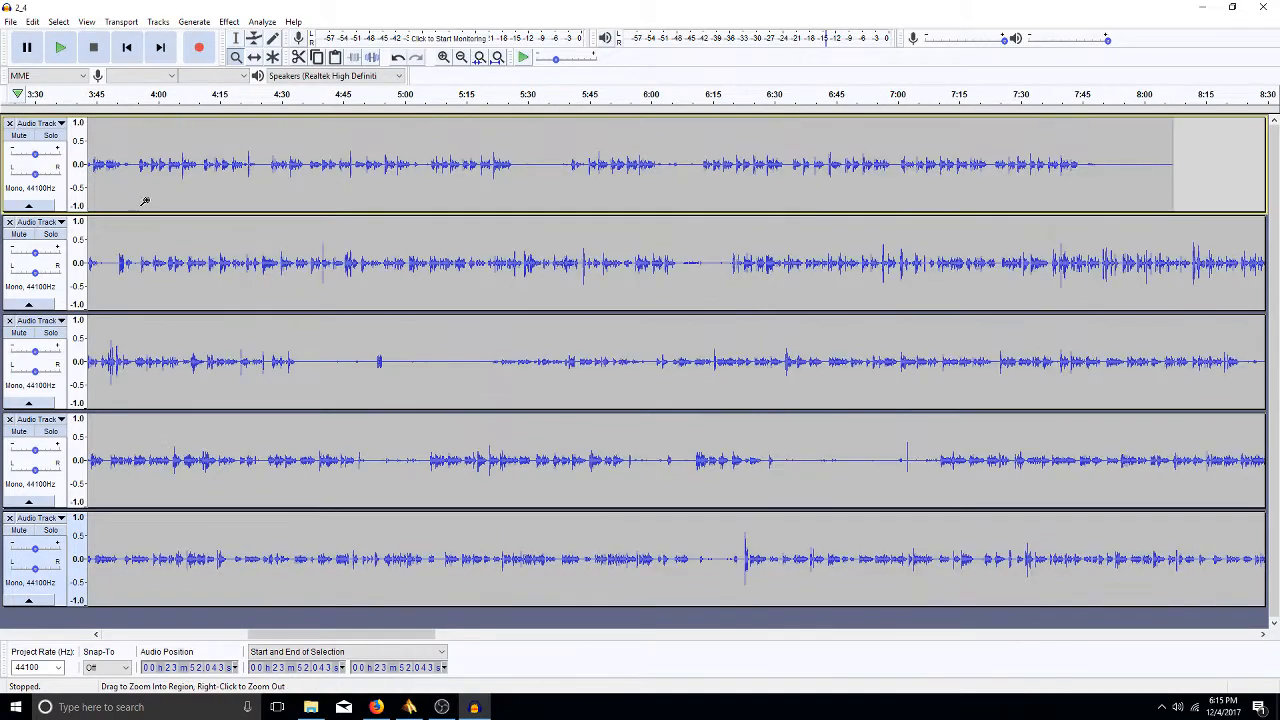
- With the Time Shift tool, fit the whole project and drag the first track's clip
left_click(256, 60)
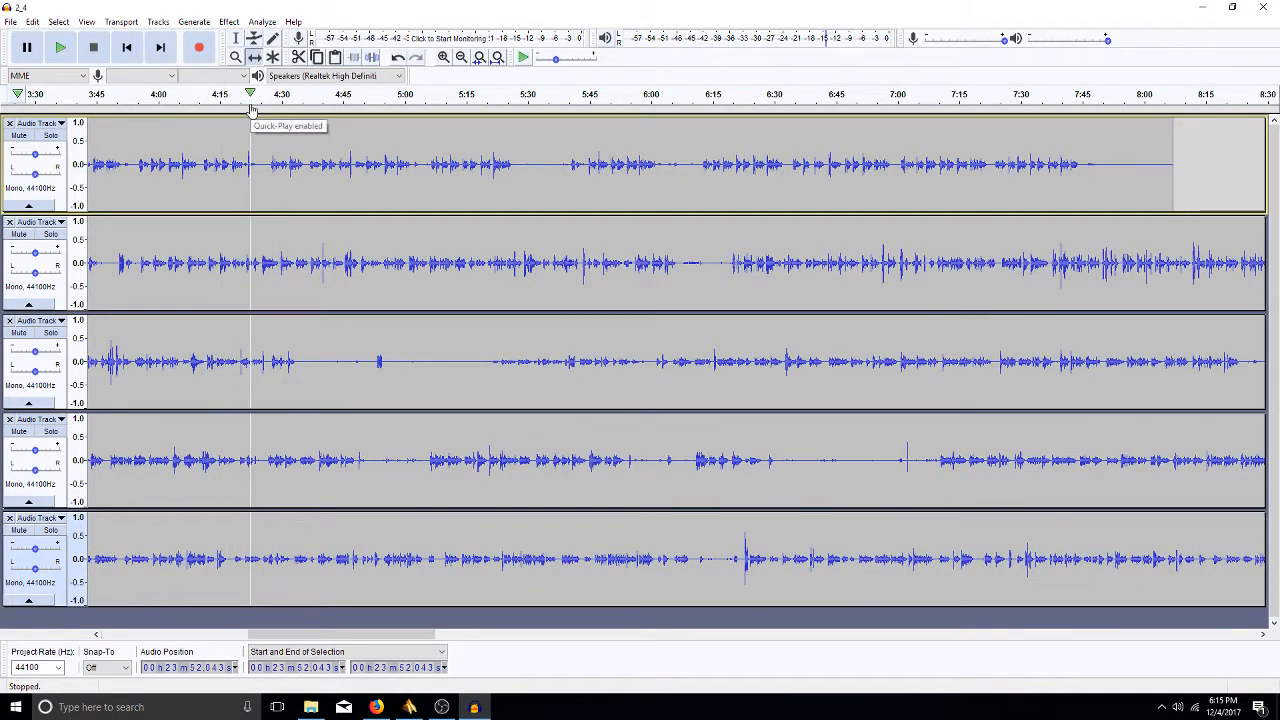
key("ctrl+f")
left_click_drag(299, 148, 197, 200)
left_click_drag(285, 284, 285, 284)
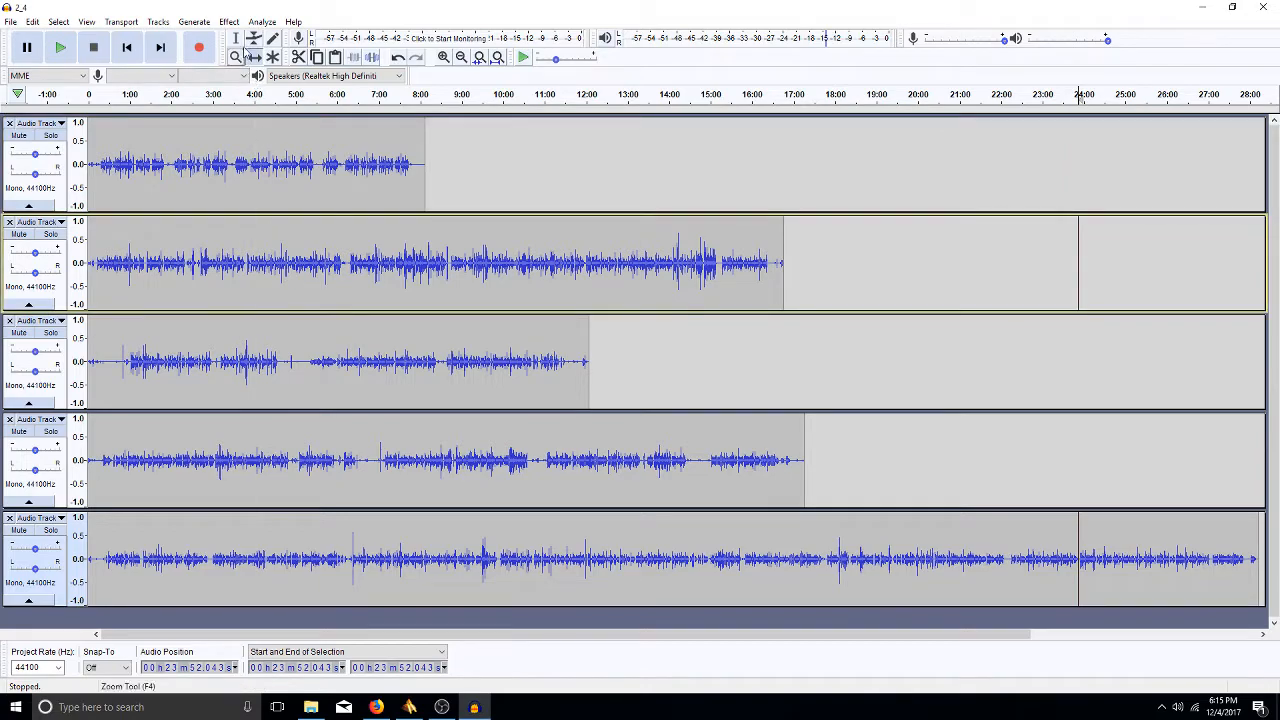
left_click(316, 200)
left_click(418, 278)
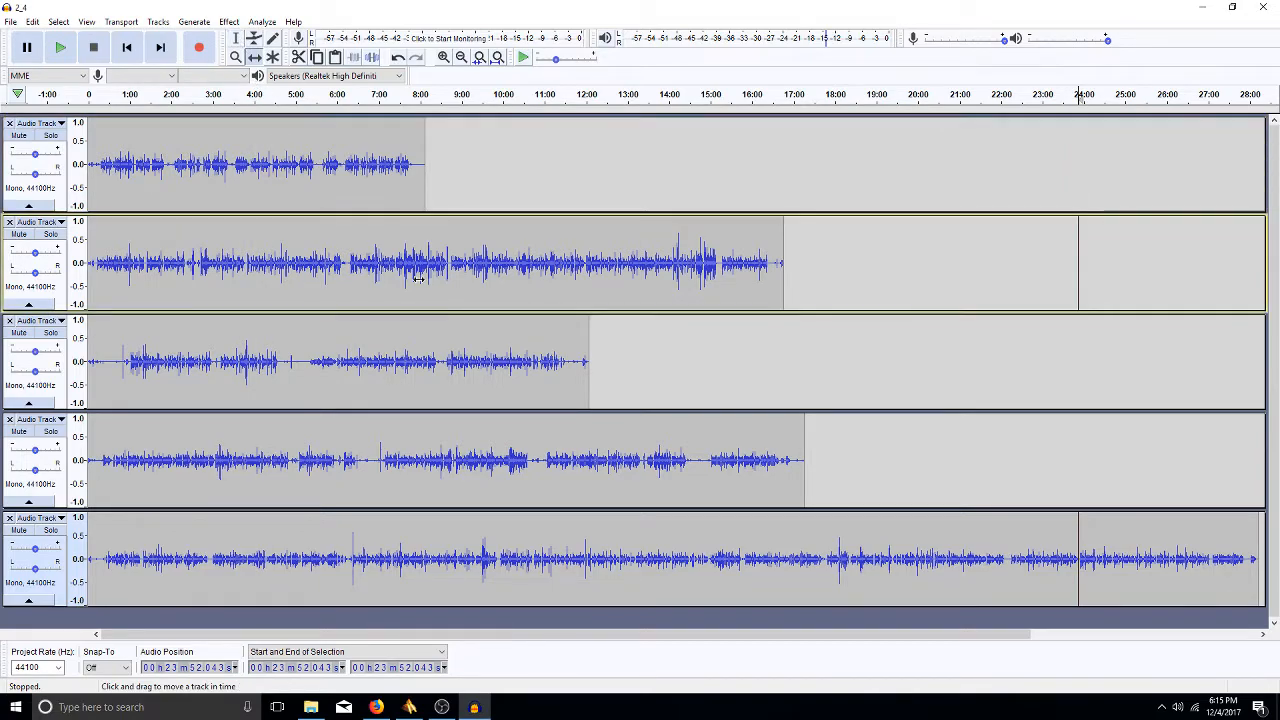
left_click(274, 42)
left_click(280, 140)
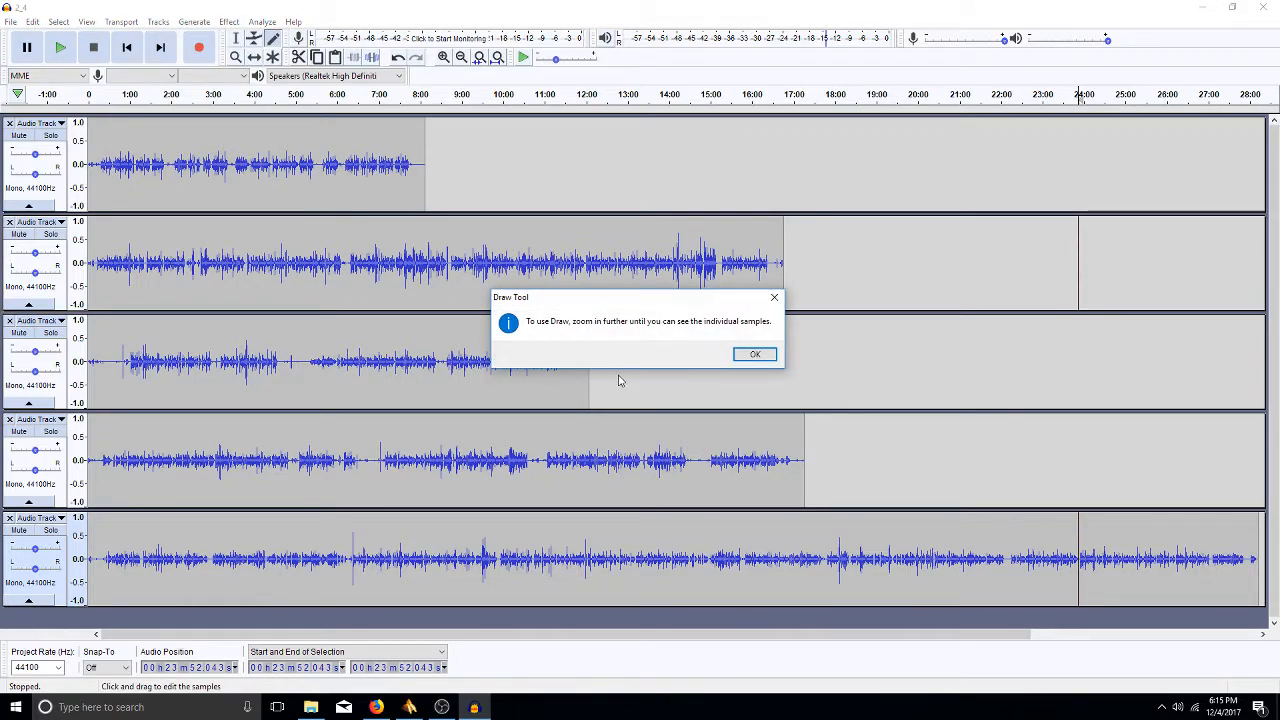
left_click(754, 355)
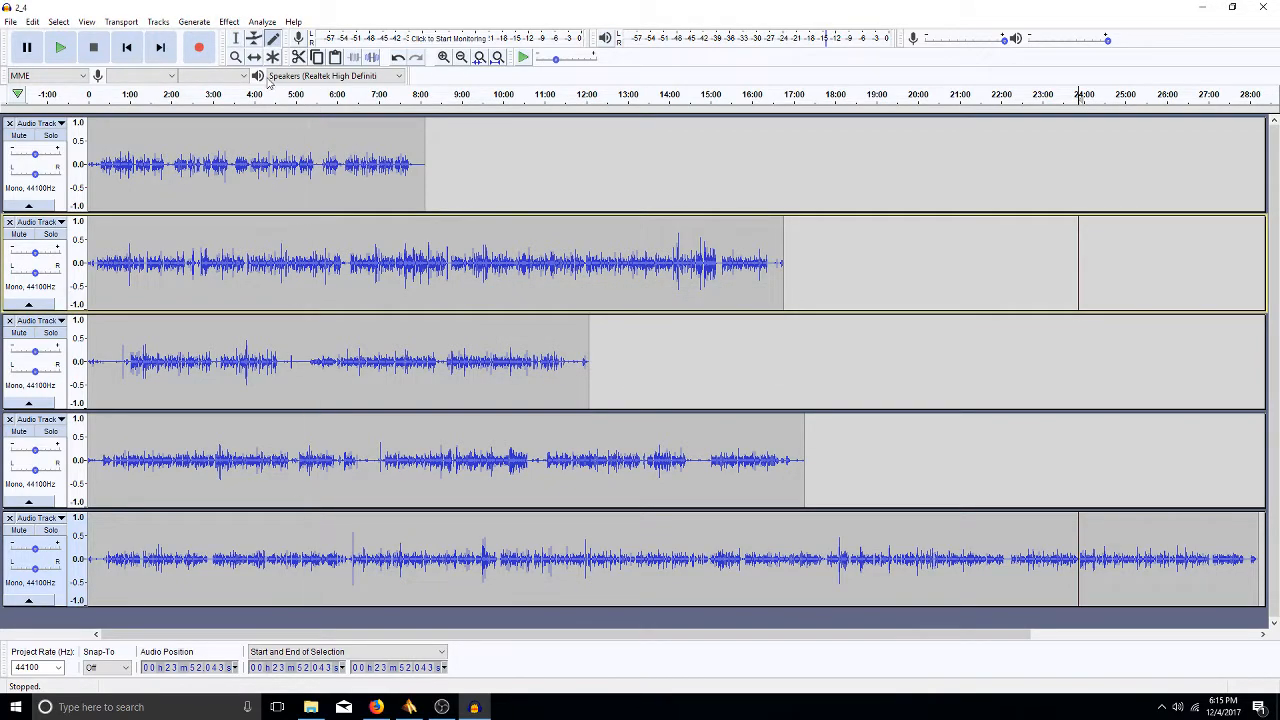
left_click(238, 39)
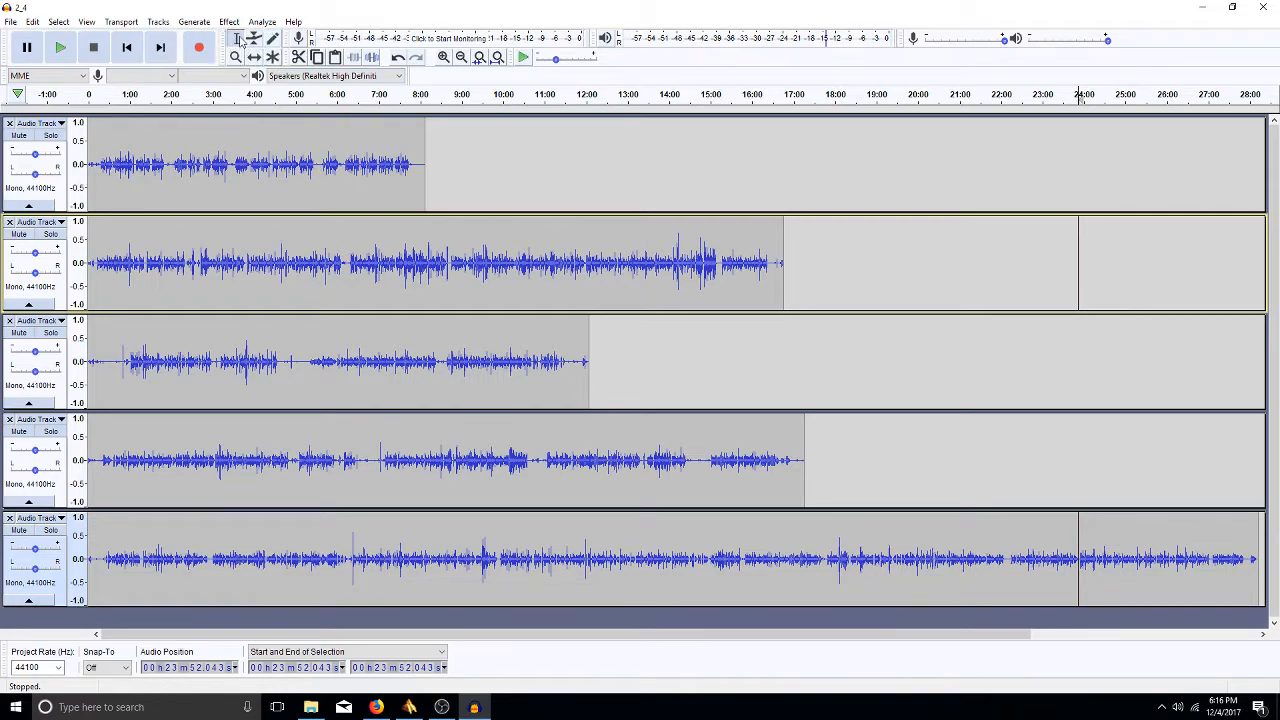
- Try point and range selections in tracks 1 and 2, then vertically zoom Track 2's waveform
left_click(278, 128)
double_click(264, 158)
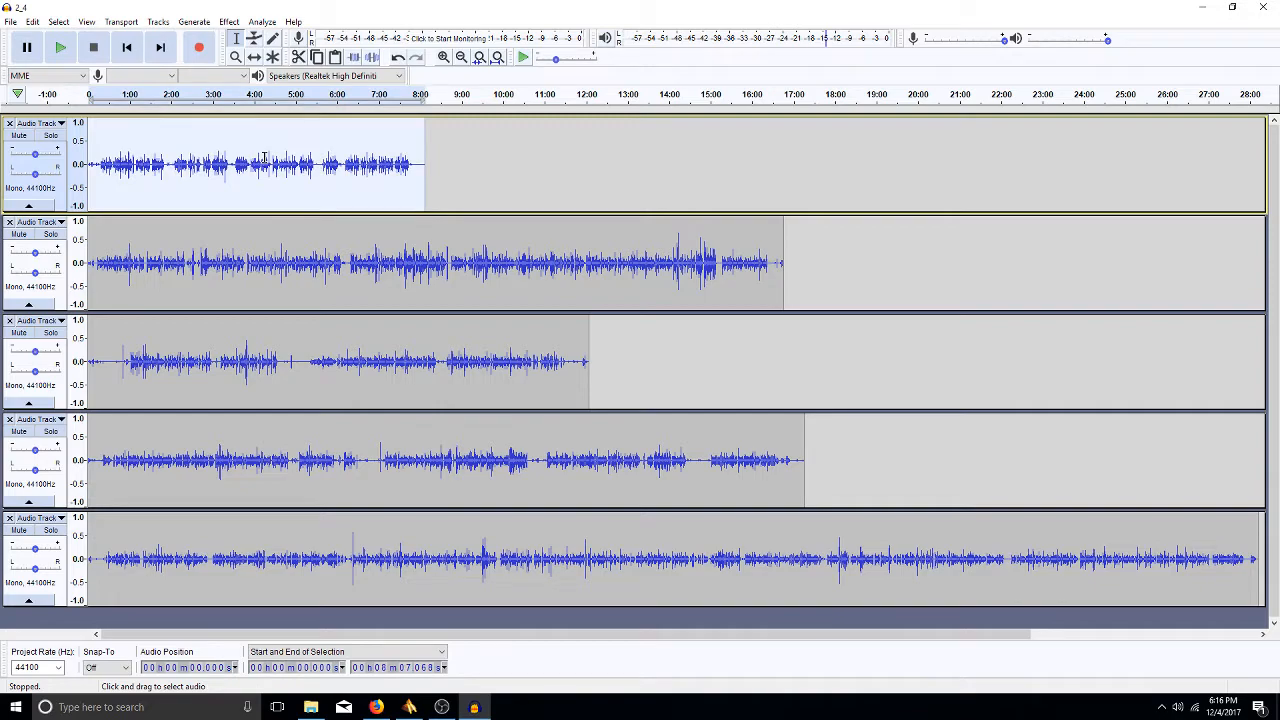
left_click(264, 158)
left_click_drag(264, 260, 524, 265)
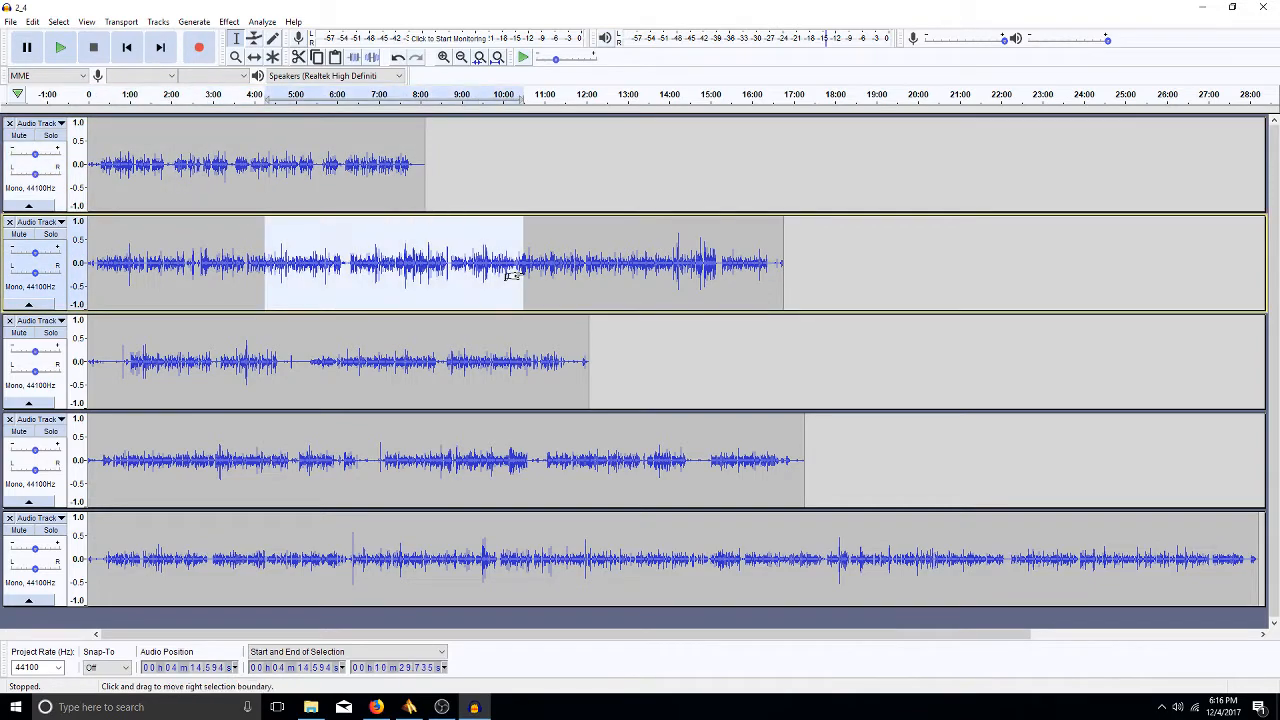
left_click(615, 255)
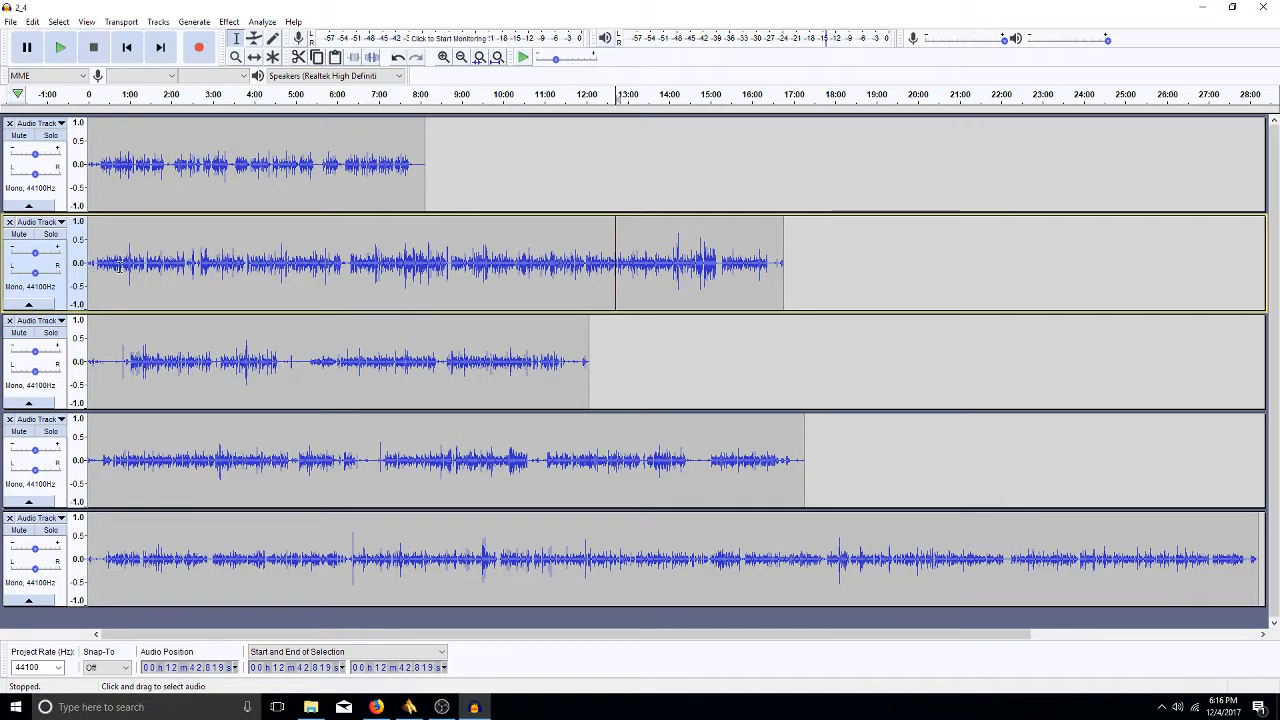
left_click(74, 263)
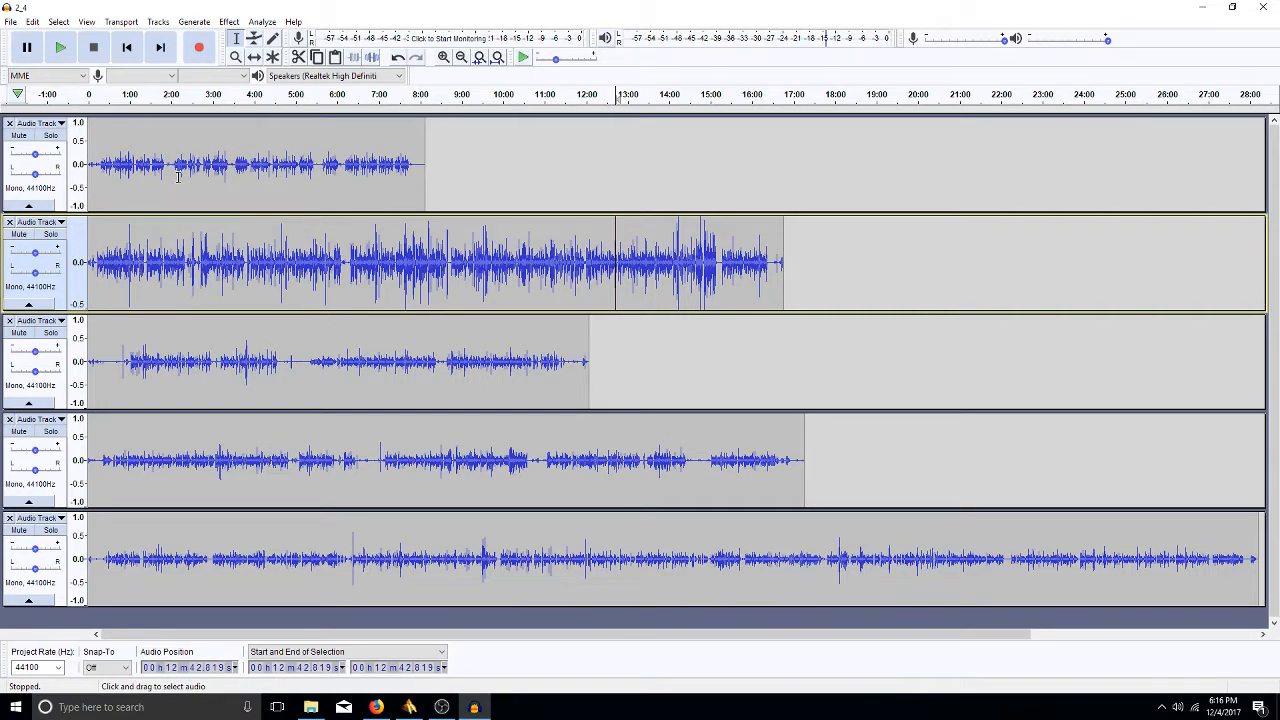
- Zoom Audio Track 2's vertical scale back out to 1.0 to -1.0
left_click(75, 261, "shift")
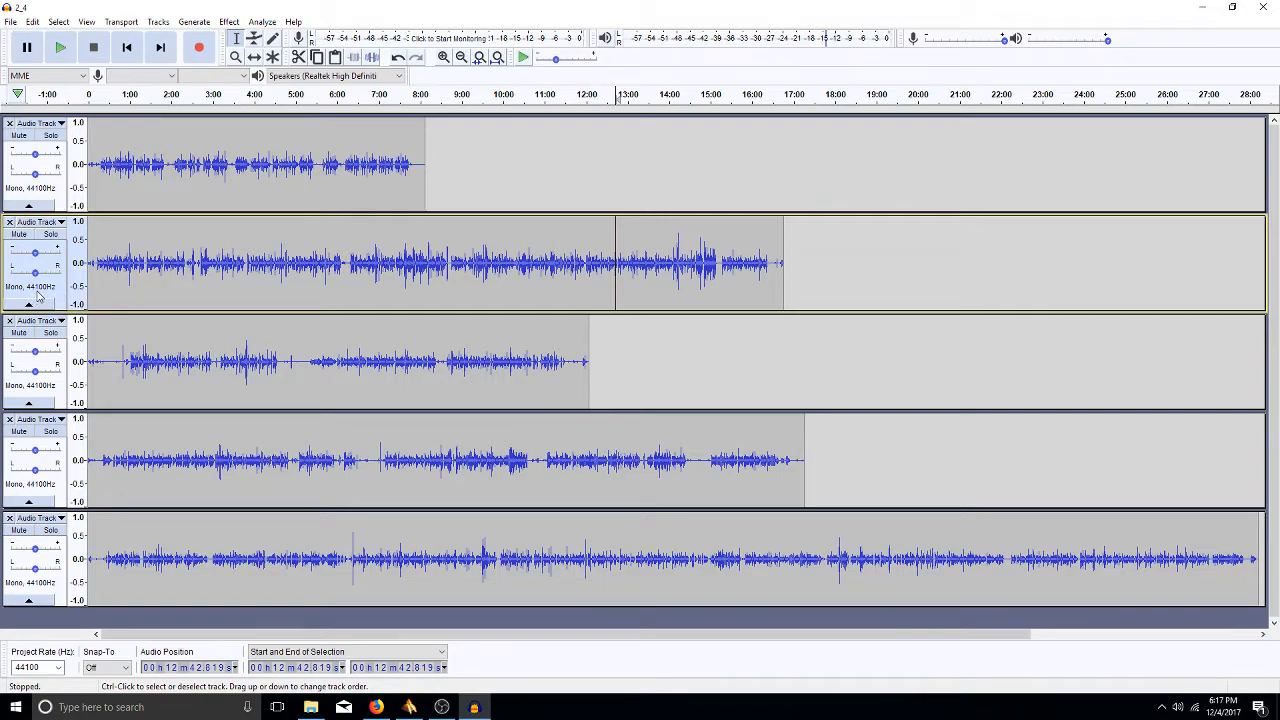
- Set Audio Track 2's rate to 22050 Hz
left_click(38, 222)
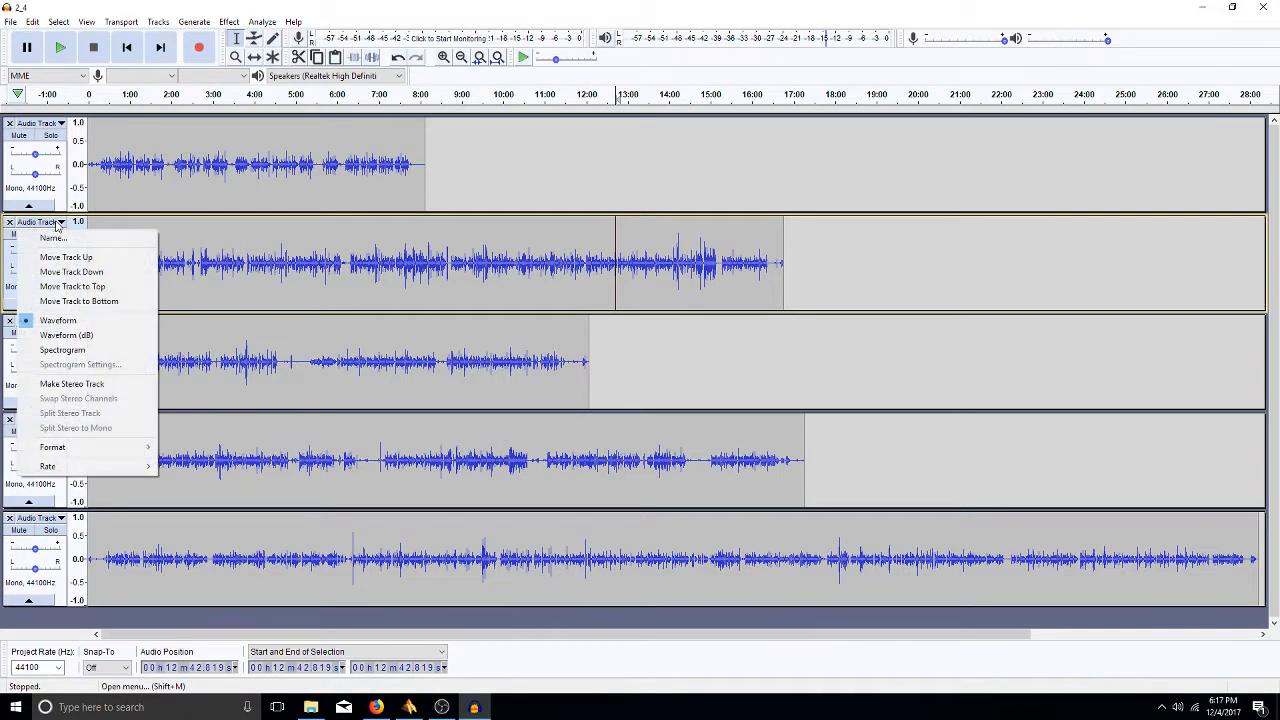
mouse_move(99, 476)
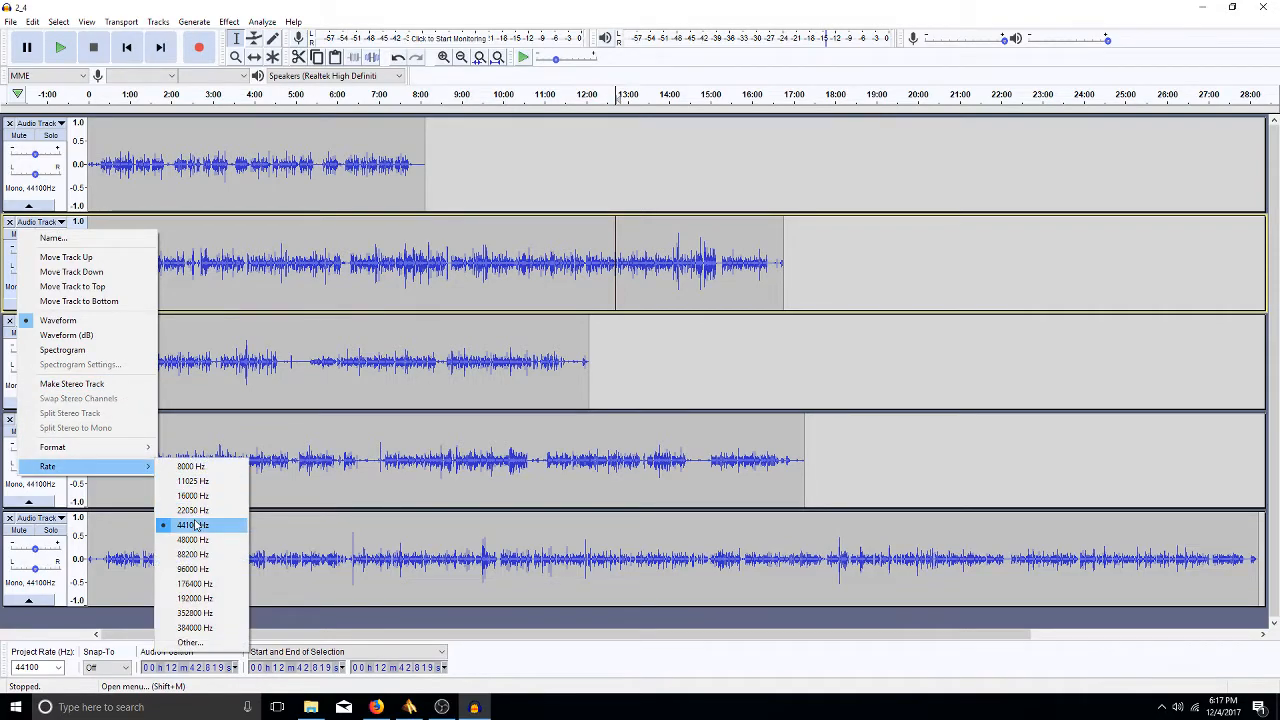
left_click(185, 510)
- Solo Track 2, play it from about 3:35, stop, and release Solo
left_click(641, 265)
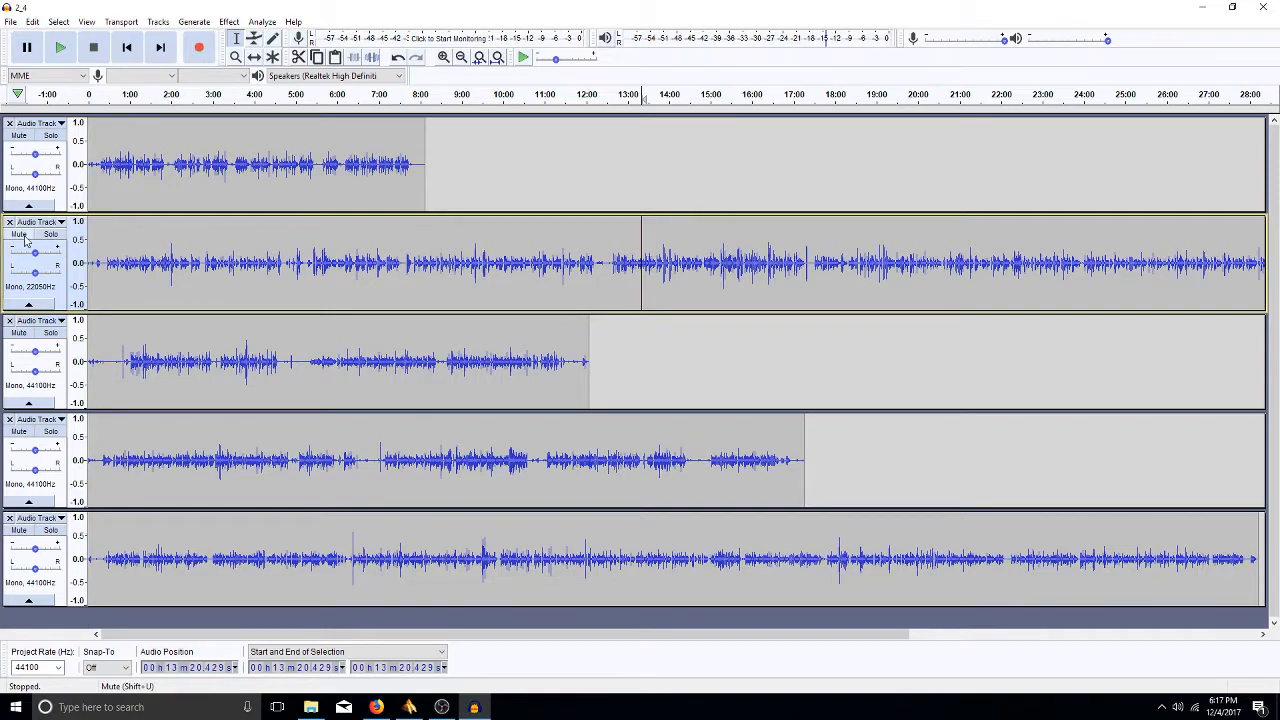
left_click(55, 236)
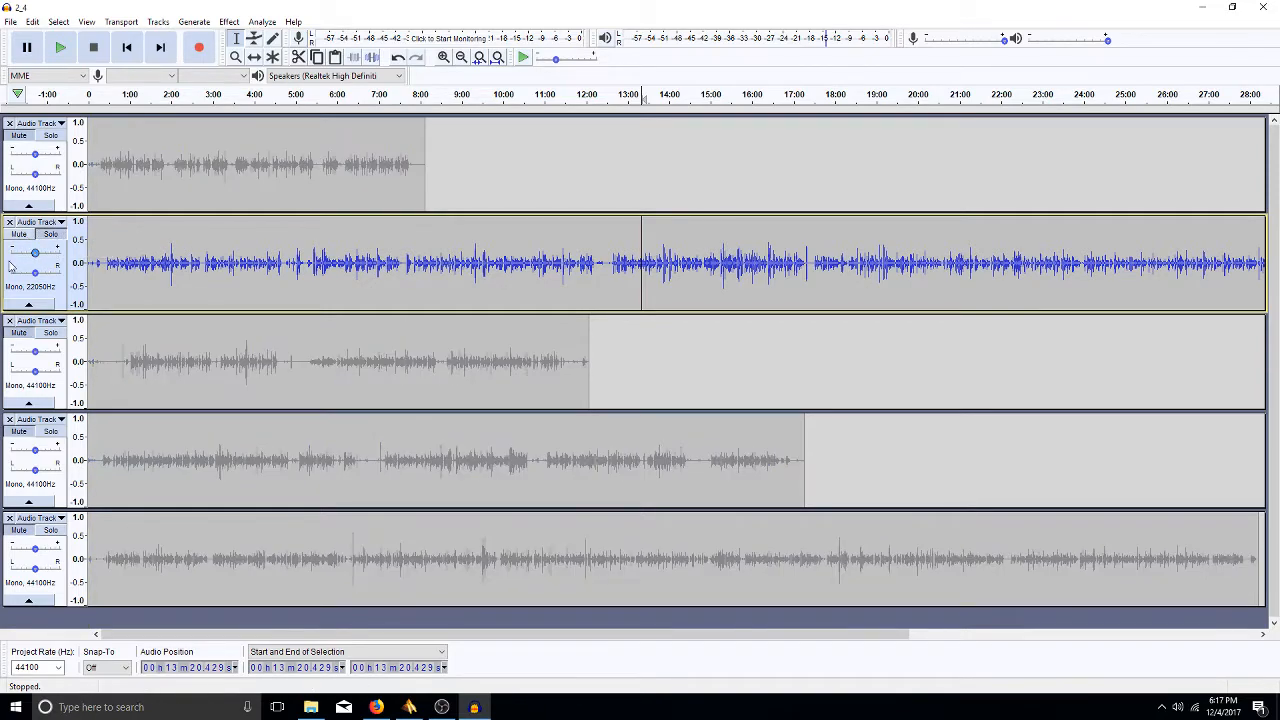
left_click(237, 252)
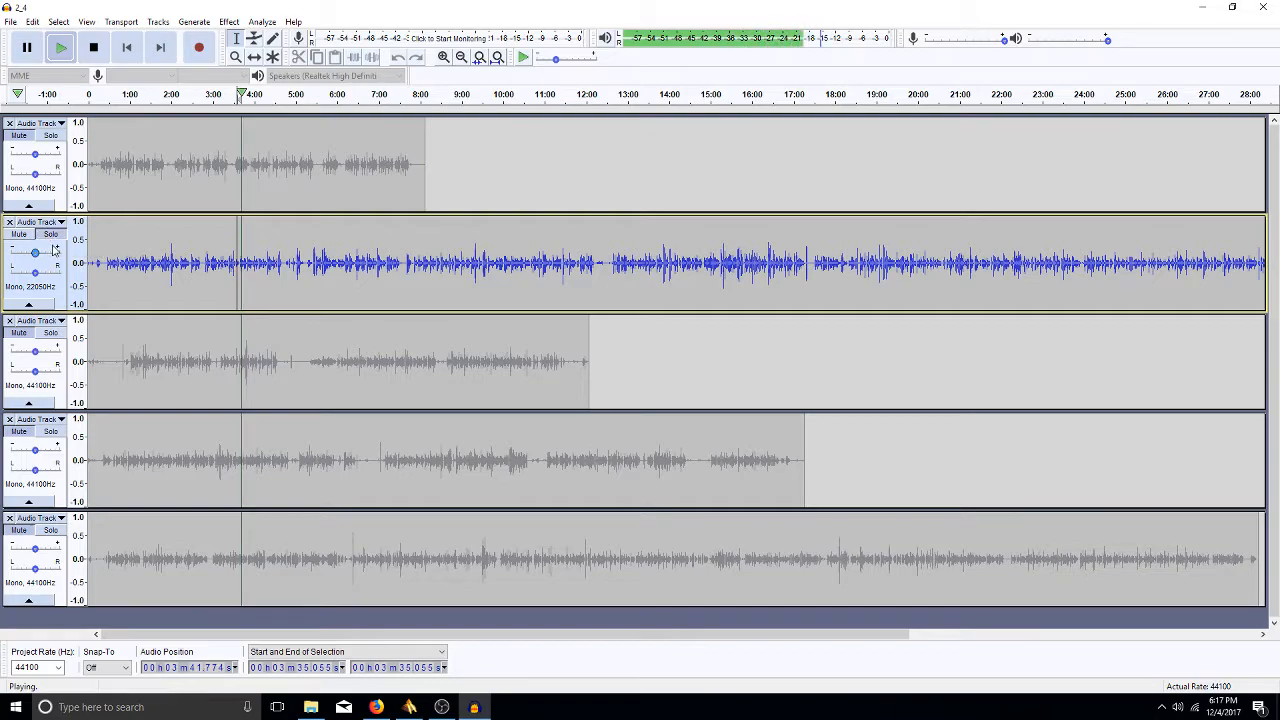
key("space")
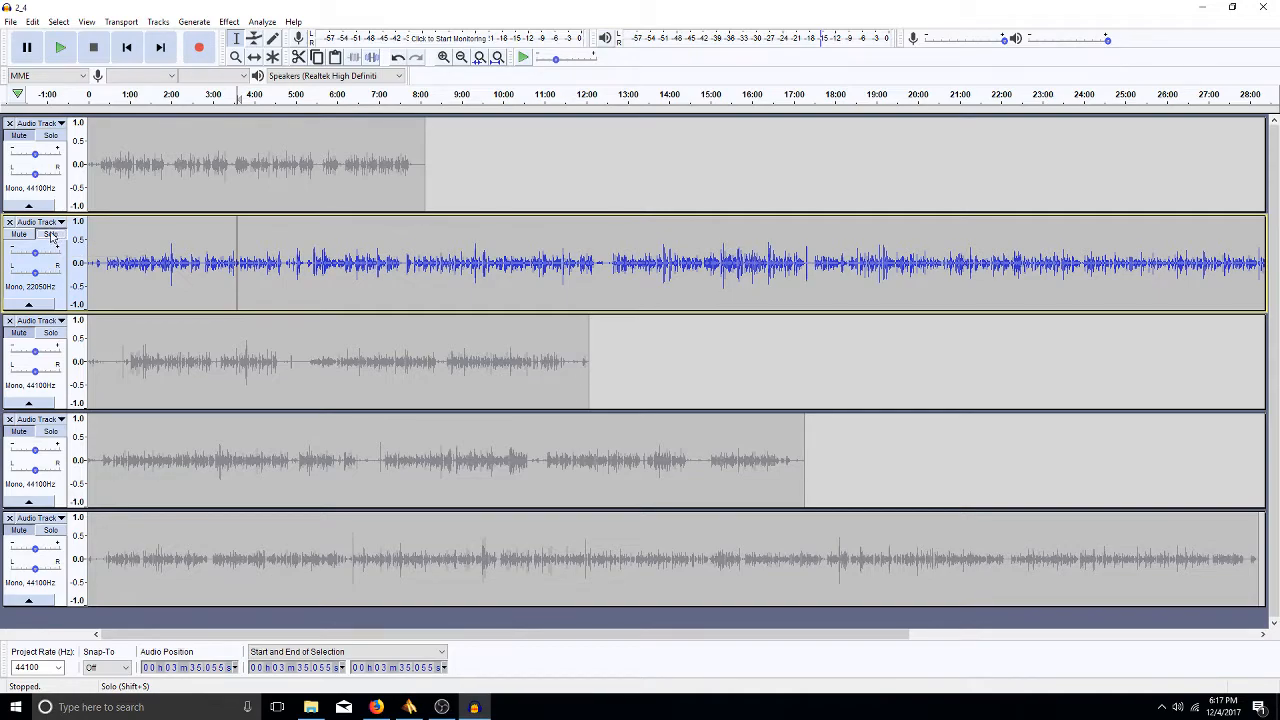
left_click(51, 235)
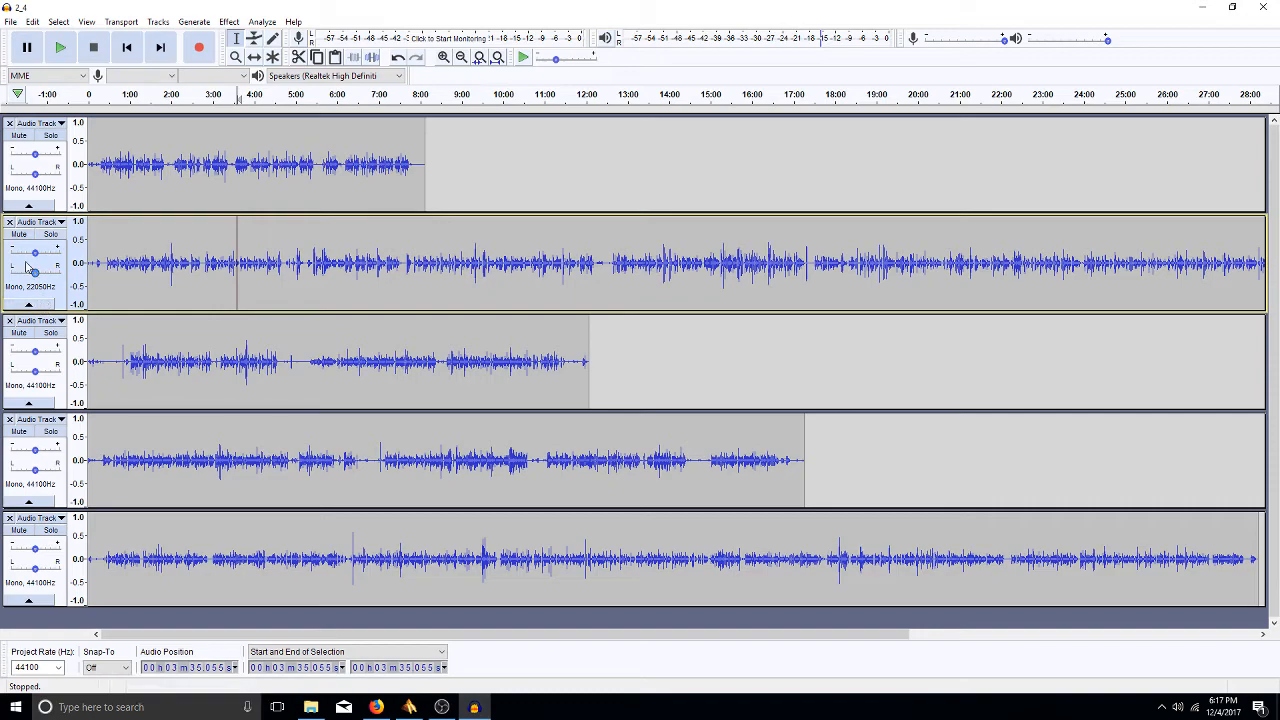
left_click(58, 223)
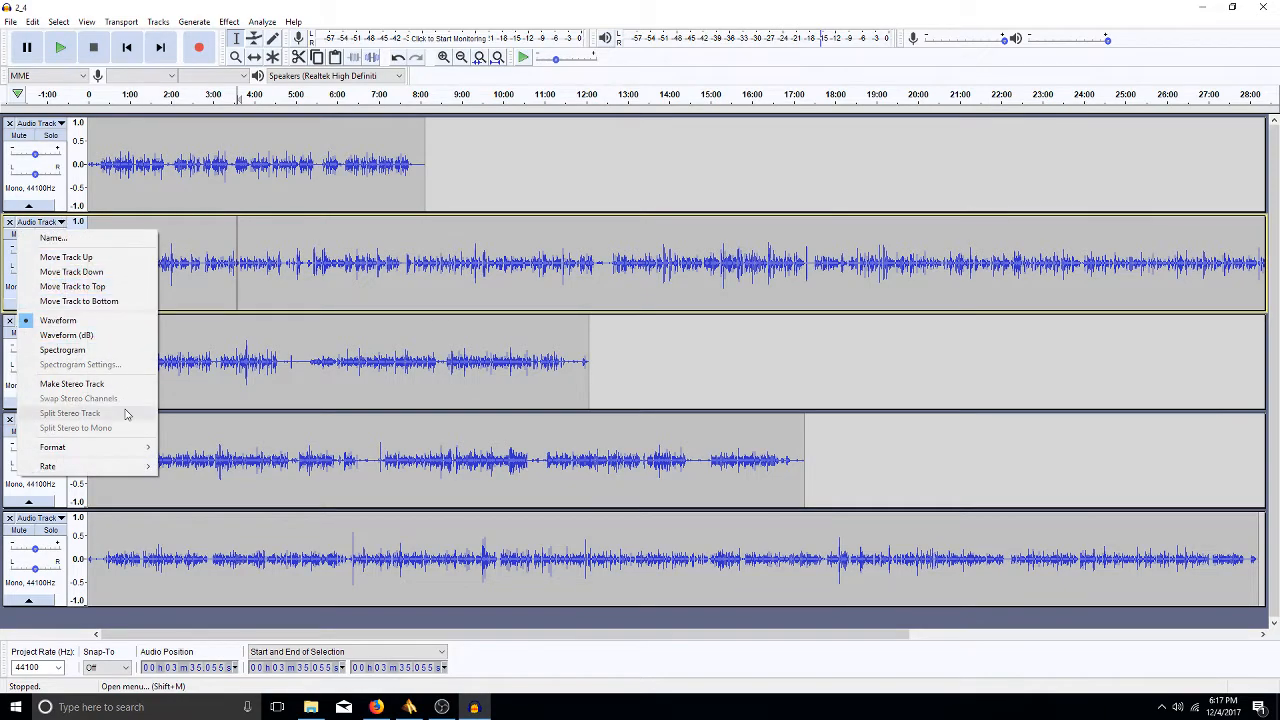
- Change Audio Track 2's sample rate back to 44100 Hz
mouse_move(118, 470)
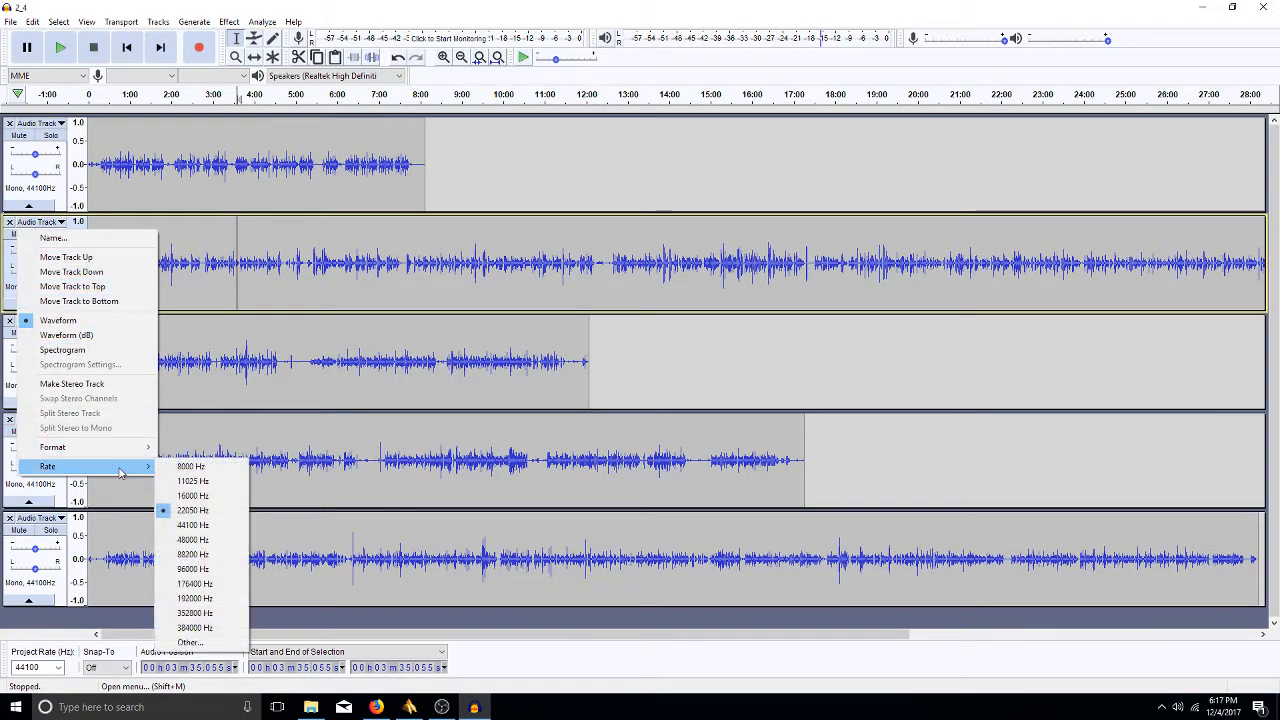
left_click(187, 523)
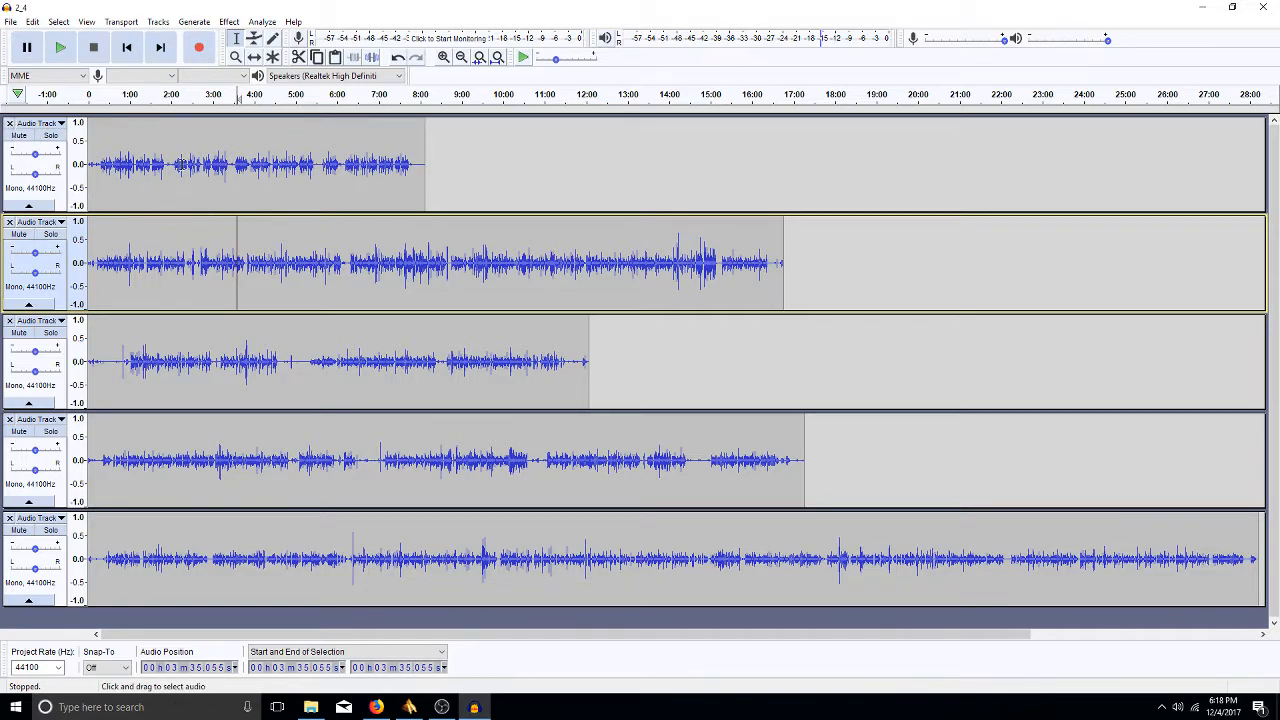
left_click(9, 124)
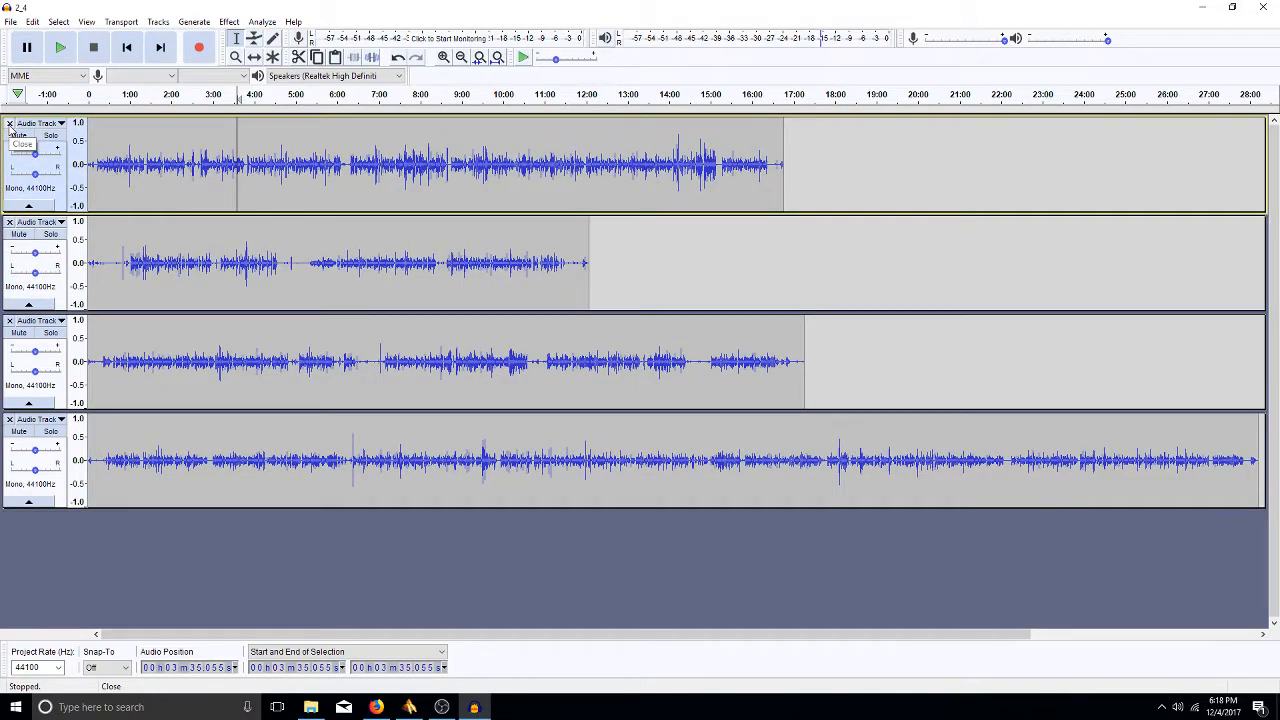
key("ctrl+z")
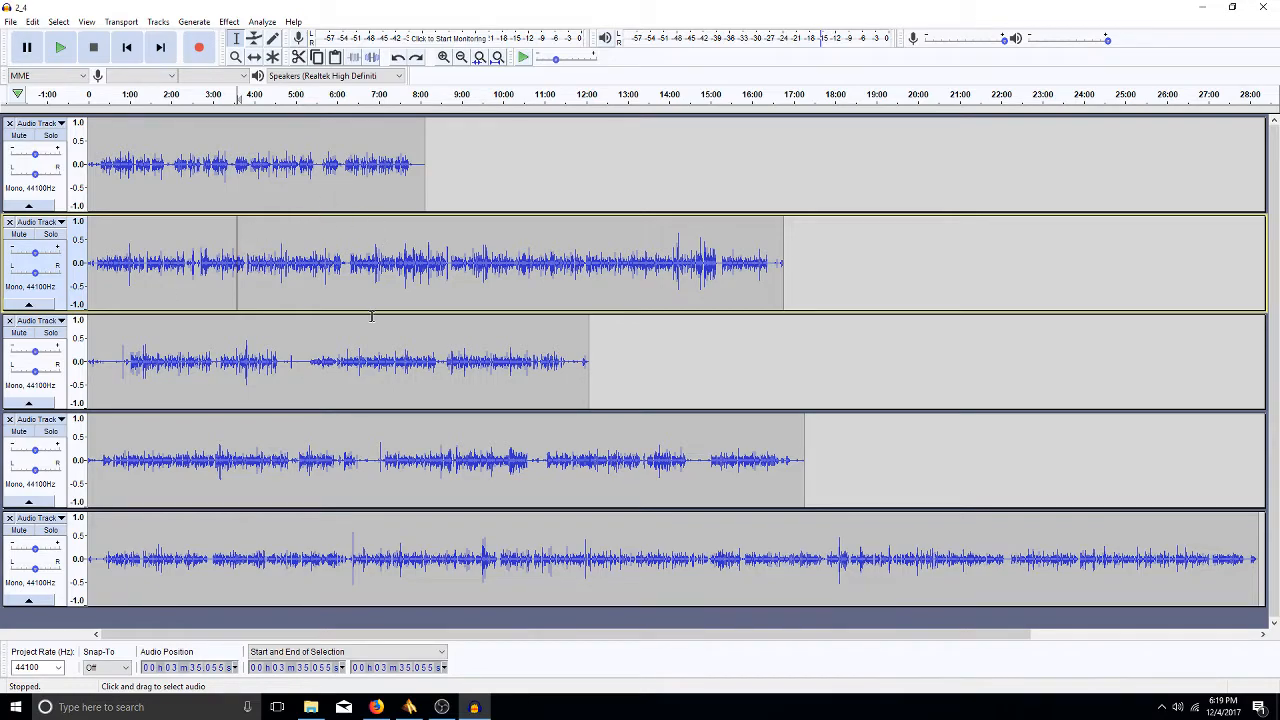
- Undo the last two edits so the sixth audio track reappears
key("ctrl+z")
key("ctrl+z")
key("ctrl+z")
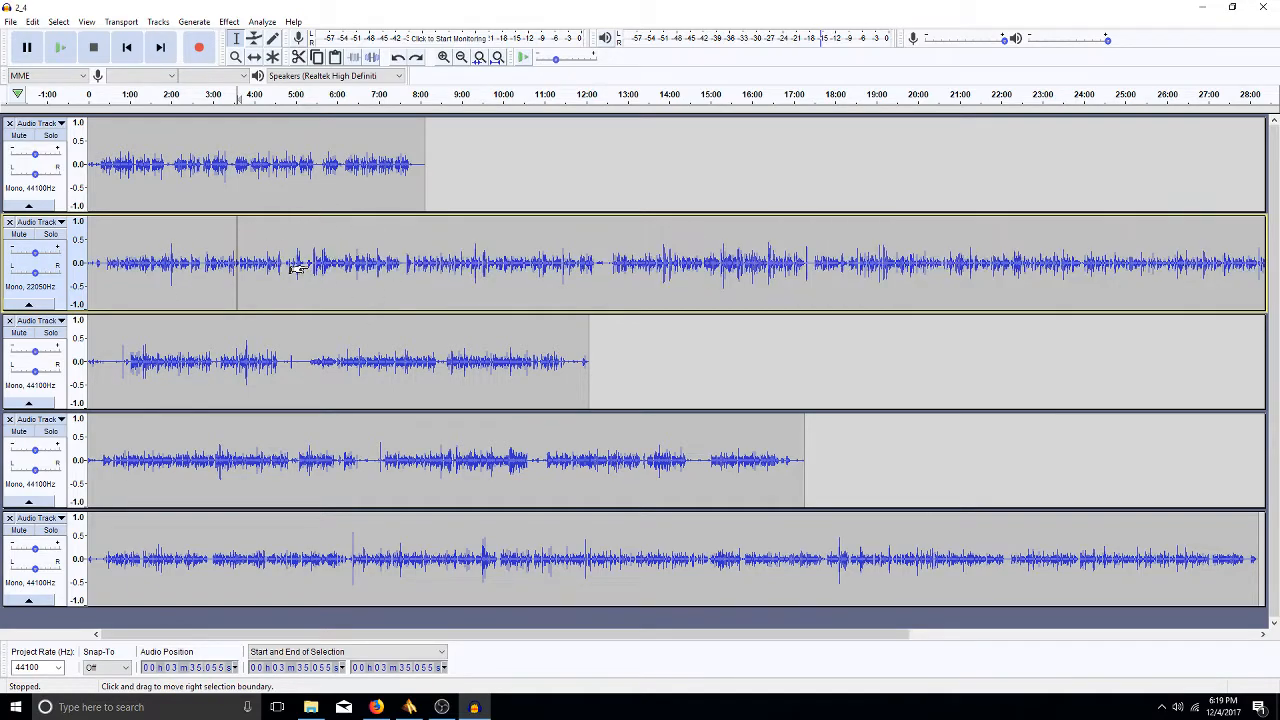
key("ctrl+z")
key("ctrl+z")
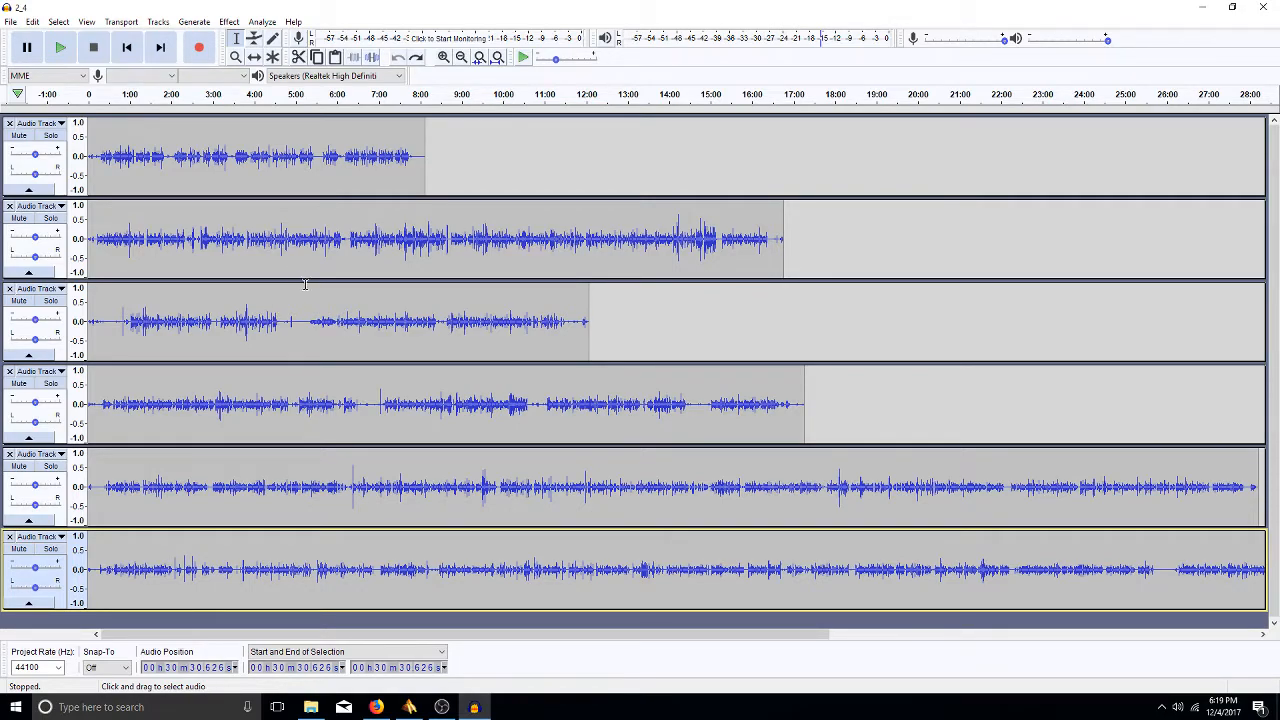
left_click(326, 248)
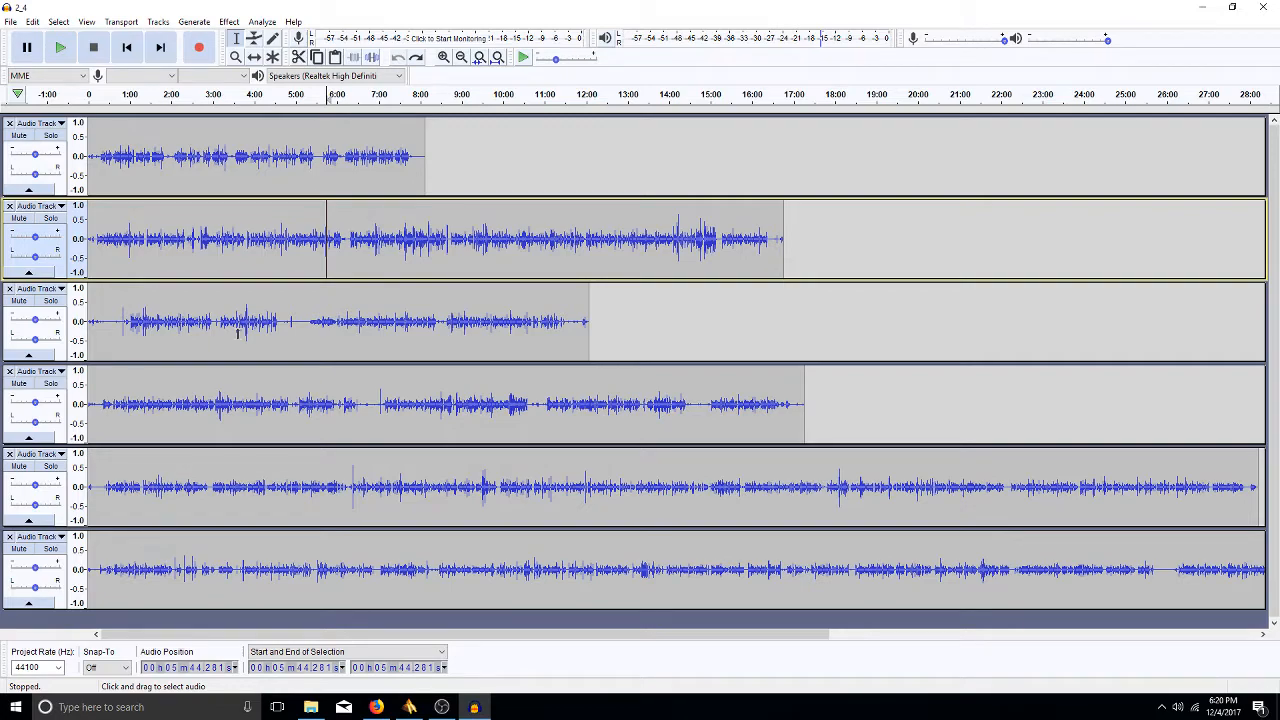
- Close the sixth and fifth audio tracks, then zoom to fit the whole project
left_click(10, 537)
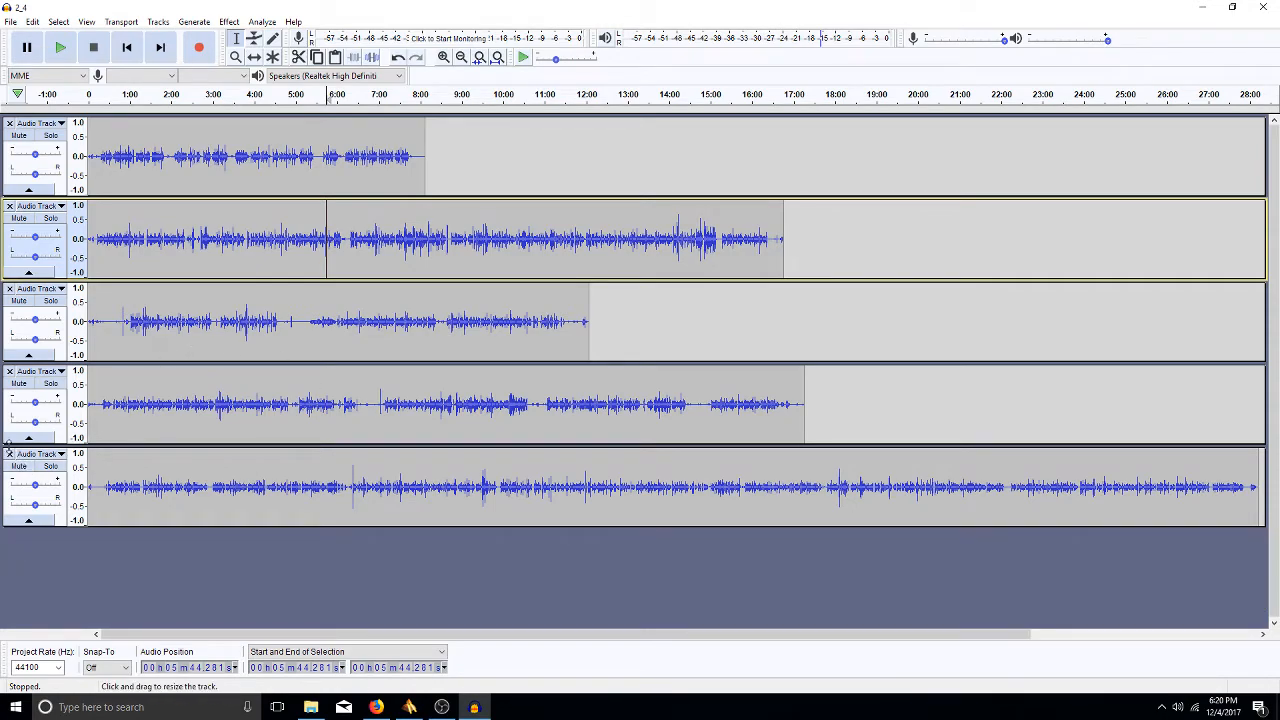
left_click(9, 454)
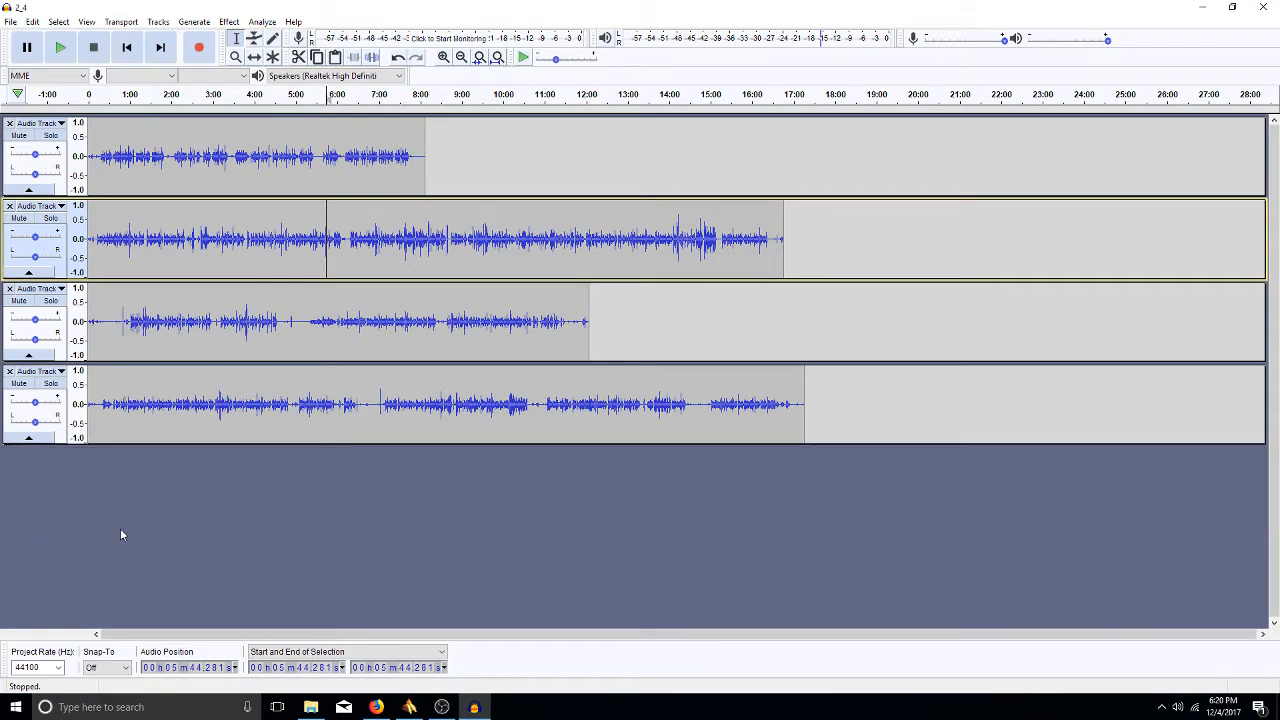
key("ctrl+f")
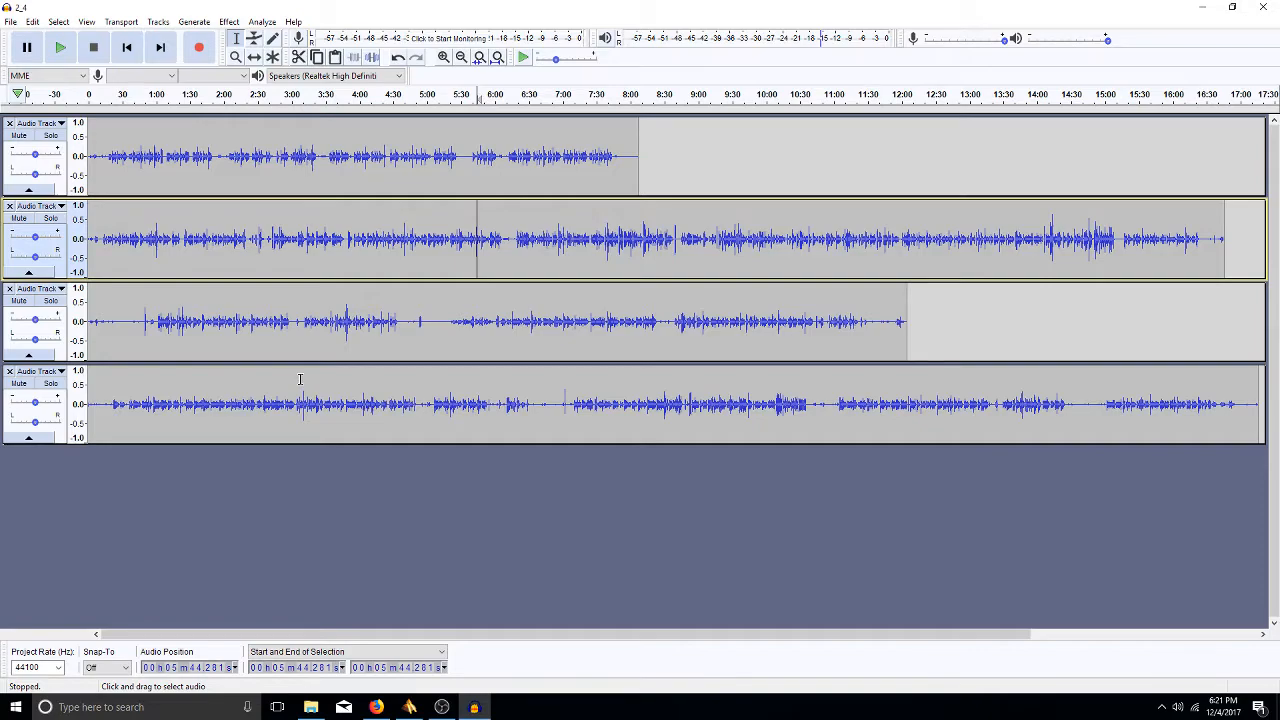
- Place the play cursor in Audio Track 2 at 2:18.689 with no region selected
left_click(260, 250)
left_click(272, 240)
left_click_drag(240, 234, 277, 236)
left_click(246, 234)
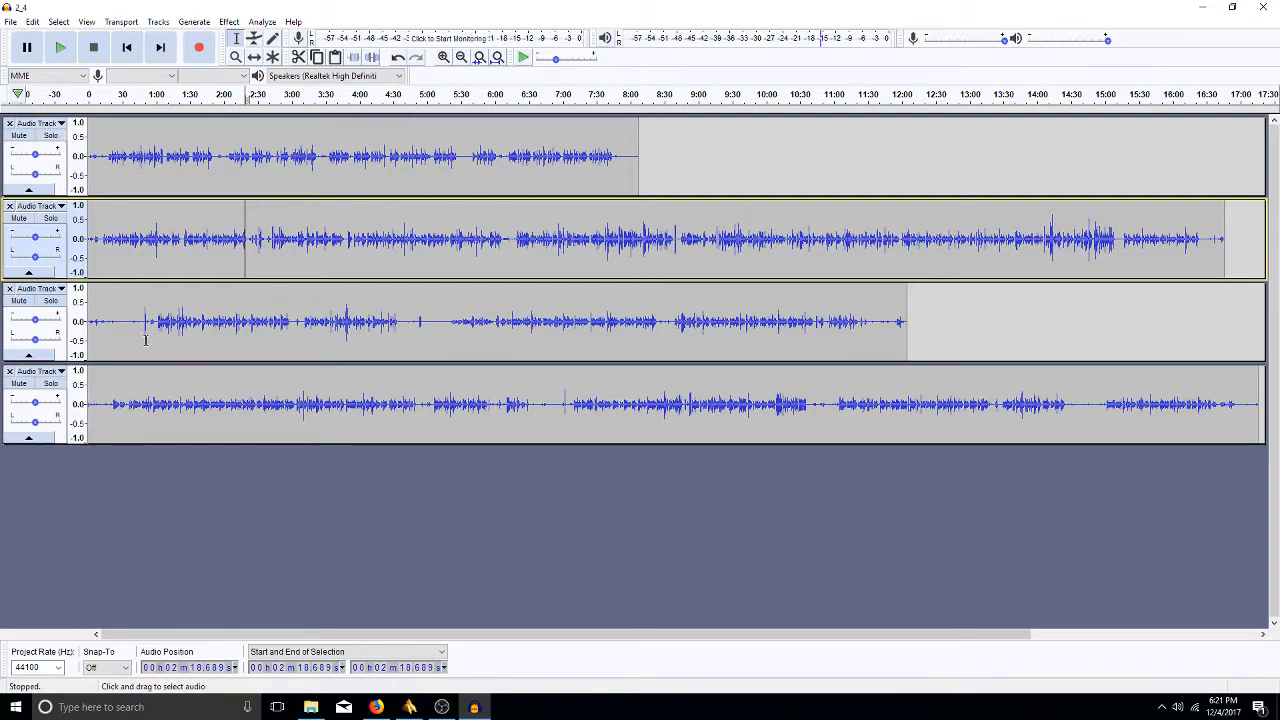
left_click(384, 709)
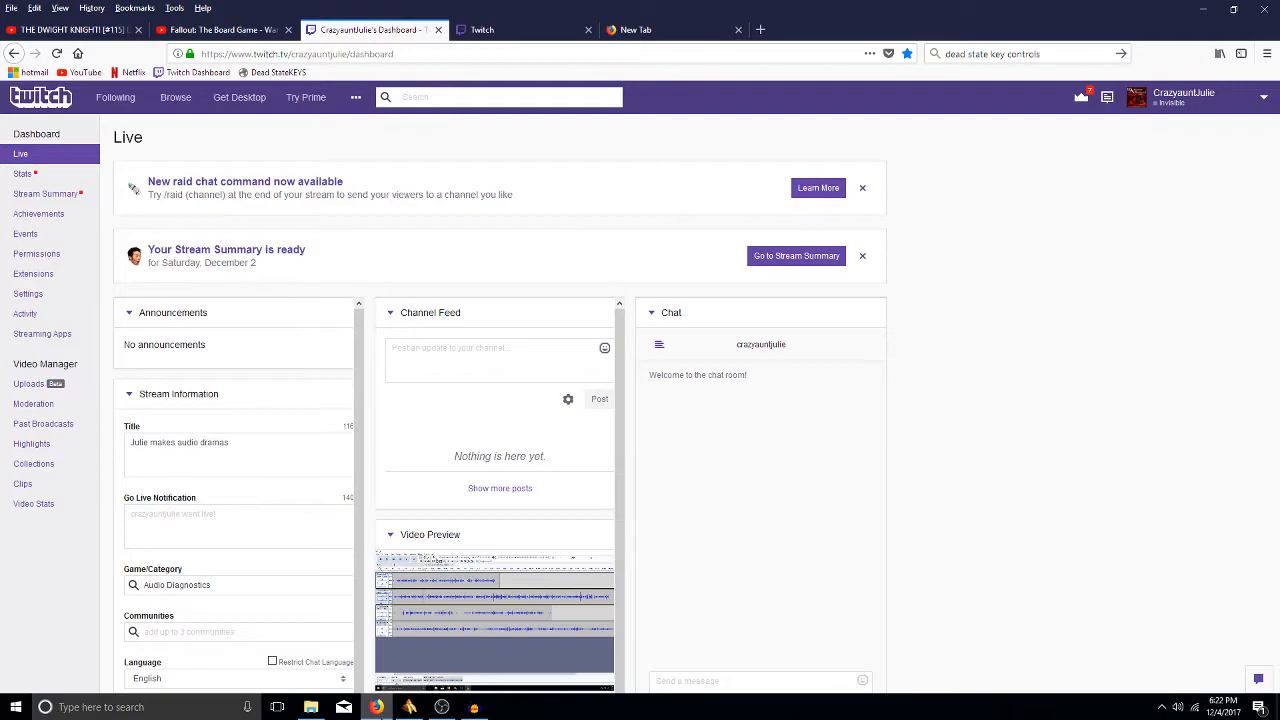
left_click(378, 708)
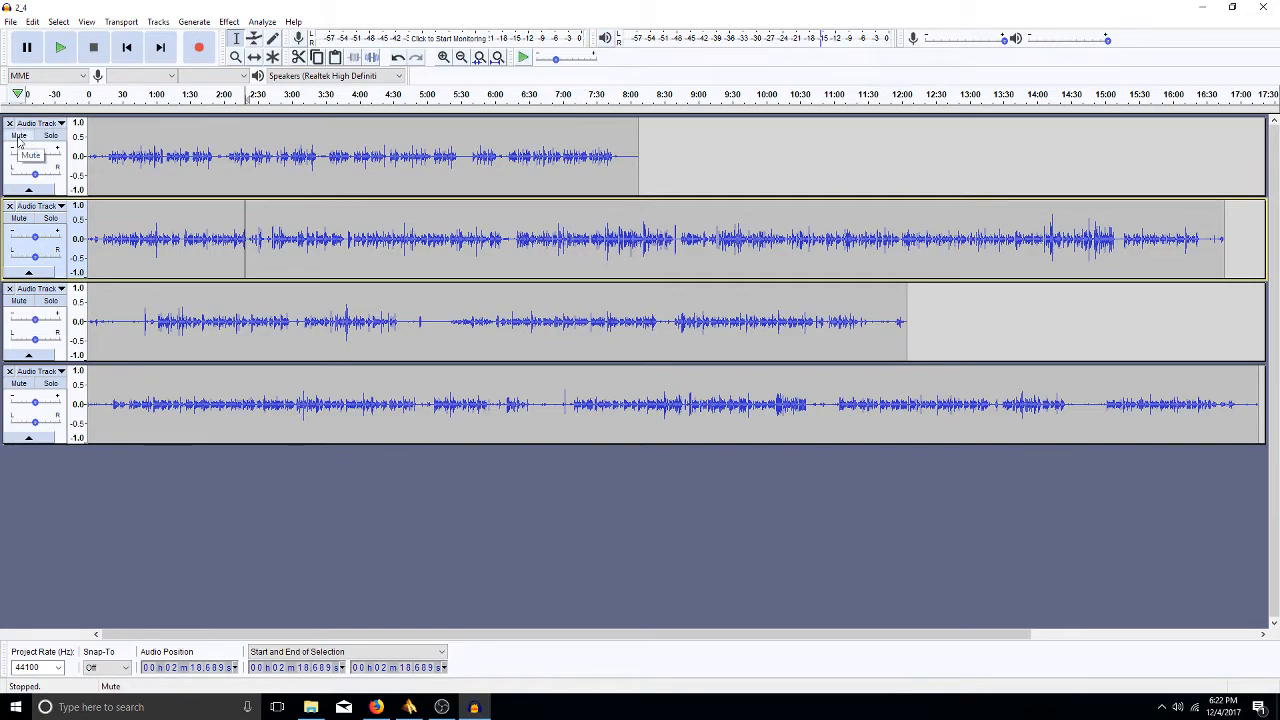
left_click(18, 136)
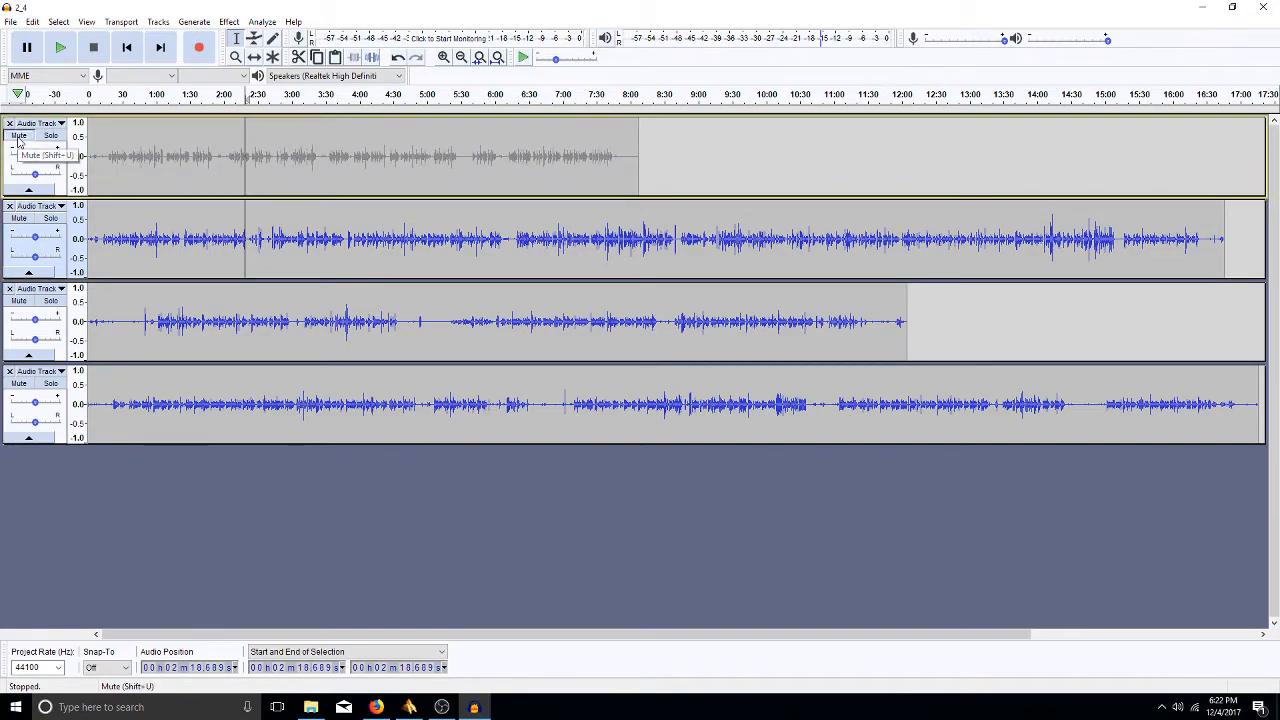
left_click(18, 137)
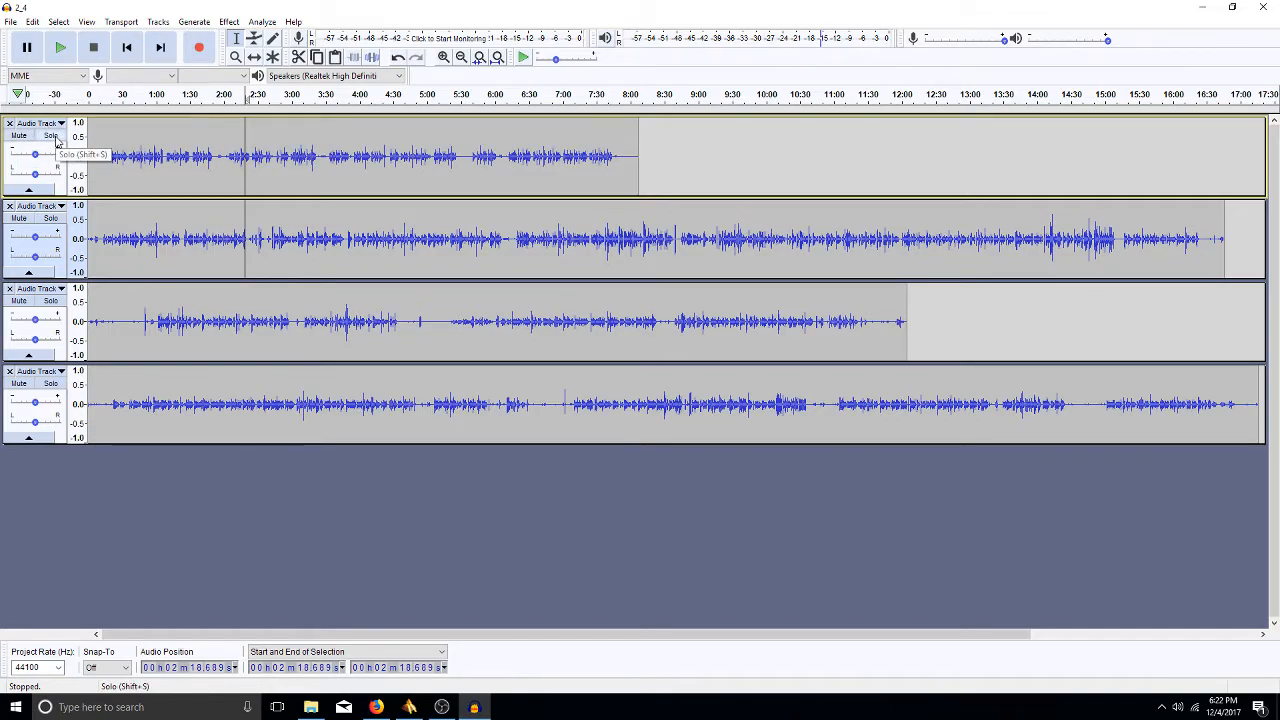
left_click(56, 141)
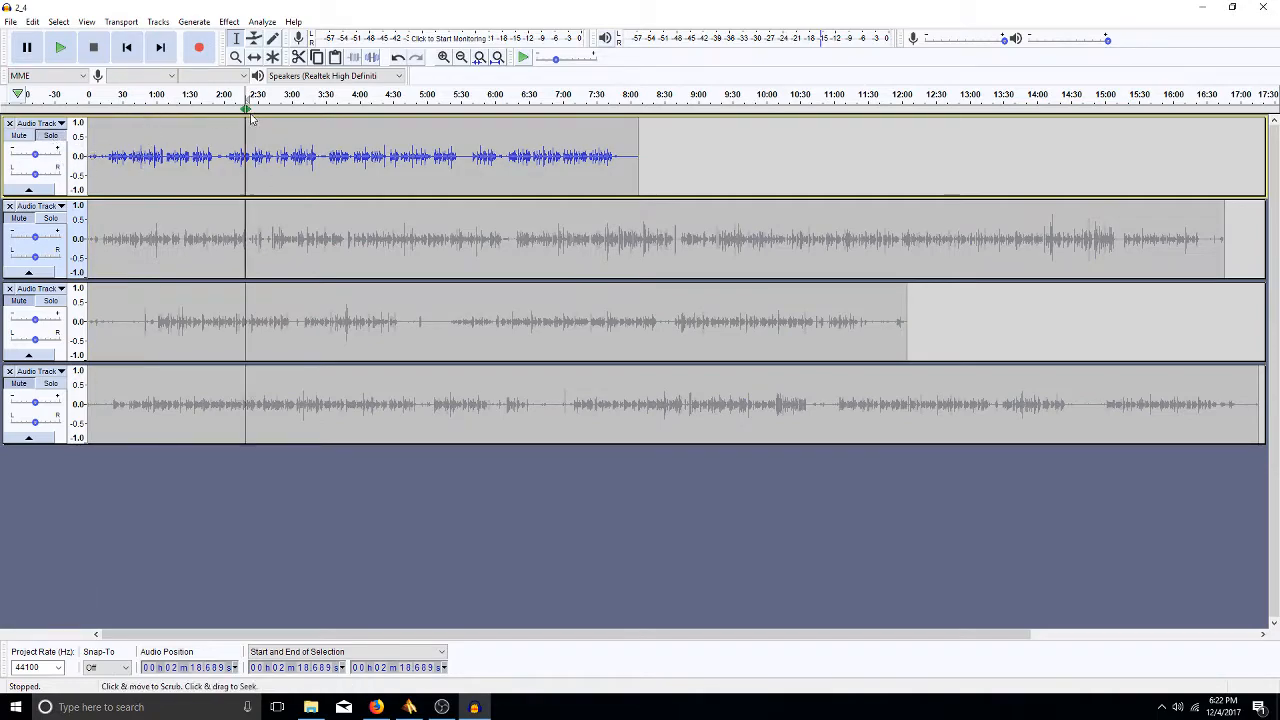
key("space")
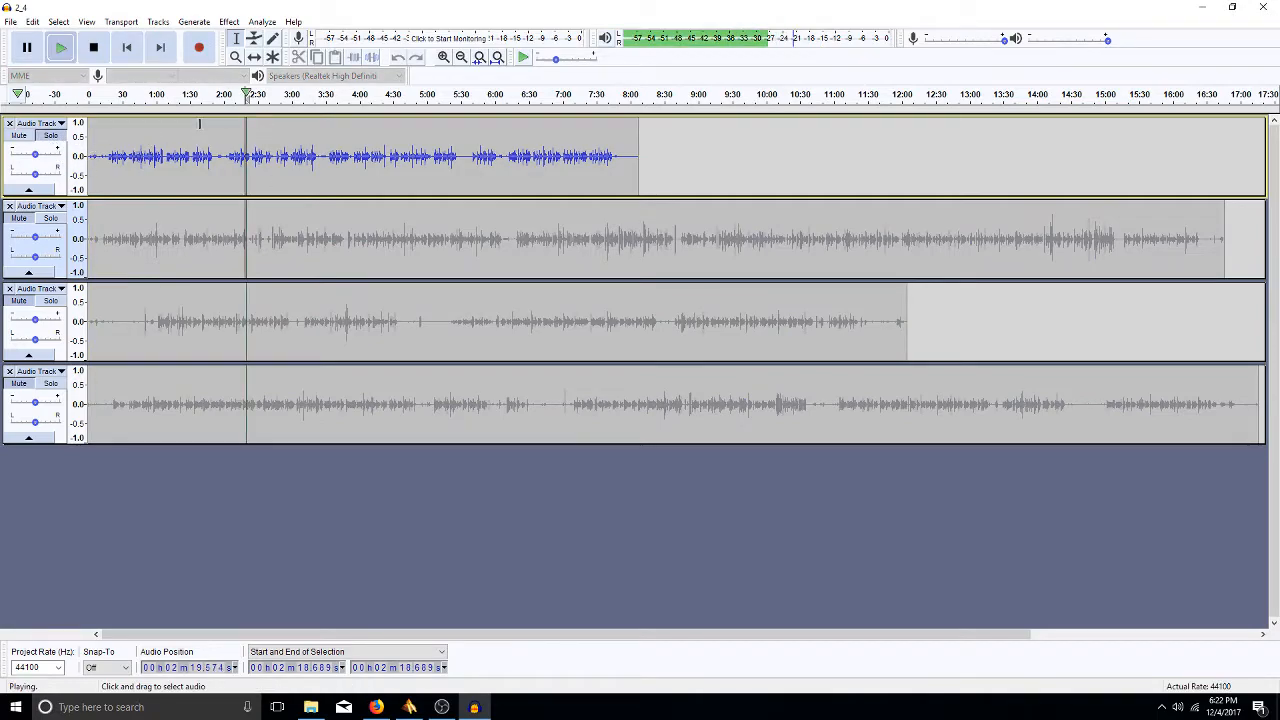
key("space")
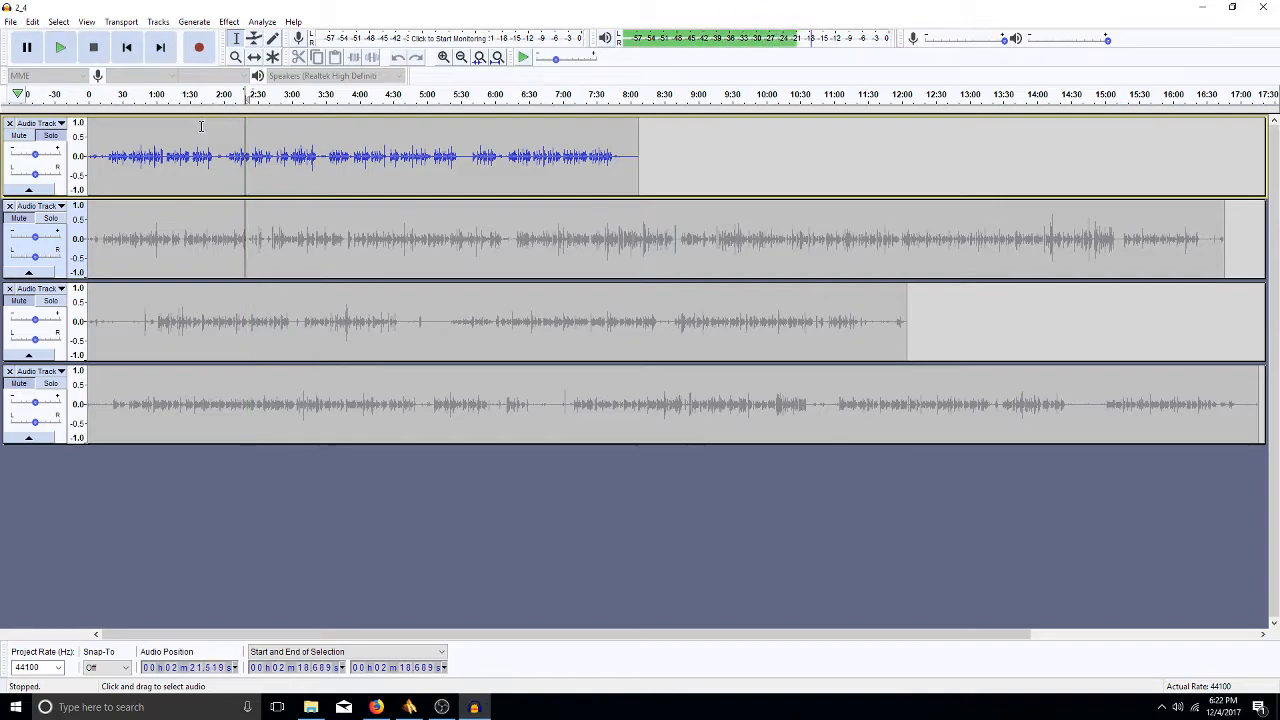
left_click(50, 135)
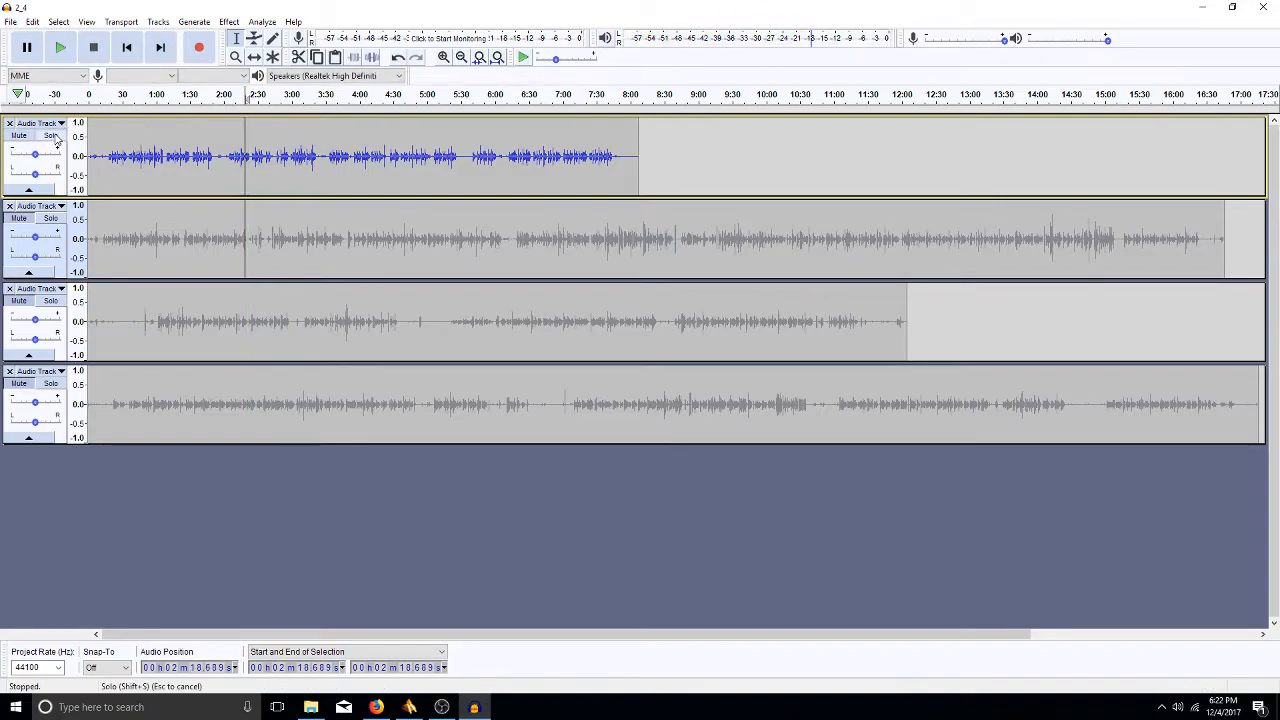
left_click(19, 136)
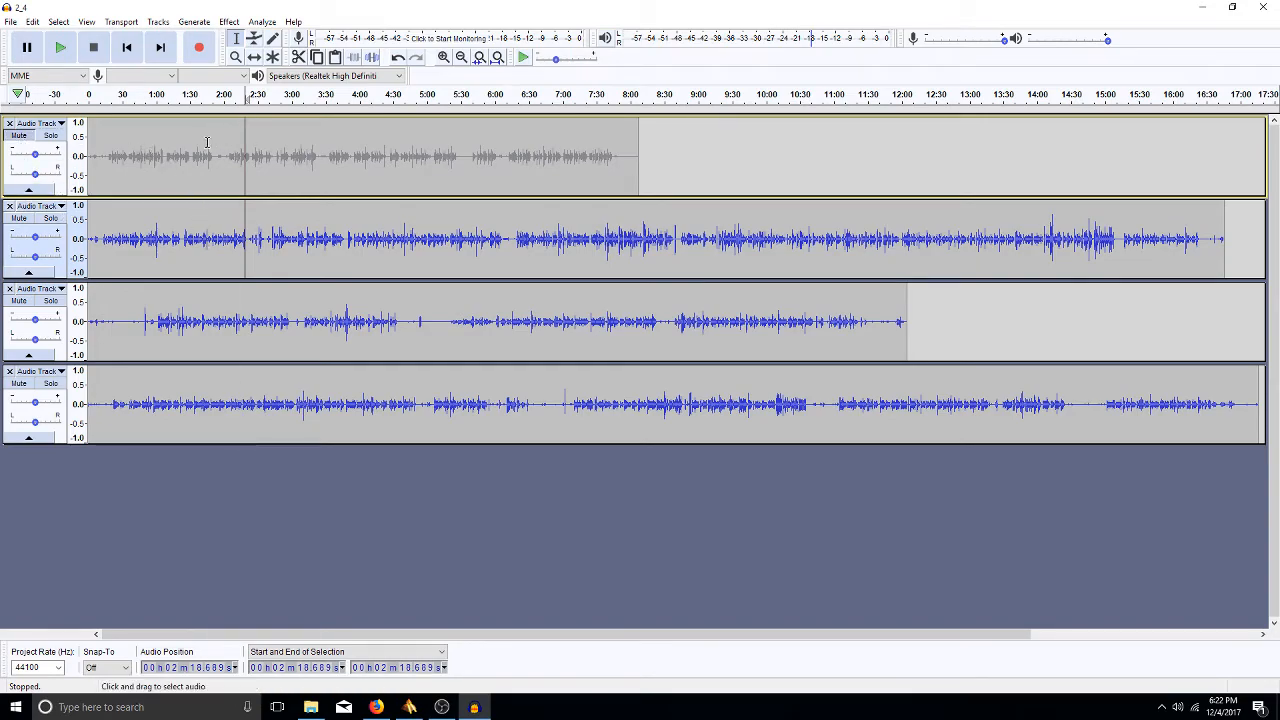
left_click(19, 136)
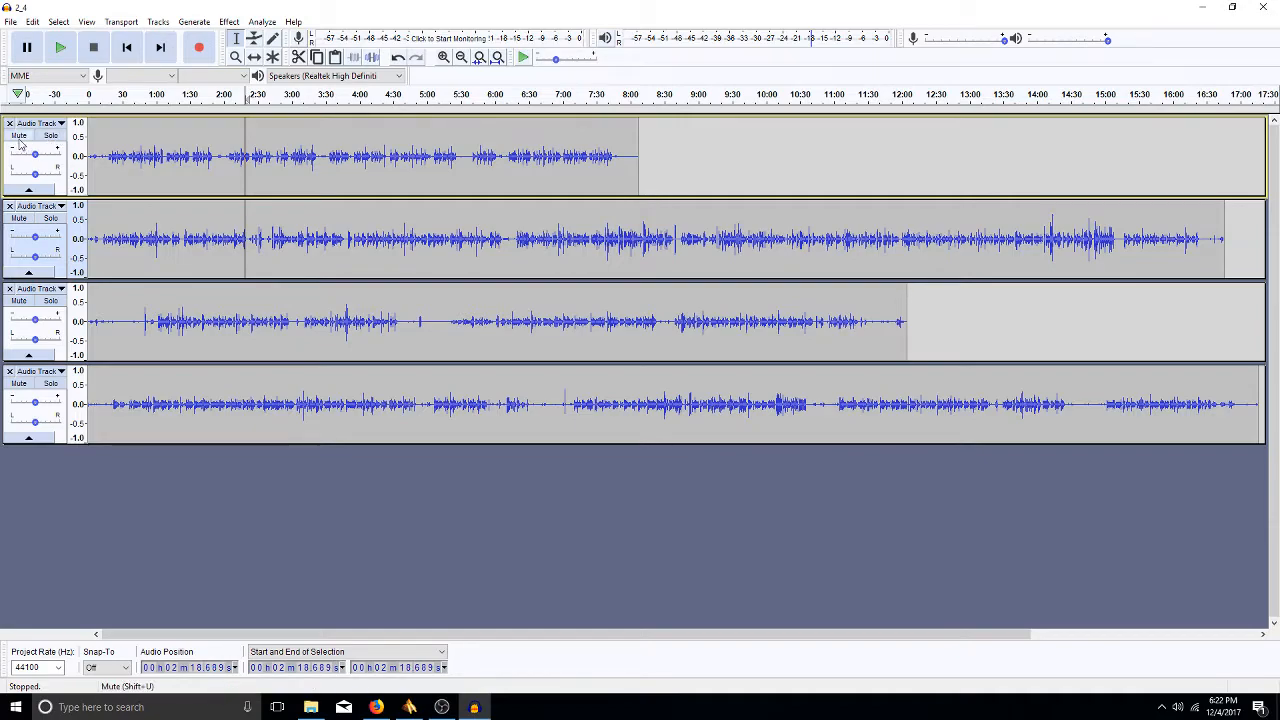
left_click(19, 137)
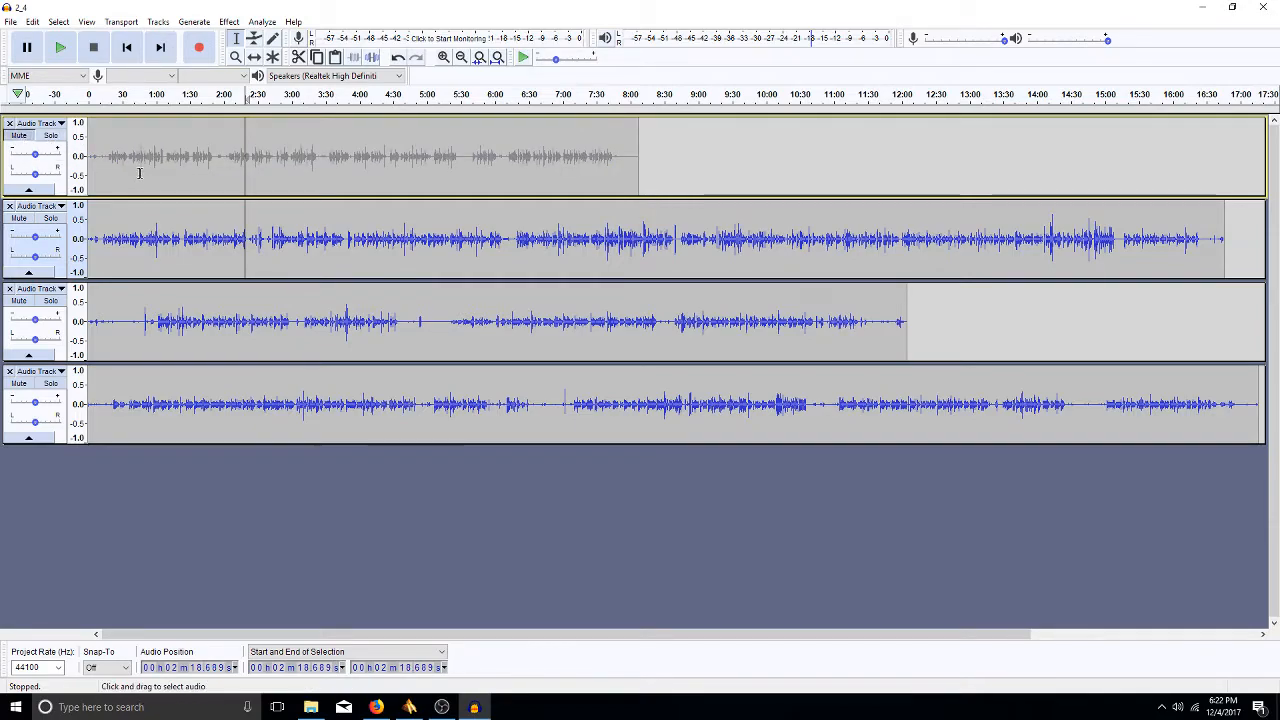
left_click(51, 136)
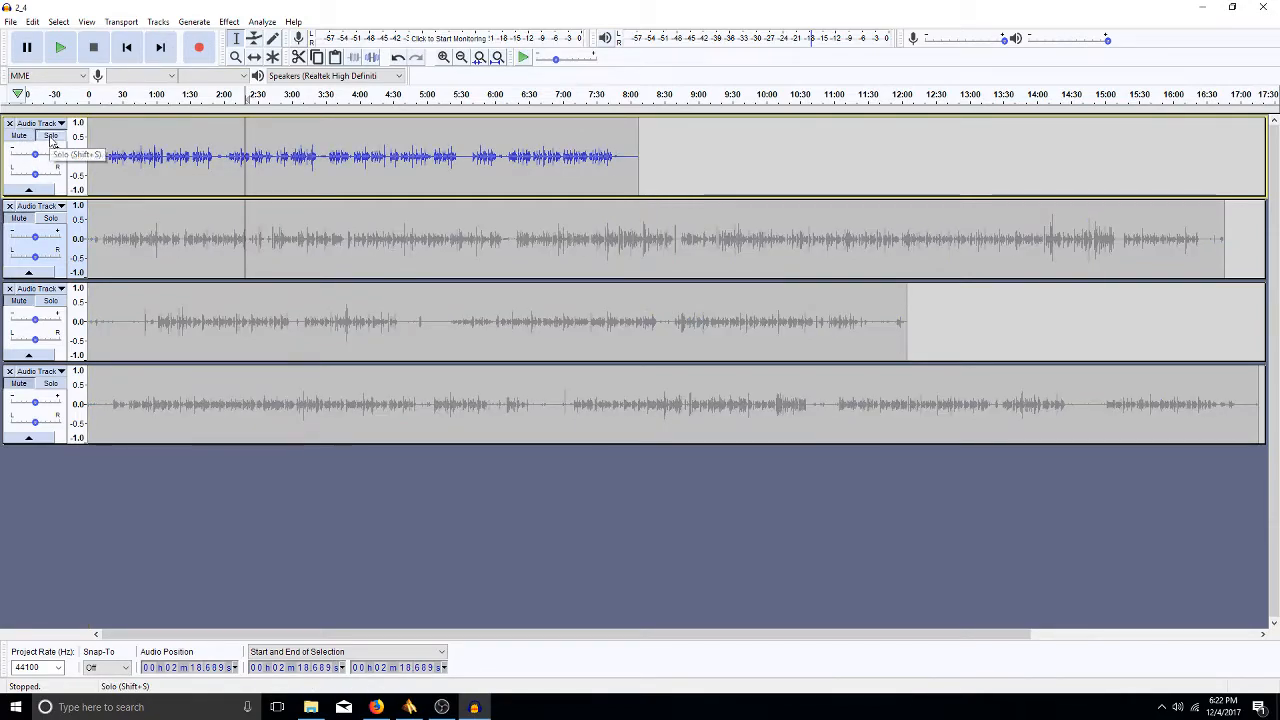
left_click(51, 137)
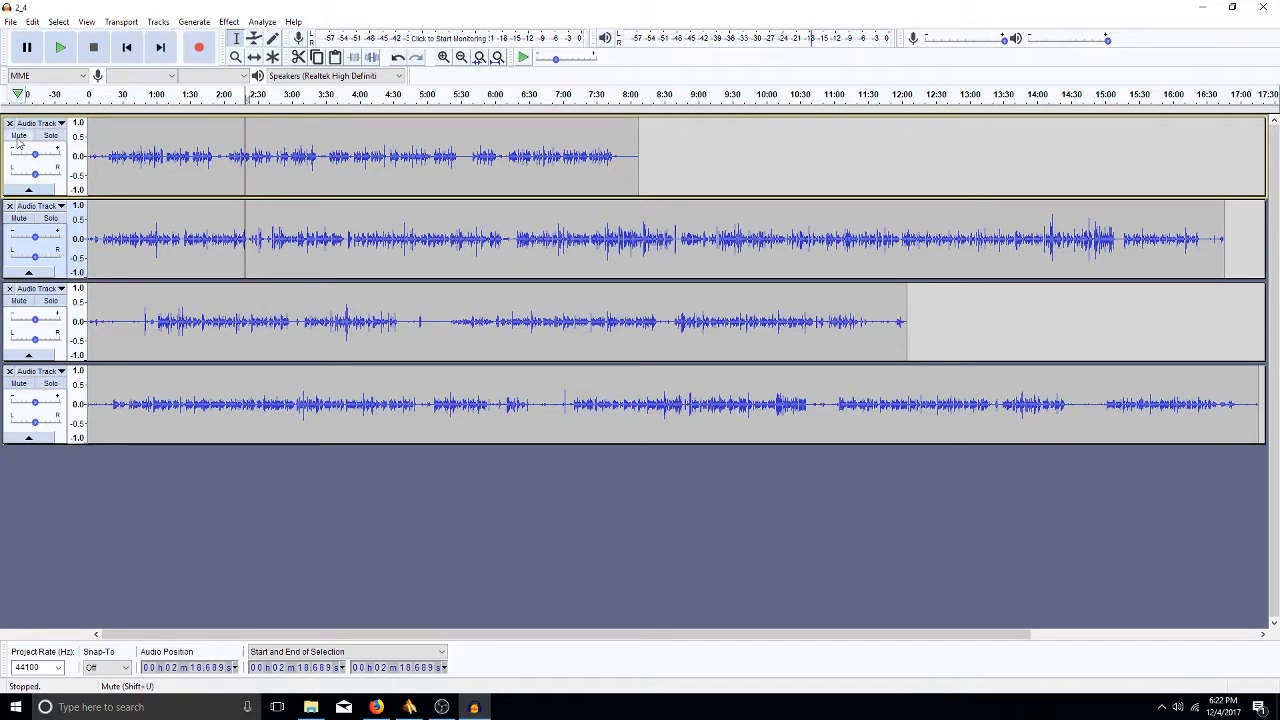
left_click(19, 136)
left_click(51, 137)
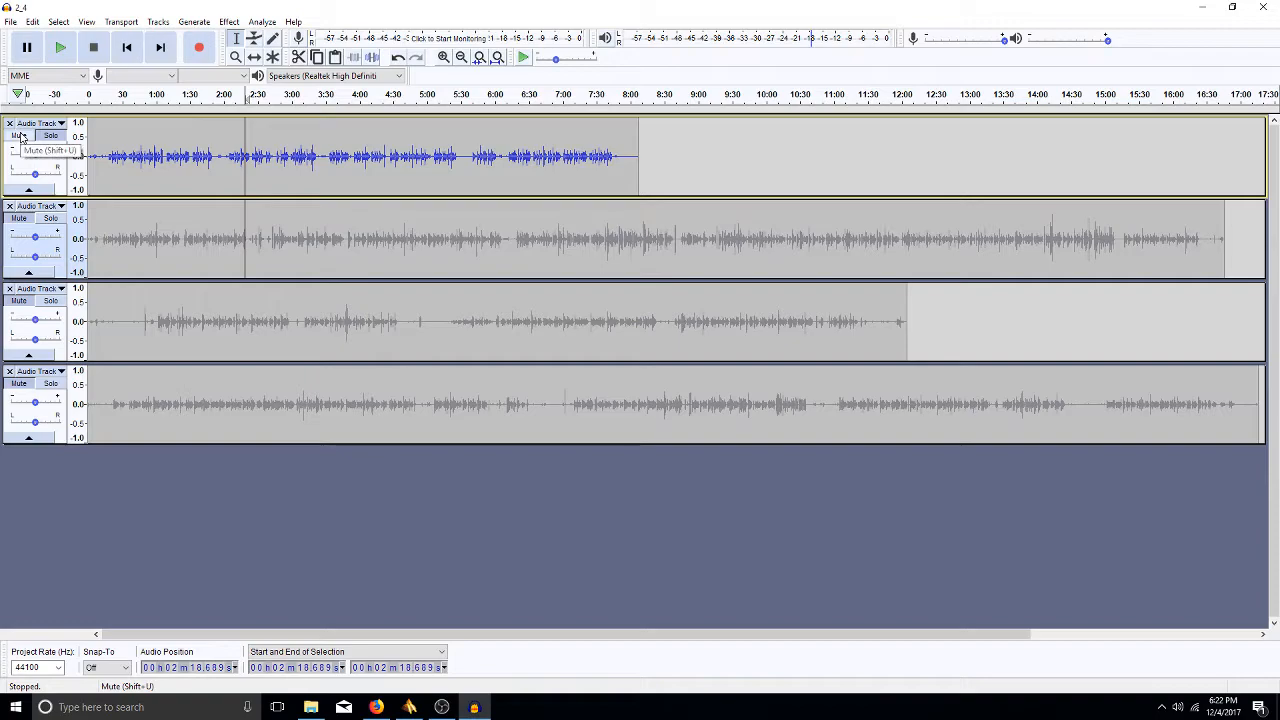
left_click(49, 136)
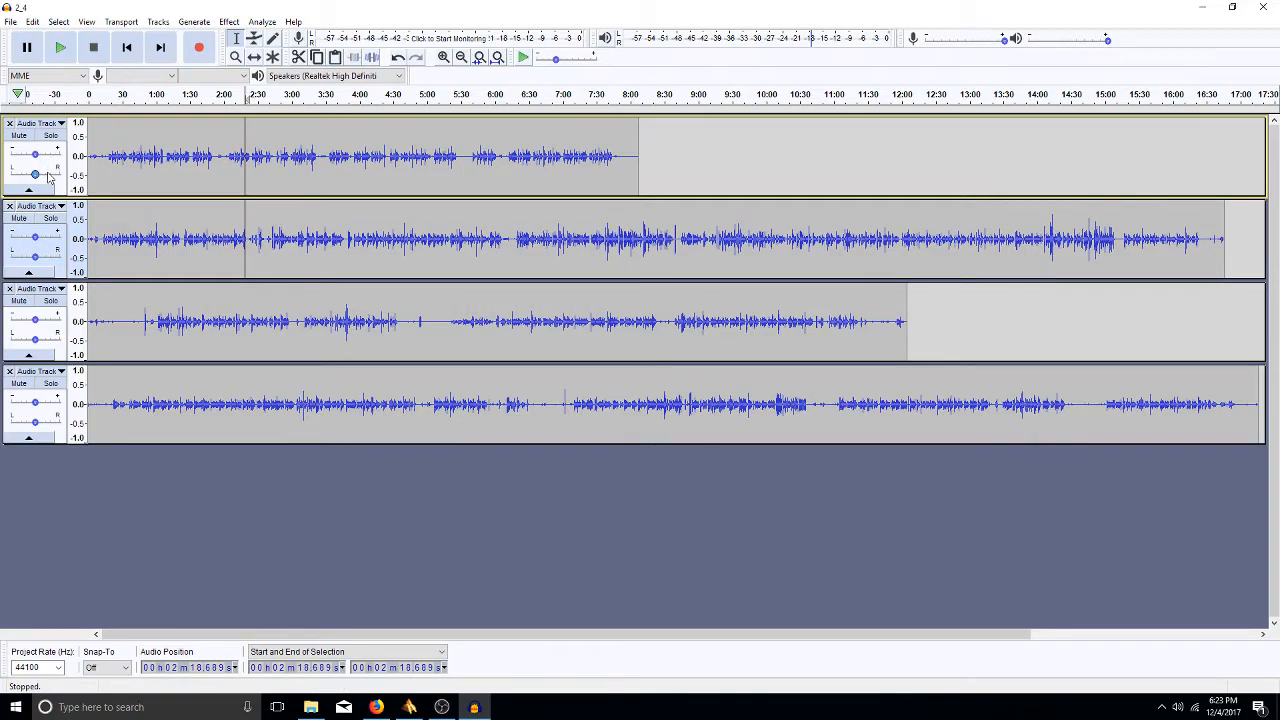
- Pan track 1 to 50% Right, then settle it at 10% Left
mouse_move(35, 175)
left_mouse_down()
mouse_move(22, 175)
mouse_move(47, 175)
mouse_move(30, 175)
left_mouse_up()
left_click_drag(31, 175, 36, 180)
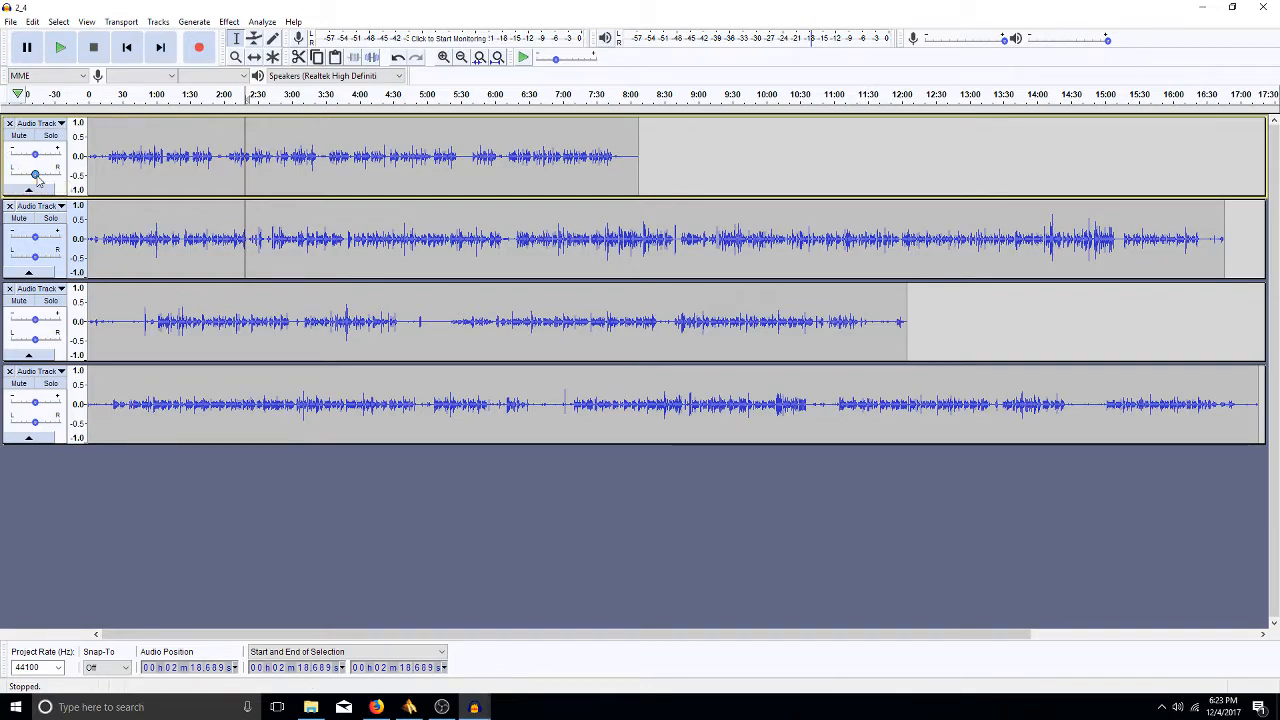
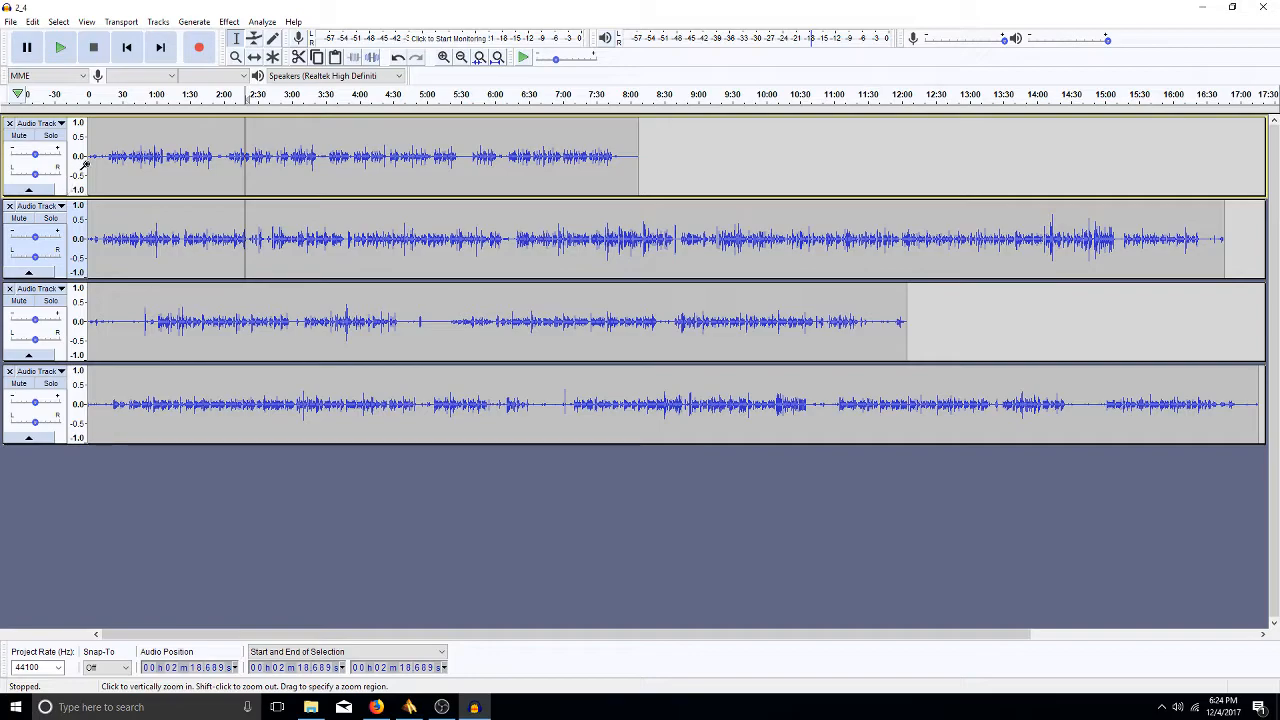
- Raise Audio Track 2's gain with its slider, then confirm an exact value in the Gain dialog
left_click(36, 240)
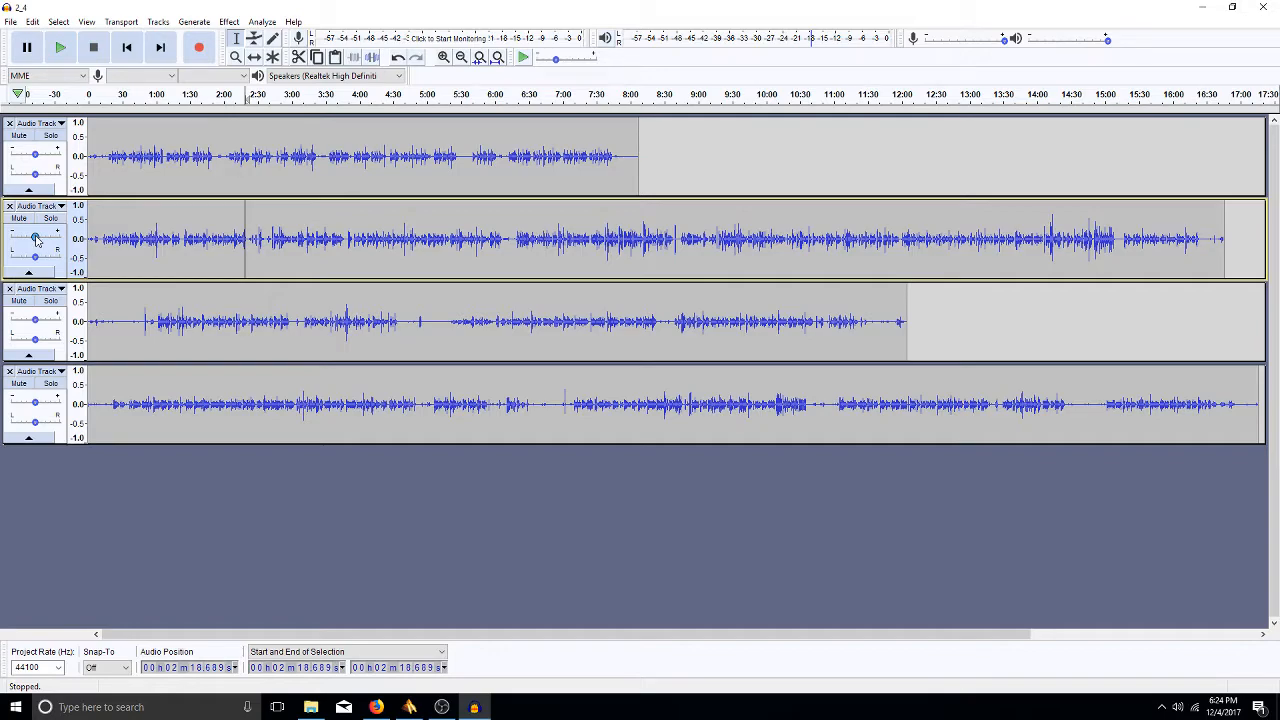
mouse_move(35, 238)
left_mouse_down()
mouse_move(59, 234)
mouse_move(15, 243)
mouse_move(35, 240)
left_mouse_up()
left_click_drag(35, 239, 42, 239)
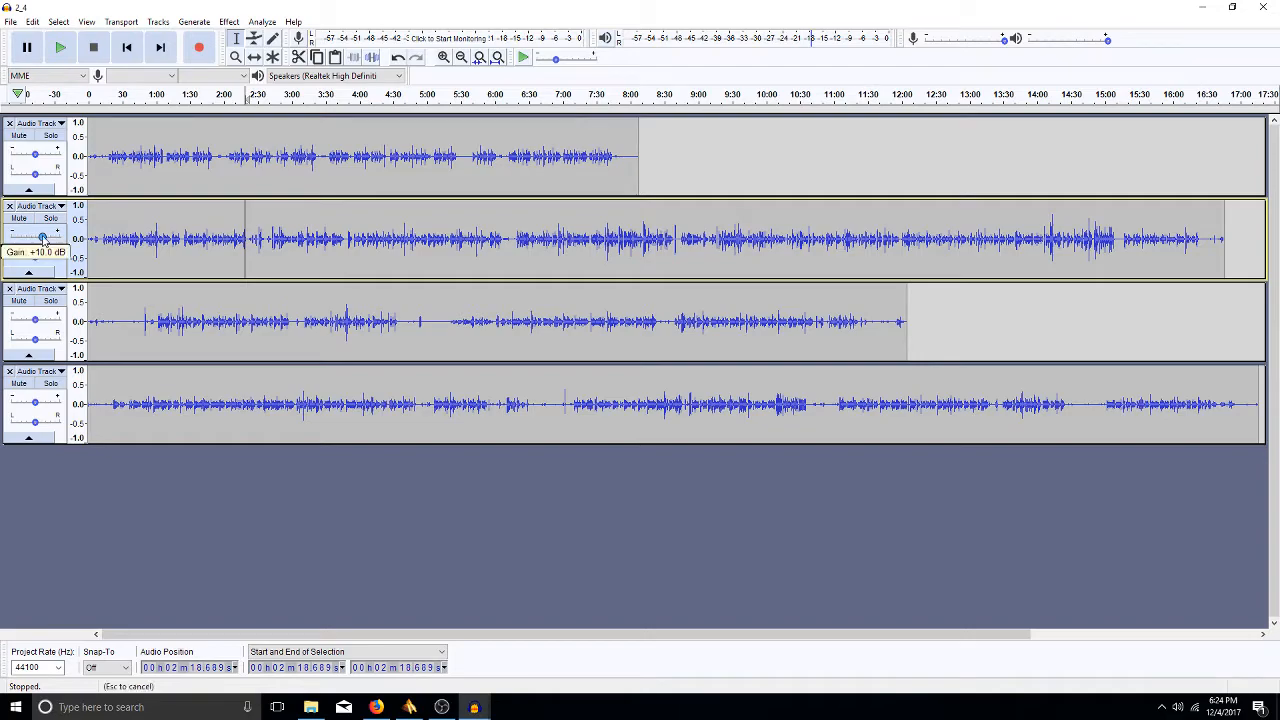
double_click(42, 239)
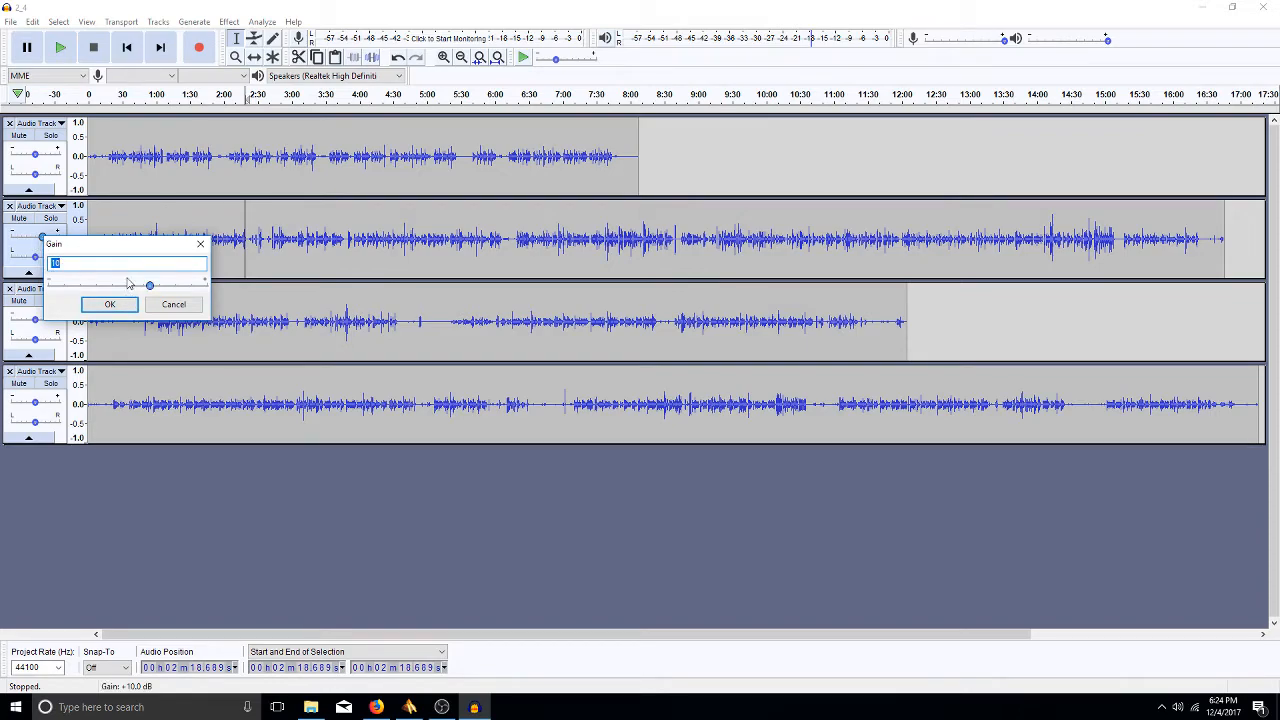
left_click(109, 305)
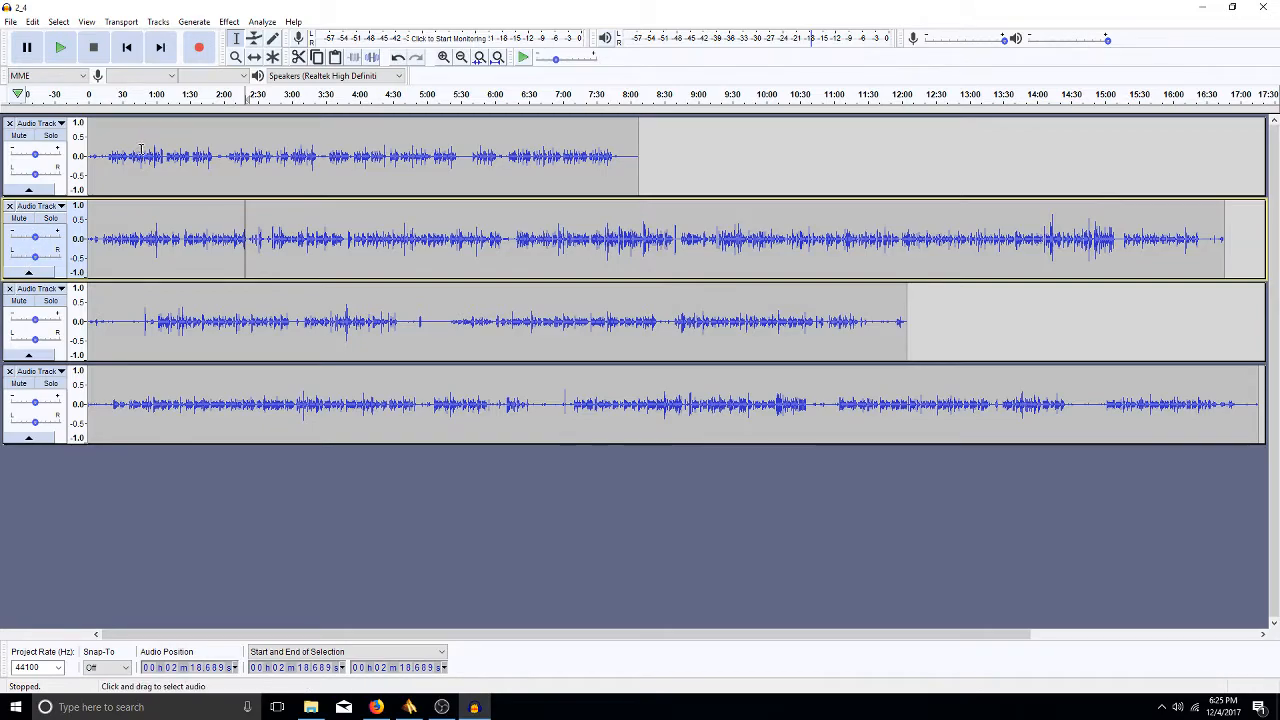
- Rename the first track to 'titles' and place the edit point near 0:33
left_click(60, 123)
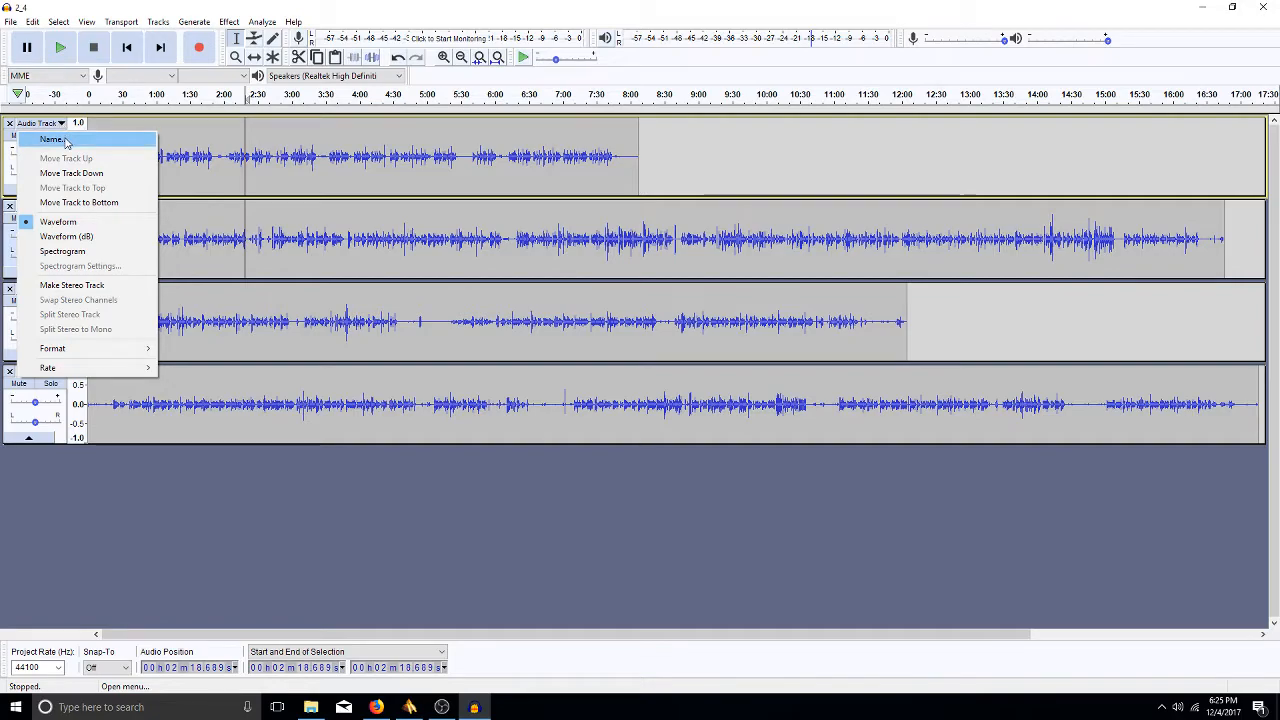
left_click(52, 139)
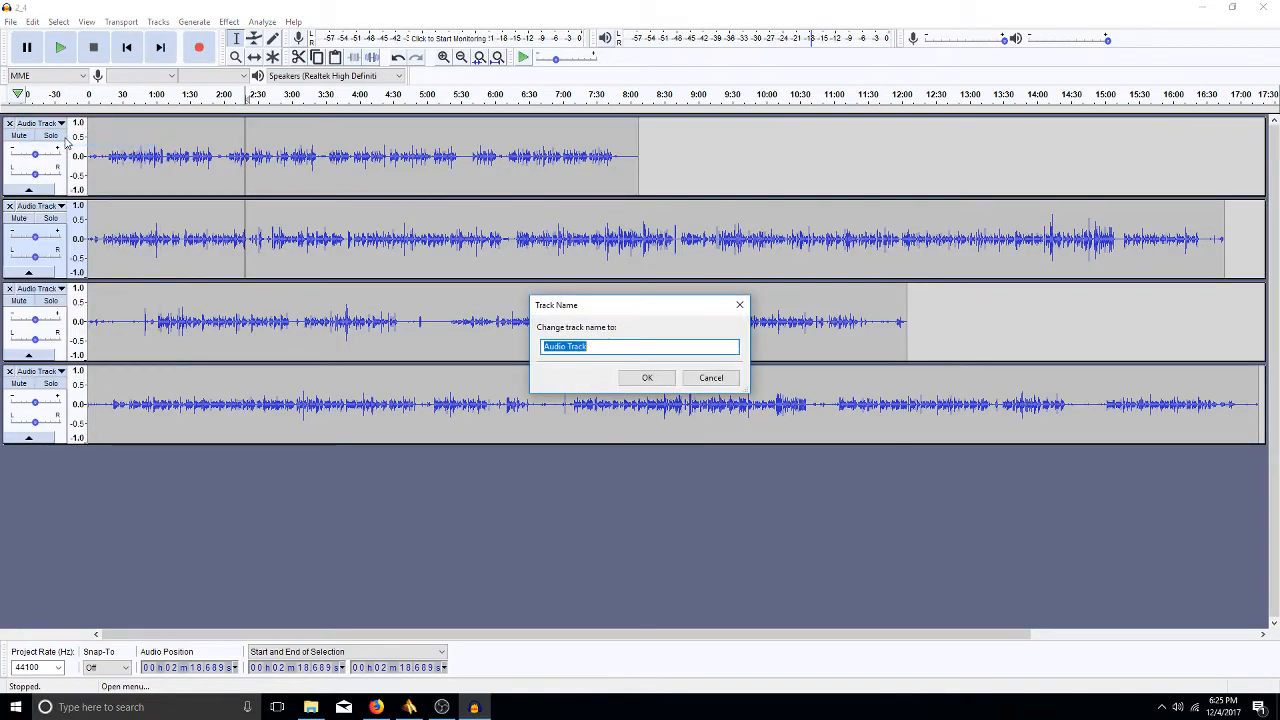
type("titles")
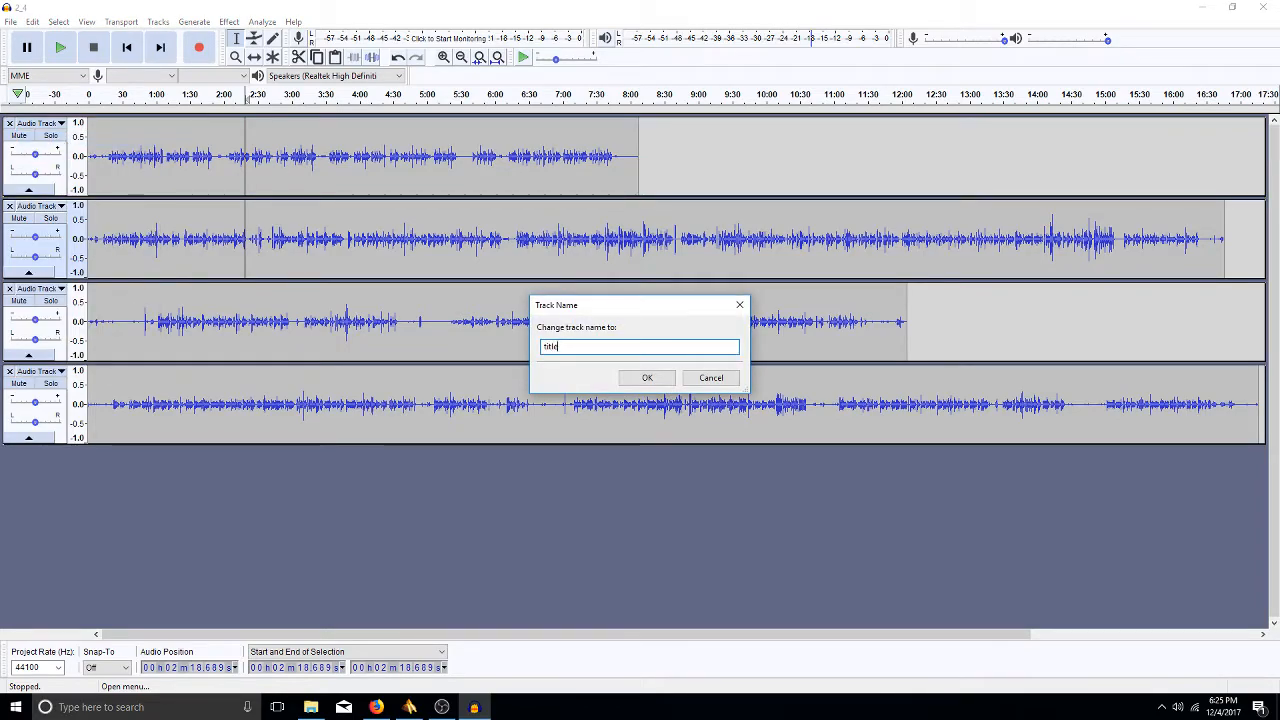
key("Return")
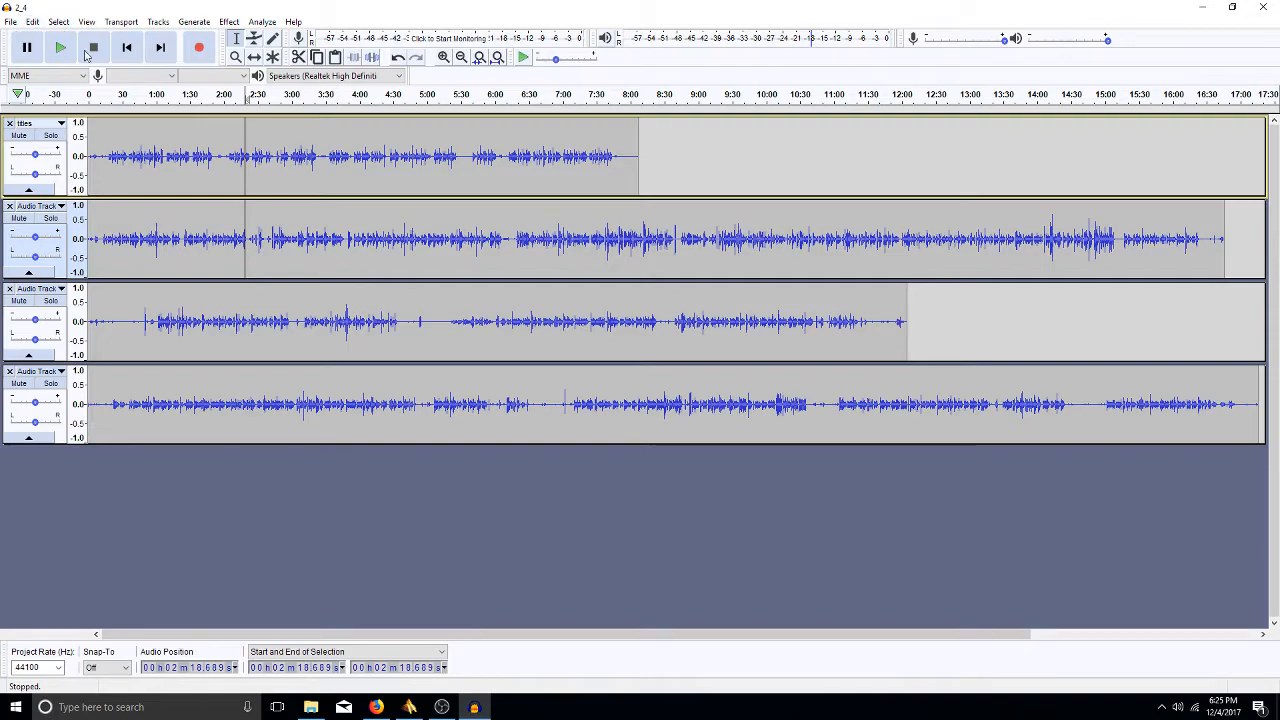
left_click(126, 157)
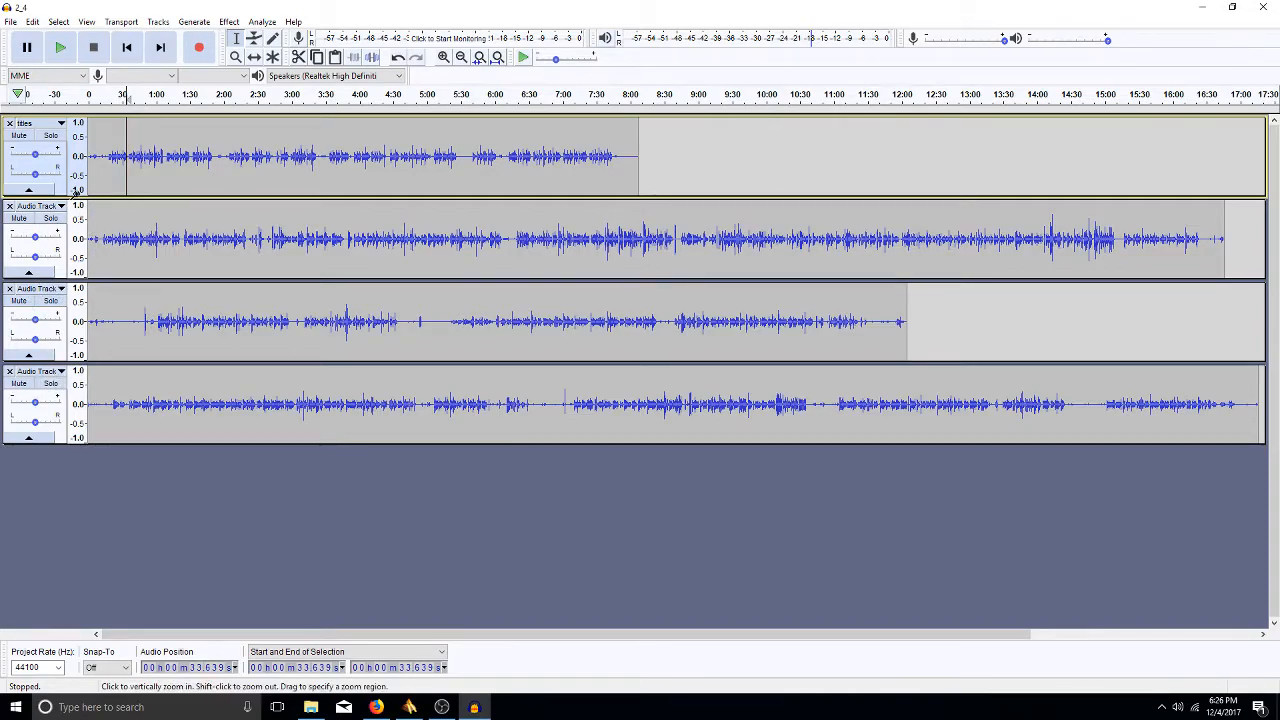
- Move the titles track to the bottom, then back to the top with Ctrl+Shift+Up
left_click(61, 125)
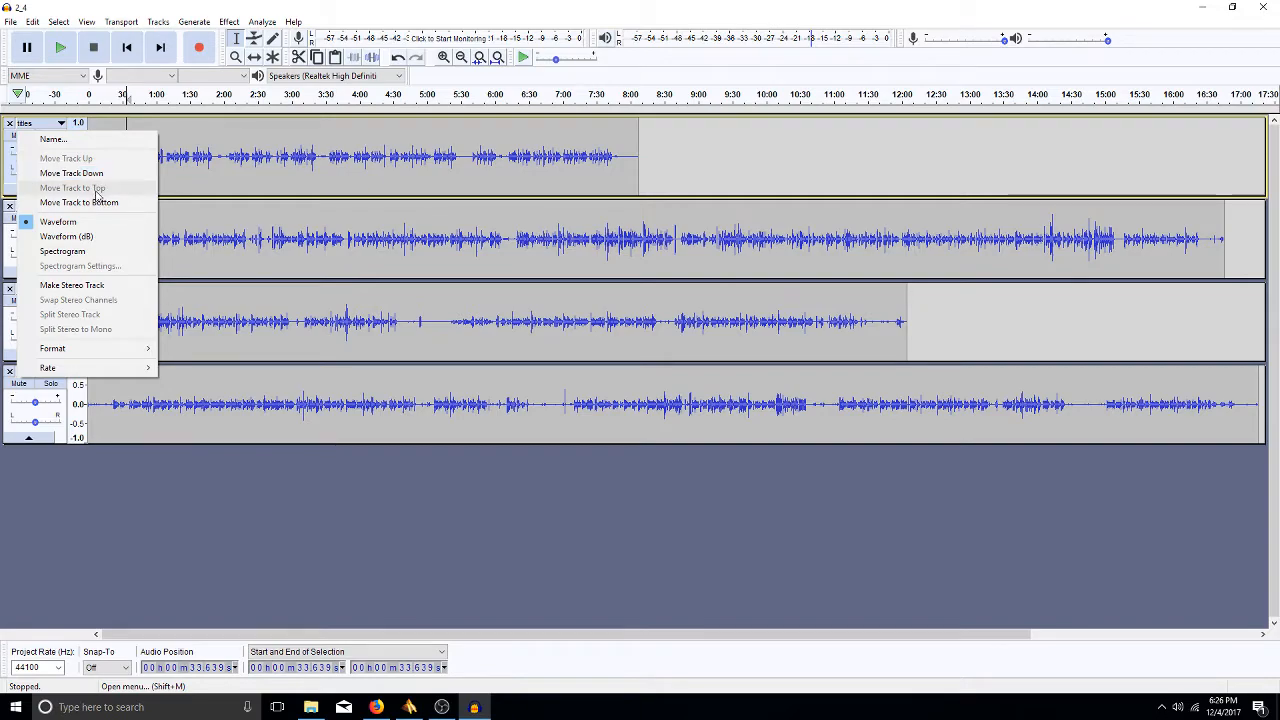
left_click(100, 206)
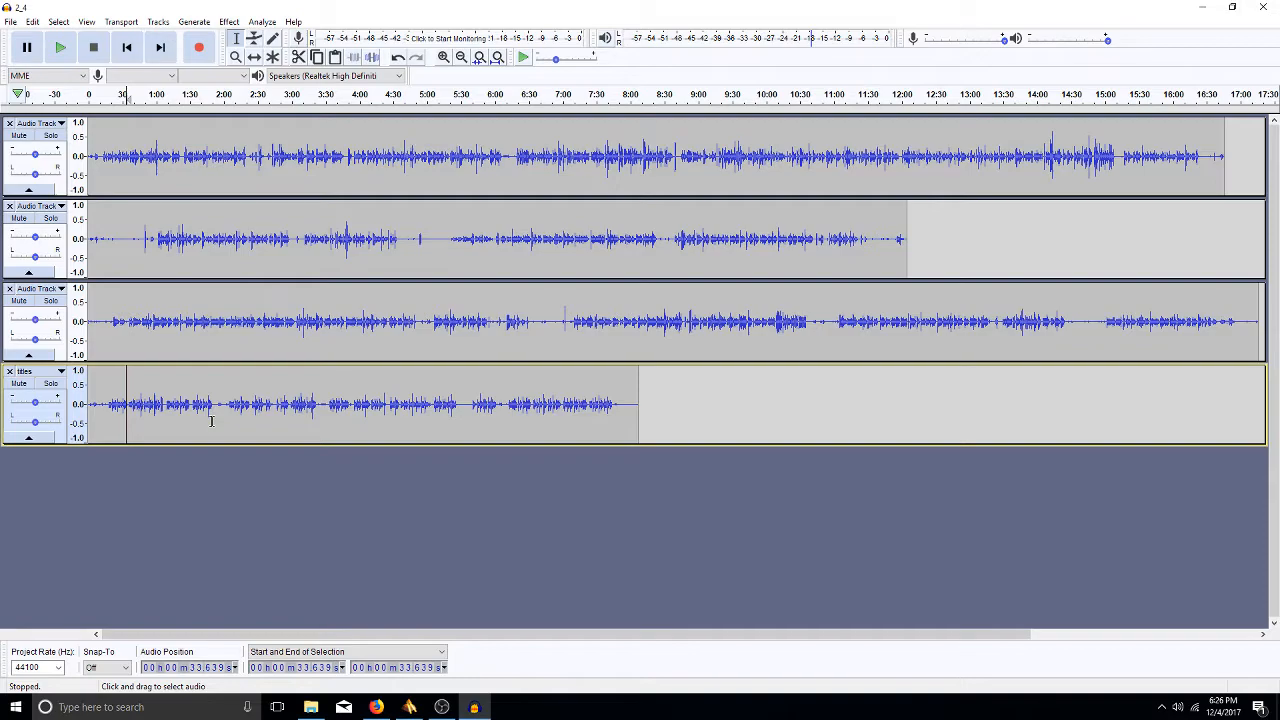
key("ctrl")
key("ctrl+shift+Up")
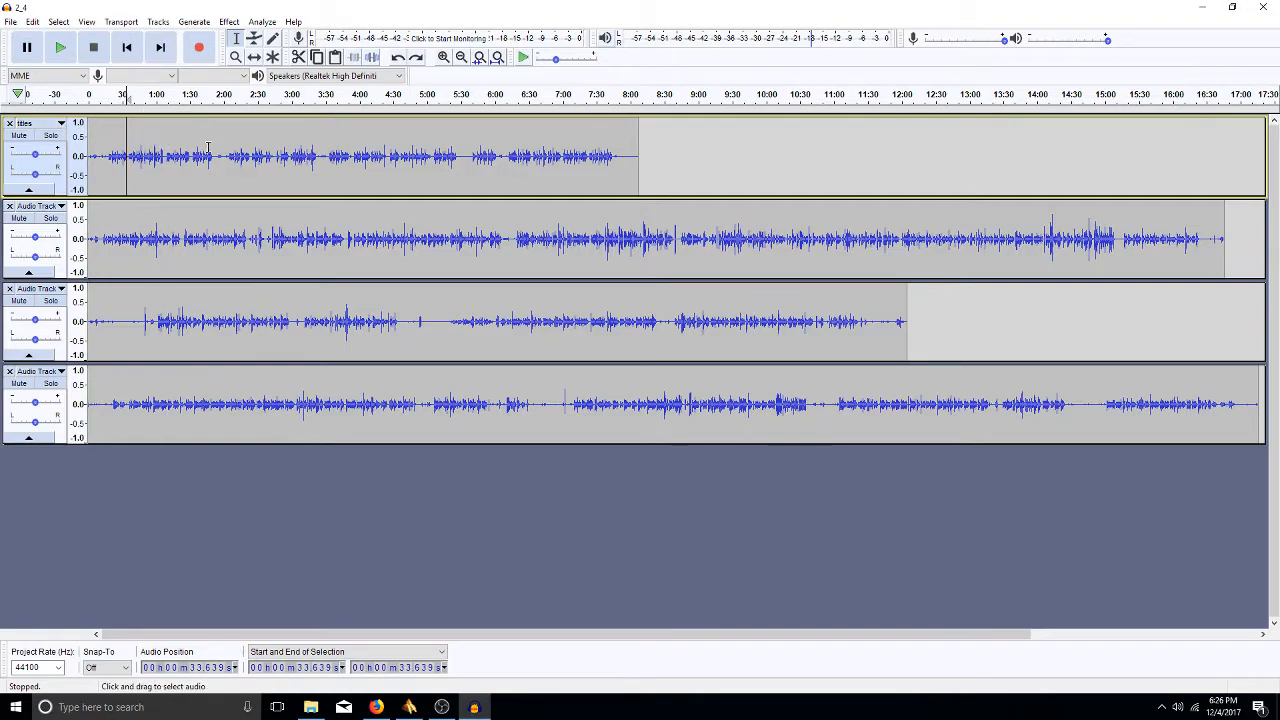
- Select the whole titles clip, then clear the selection, leaving the edit point at 2:42
double_click(349, 150)
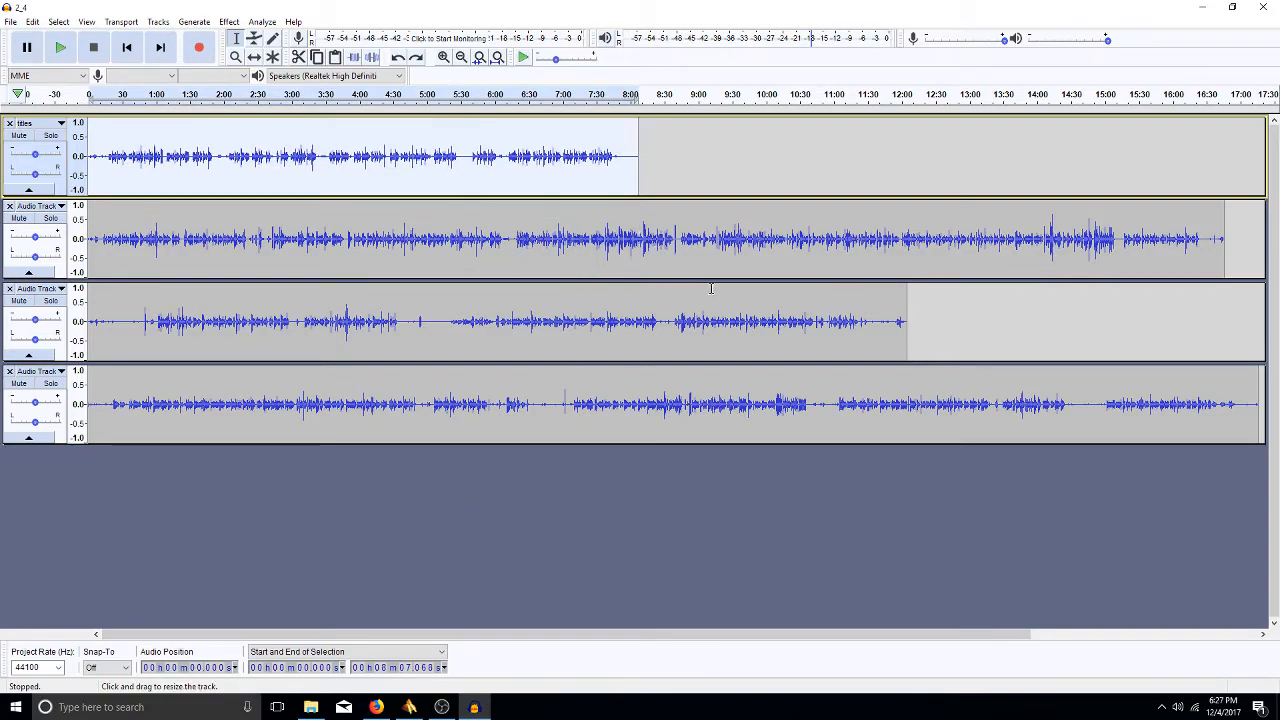
left_click(271, 160)
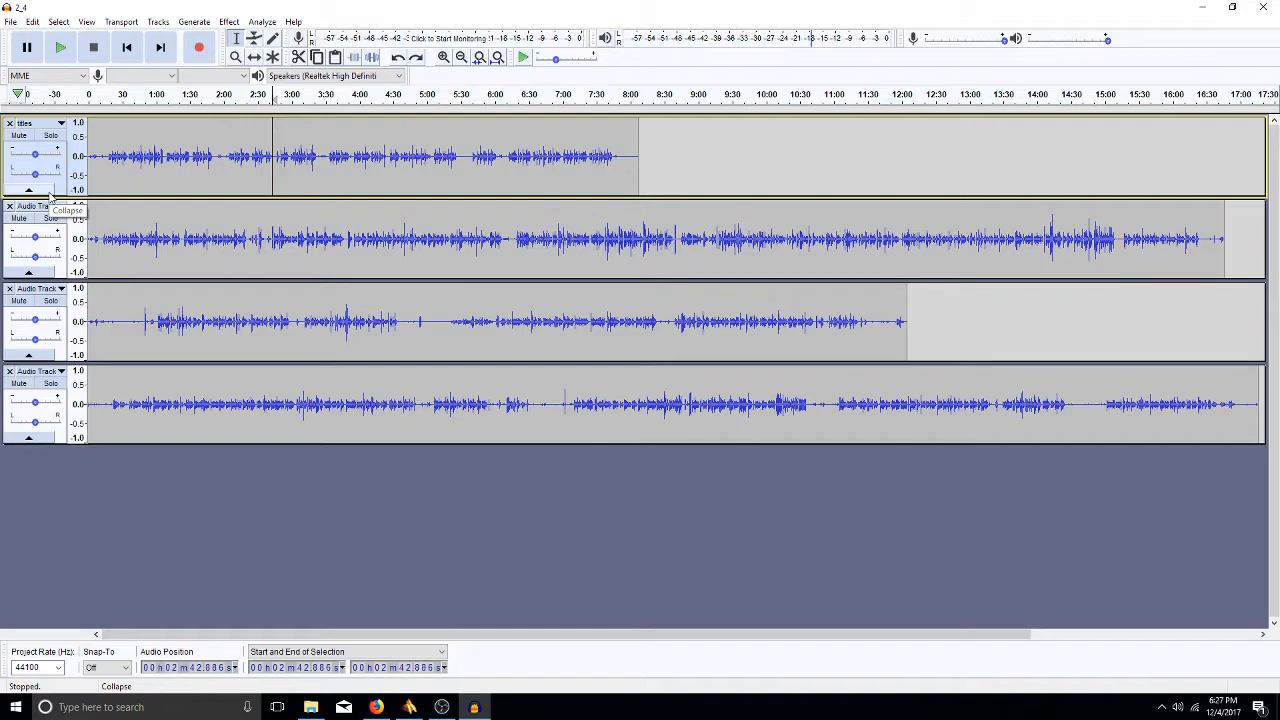
left_click(60, 124)
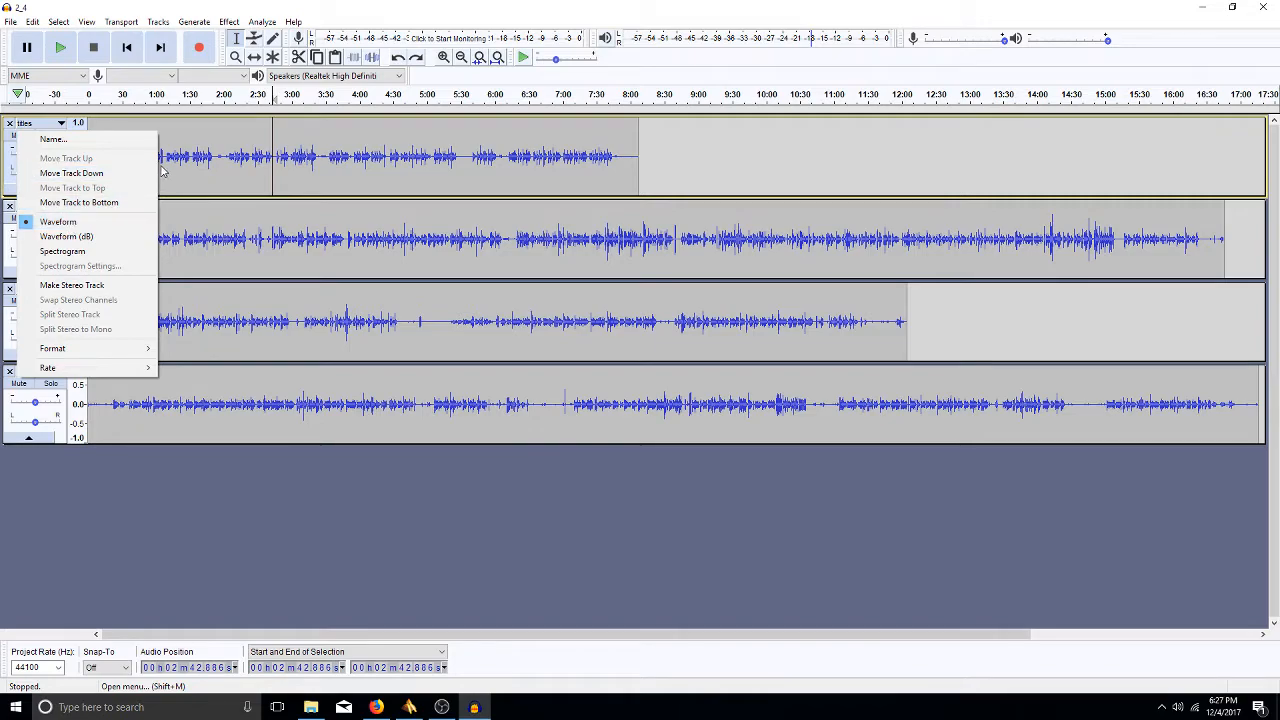
left_click(51, 240)
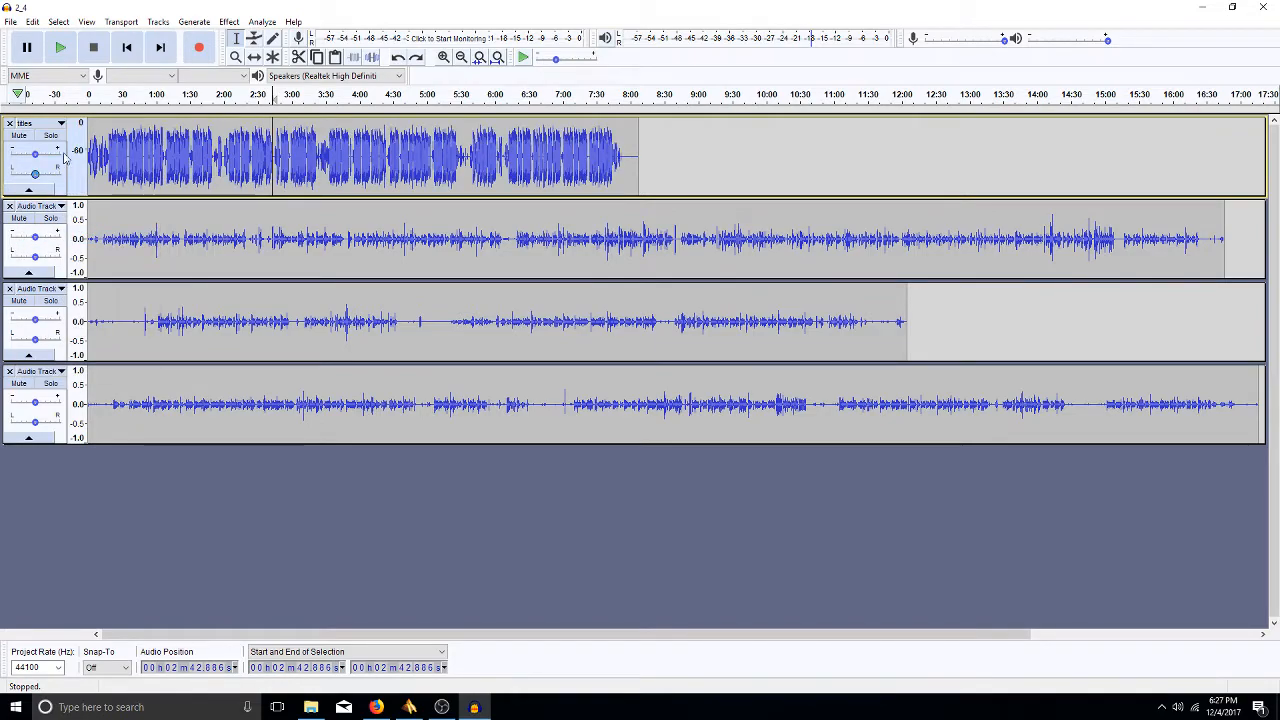
left_click(60, 124)
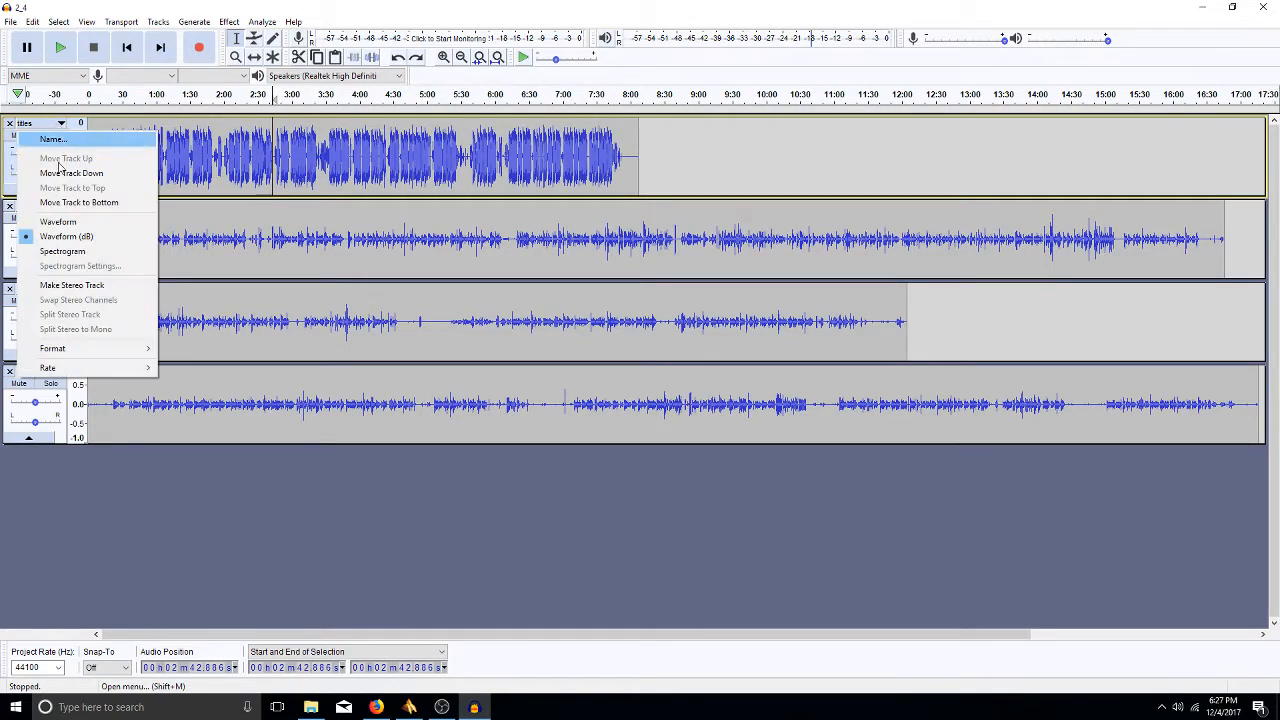
left_click(66, 250)
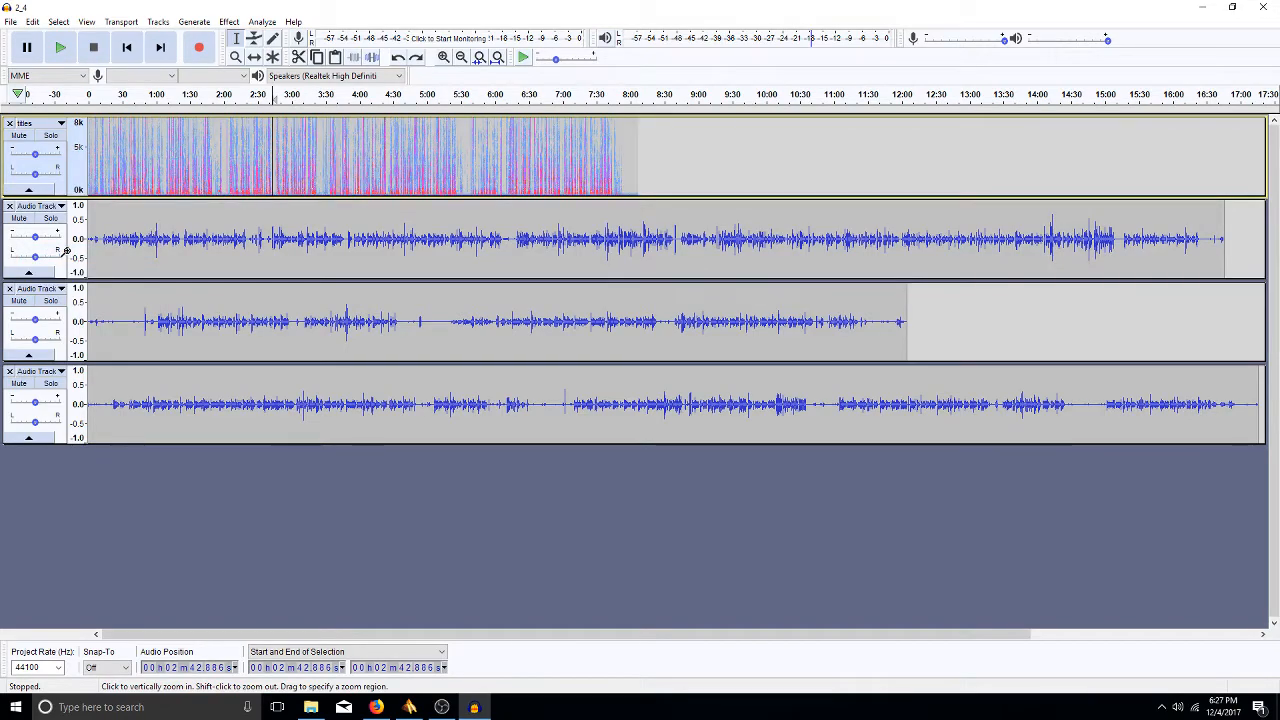
left_click(63, 125)
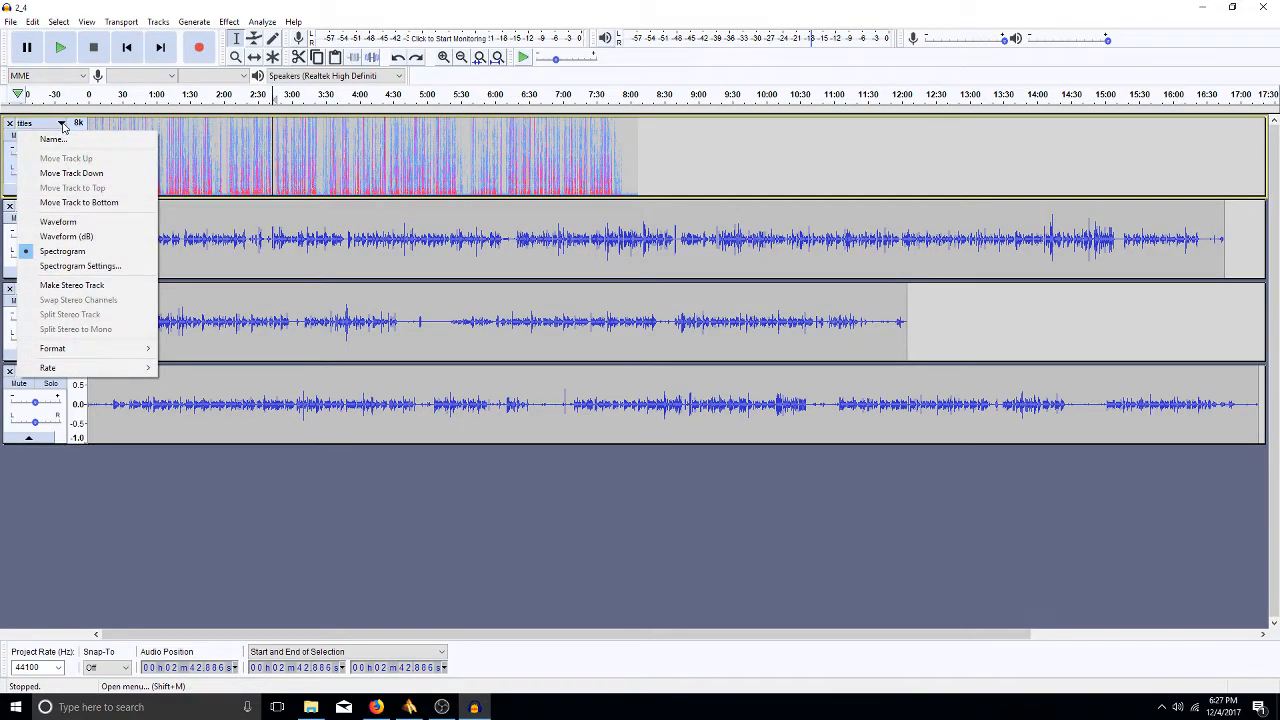
left_click(88, 266)
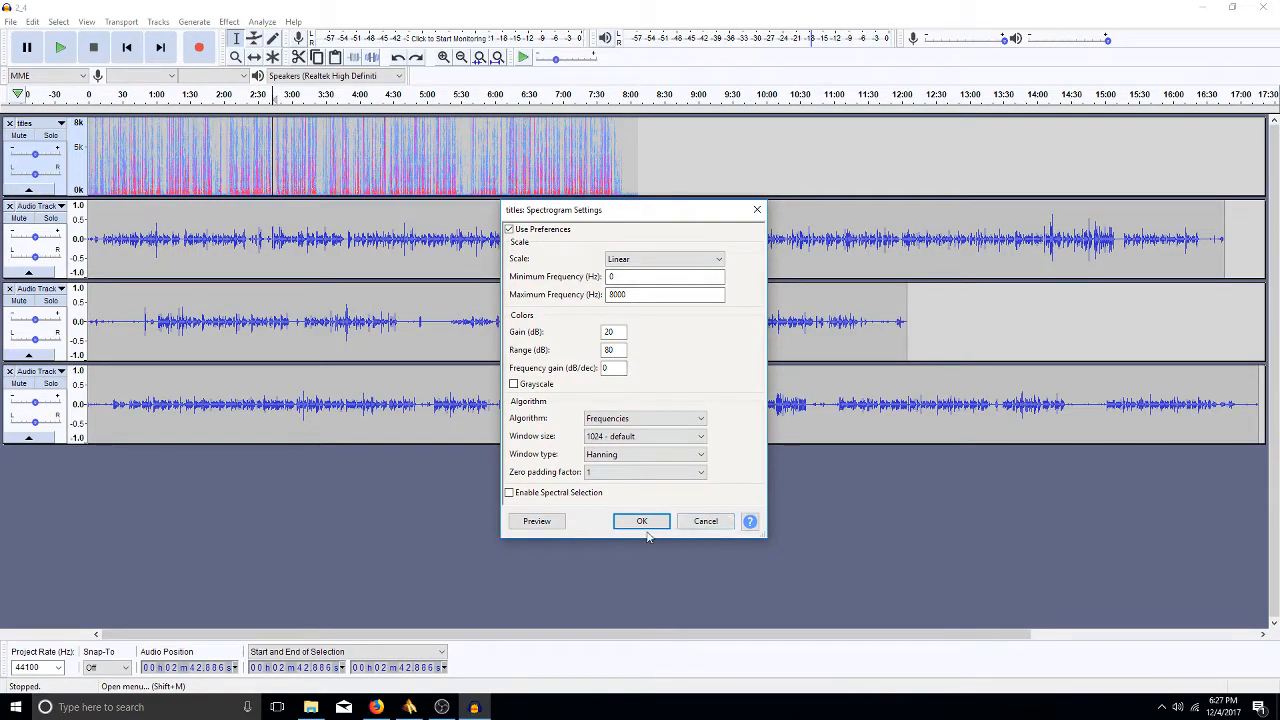
left_click(705, 522)
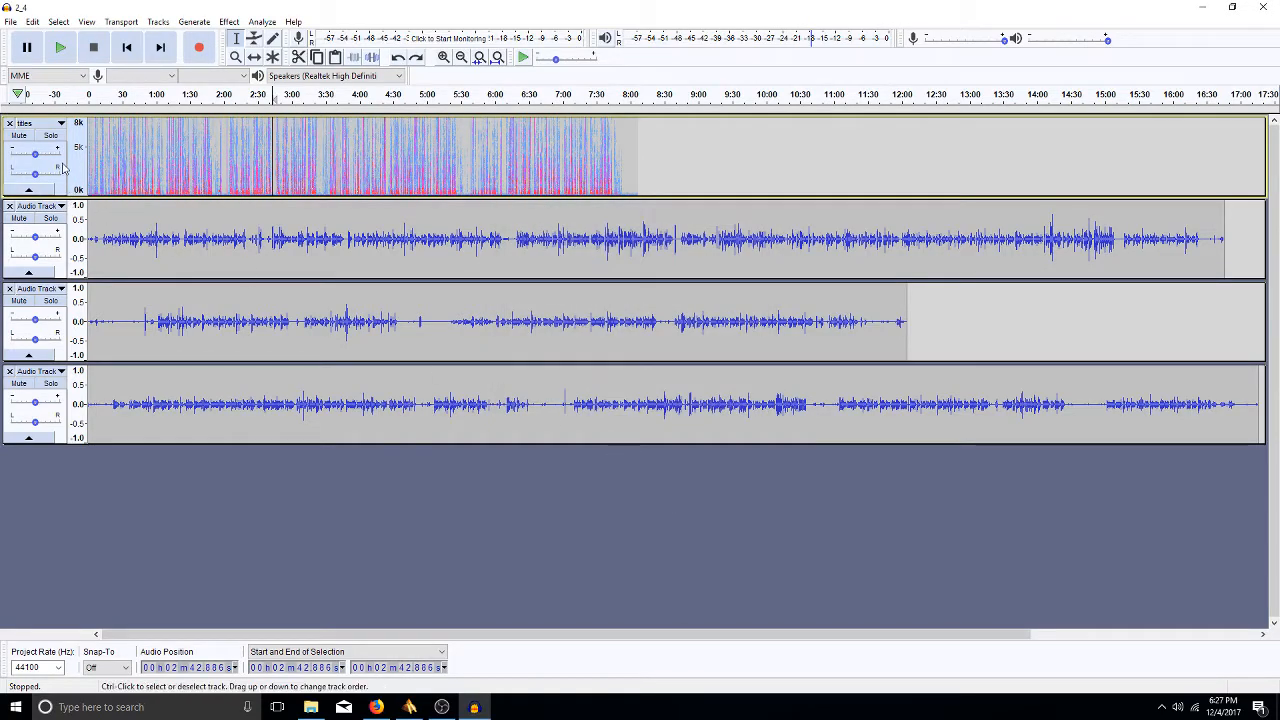
left_click(60, 123)
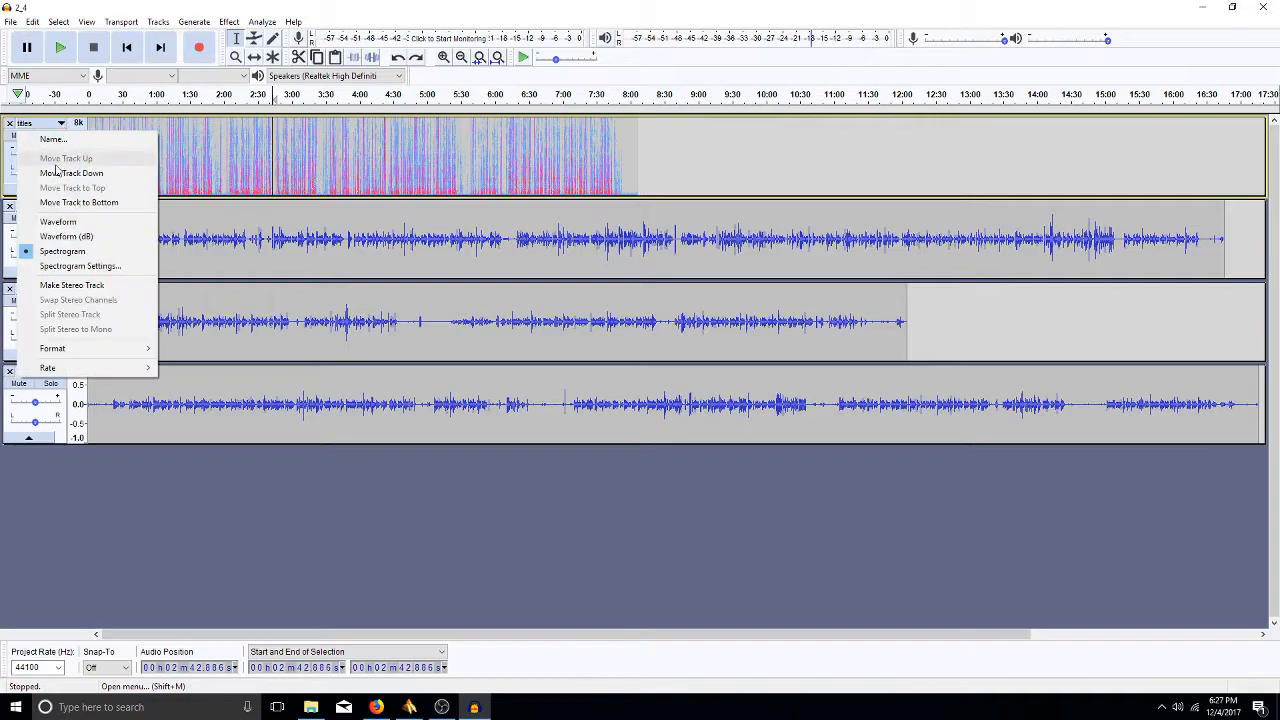
left_click(64, 222)
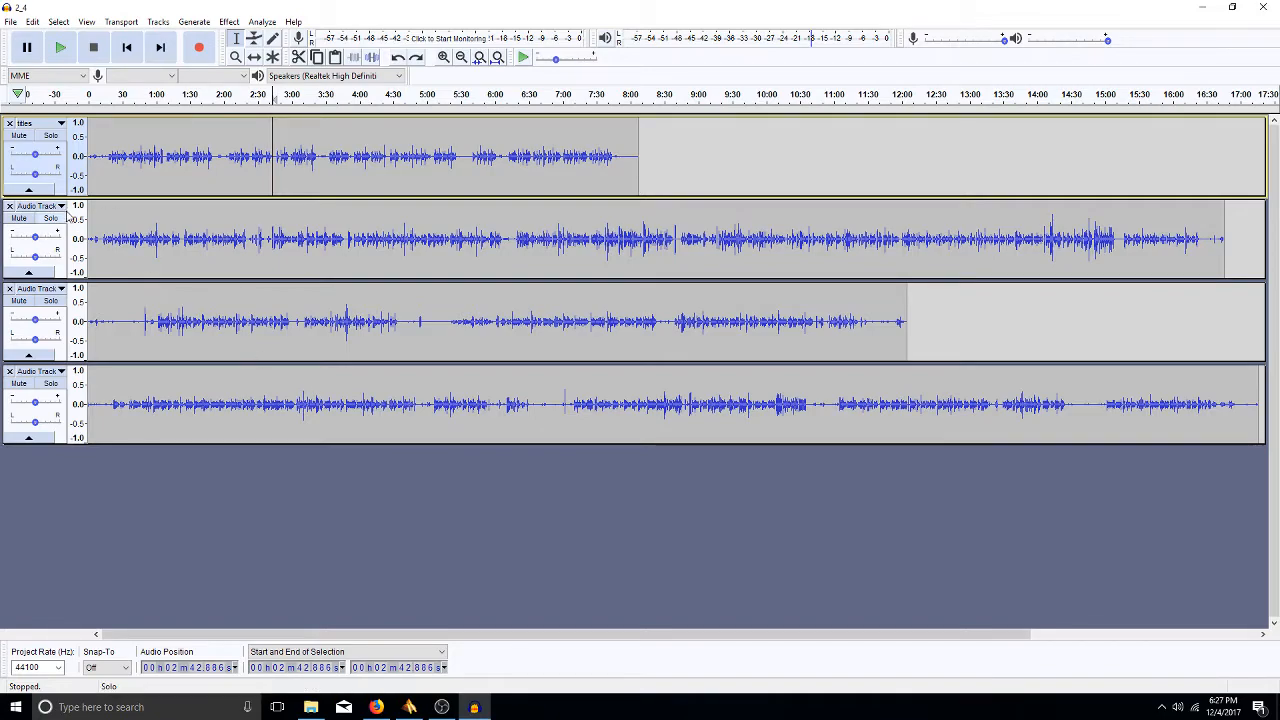
- Check the titles track's Format and Rate submenus, then fit all four tracks to the window height
left_click(40, 123)
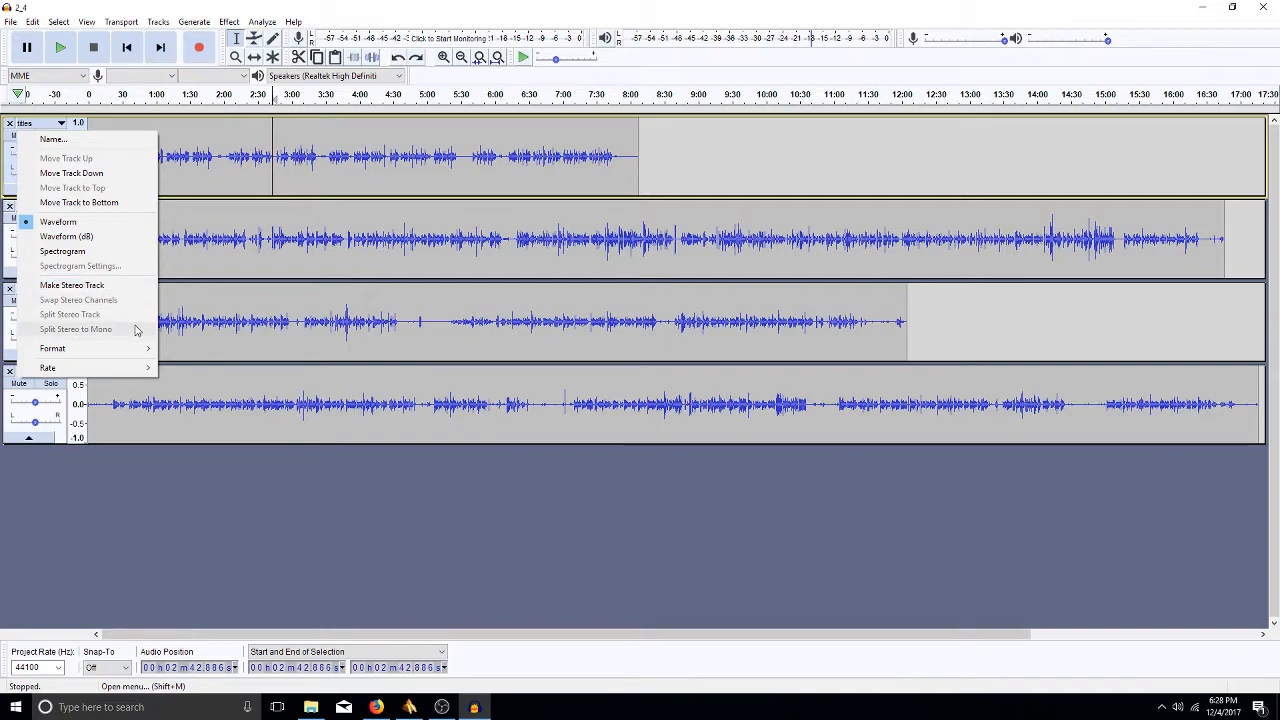
mouse_move(143, 355)
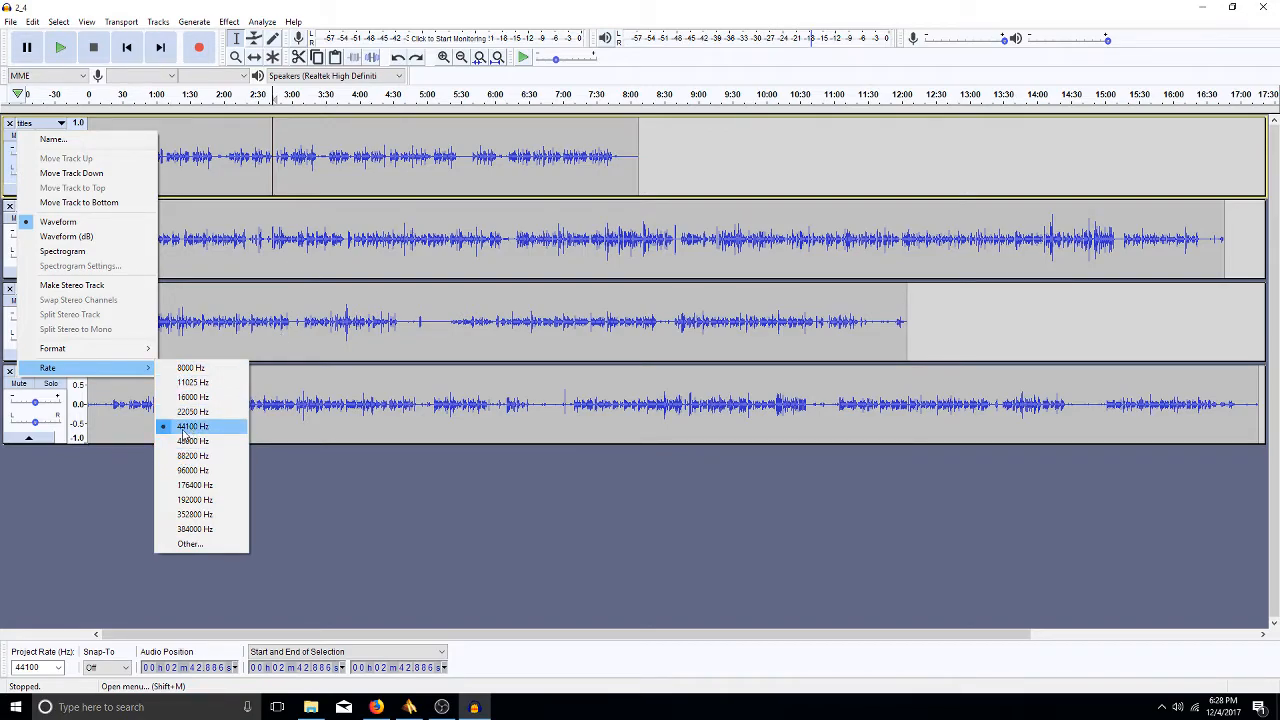
left_click(119, 425)
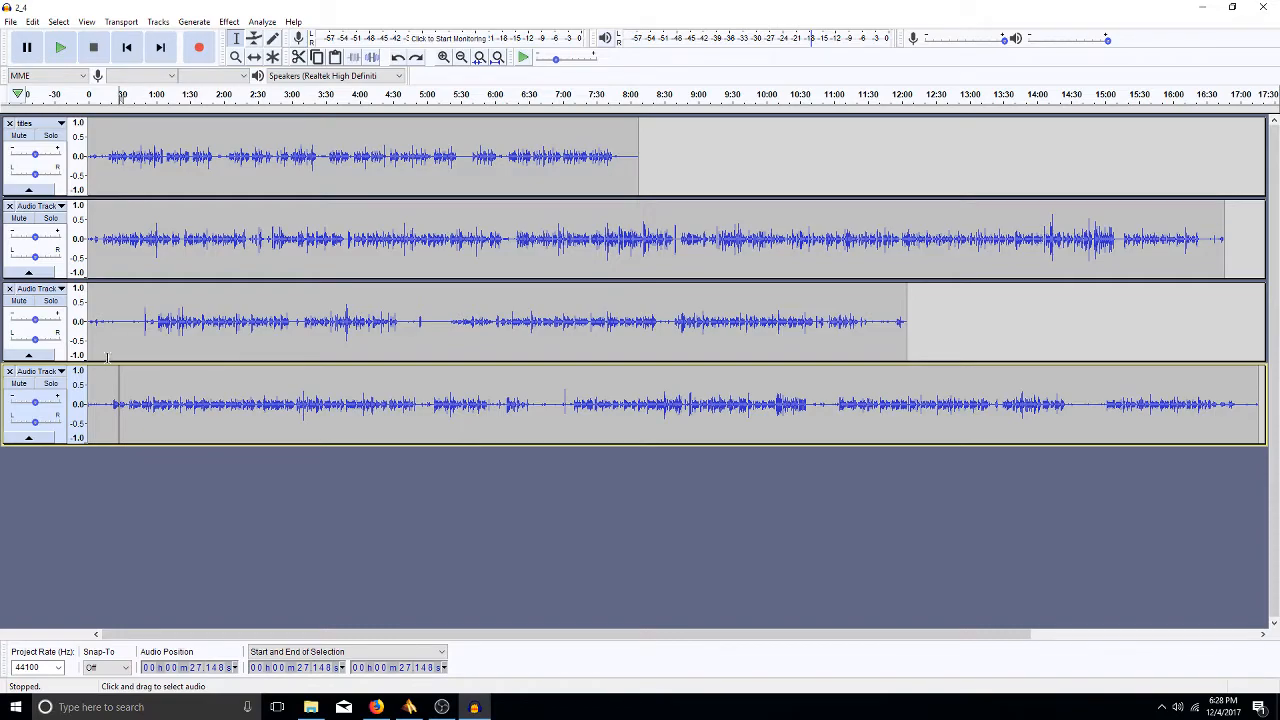
key("ctrl+shift")
key("ctrl+shift+f")
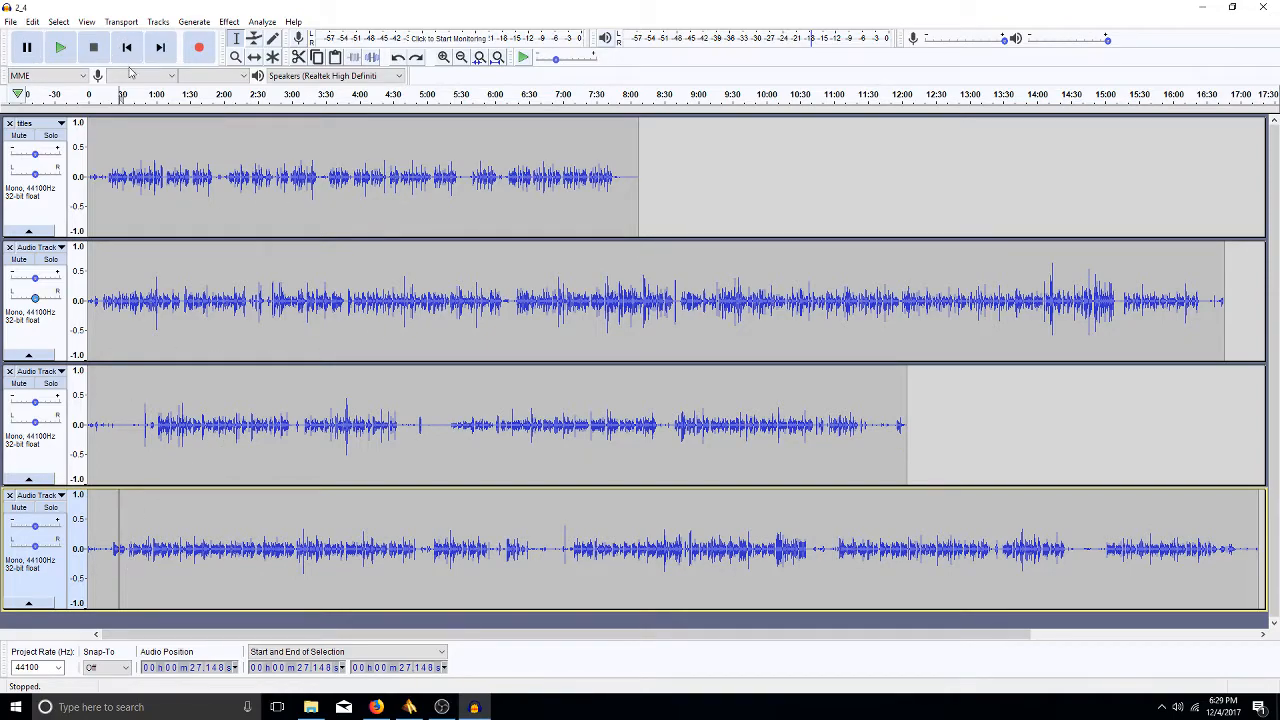
- Join the top two tracks into stereo, undo it, then pan titles 30% left
left_click(40, 123)
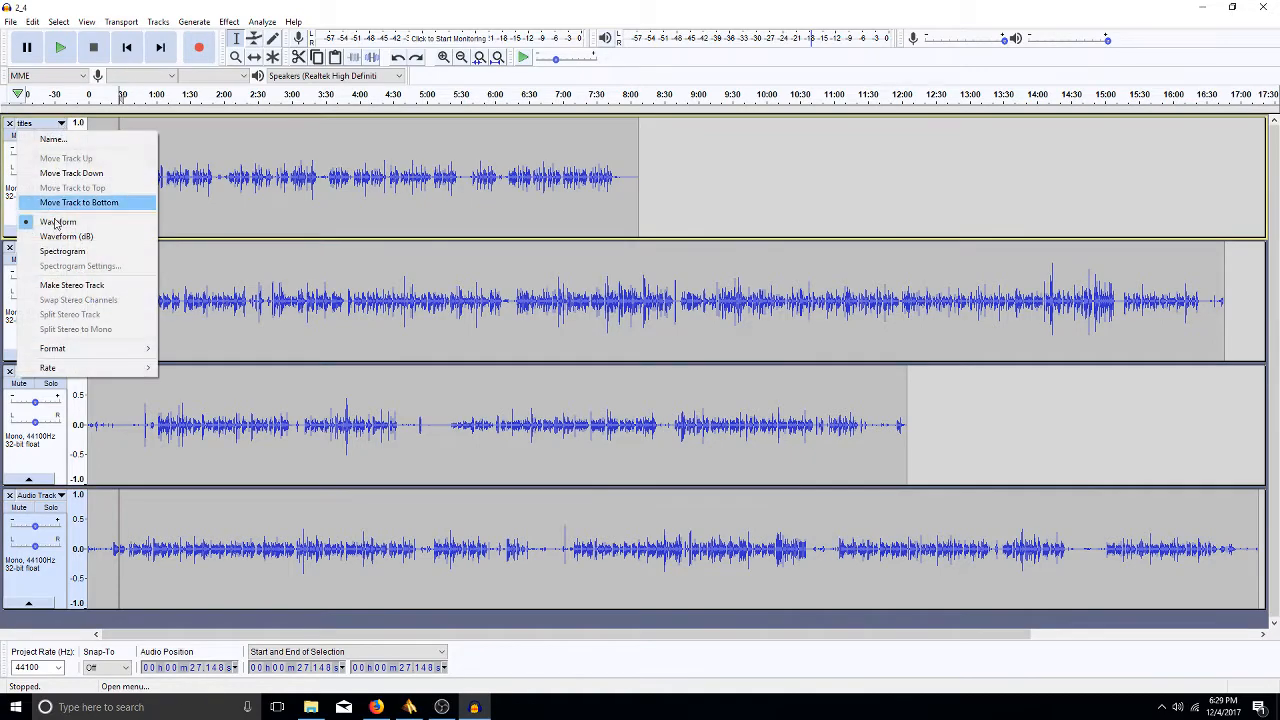
left_click(119, 288)
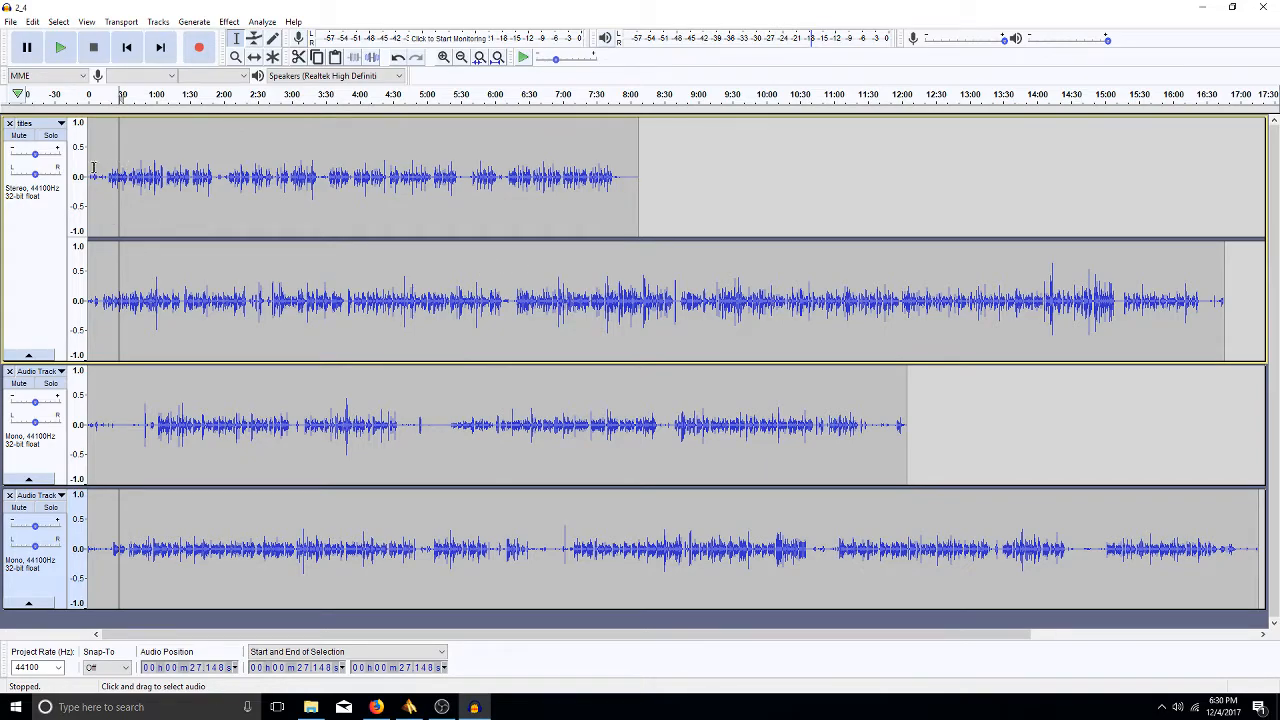
key("ctrl+z")
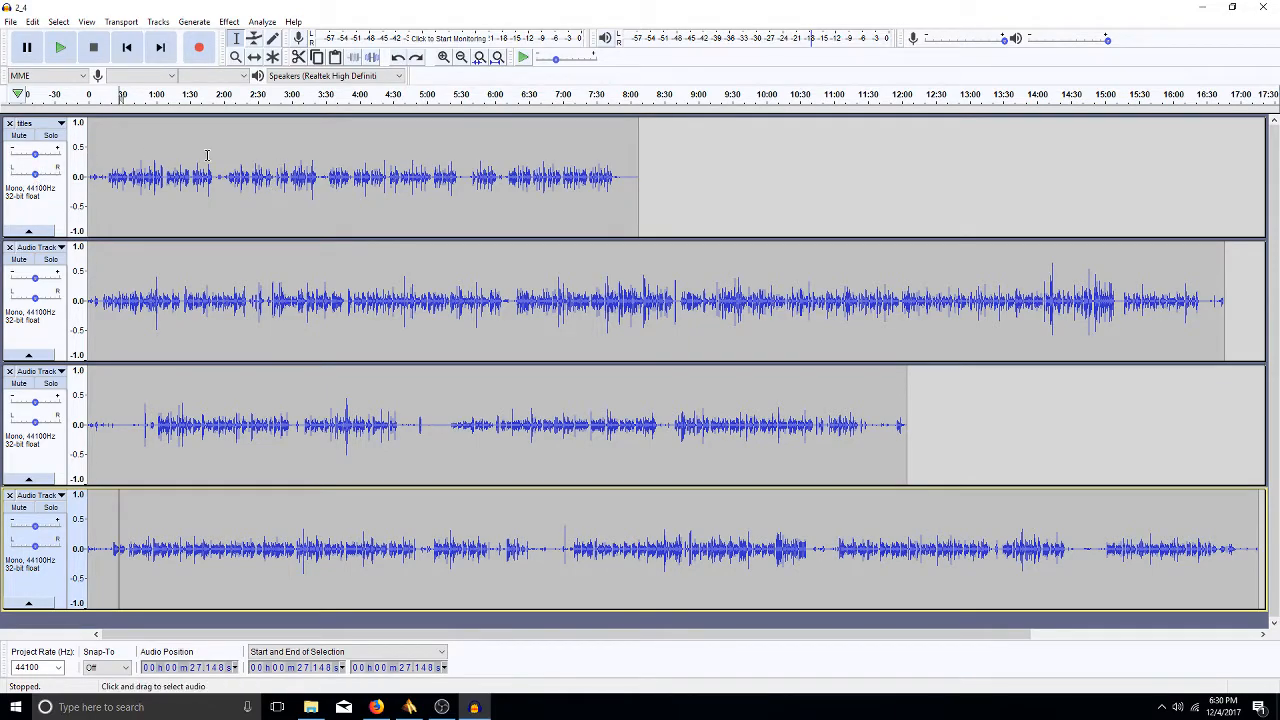
left_click_drag(34, 174, 23, 175)
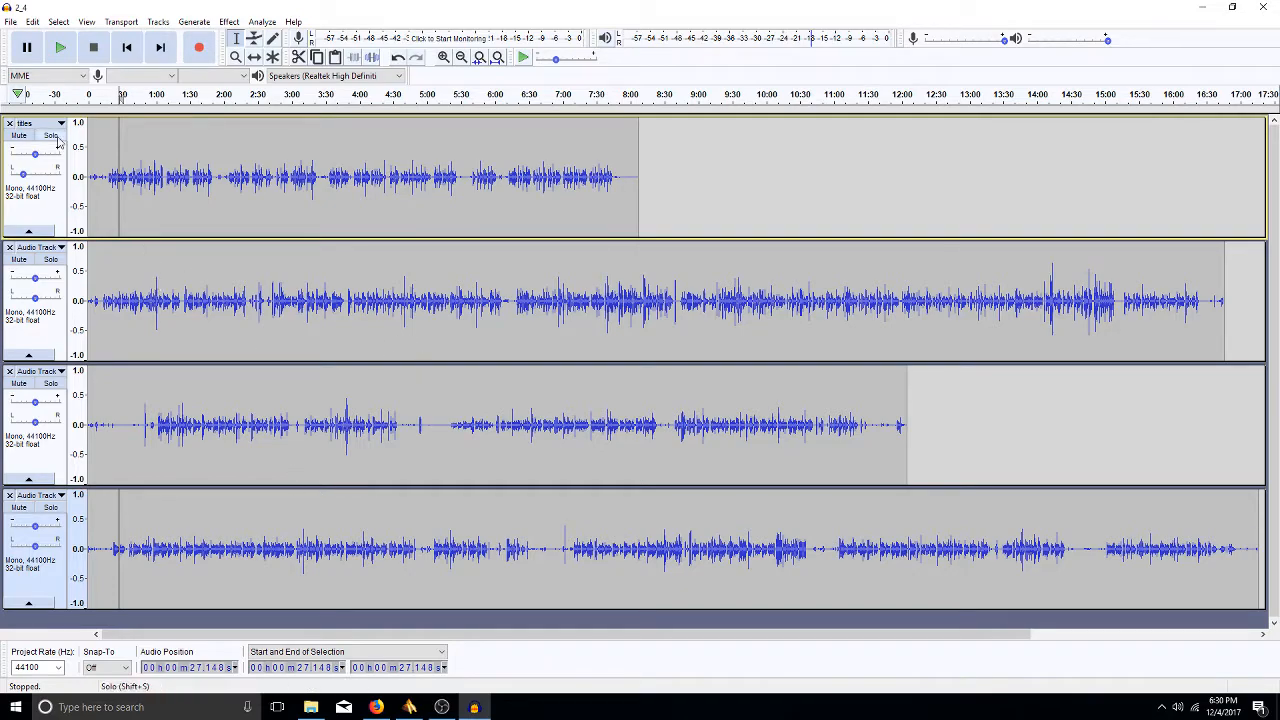
- Pan the titles track to 10% Right and the bottom track slightly left
left_click_drag(24, 175, 35, 176)
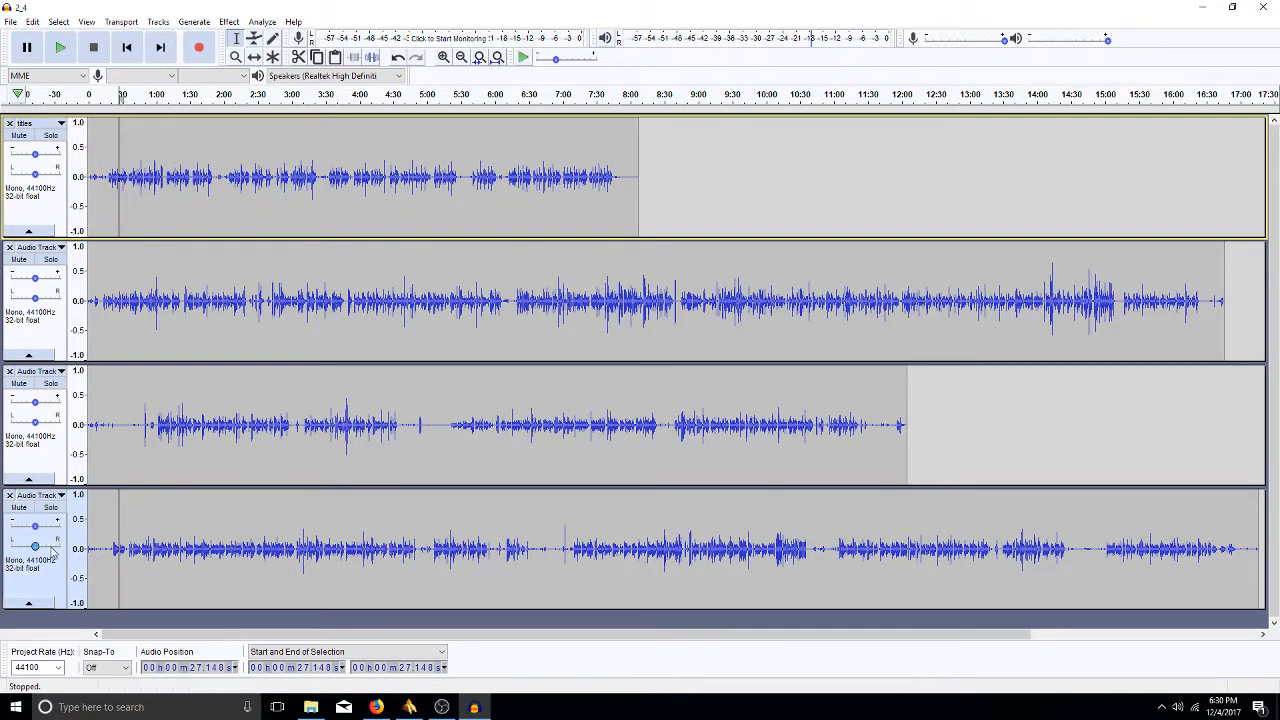
left_click_drag(36, 547, 30, 547)
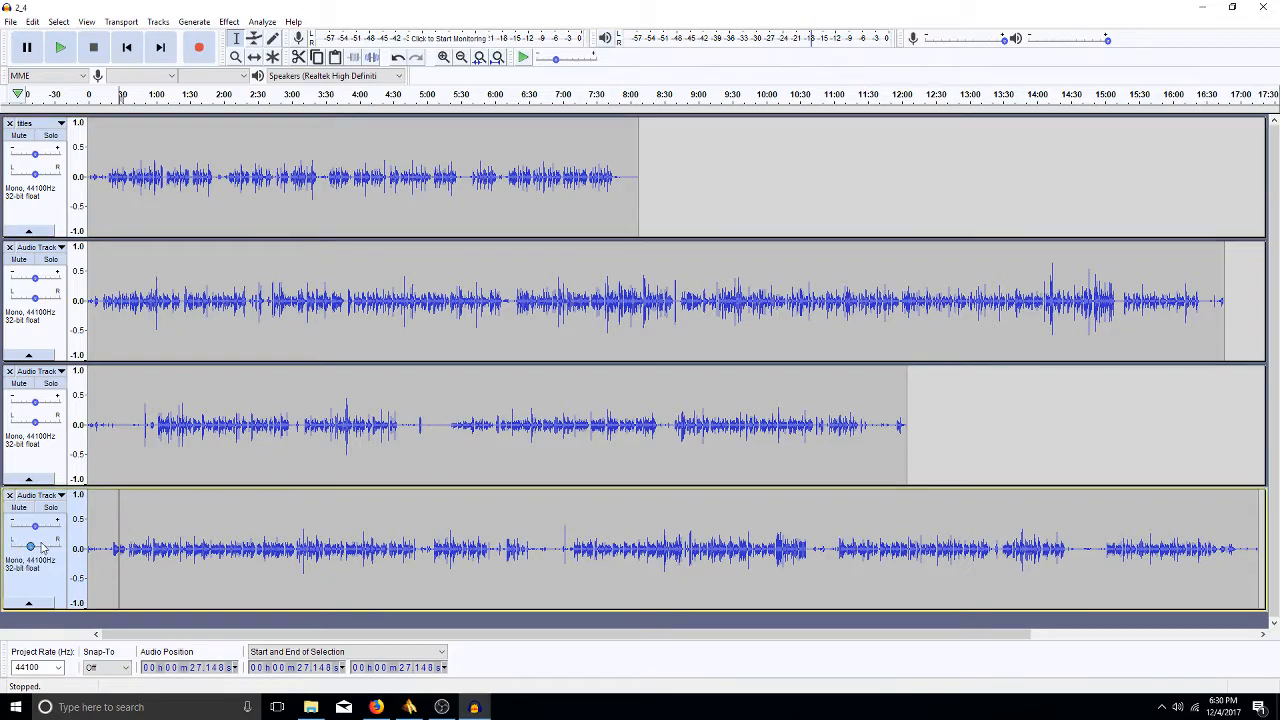
- Select the bottom track's whole clip and zoom its amplitude scale, ending at -1.0 to 1.0
double_click(205, 535)
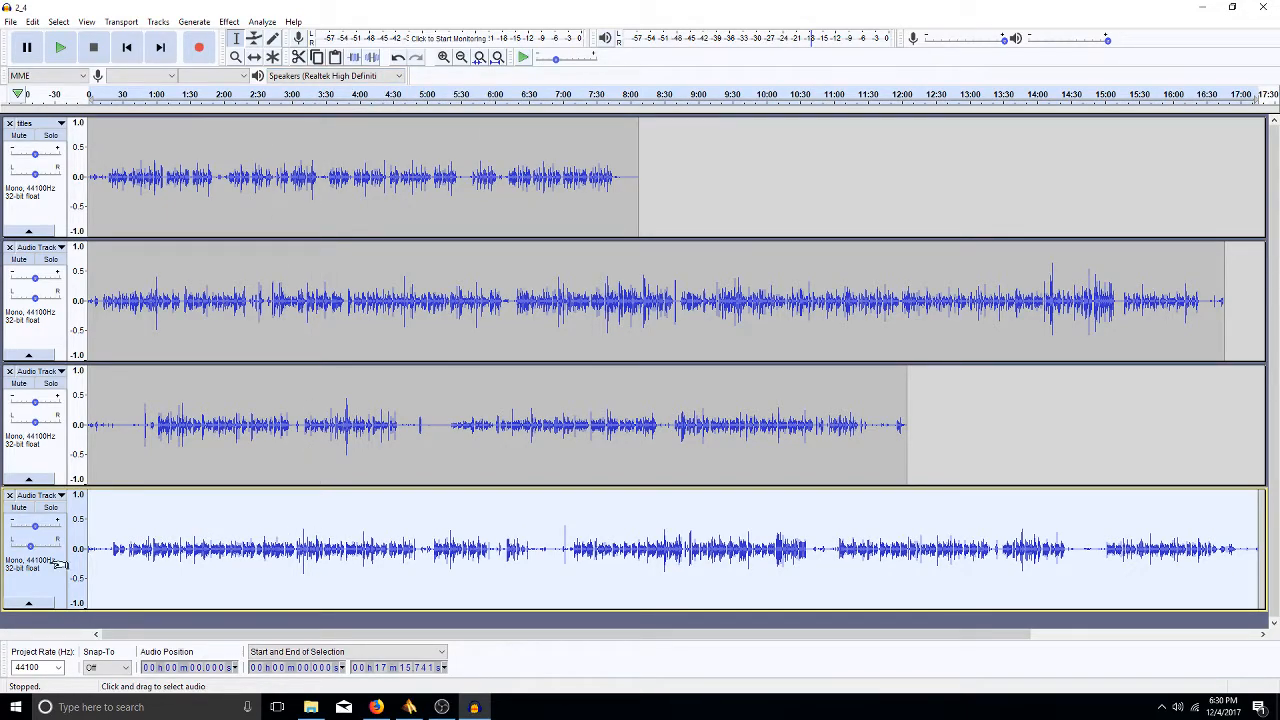
left_click(74, 500)
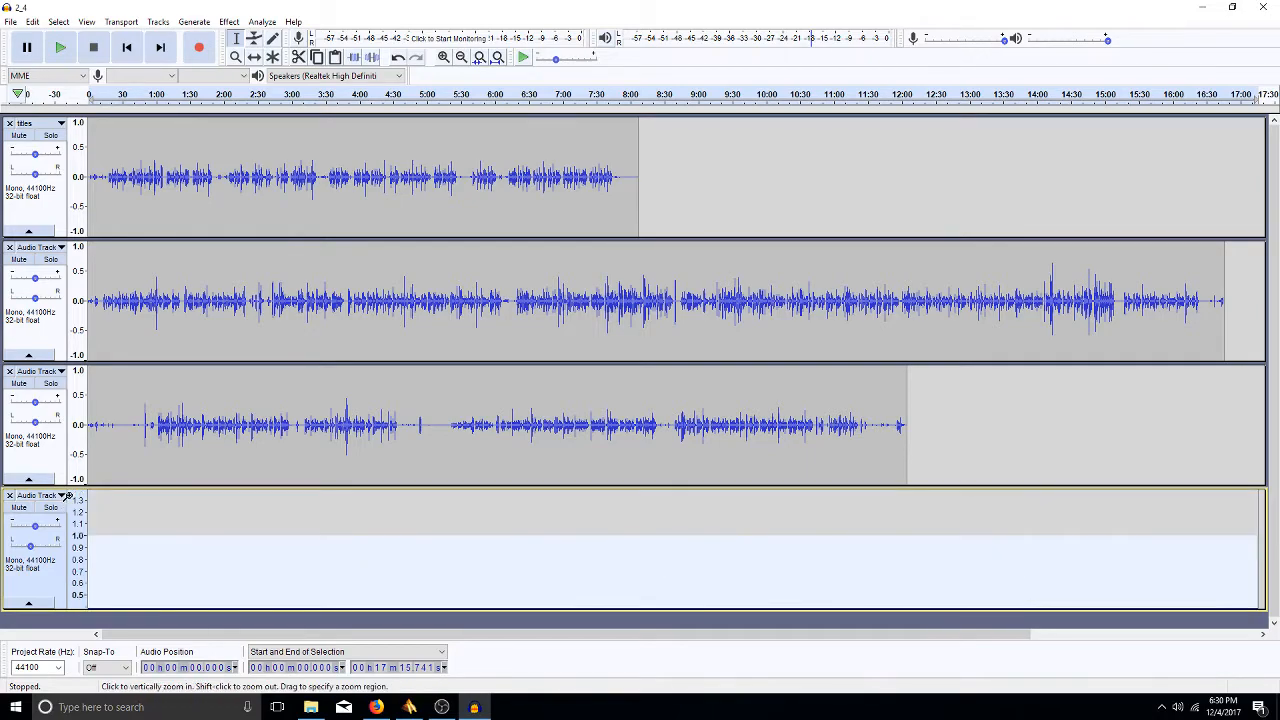
left_click(72, 528, "shift")
left_click(72, 528, "shift")
left_click(72, 528, "shift")
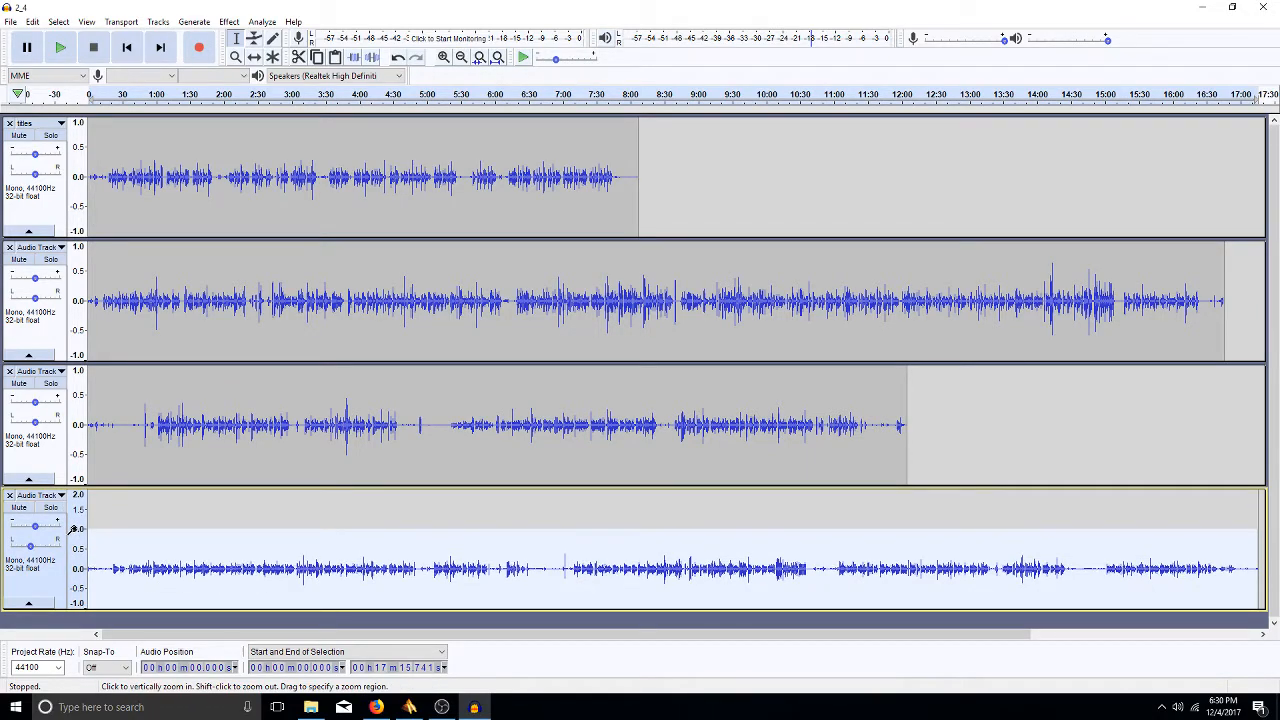
left_click(78, 550, "shift")
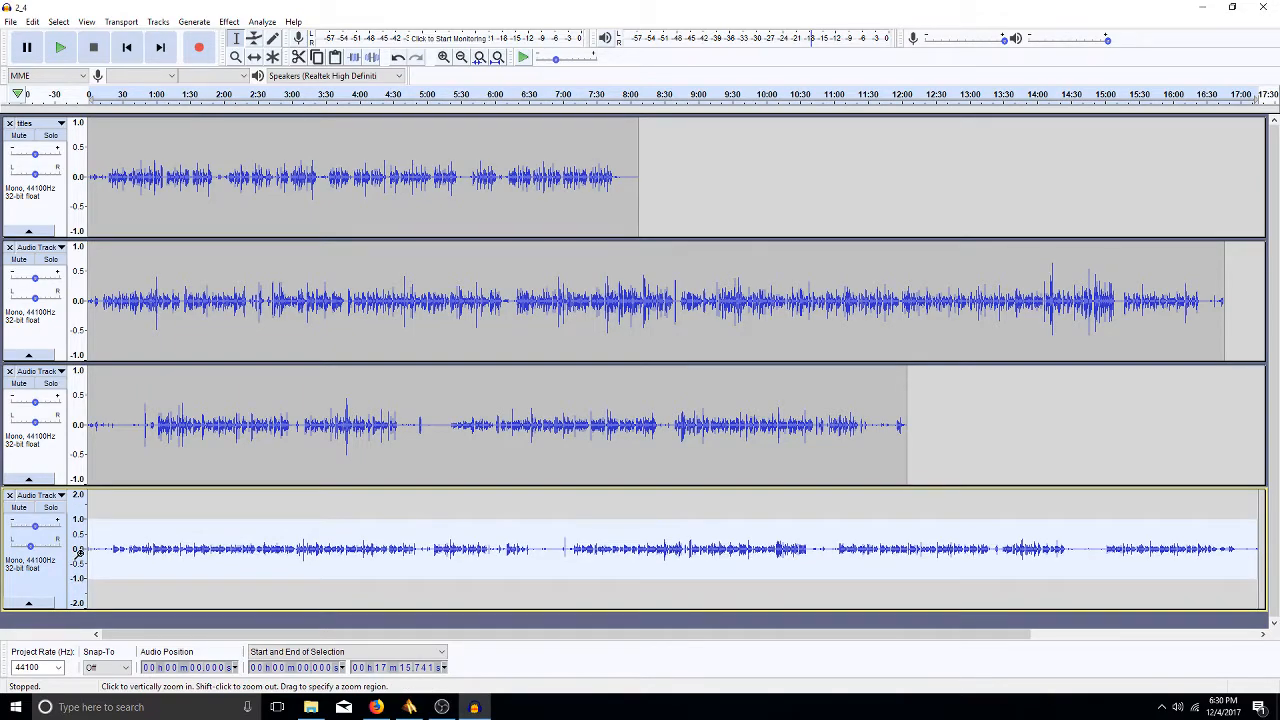
left_click(78, 550)
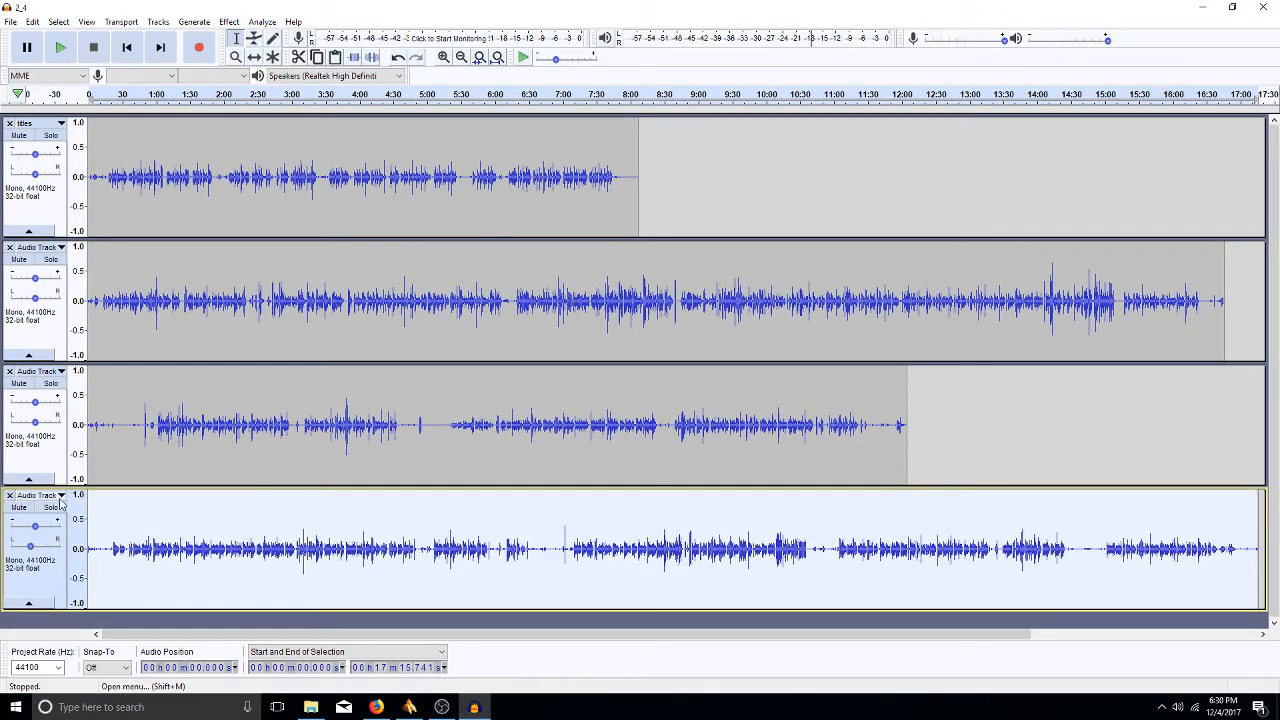
left_click(59, 500)
mouse_move(112, 468)
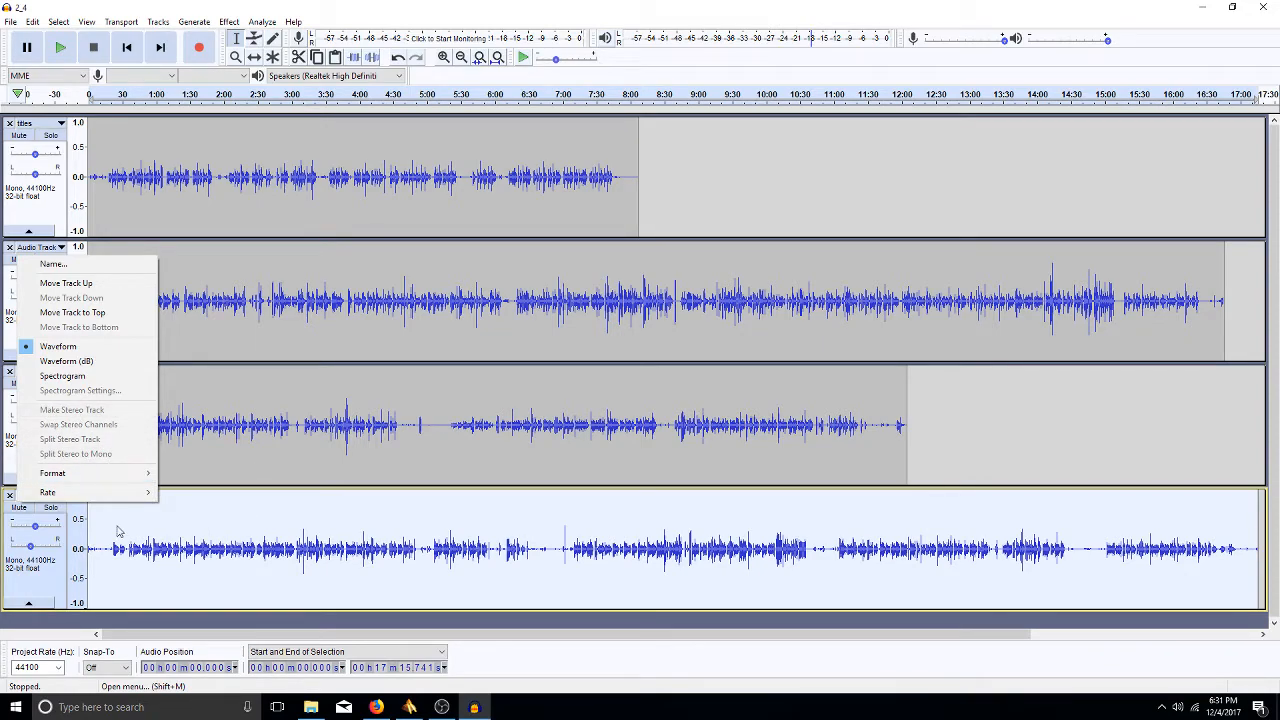
left_click(169, 548)
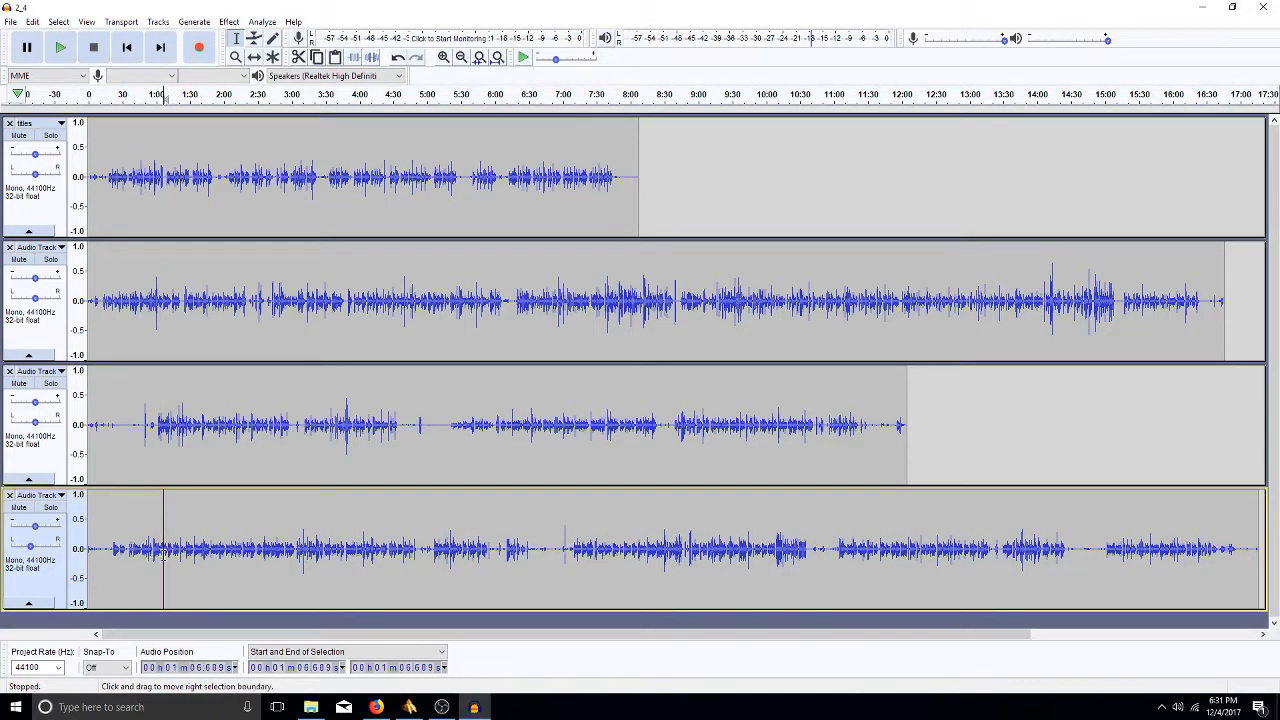
double_click(164, 553)
key("ctrl+d")
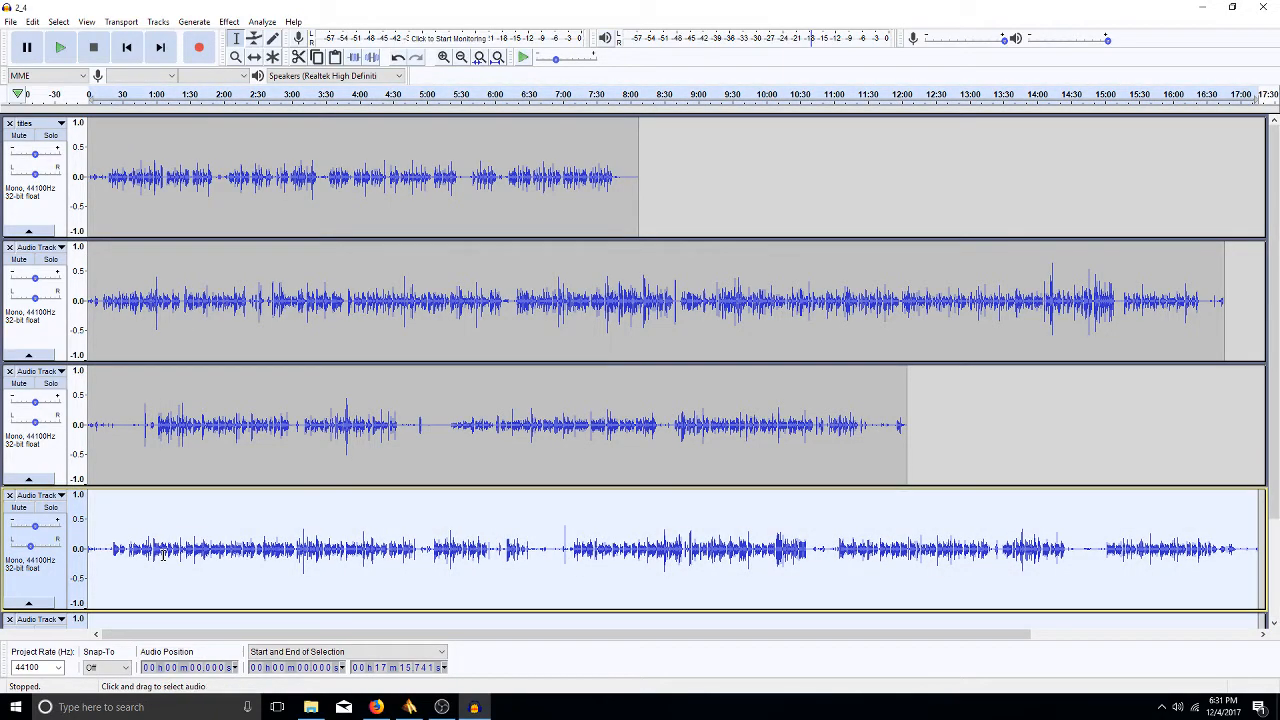
left_click(40, 495)
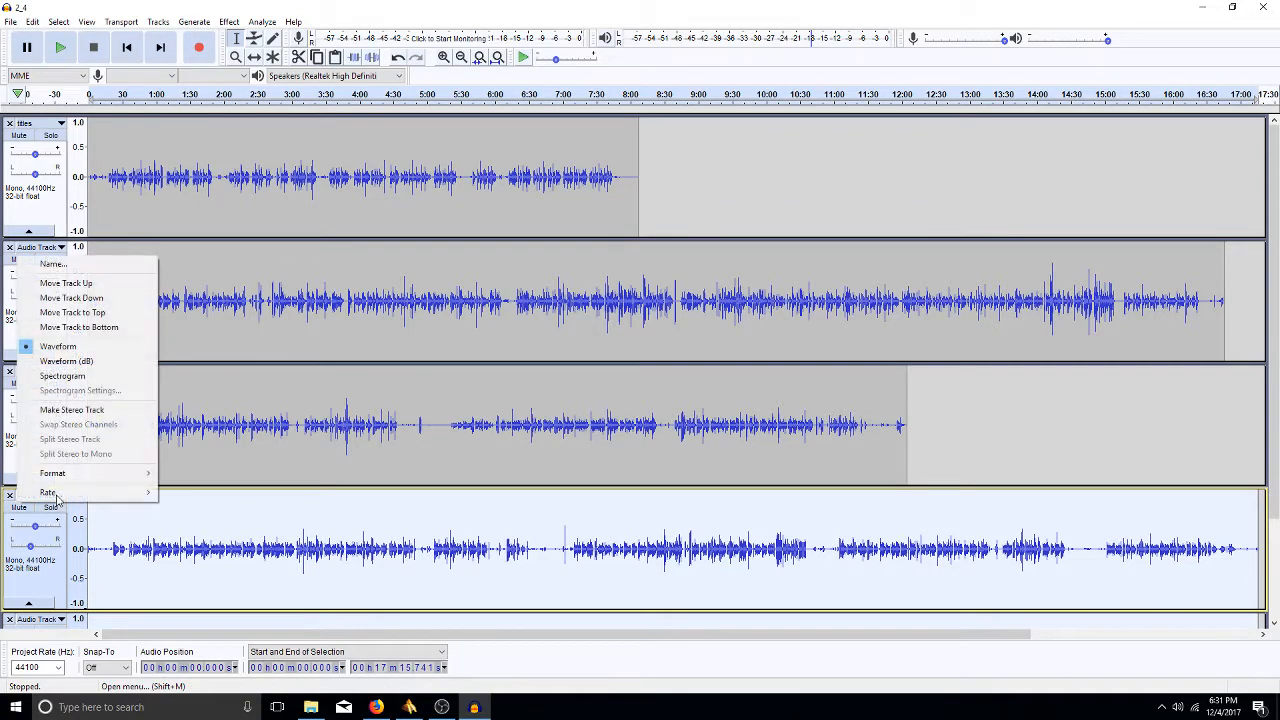
left_click(85, 410)
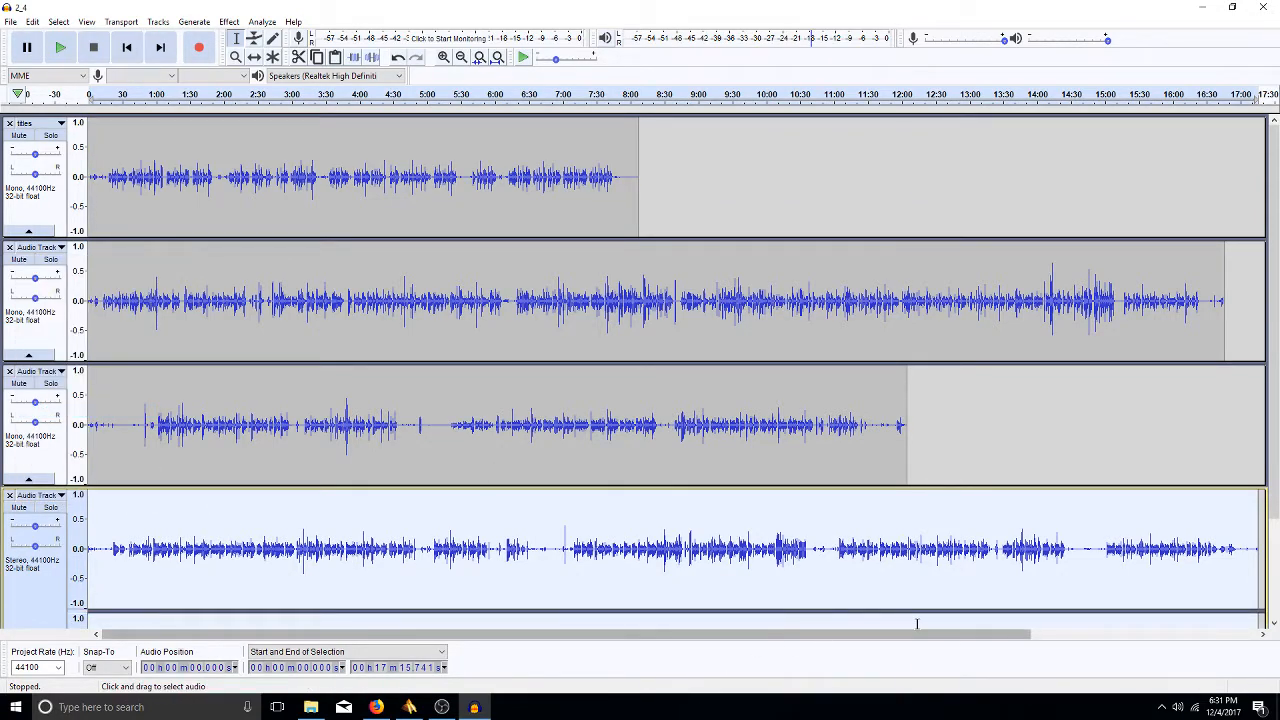
left_click(1274, 624)
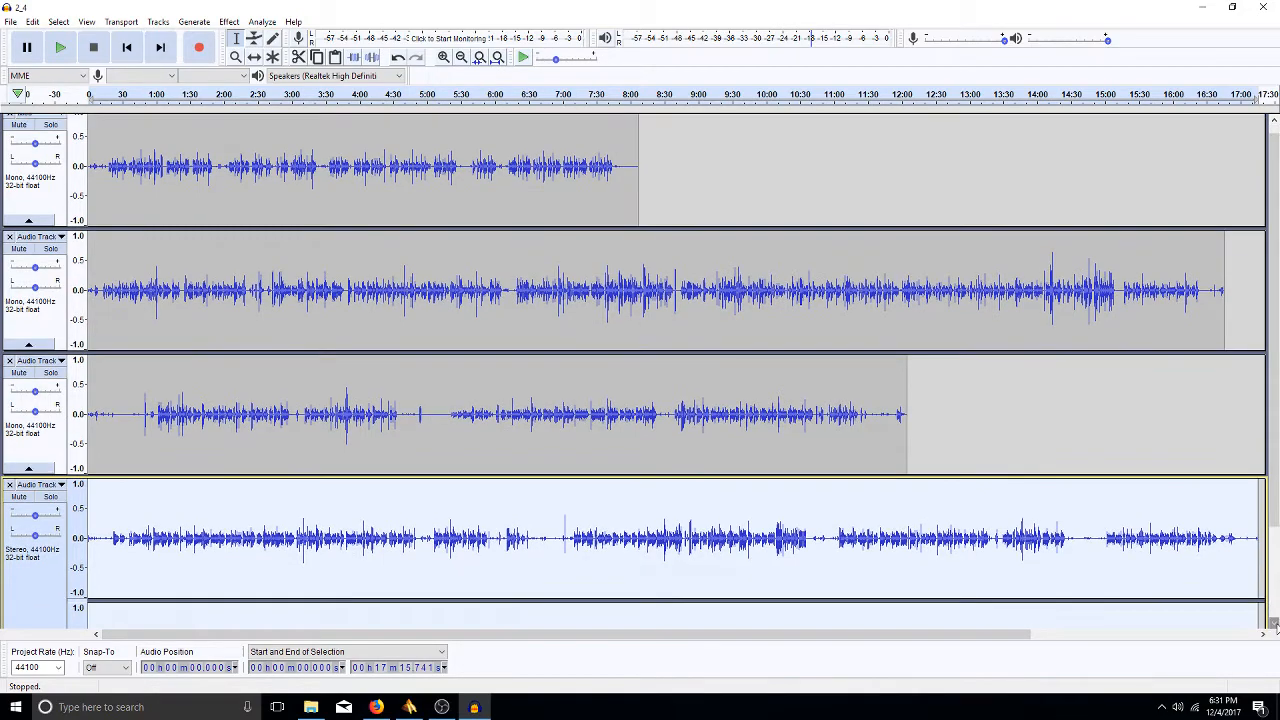
left_click(1274, 624)
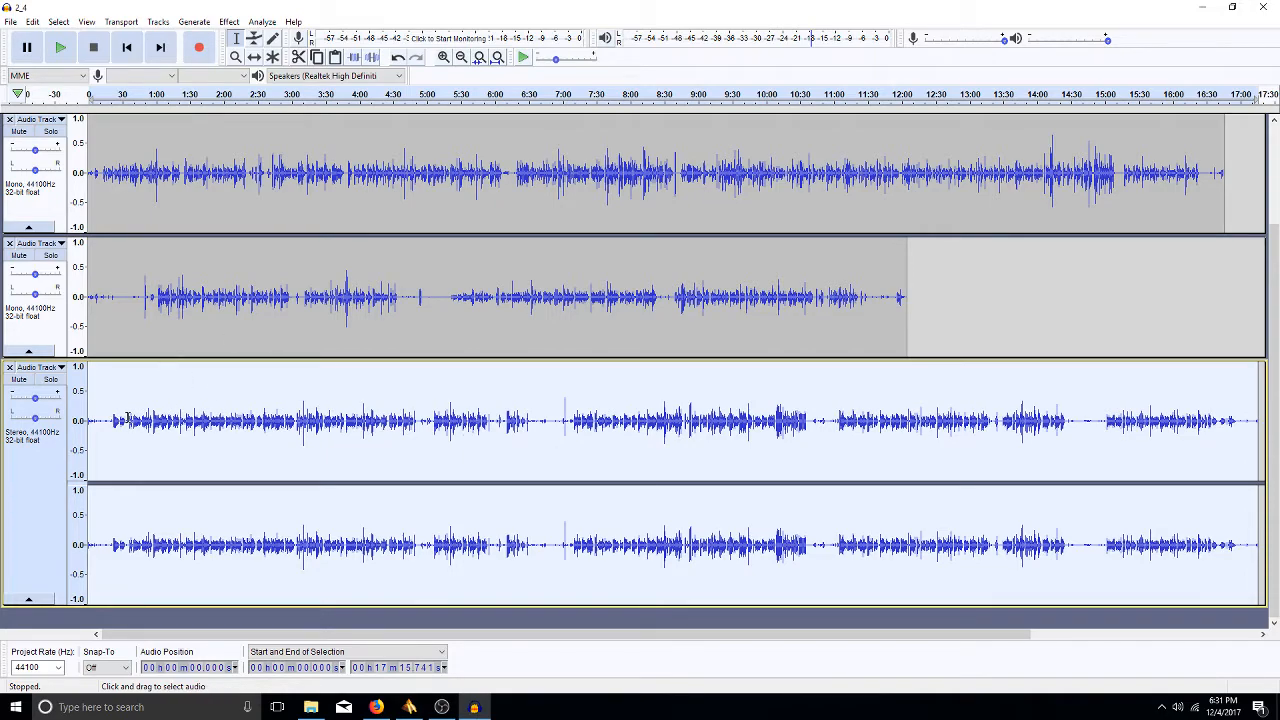
key("ctrl+z")
key("ctrl+z")
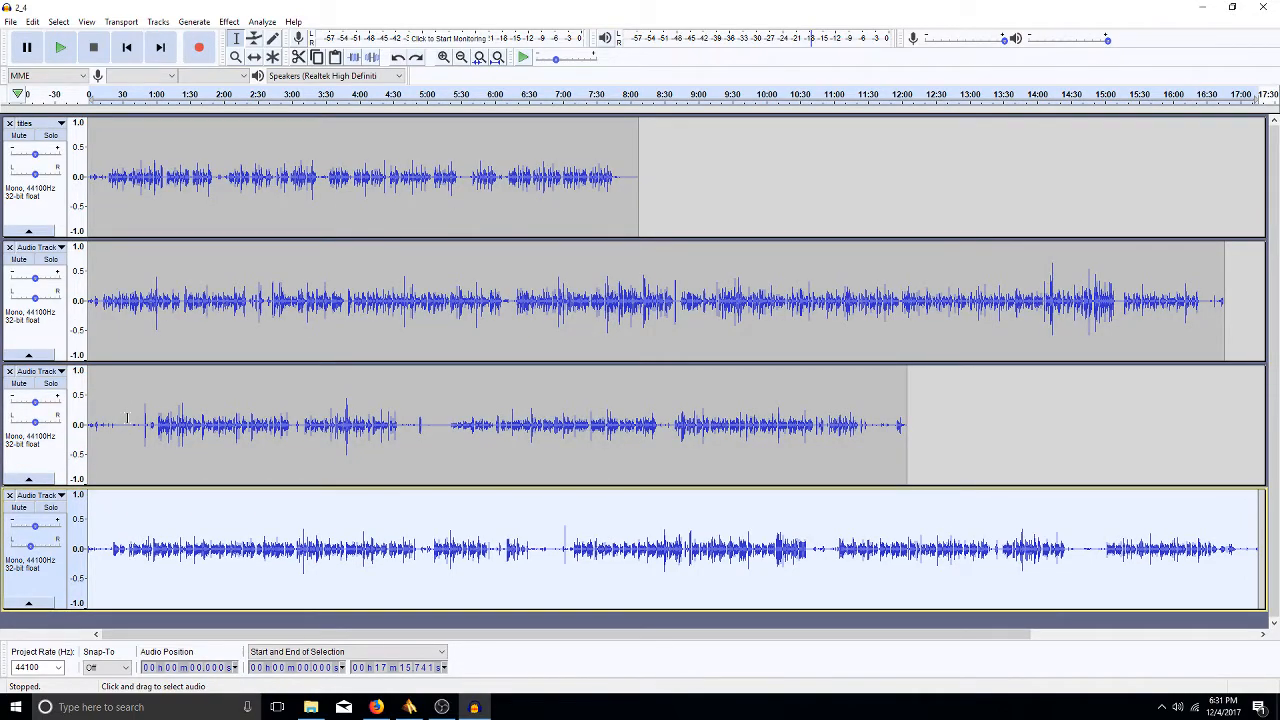
- Shift the bottom track's pan from slightly left to 10% Right
left_click_drag(30, 546, 35, 547)
left_click(326, 545)
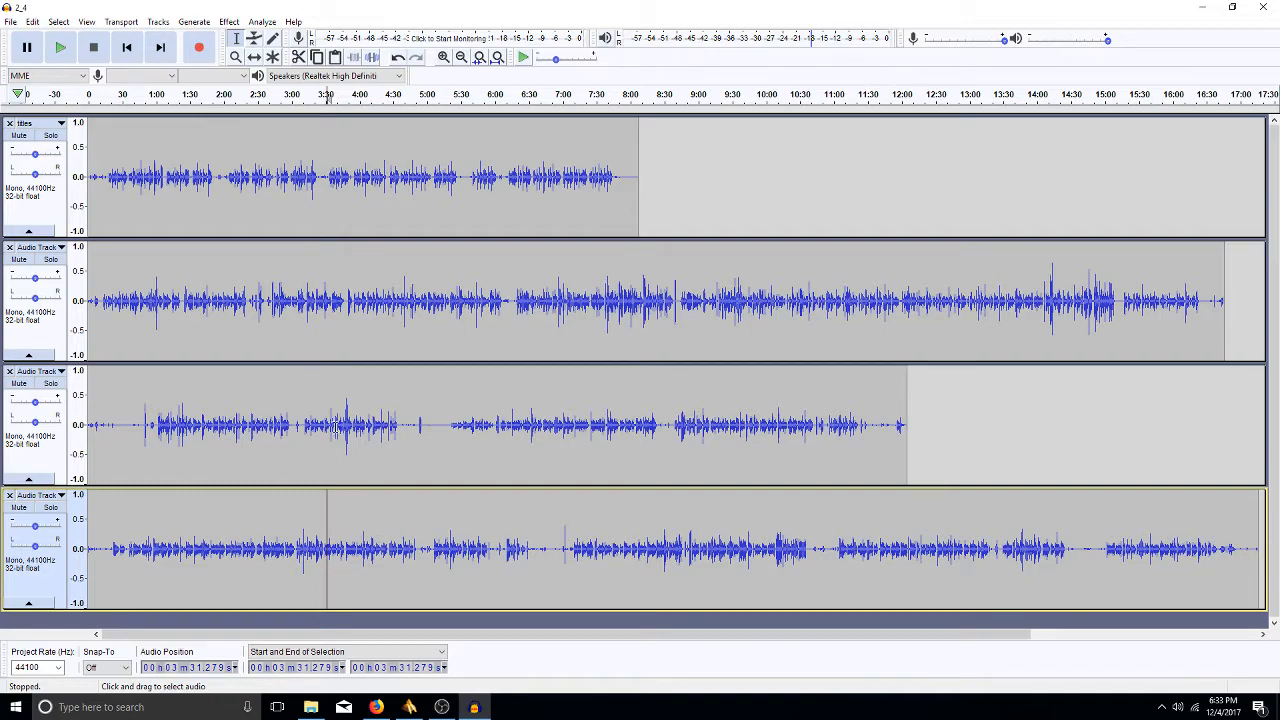
left_click(322, 432)
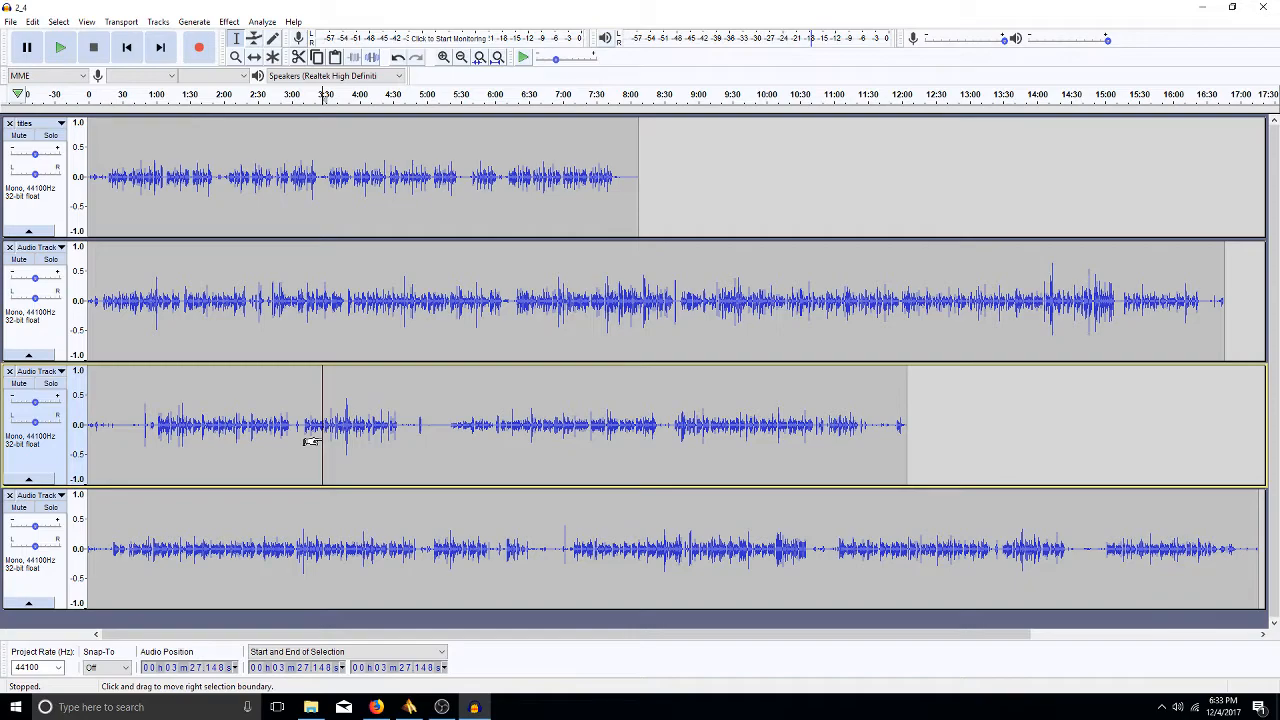
left_click(271, 283)
left_click(252, 289)
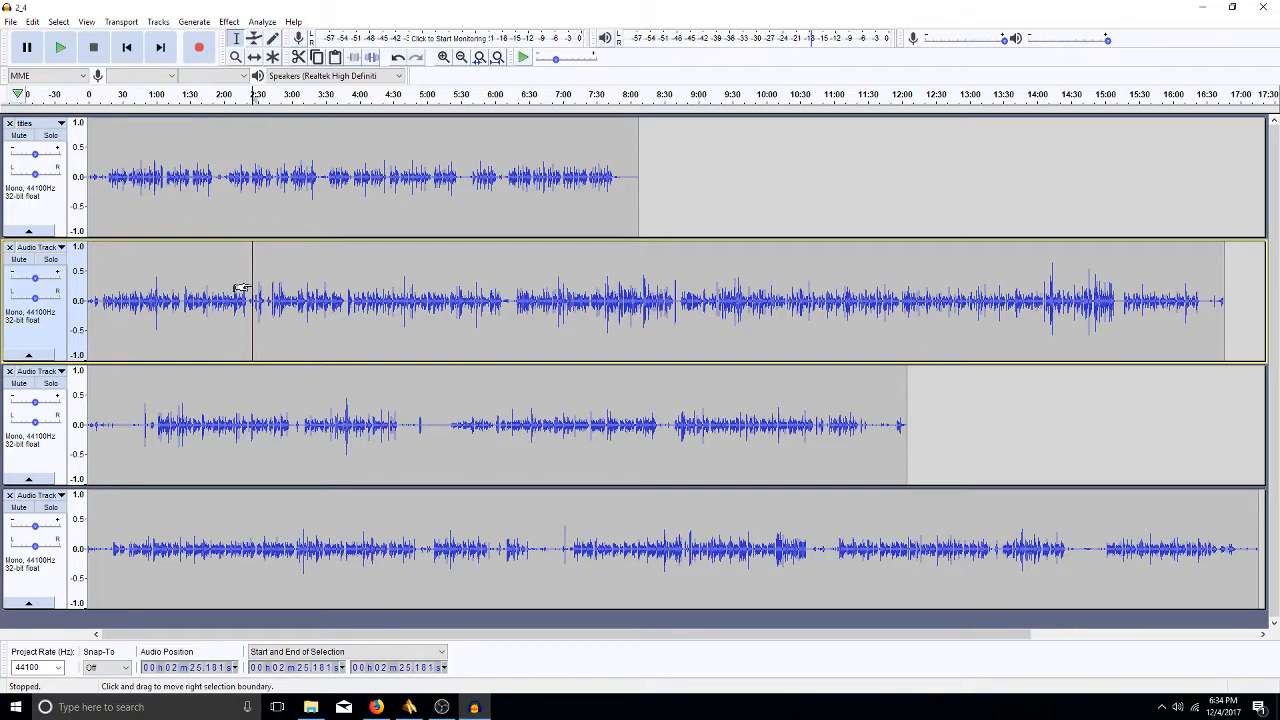
left_click(311, 214)
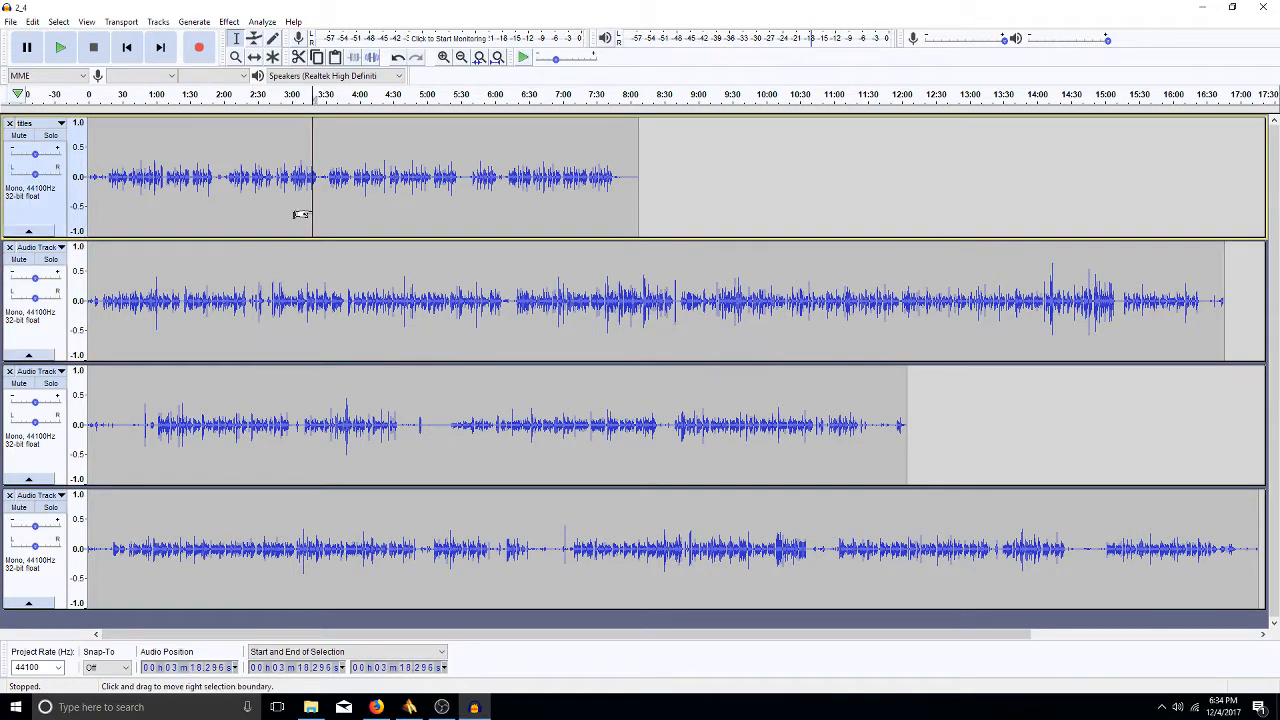
left_click(113, 180)
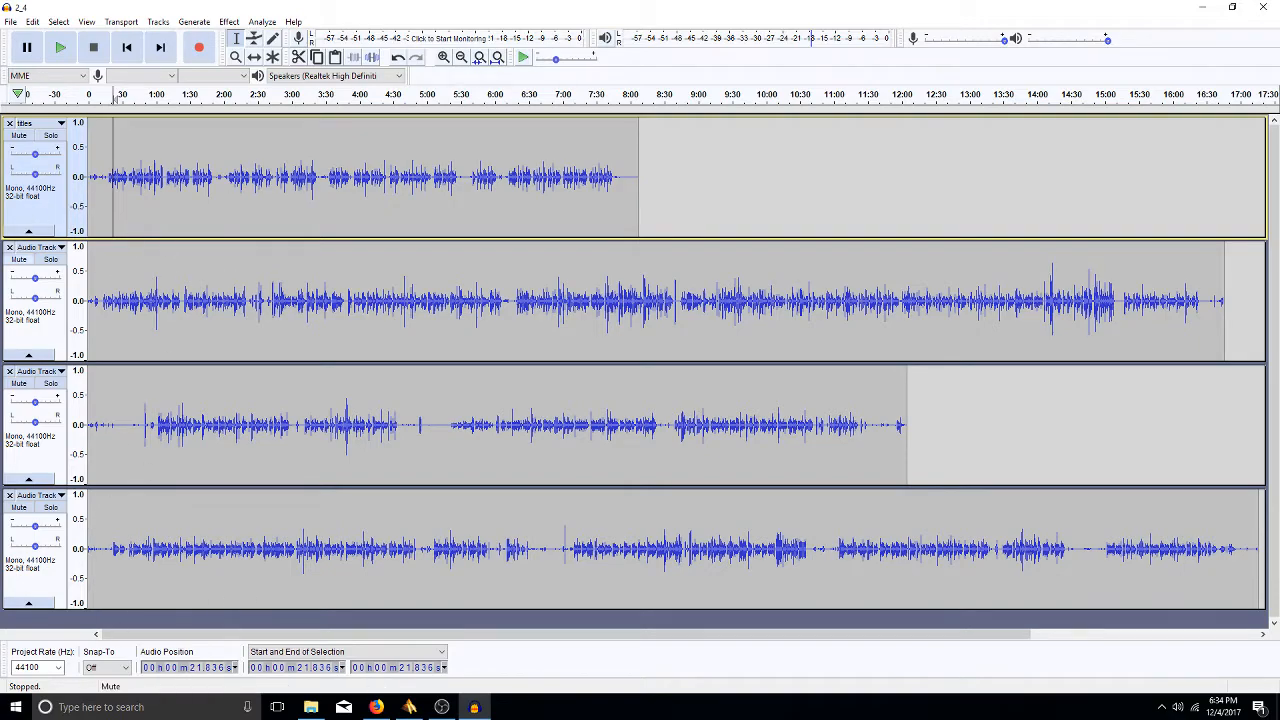
- Show the File menu's Save Other submenu listing MP3, WAV and OGG exports
left_click(12, 22)
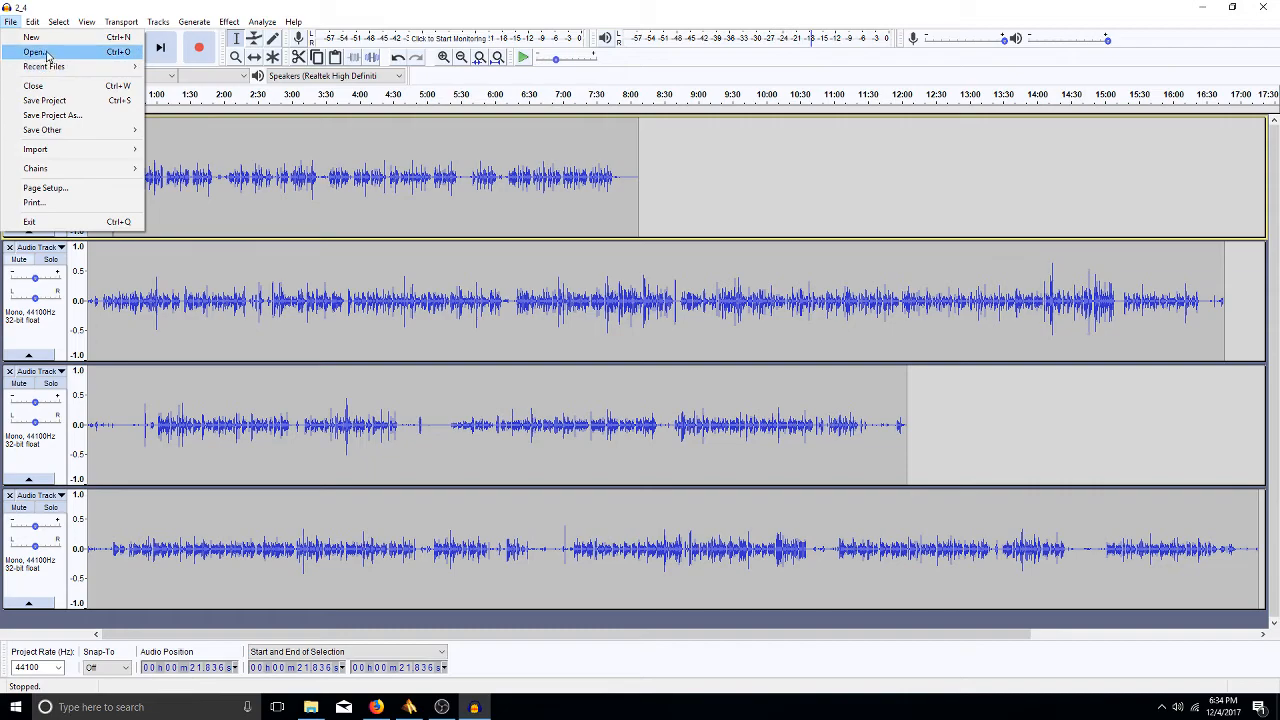
mouse_move(64, 72)
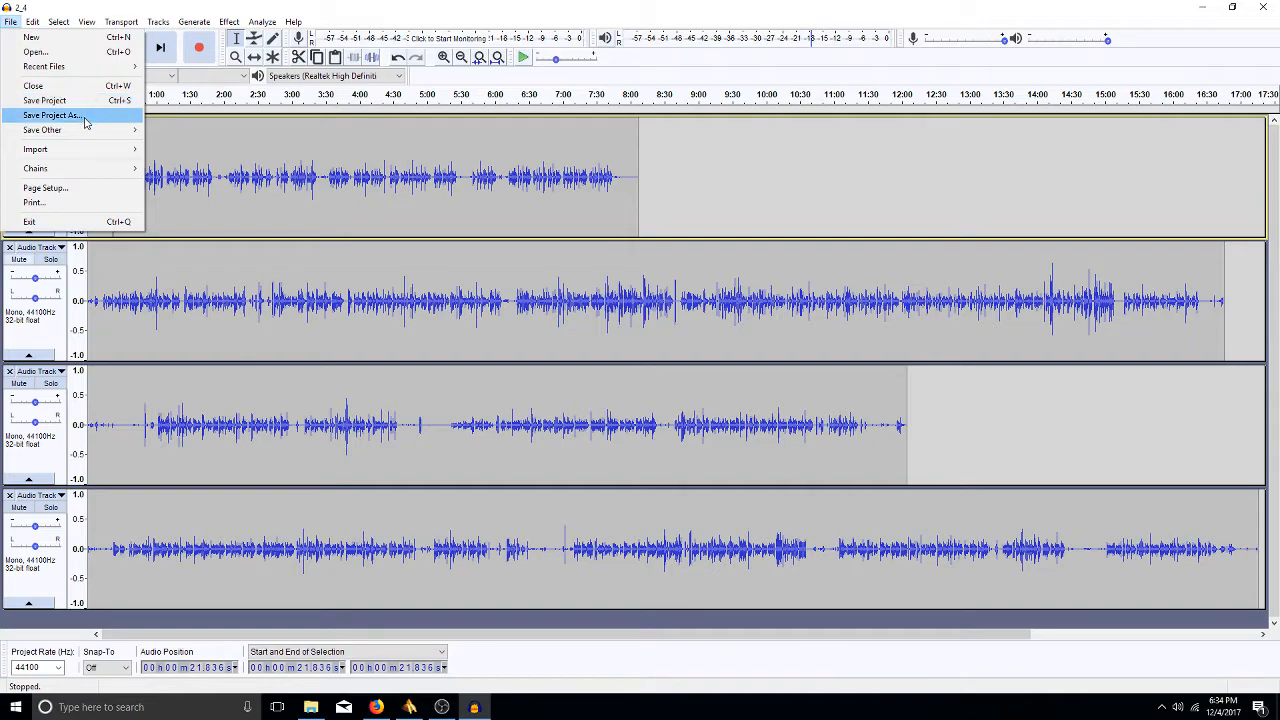
mouse_move(91, 134)
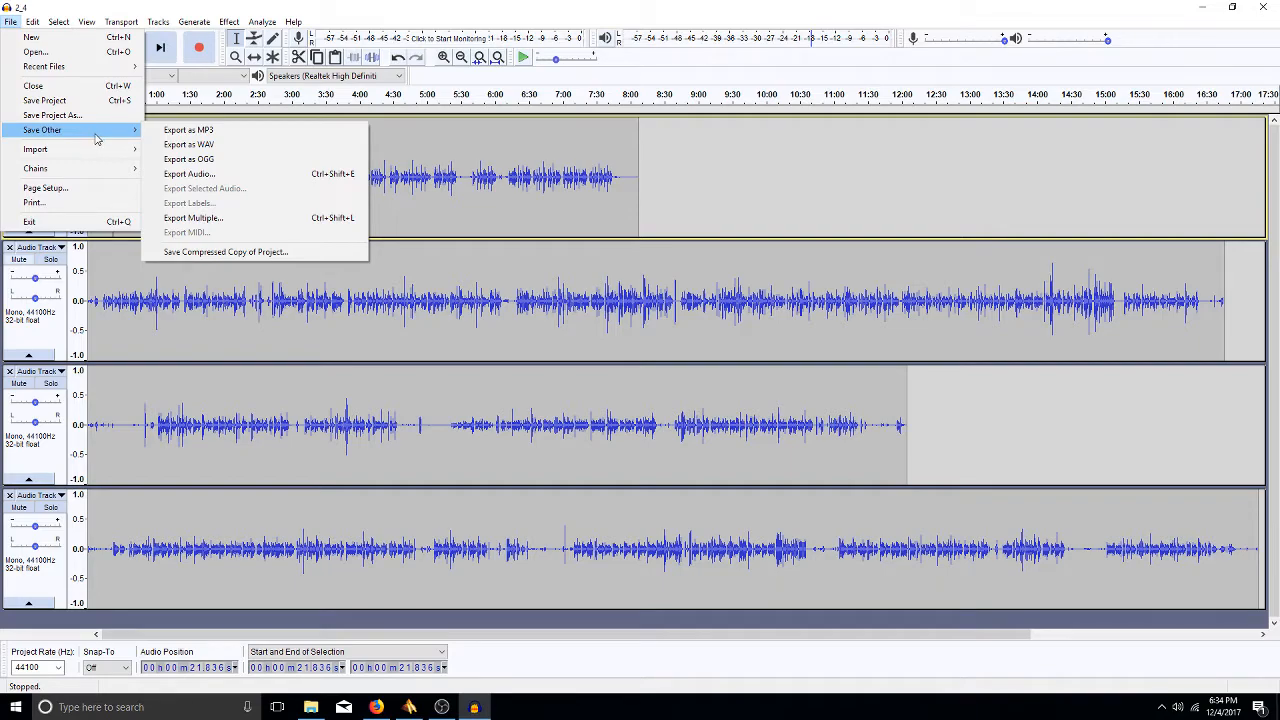
mouse_move(33, 22)
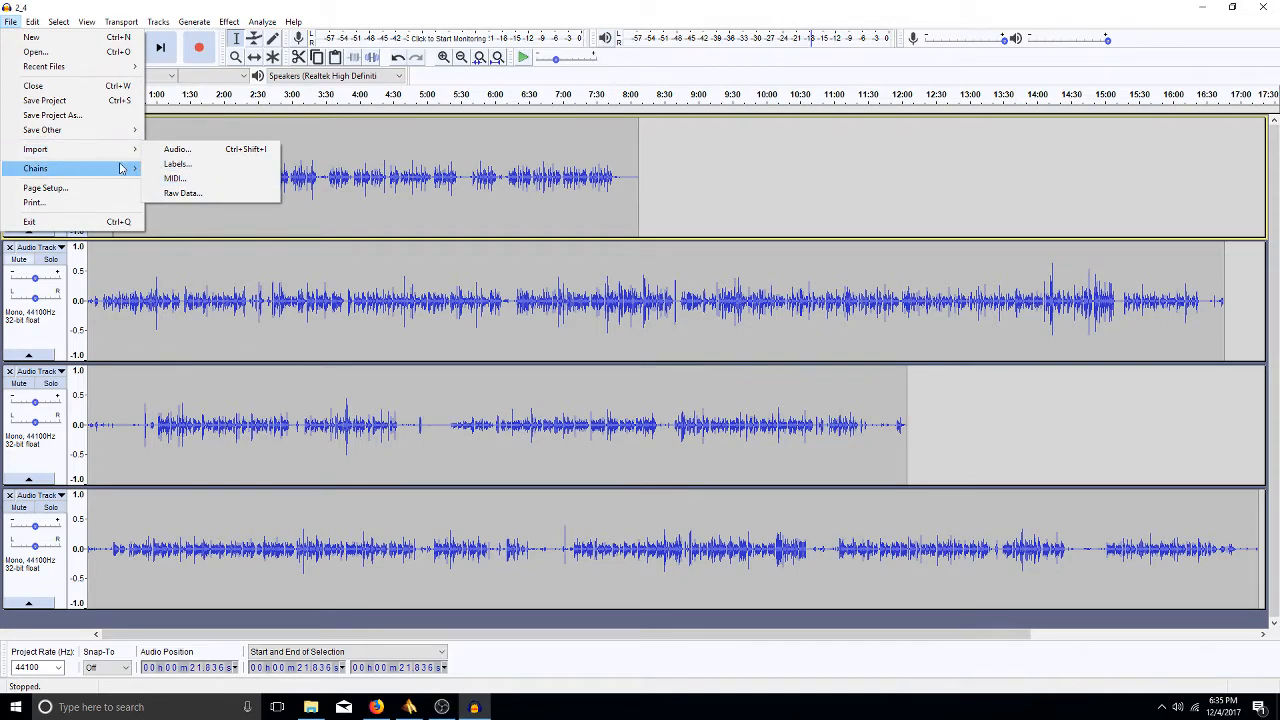
- Point to Page Setup in the open File menu
mouse_move(120, 168)
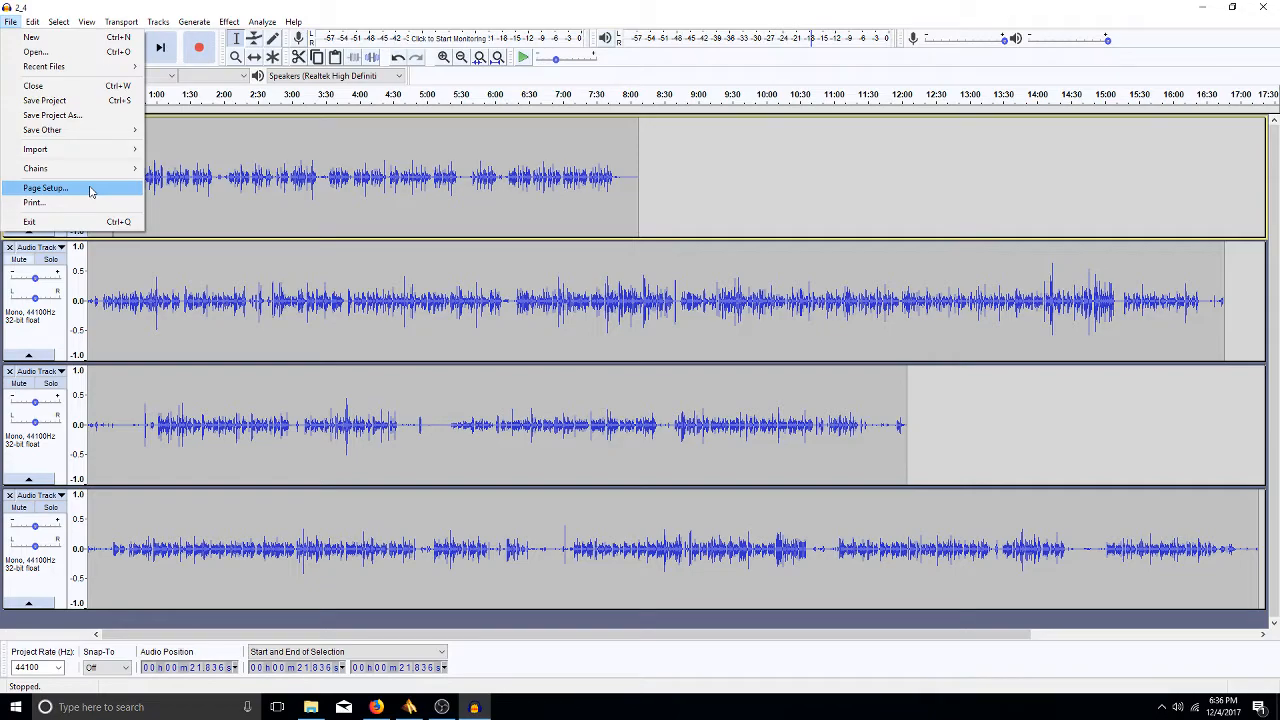
- Bring up File > Print and cancel the Microsoft Print to PDF dialog without printing
mouse_move(95, 170)
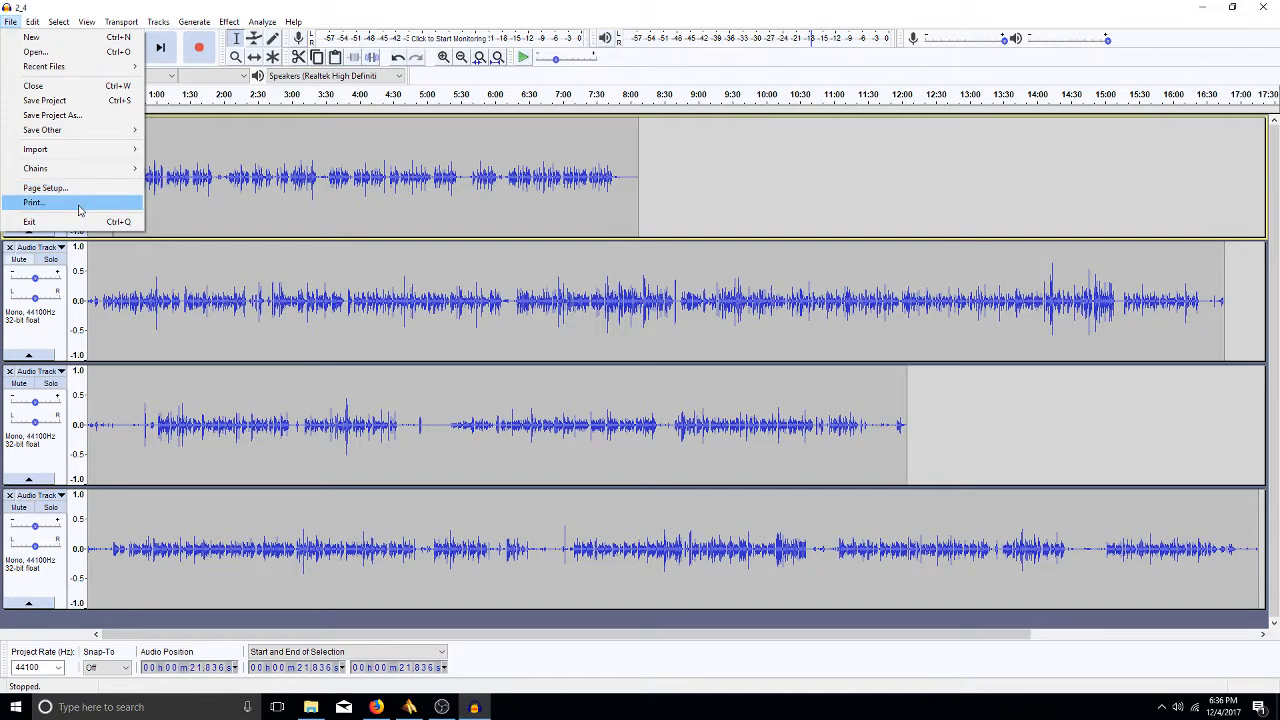
left_click(80, 203)
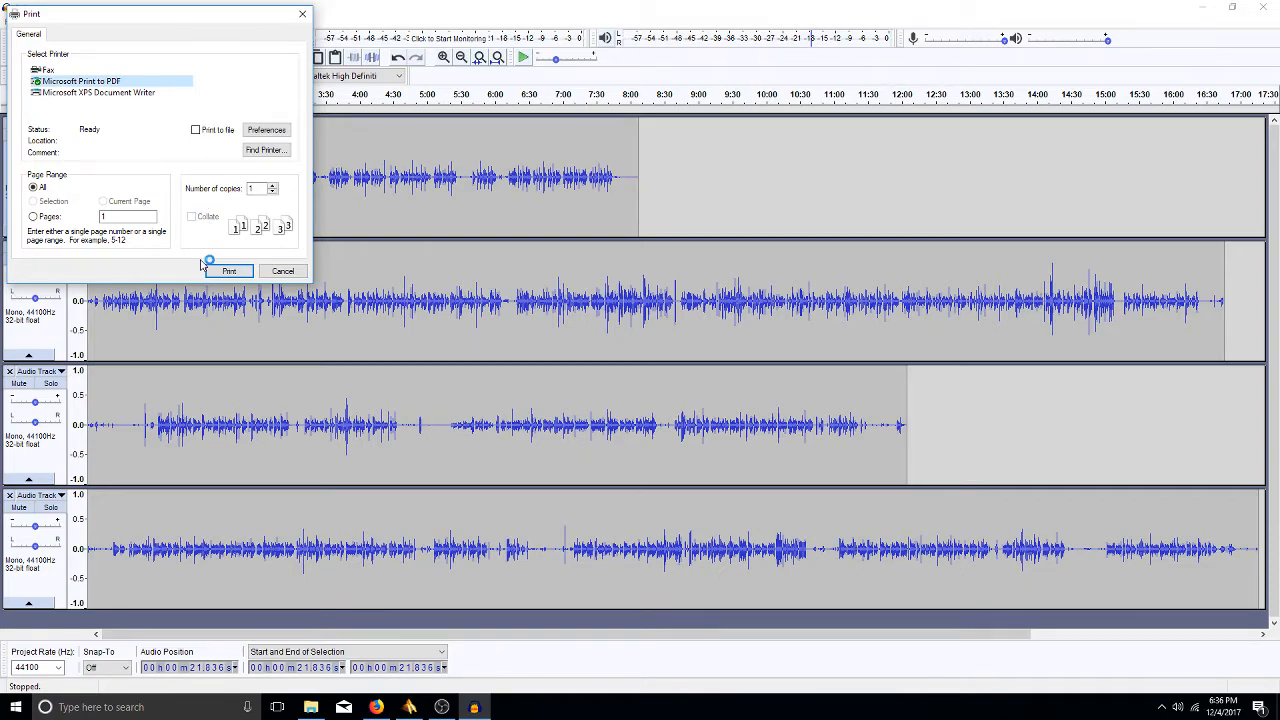
left_click(283, 271)
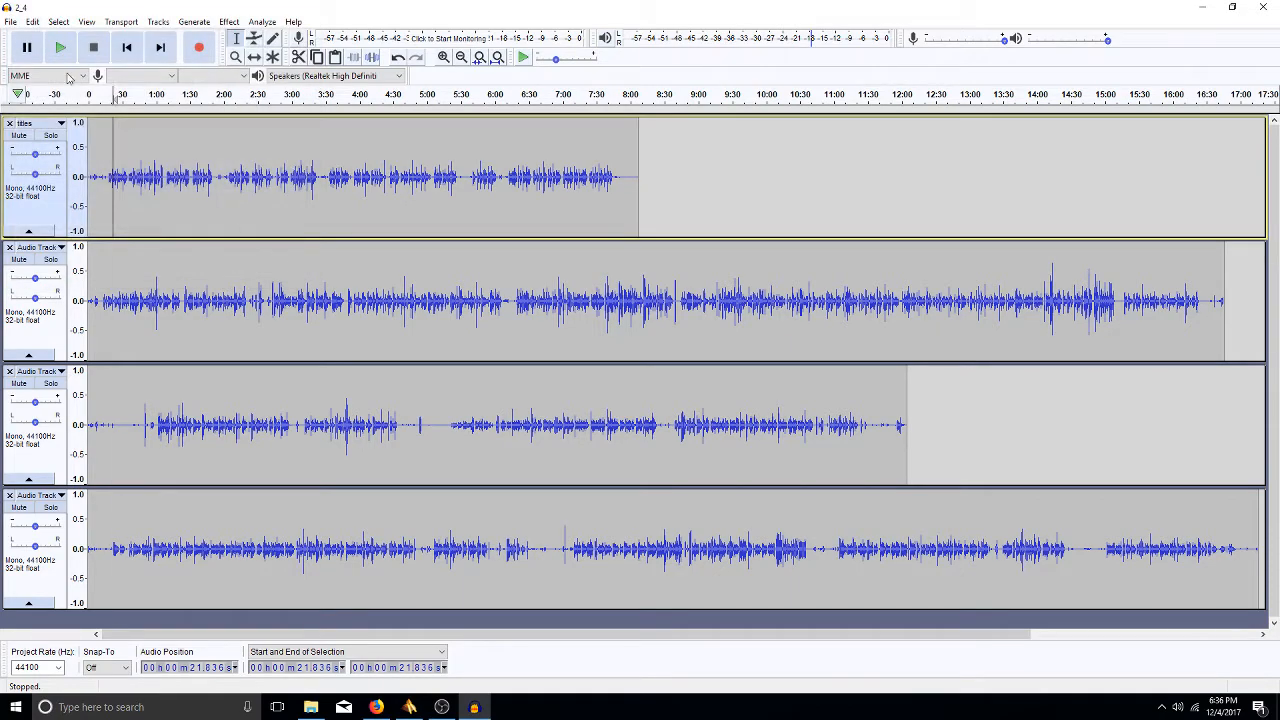
- Show the File menu, then slide across to the Edit menu offering Undo Pan
left_click(10, 21)
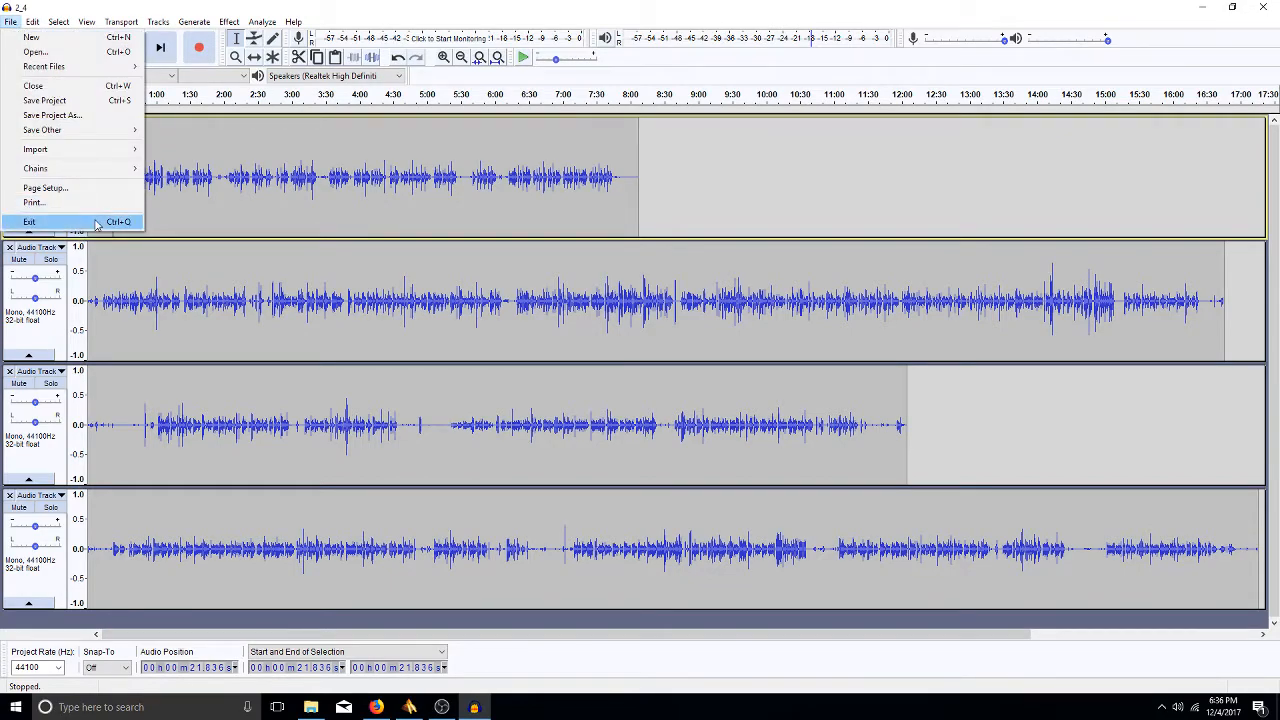
mouse_move(32, 25)
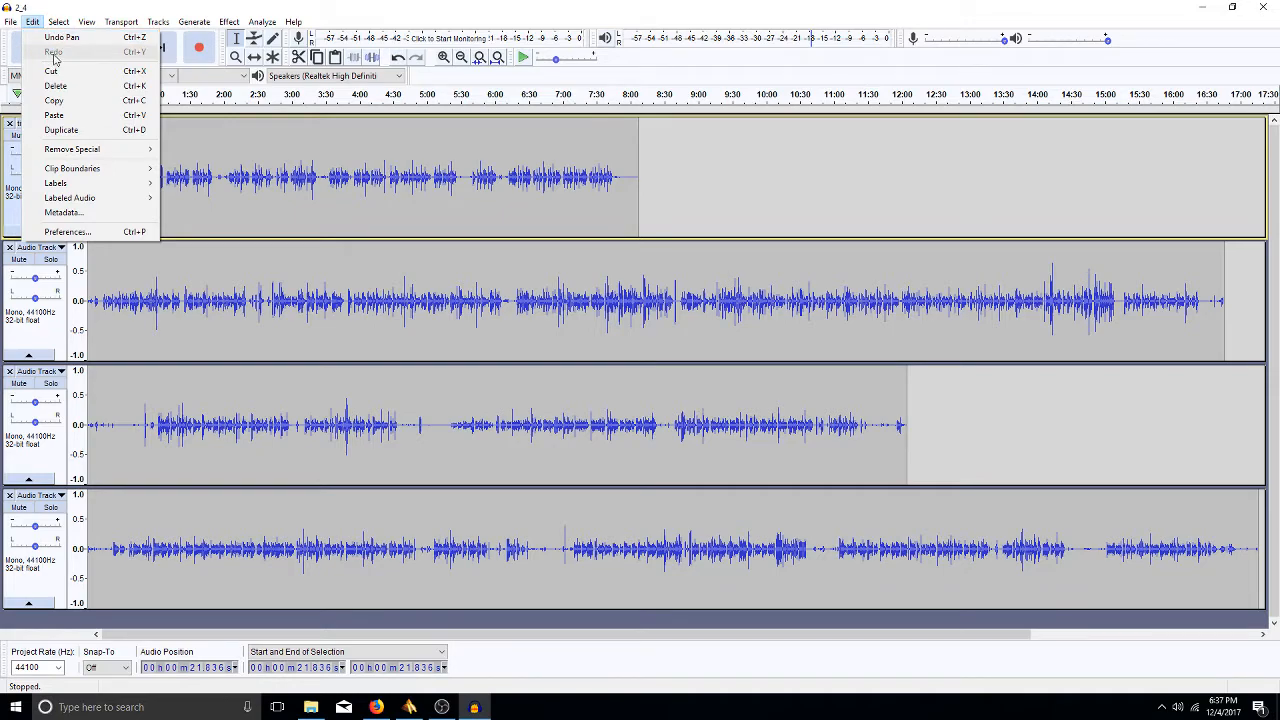
key("Right")
key("Right")
left_click(30, 24)
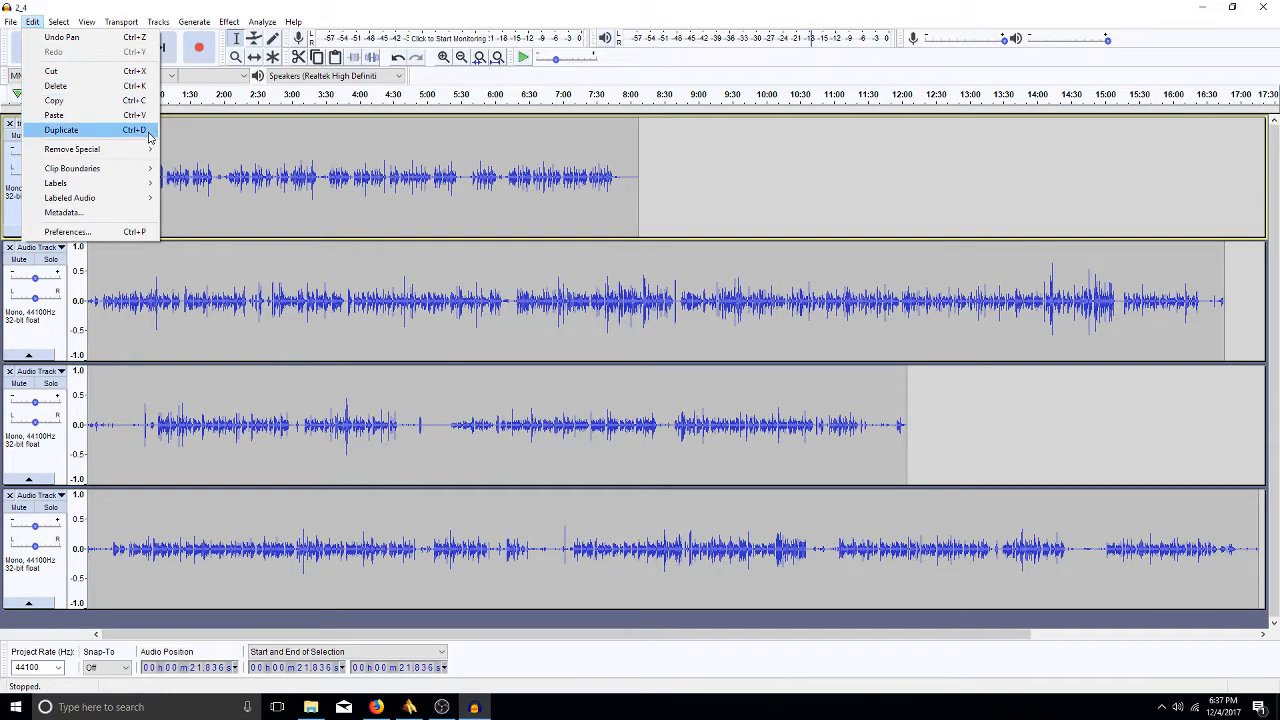
mouse_move(147, 150)
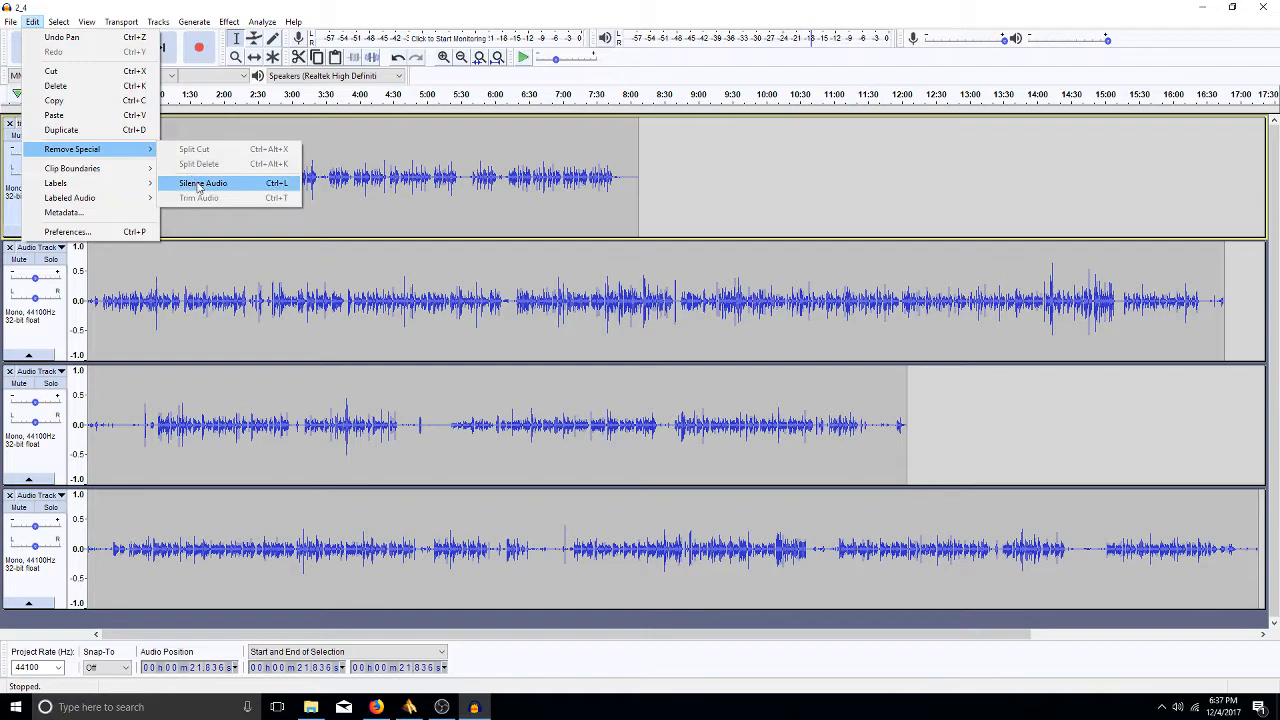
mouse_move(135, 176)
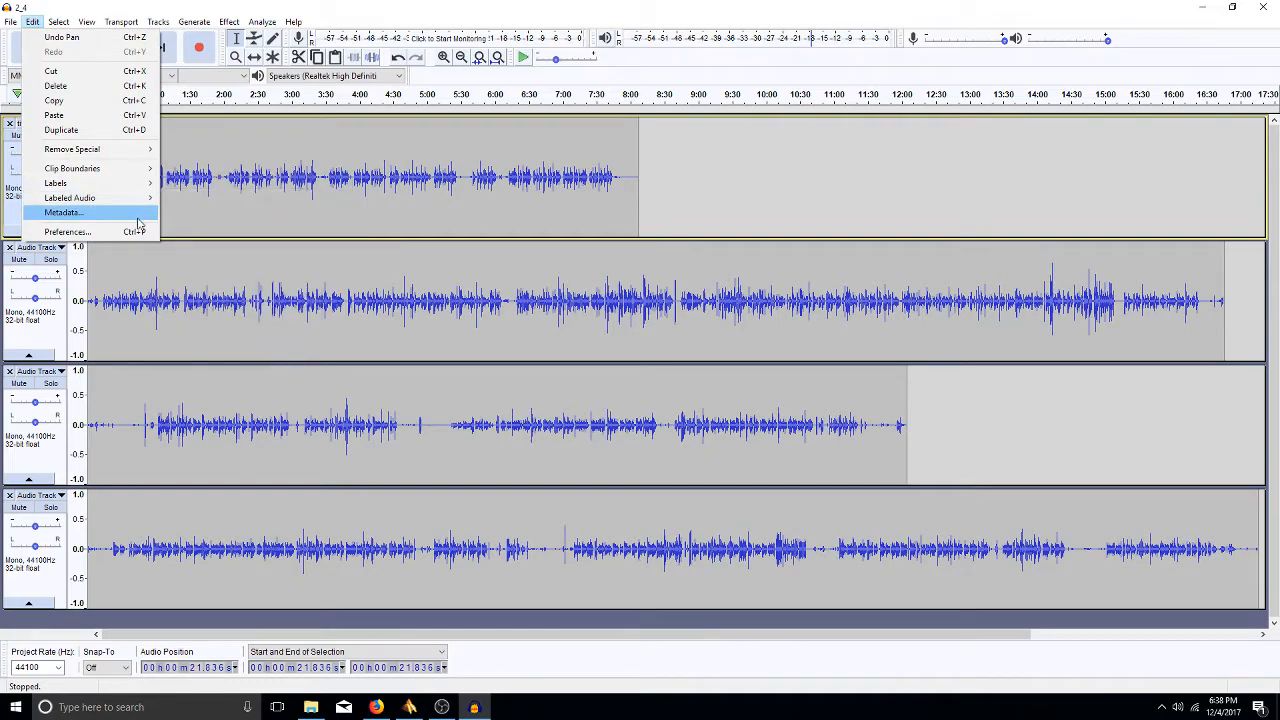
- Duplicate the titles clip into a fifth track, silence it with Ctrl+L, then undo
left_click(318, 312)
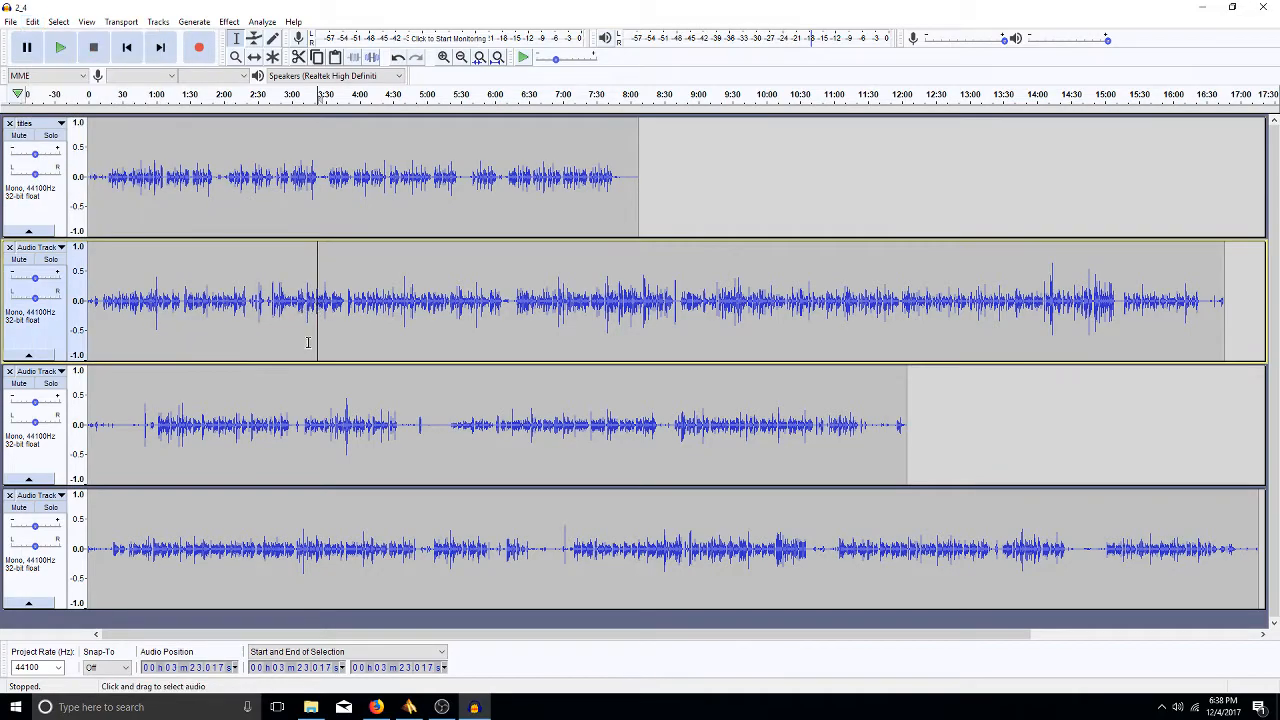
double_click(184, 176)
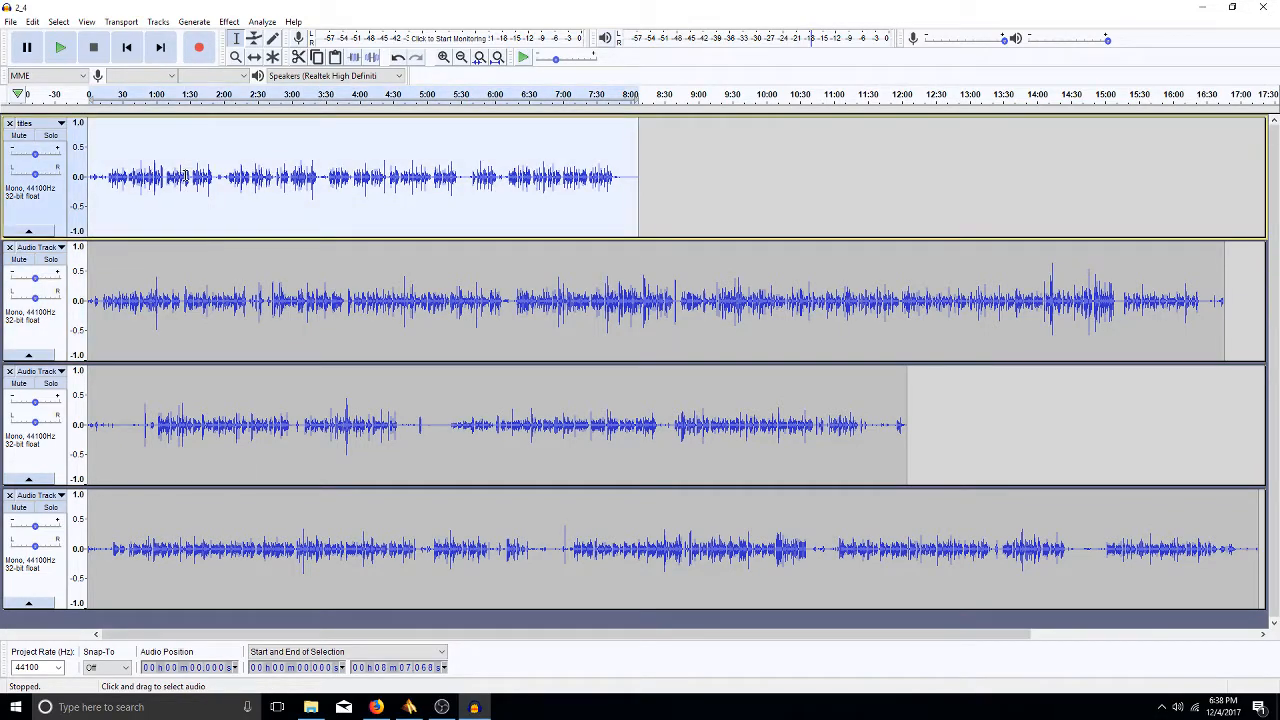
key("ctrl+d")
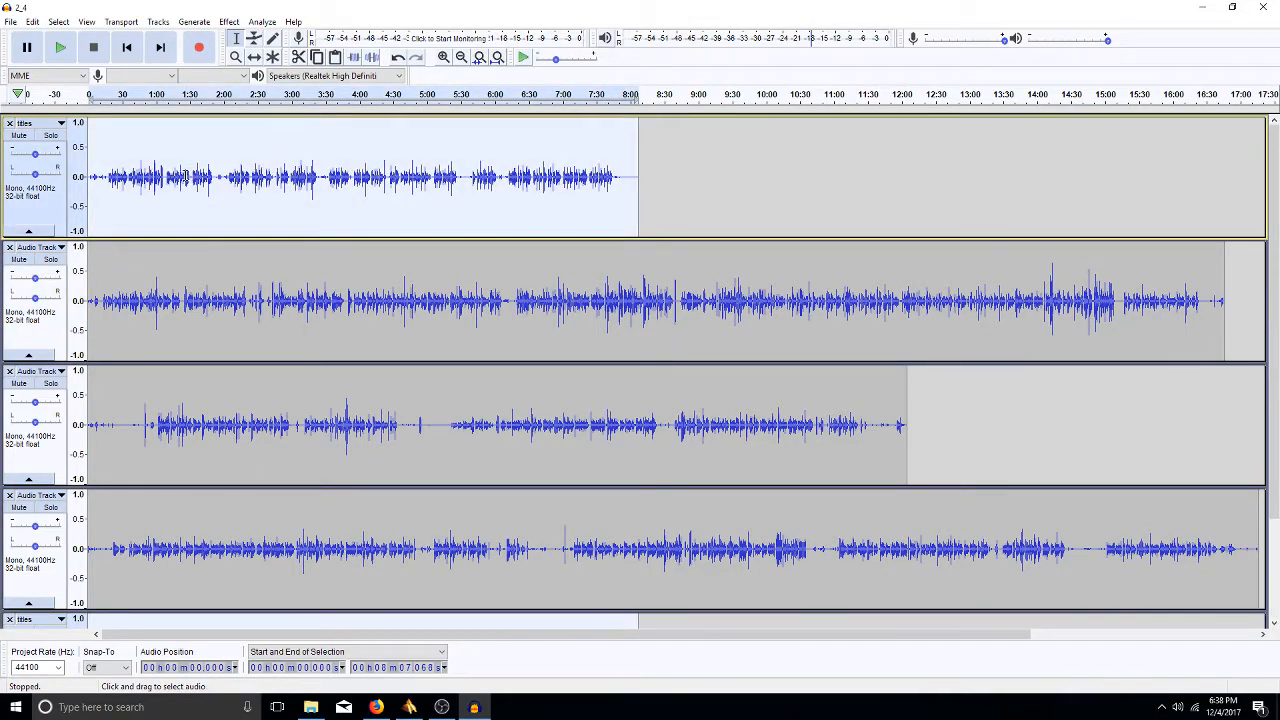
key("ctrl+shift+f")
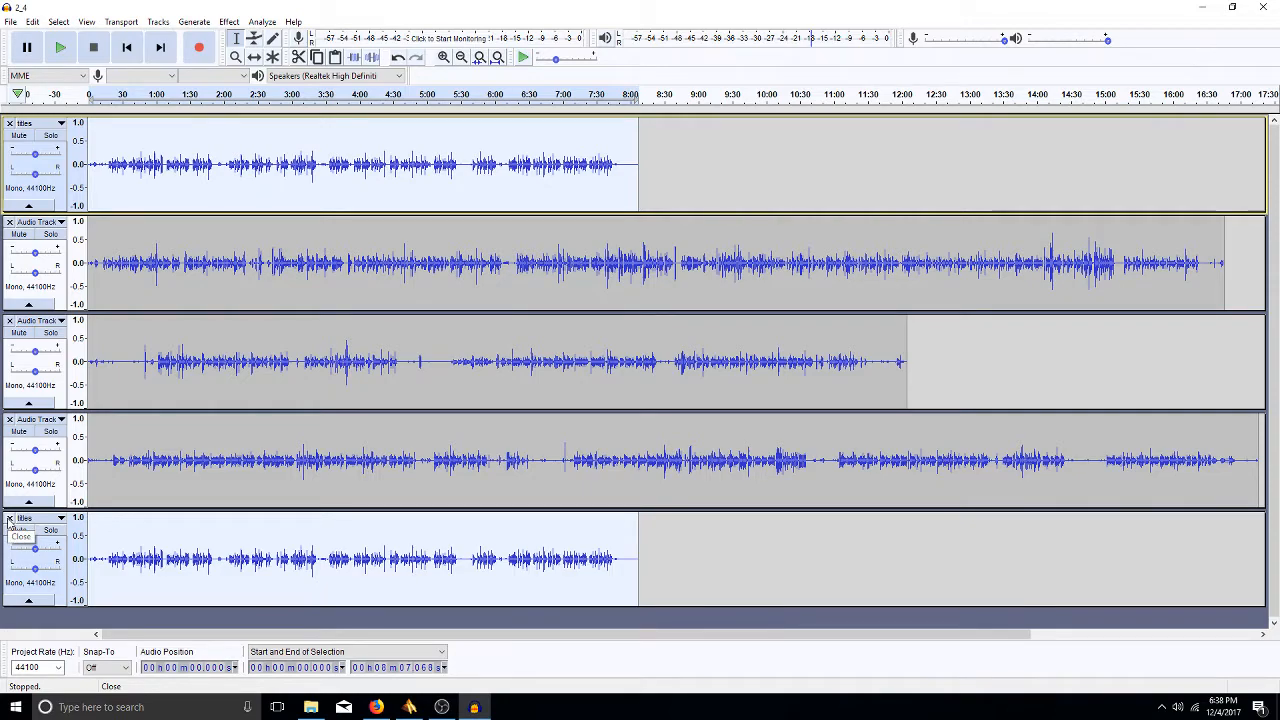
key("ctrl+l")
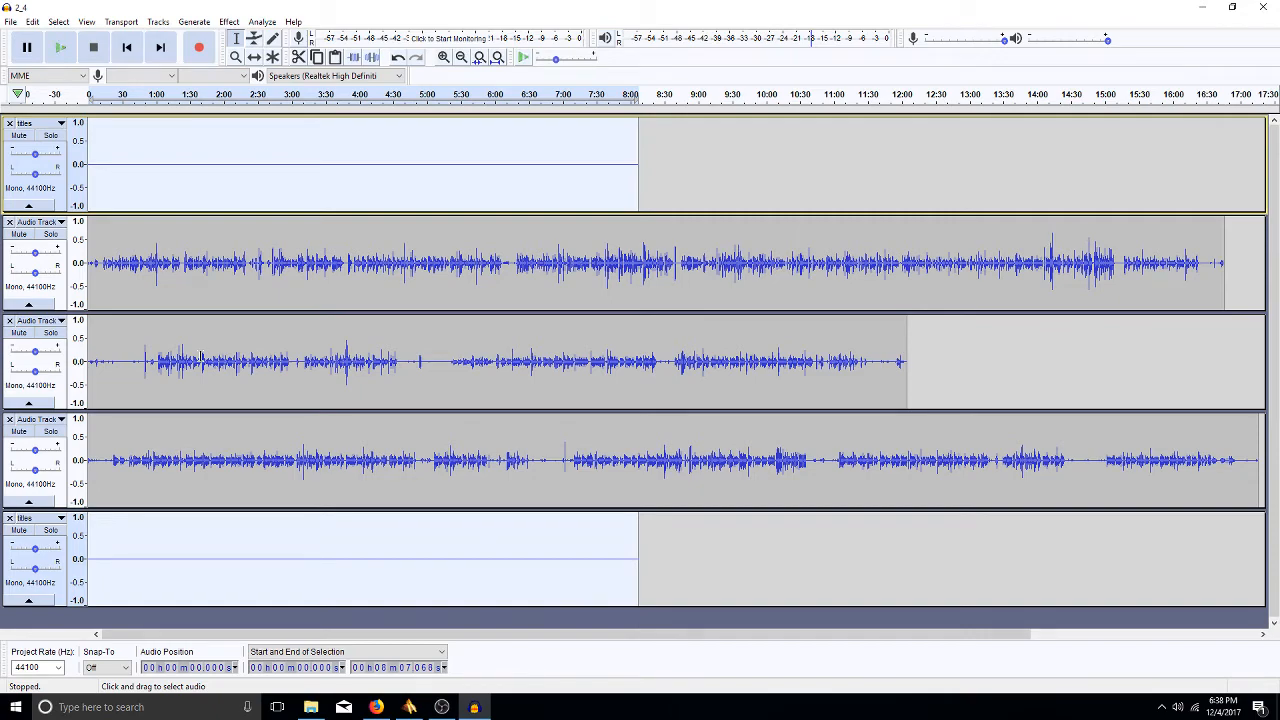
key("ctrl+z")
key("ctrl+z")
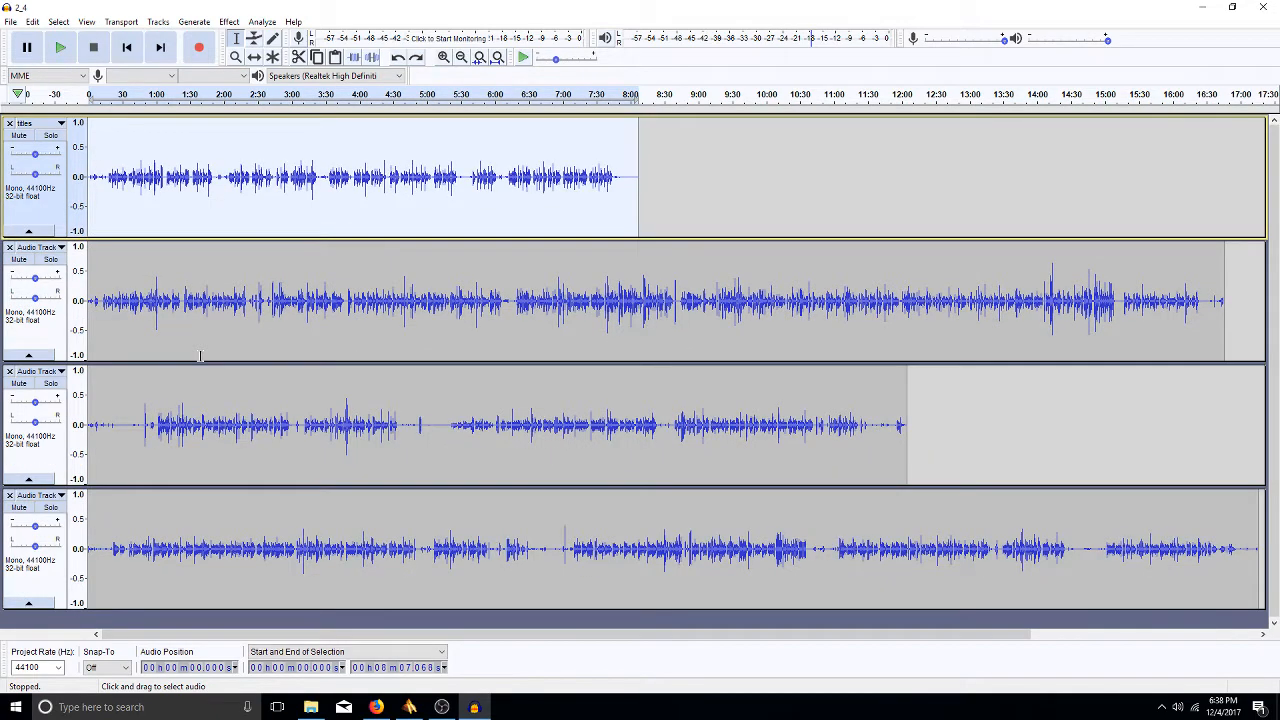
left_click_drag(440, 433, 595, 436)
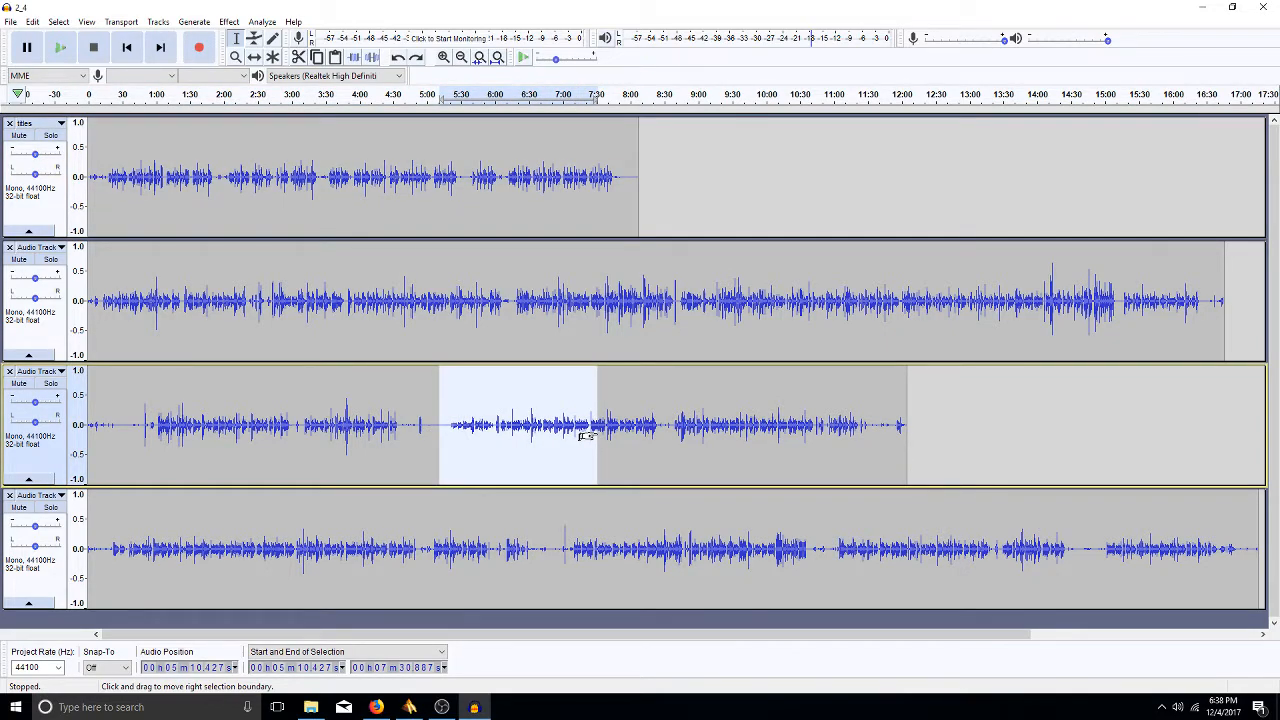
key("ctrl+l")
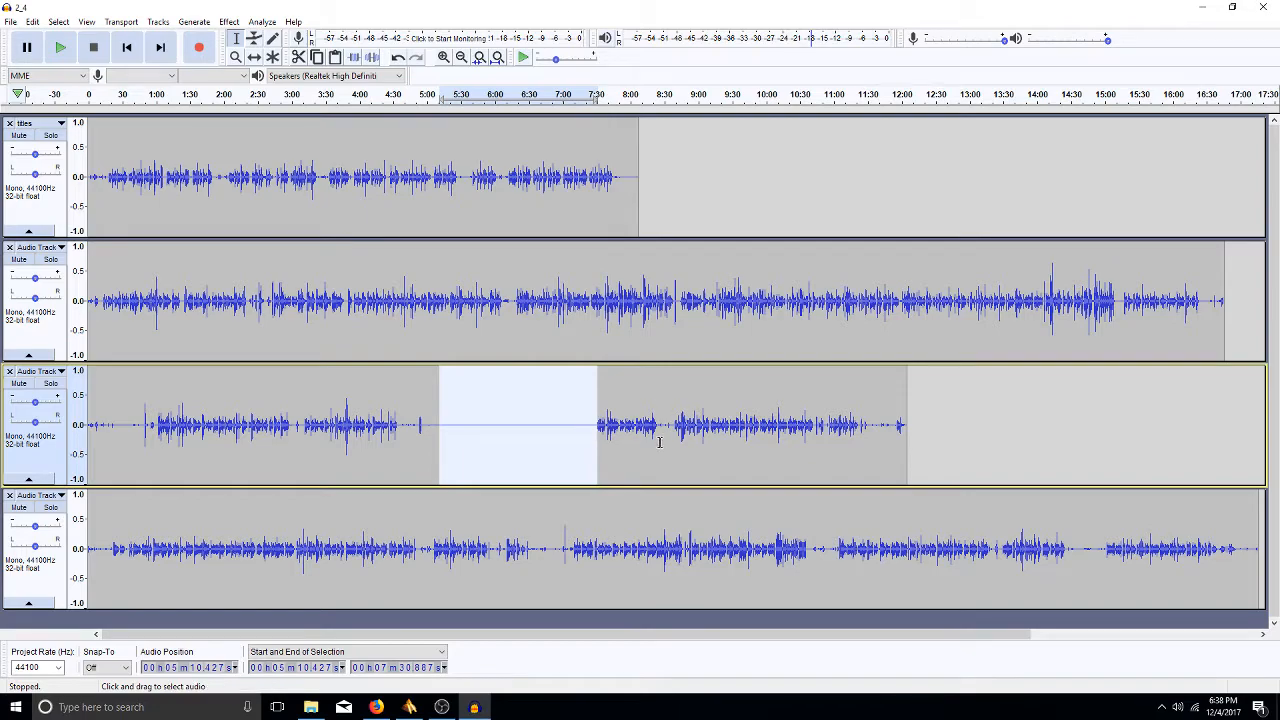
mouse_move(656, 425)
left_mouse_down()
mouse_move(687, 425)
mouse_move(671, 440)
left_mouse_up()
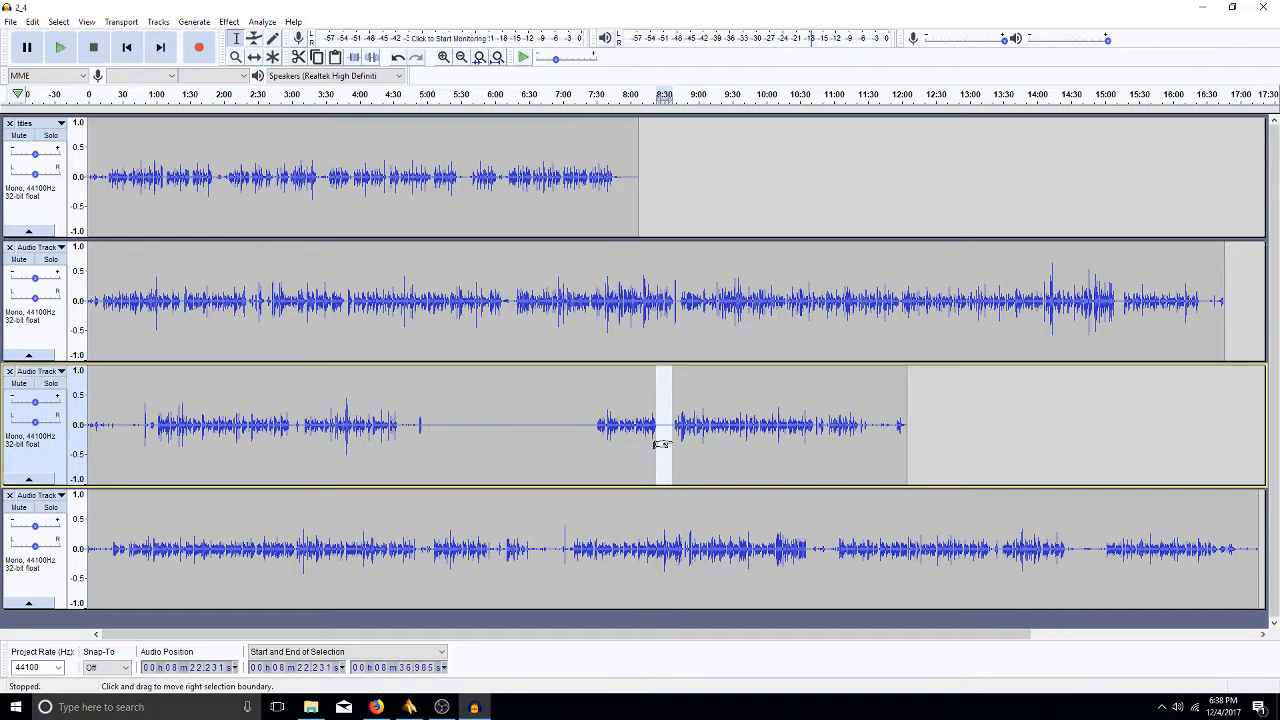
left_click(635, 440)
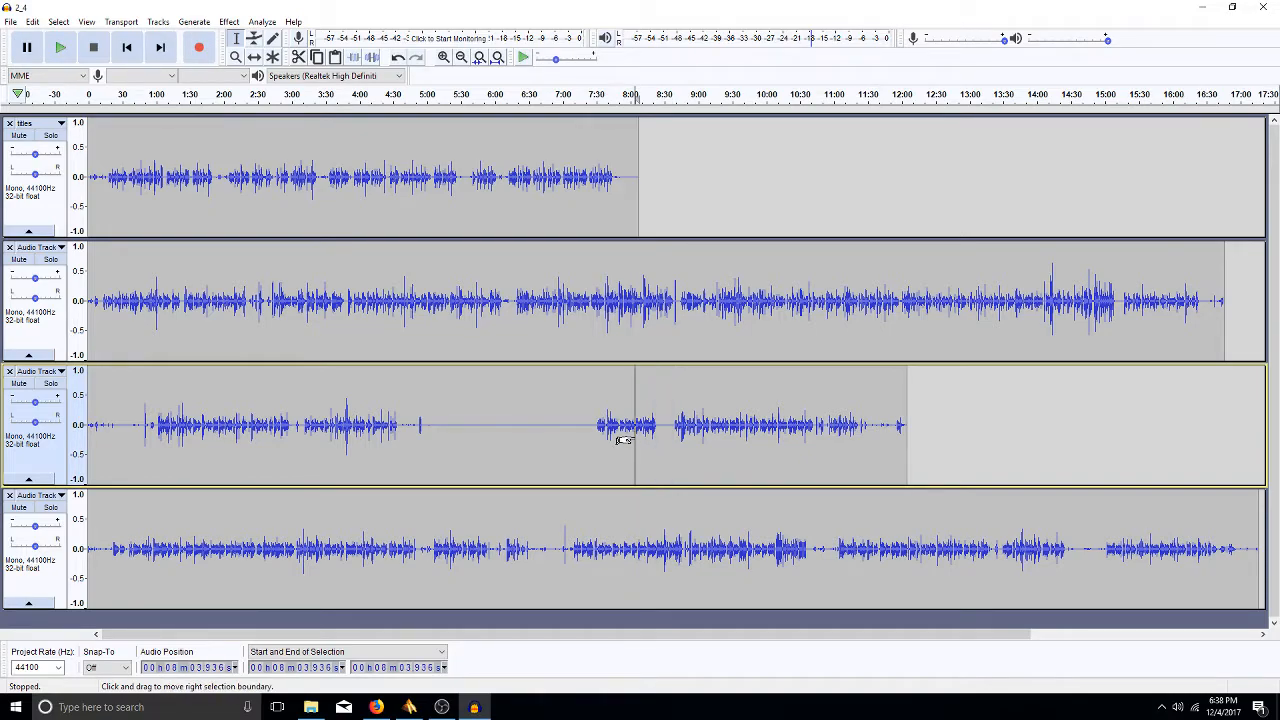
left_click(495, 443)
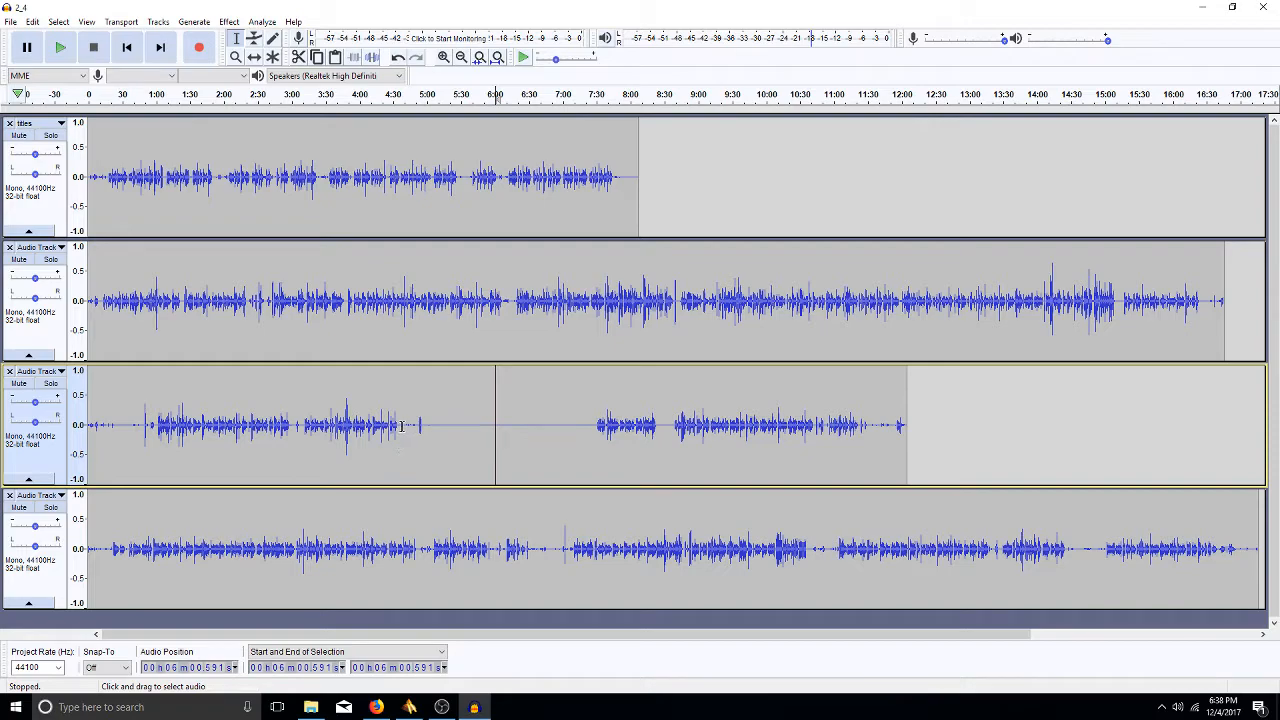
left_click_drag(401, 424, 482, 429)
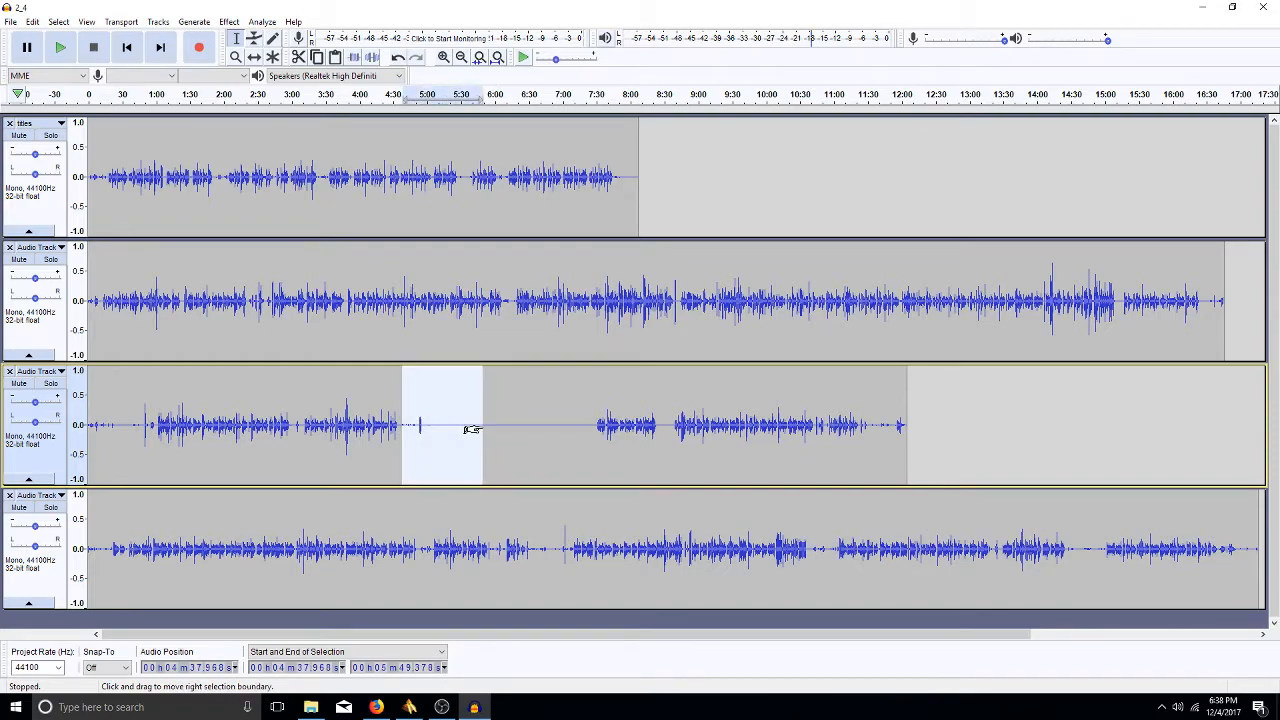
key("ctrl+l")
left_click(467, 407)
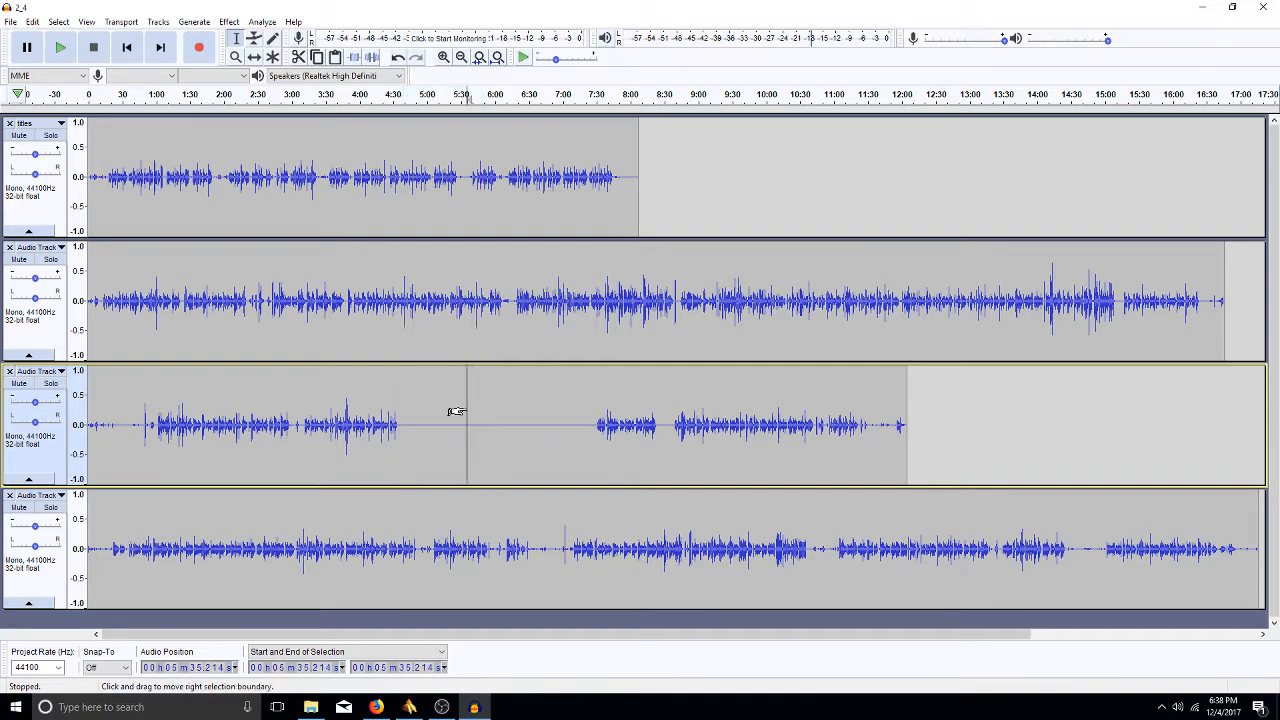
key("ctrl+z")
key("ctrl+z")
key("ctrl+z")
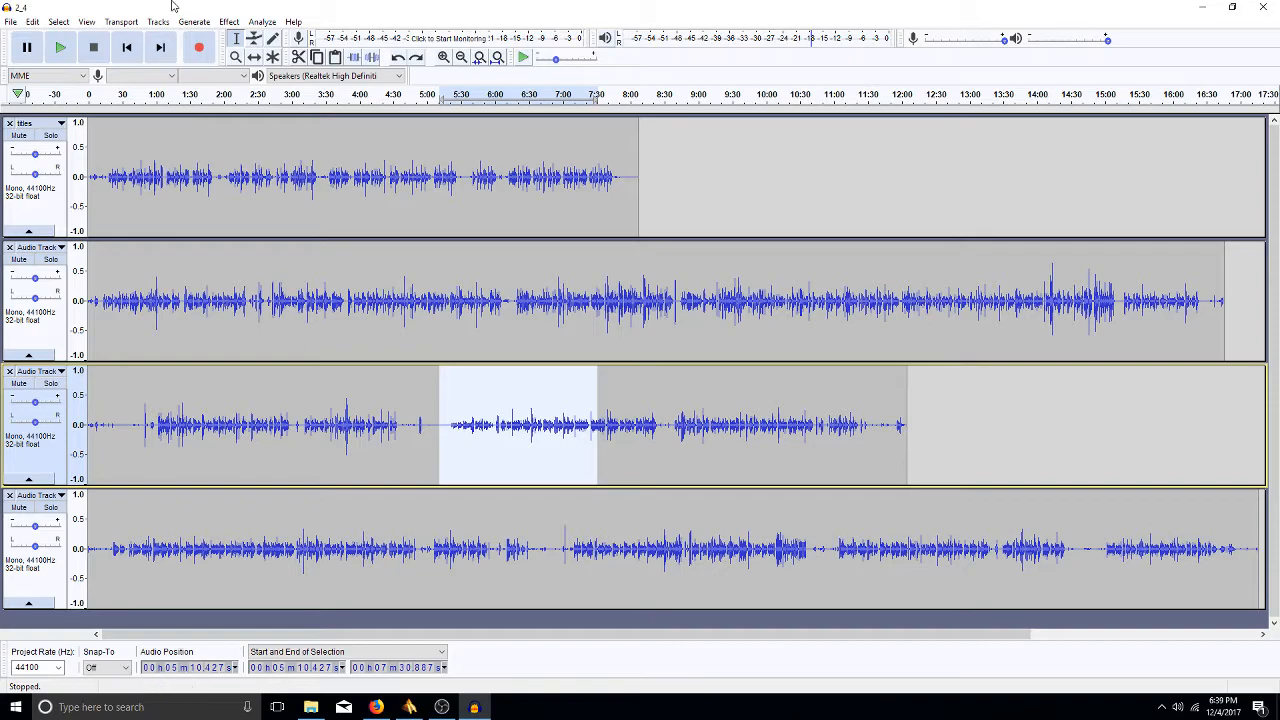
left_click(60, 23)
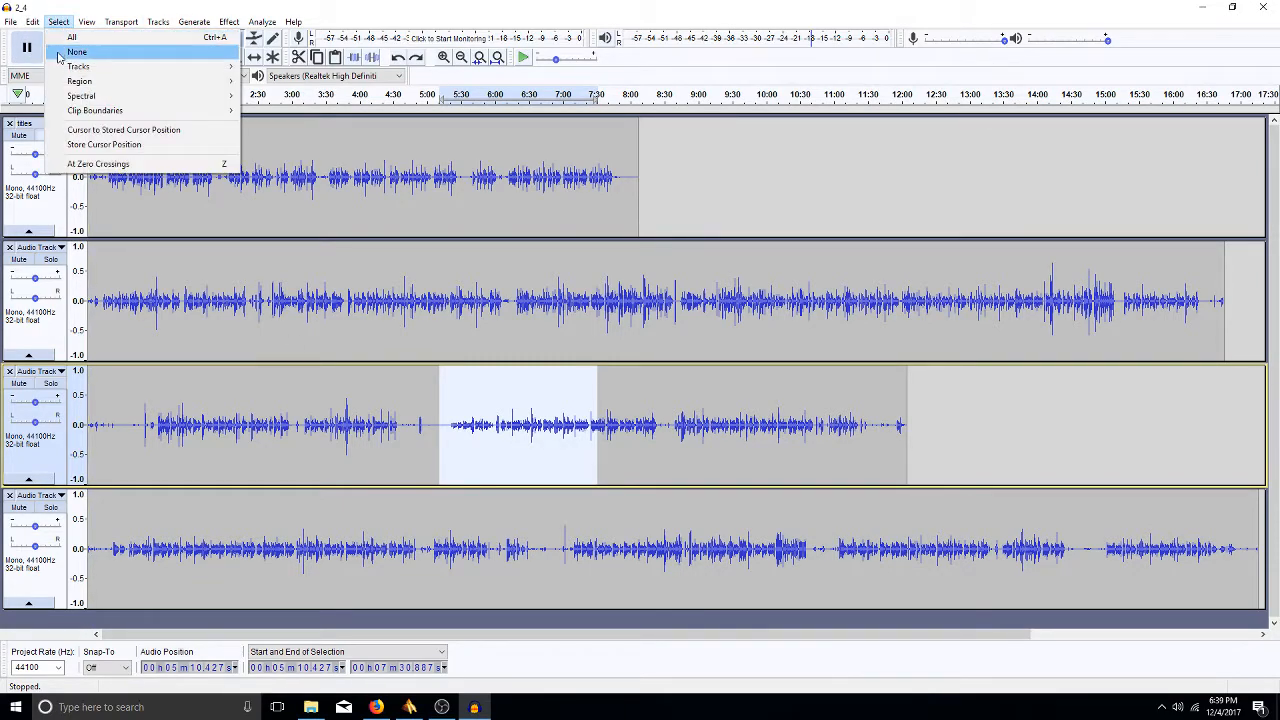
mouse_move(95, 72)
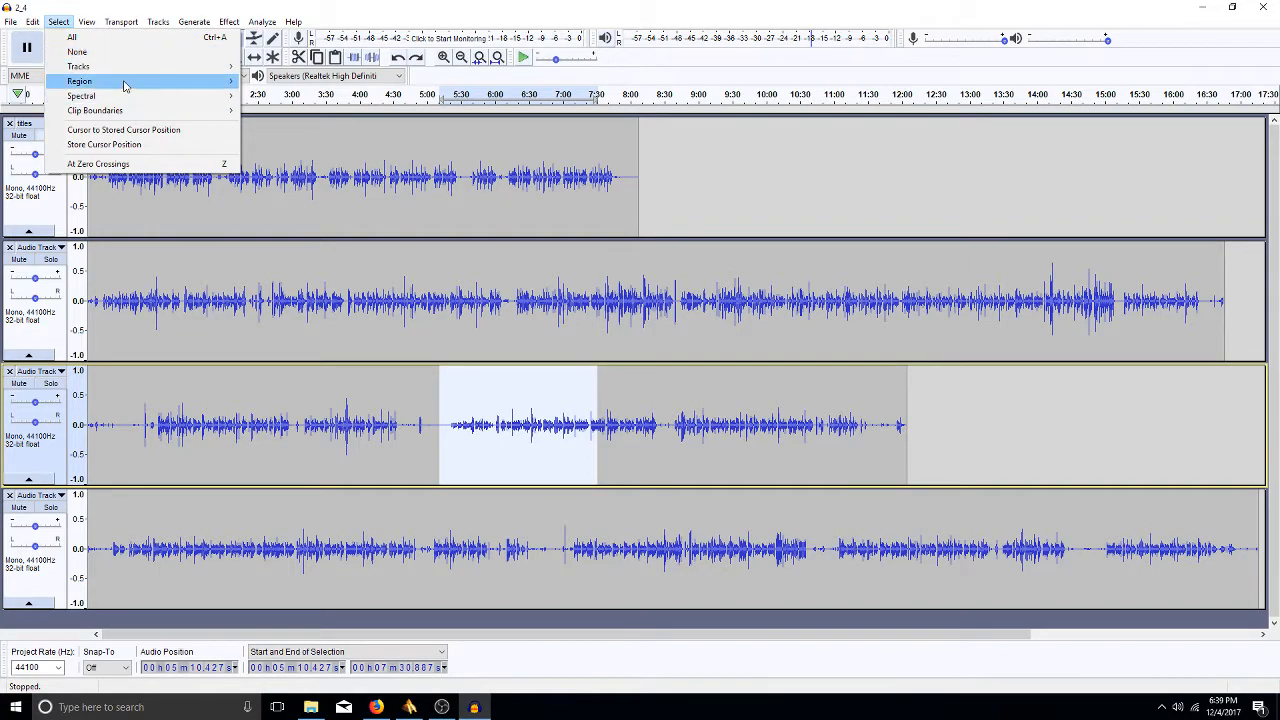
mouse_move(86, 24)
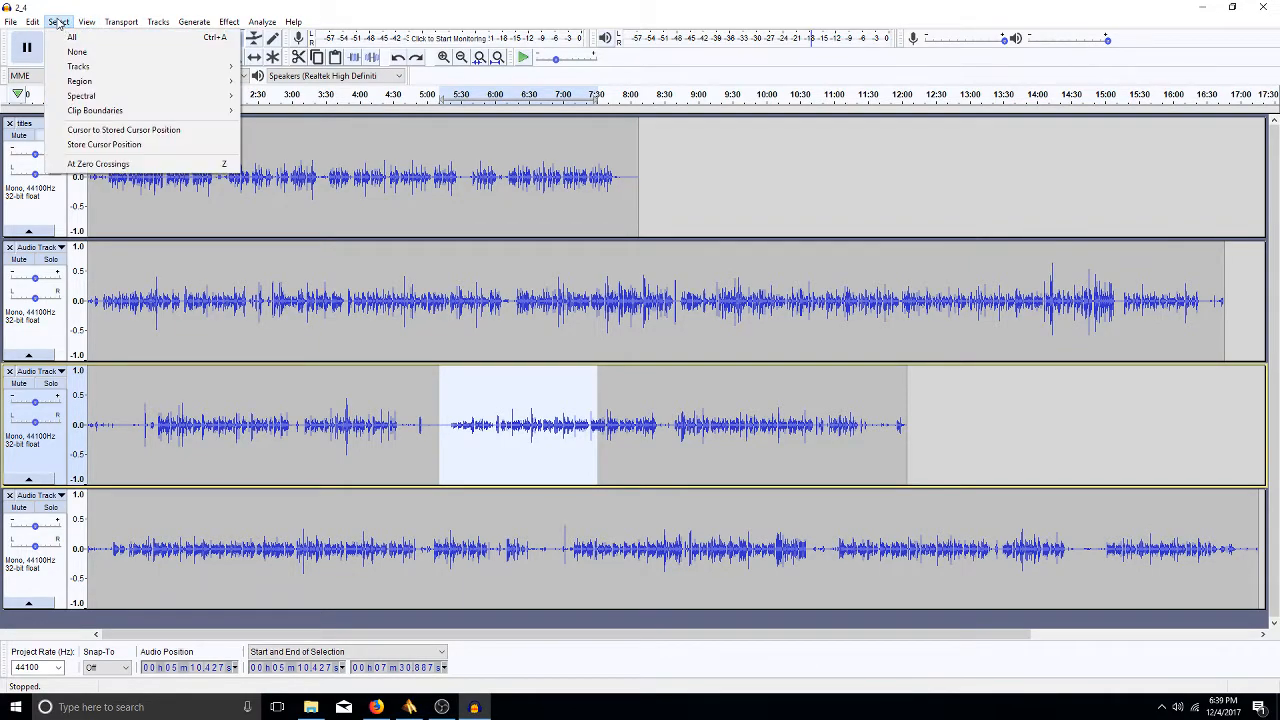
left_click(86, 28)
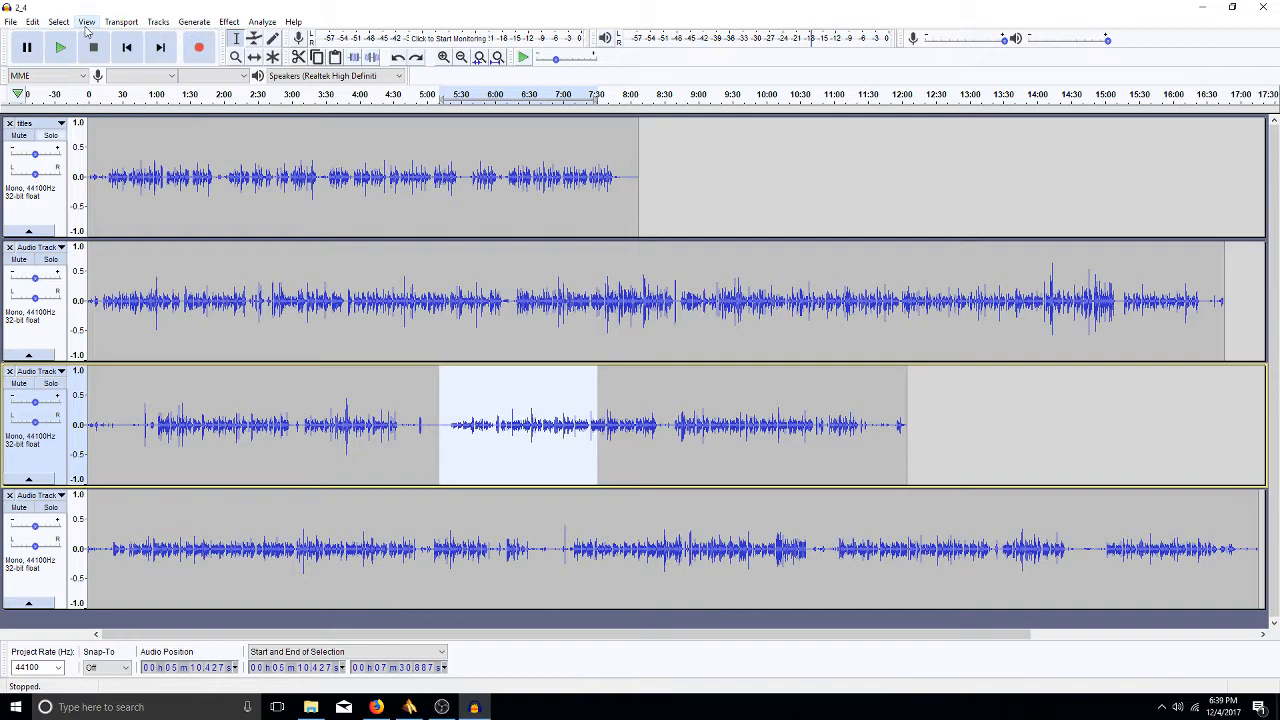
- Clear the third track's selection and try Zoom Out, Zoom In and Fit Project
left_click(87, 24)
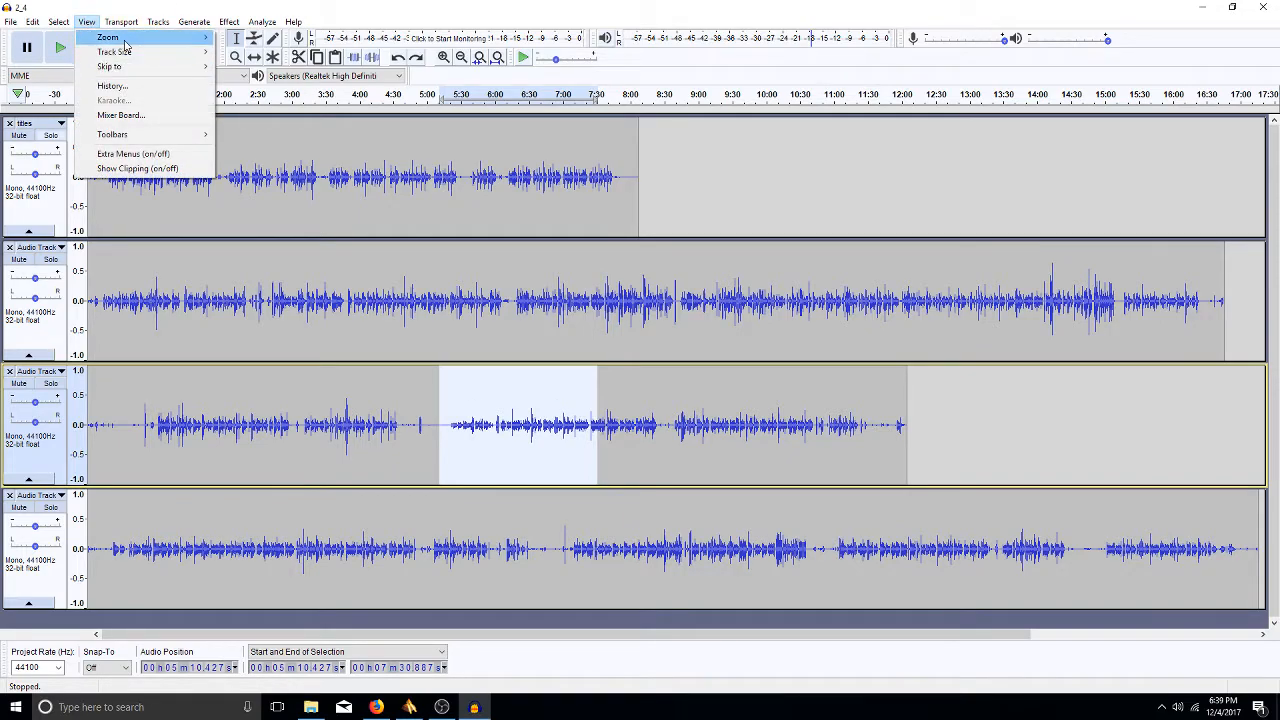
mouse_move(125, 44)
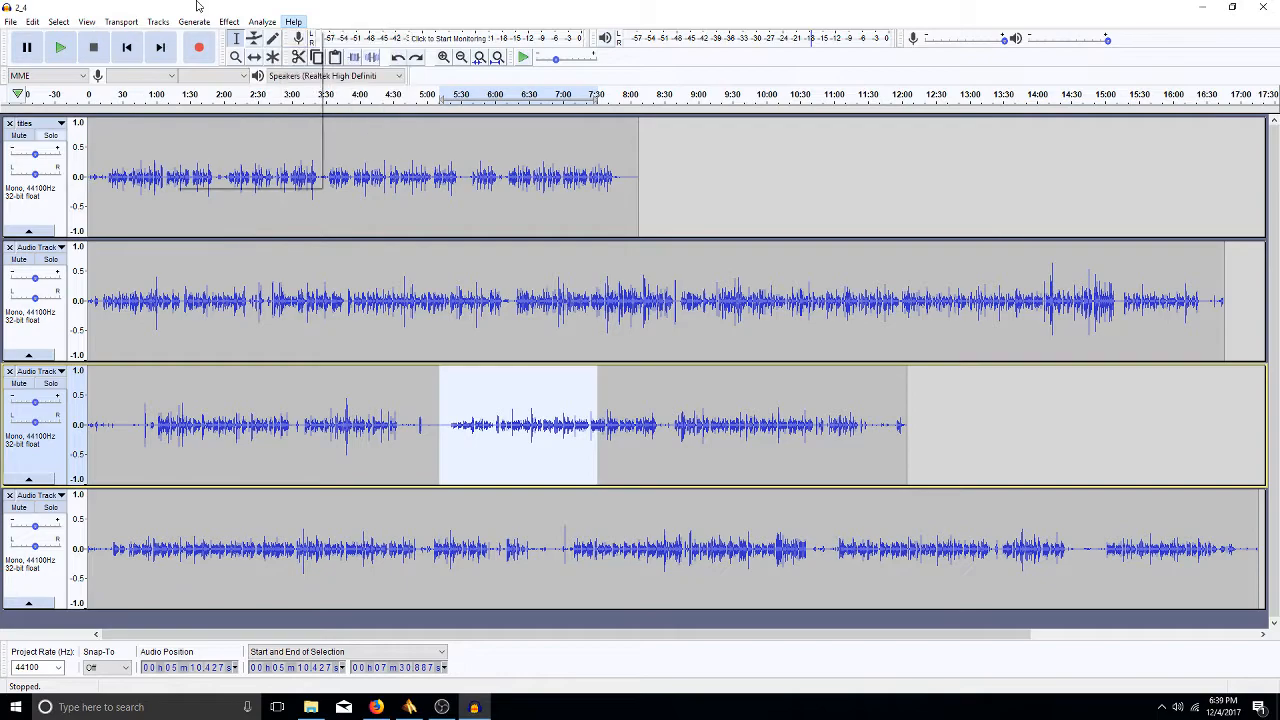
left_click(508, 151)
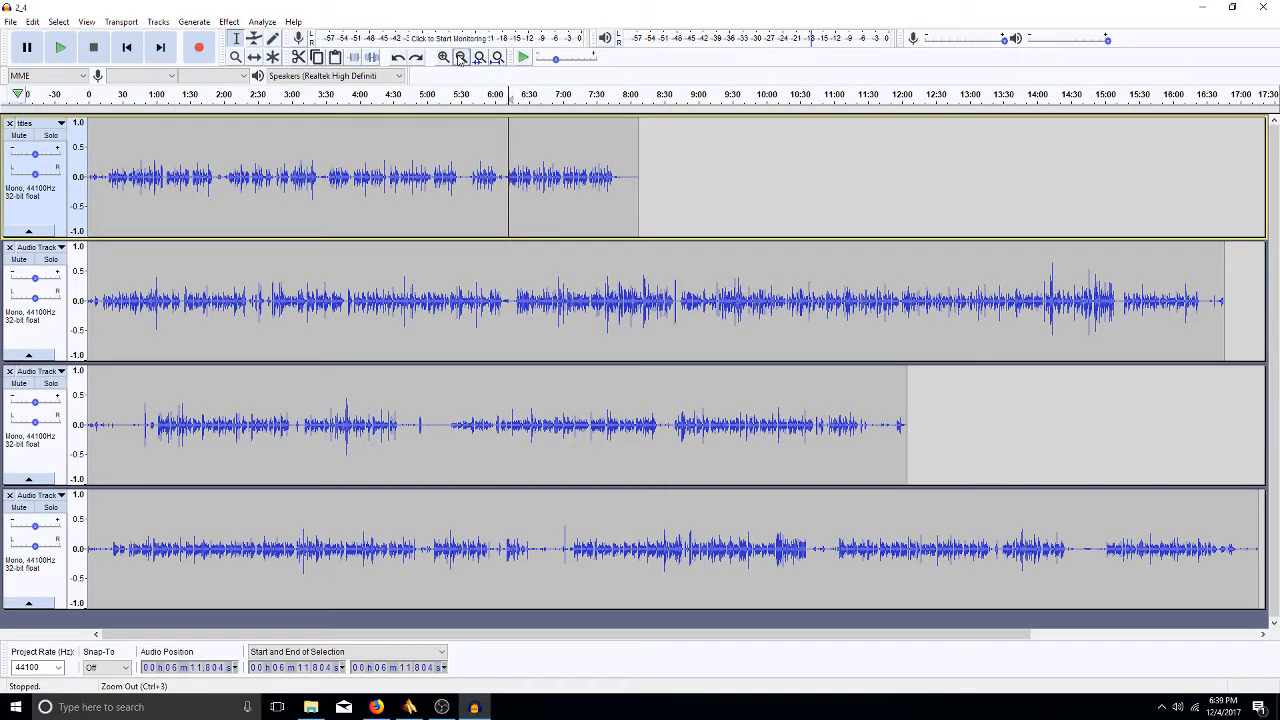
left_click(460, 57)
left_click(460, 57)
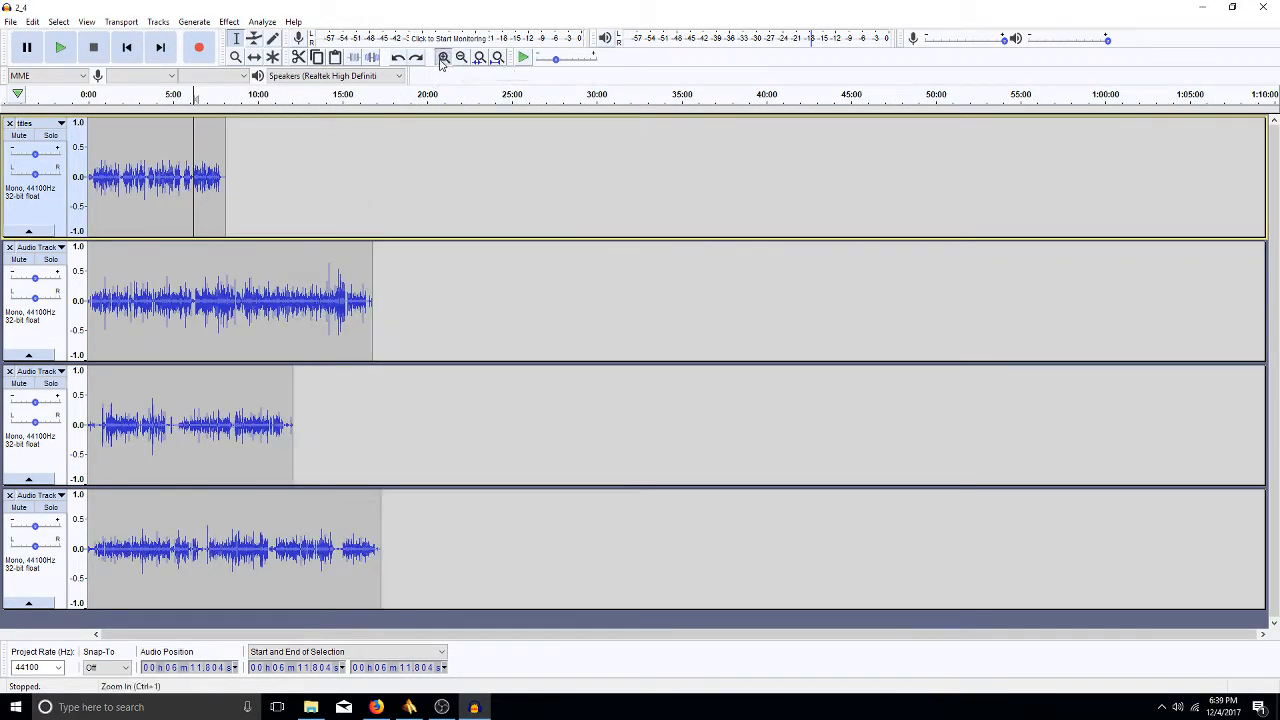
left_click(443, 57)
left_click(443, 57)
left_click(443, 57)
left_click(497, 57)
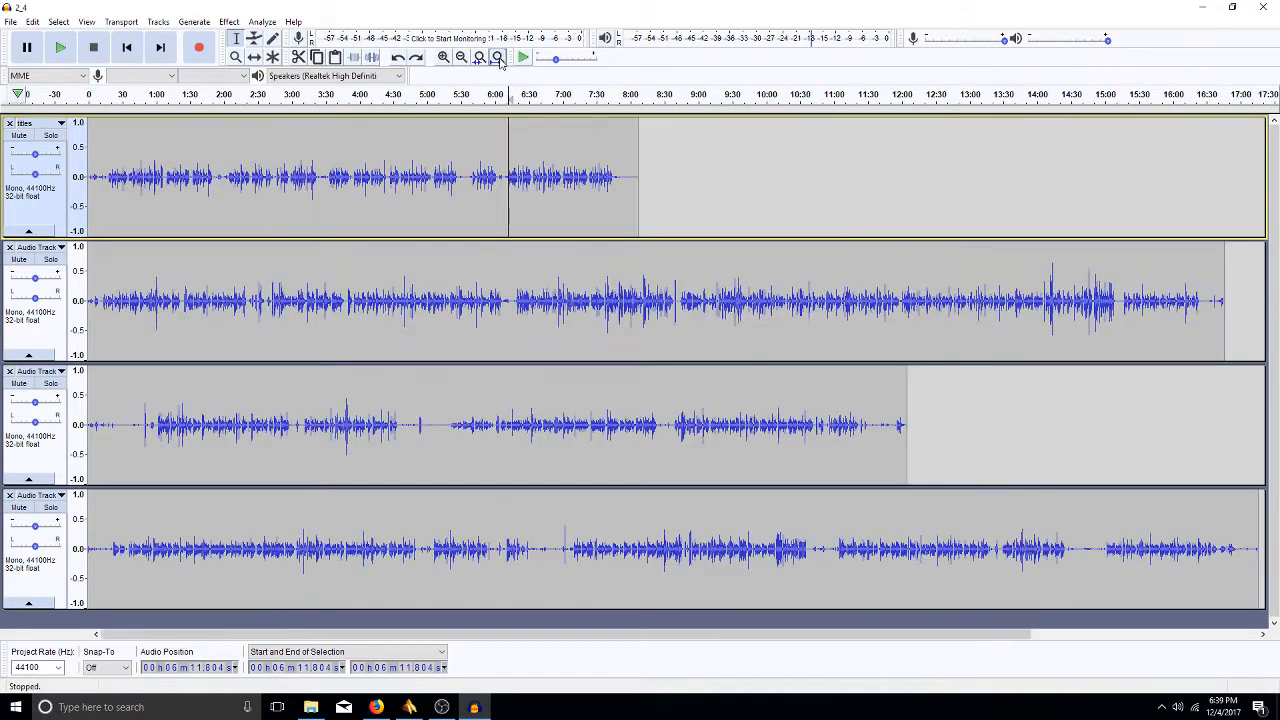
- Select roughly 3:32 to 7:20 on the second track, zoom to it, then refit
left_click_drag(329, 300, 586, 300)
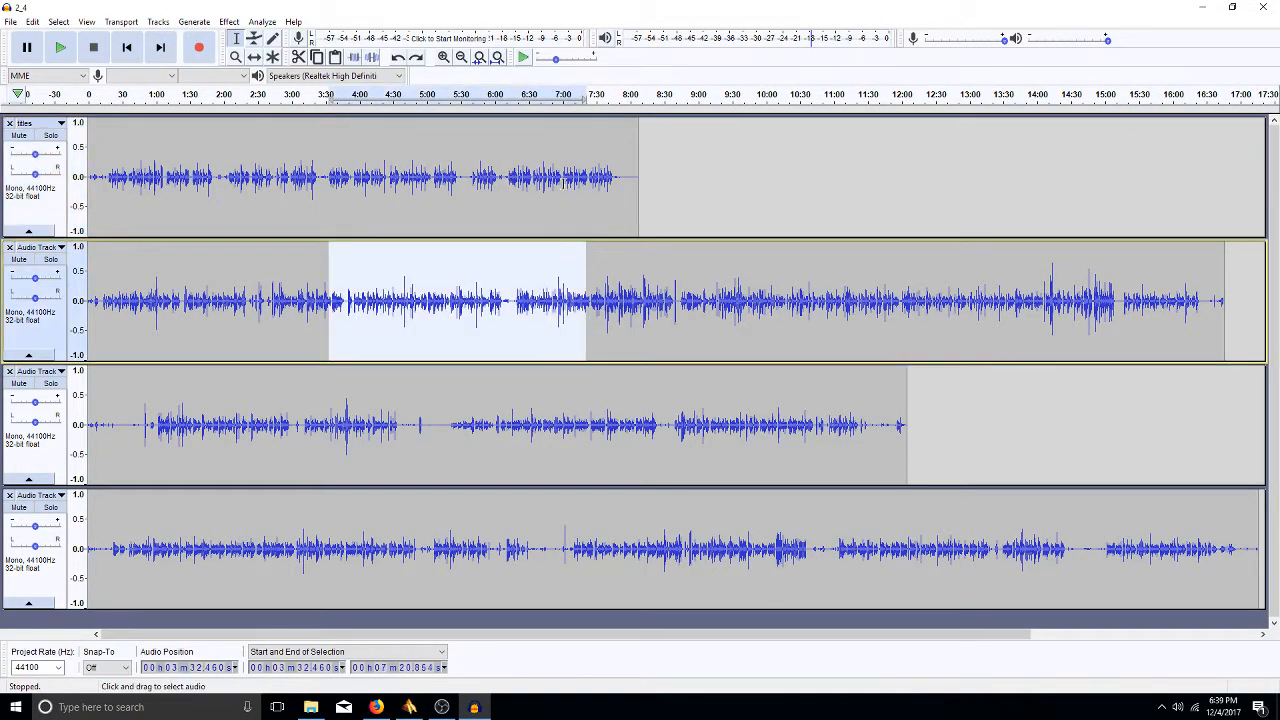
left_click(479, 57)
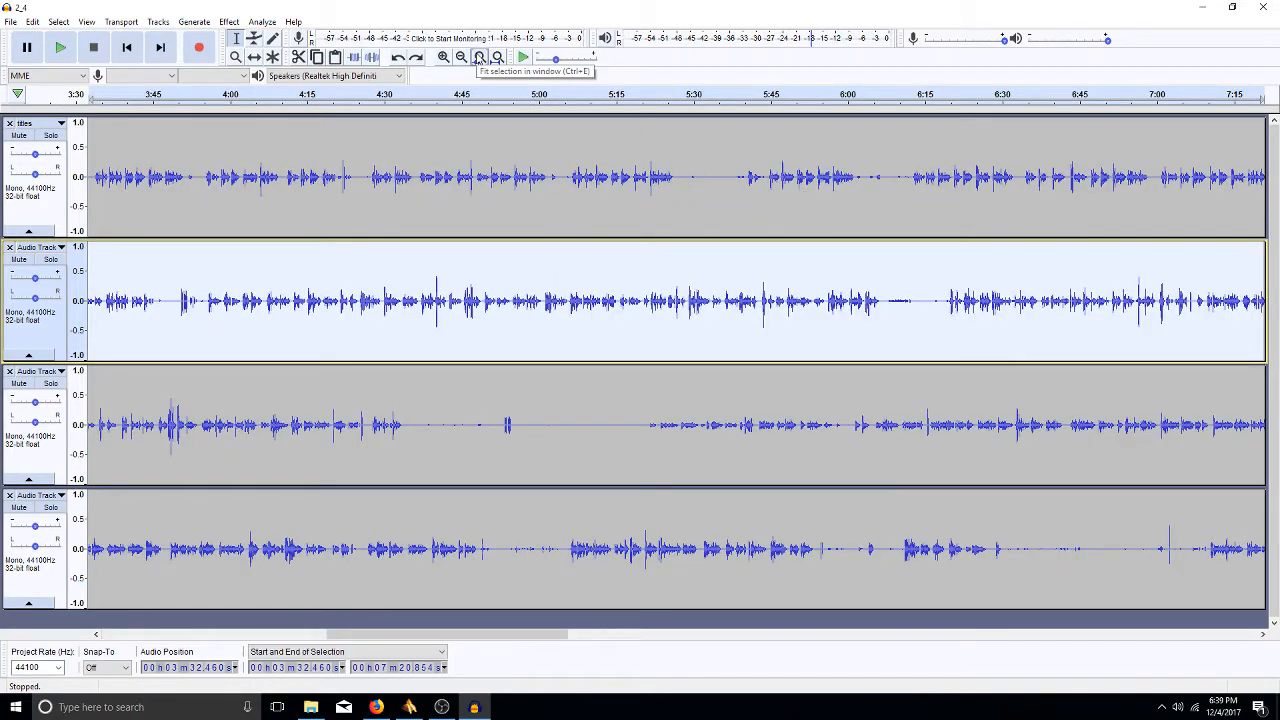
key("ctrl+f")
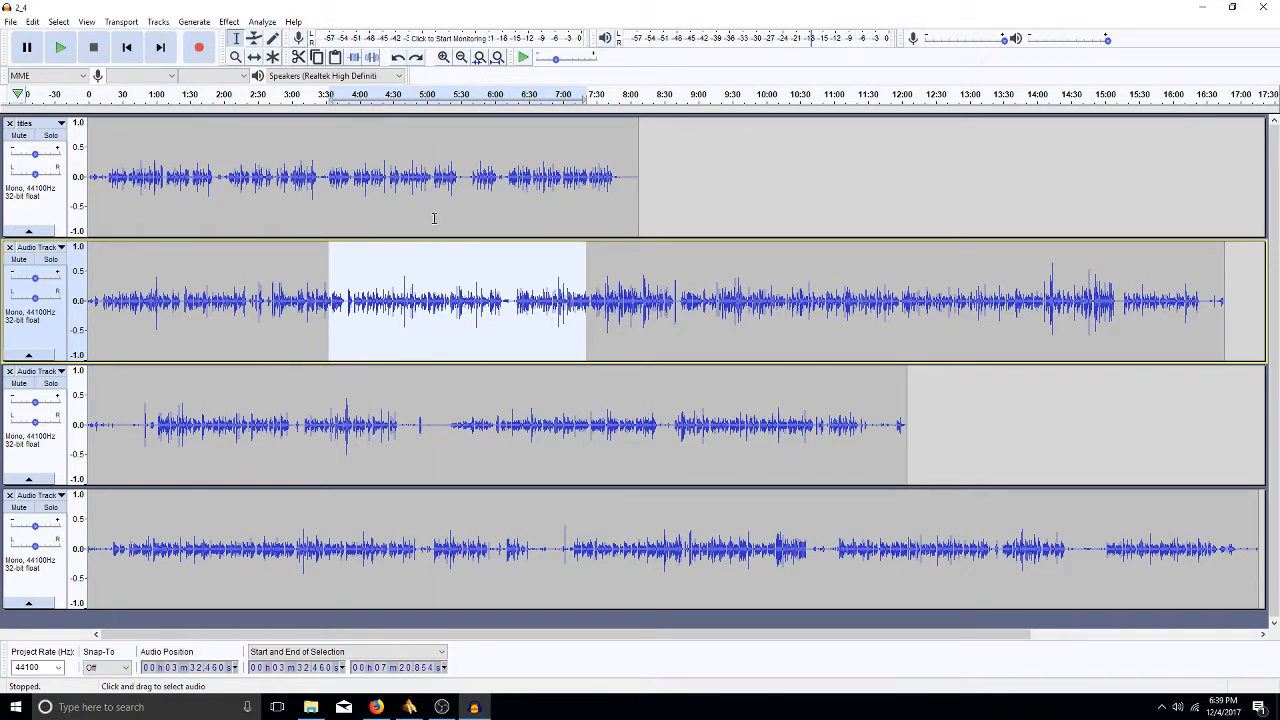
- Browse the View menu's Zoom, Track Size and Toolbars submenus
left_click(87, 22)
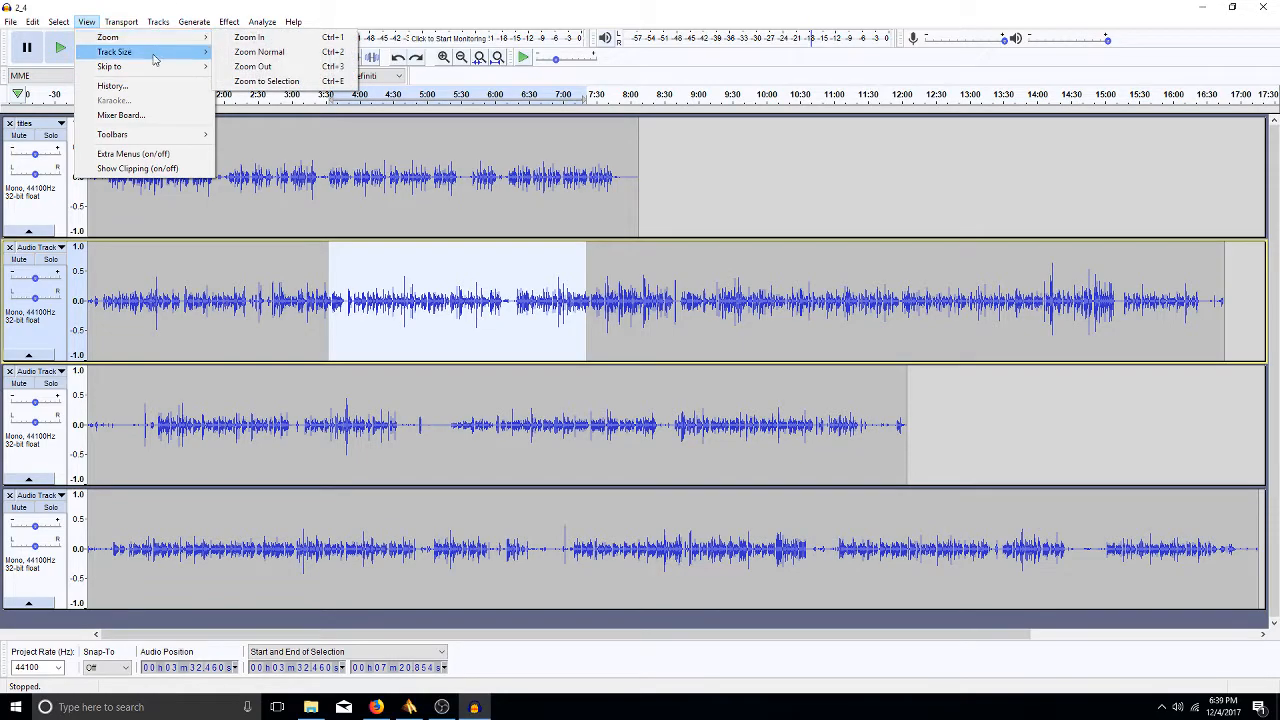
mouse_move(155, 61)
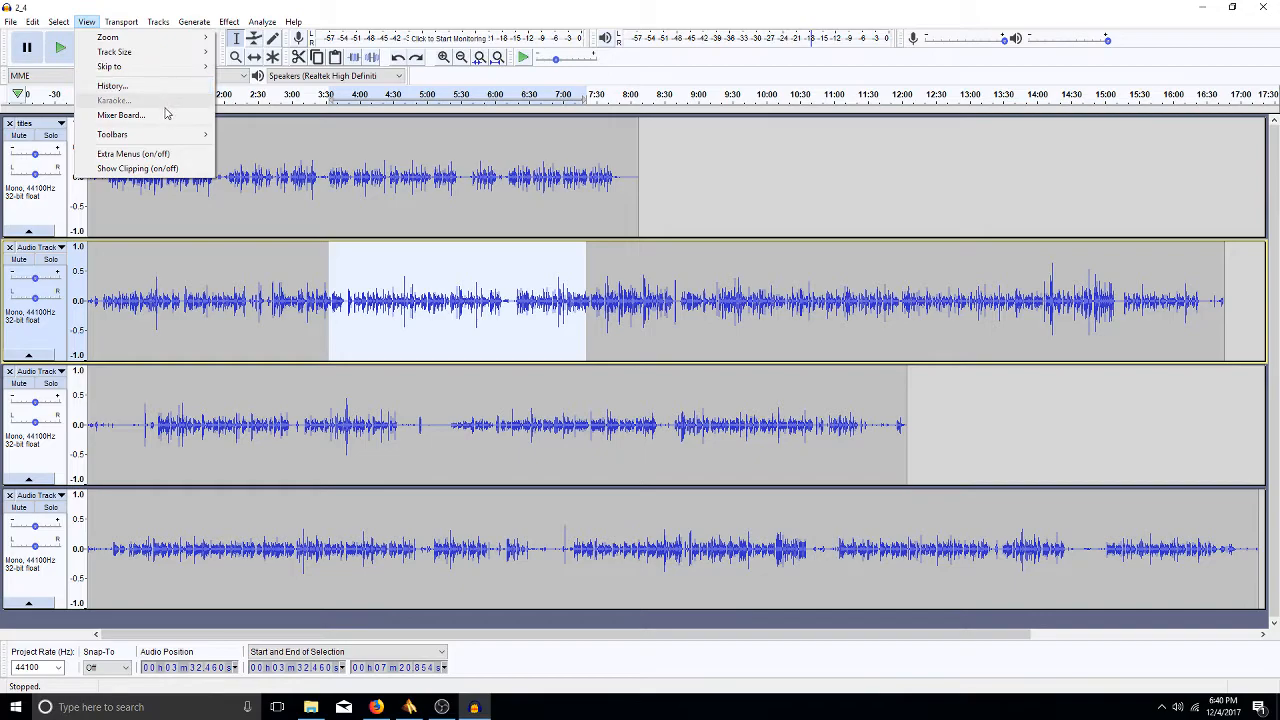
mouse_move(169, 136)
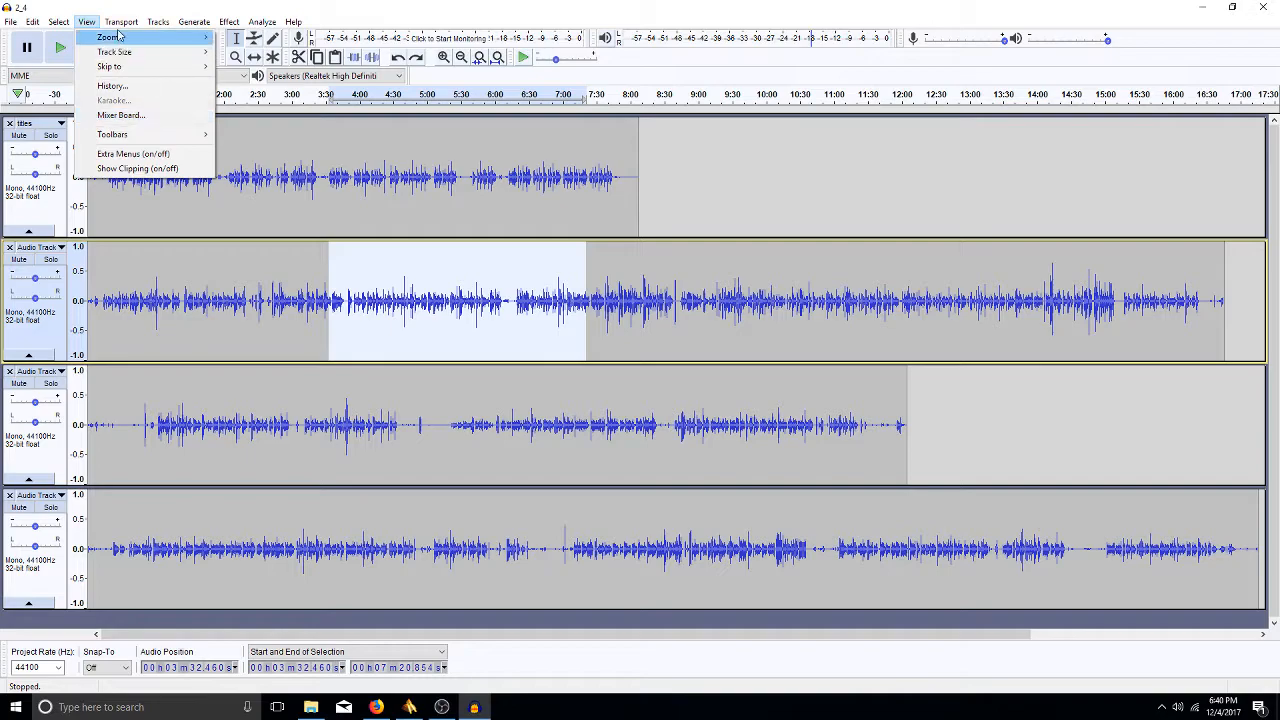
mouse_move(121, 22)
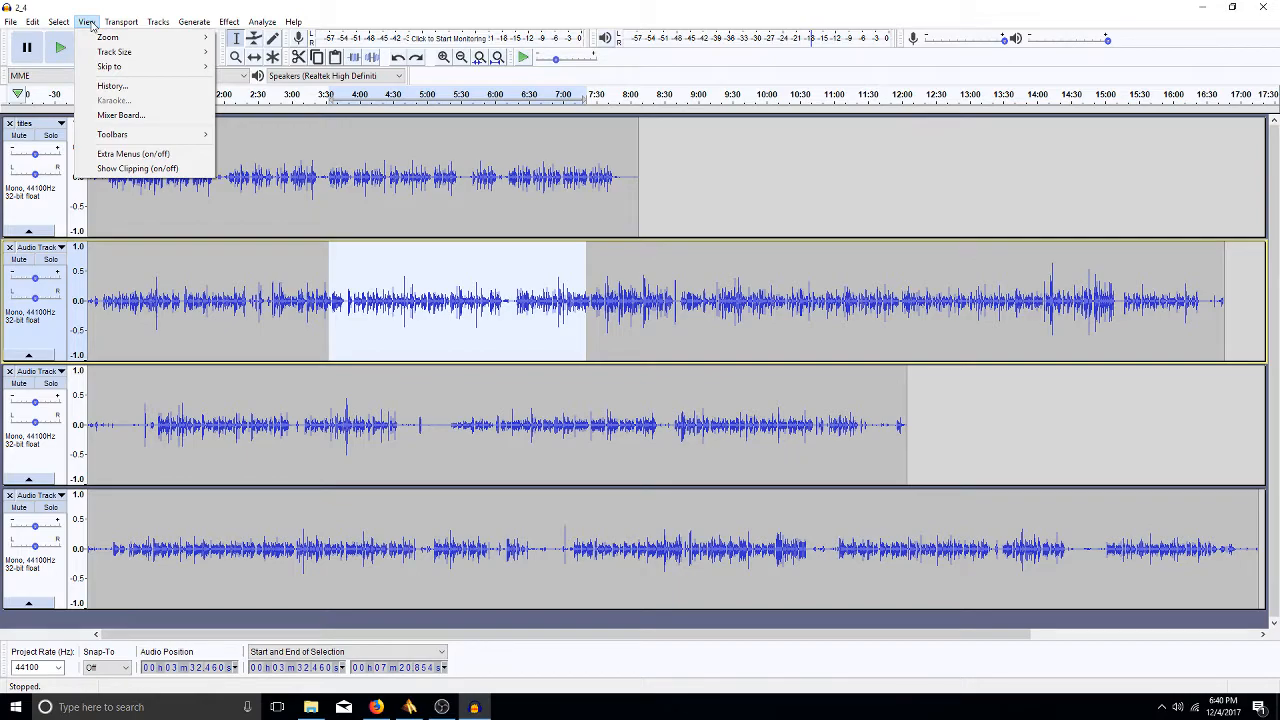
- Amplify 14:10.429–14:23.412 on the second track by 5.0 dB with clipping allowed
left_click(1047, 305)
left_click_drag(1048, 310, 1064, 310)
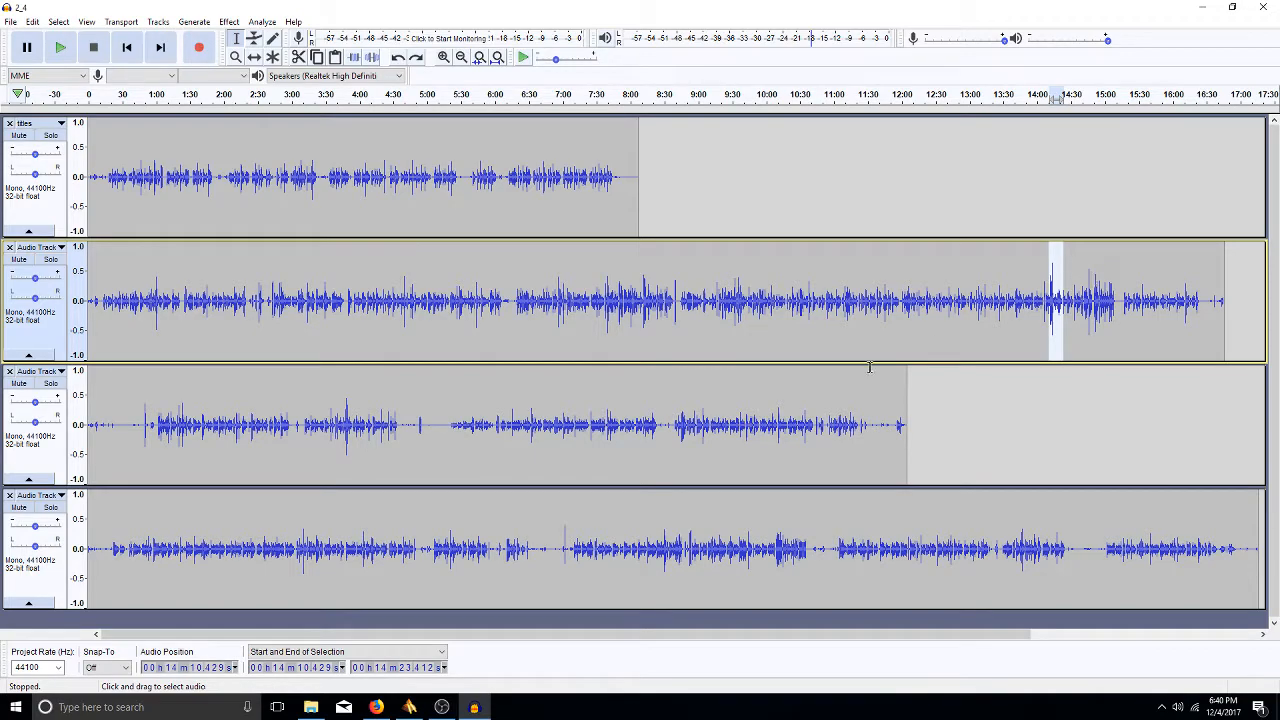
left_click(232, 23)
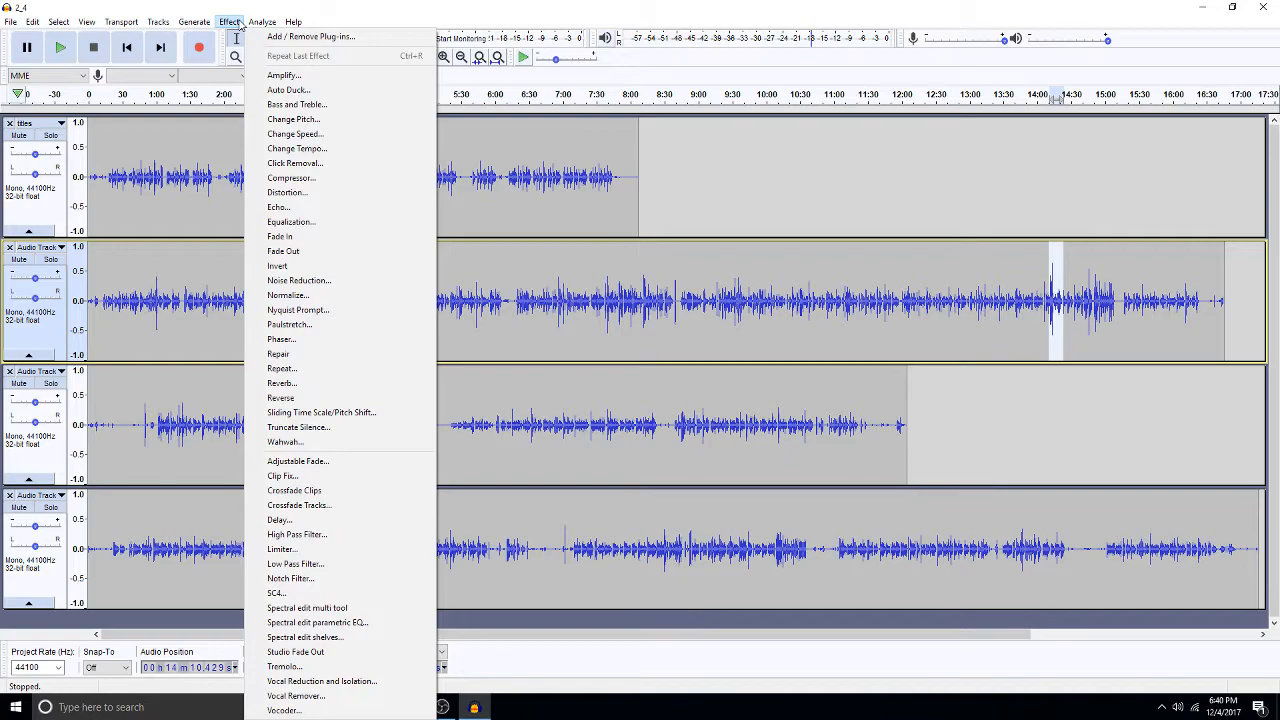
left_click(278, 75)
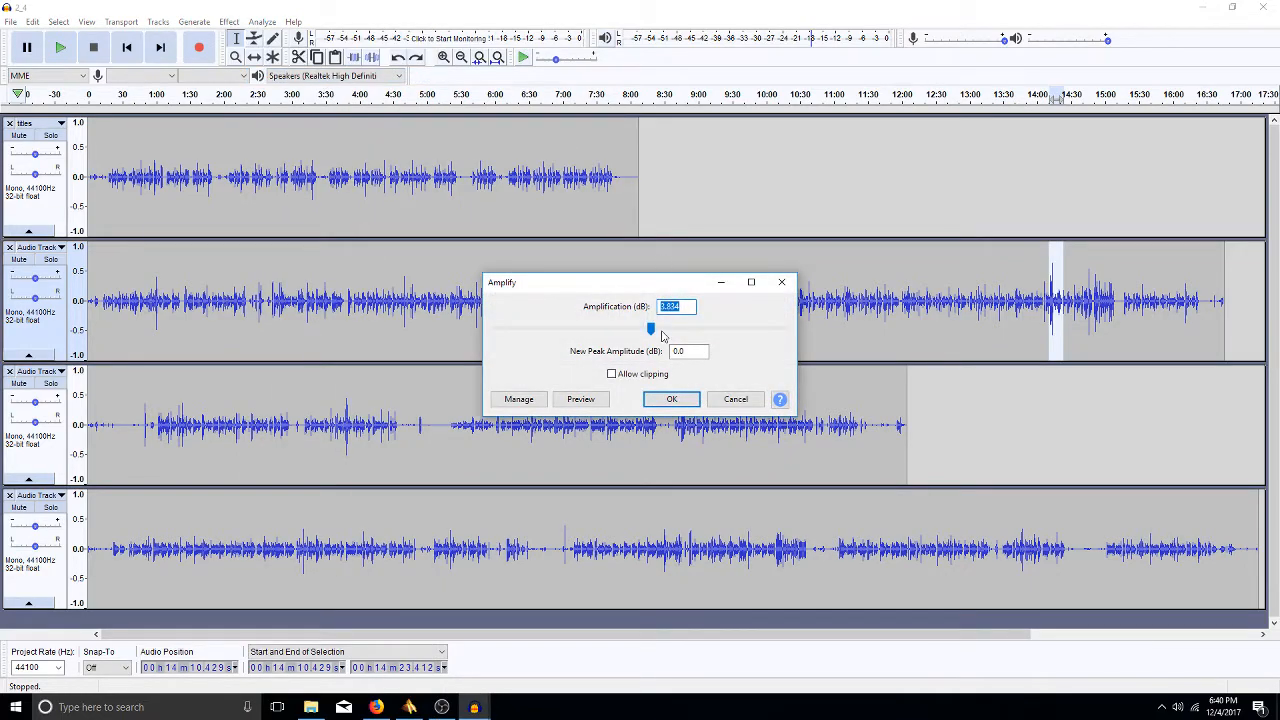
type("5.0")
left_click(612, 374)
left_click(668, 399)
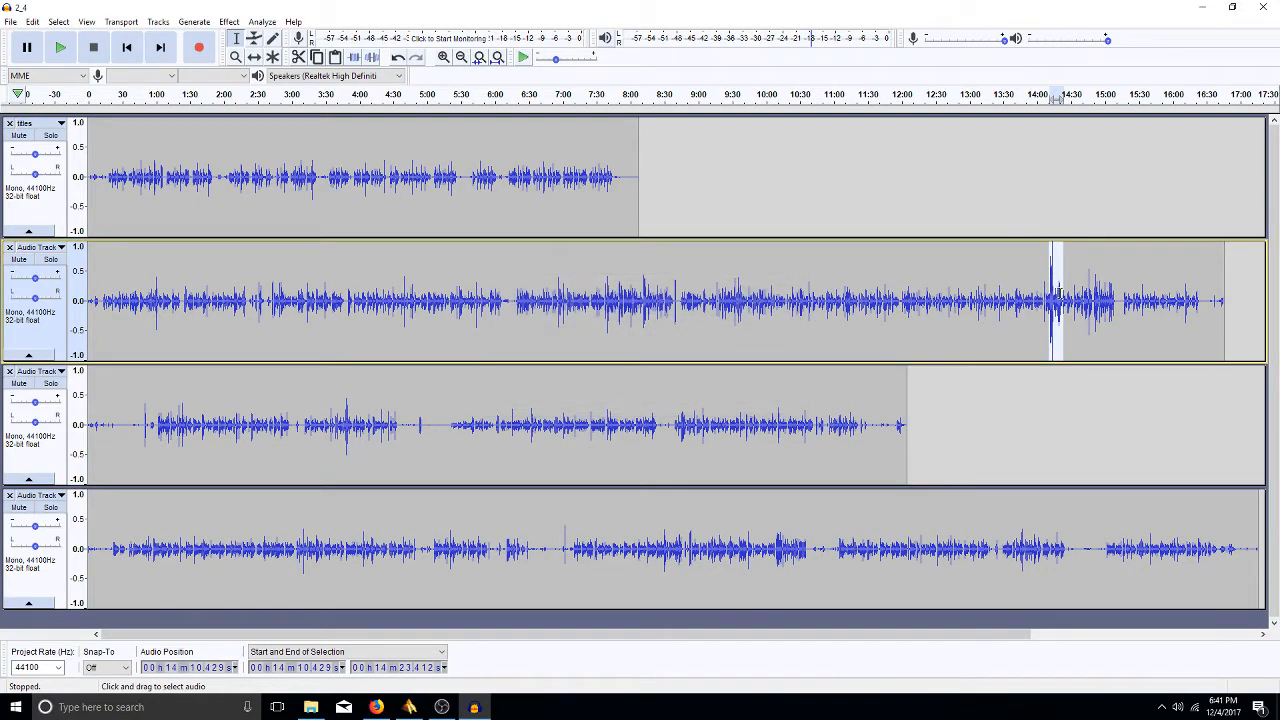
key("ctrl+e")
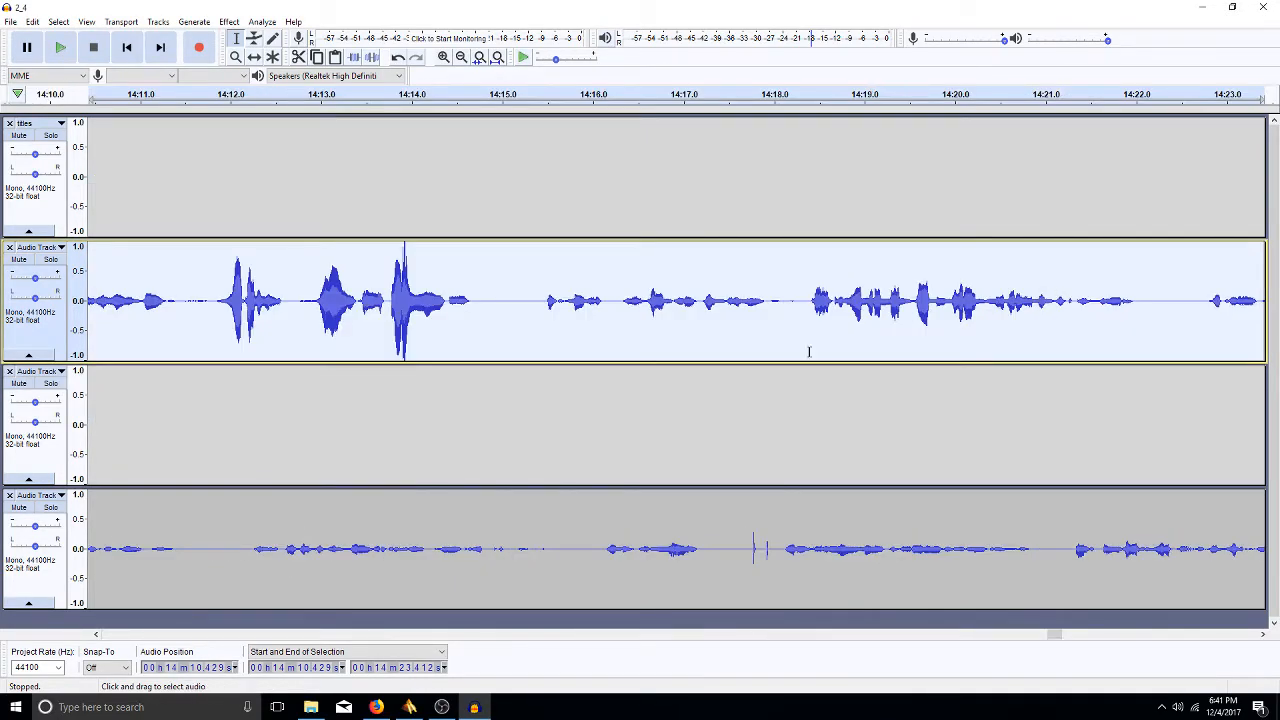
- Reselect the amplified 14:10–14:23 stretch and fit the whole project in the window
left_click(460, 277)
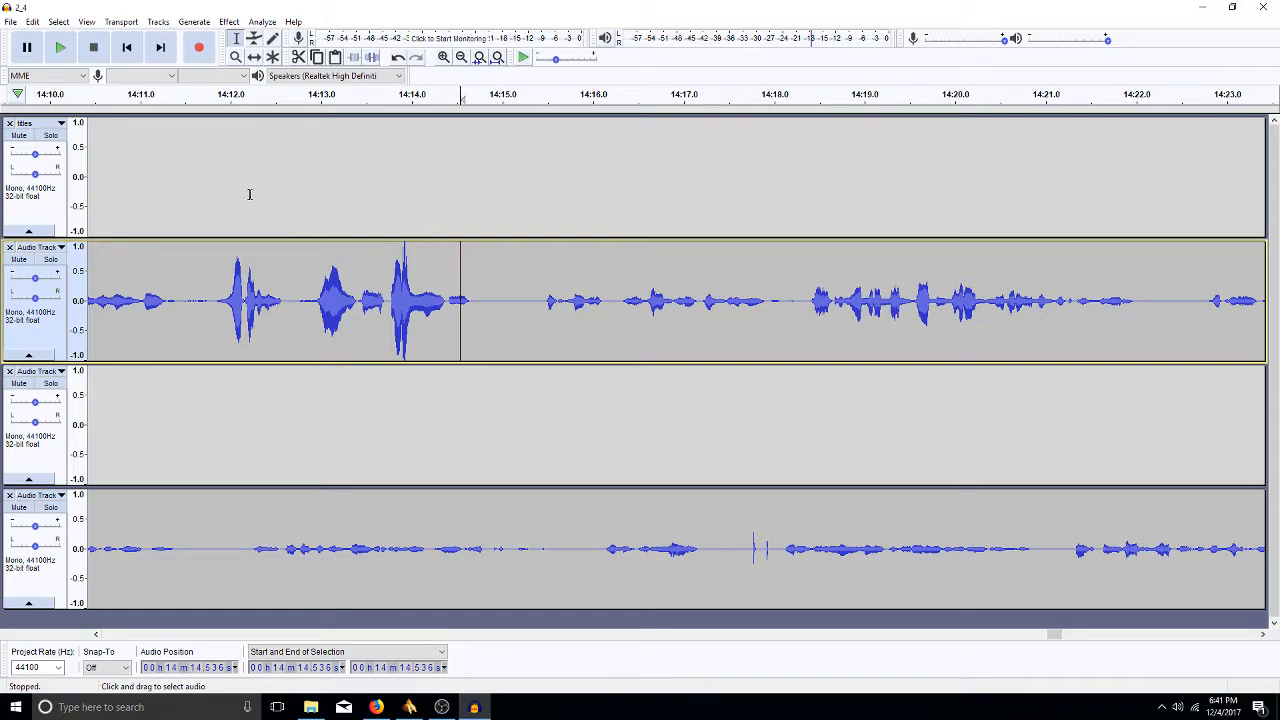
double_click(401, 244)
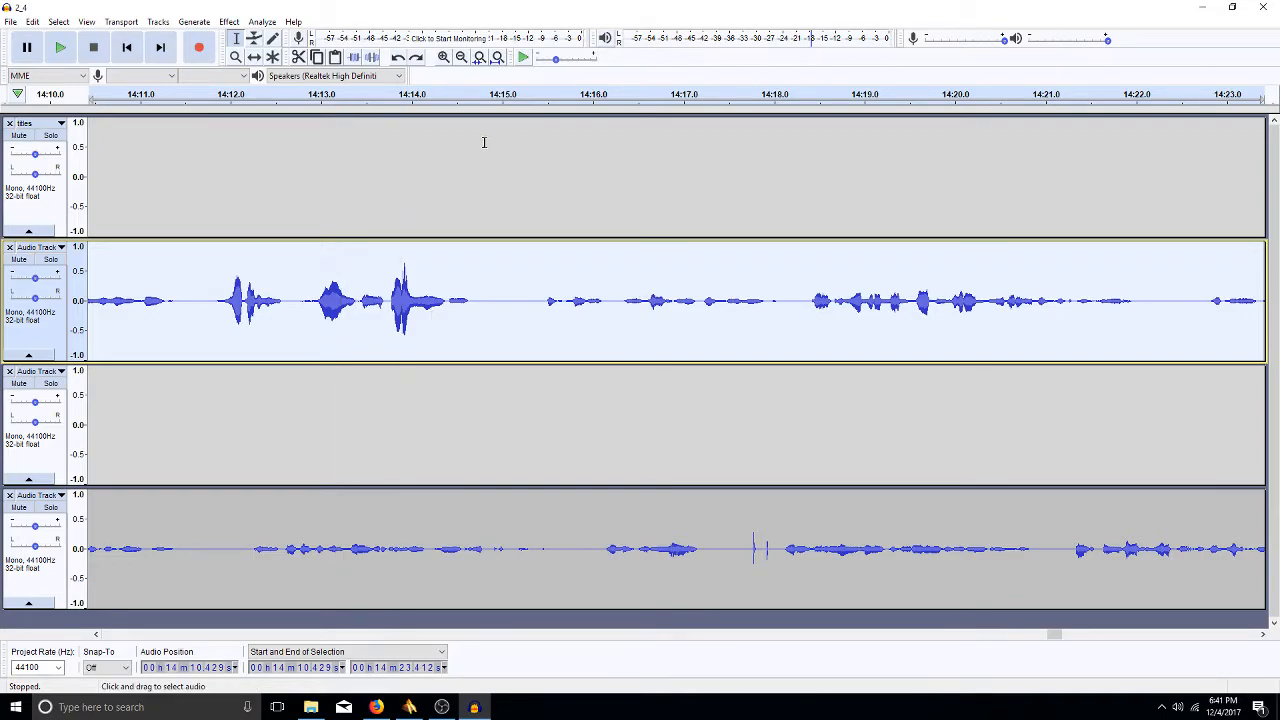
key("ctrl+f")
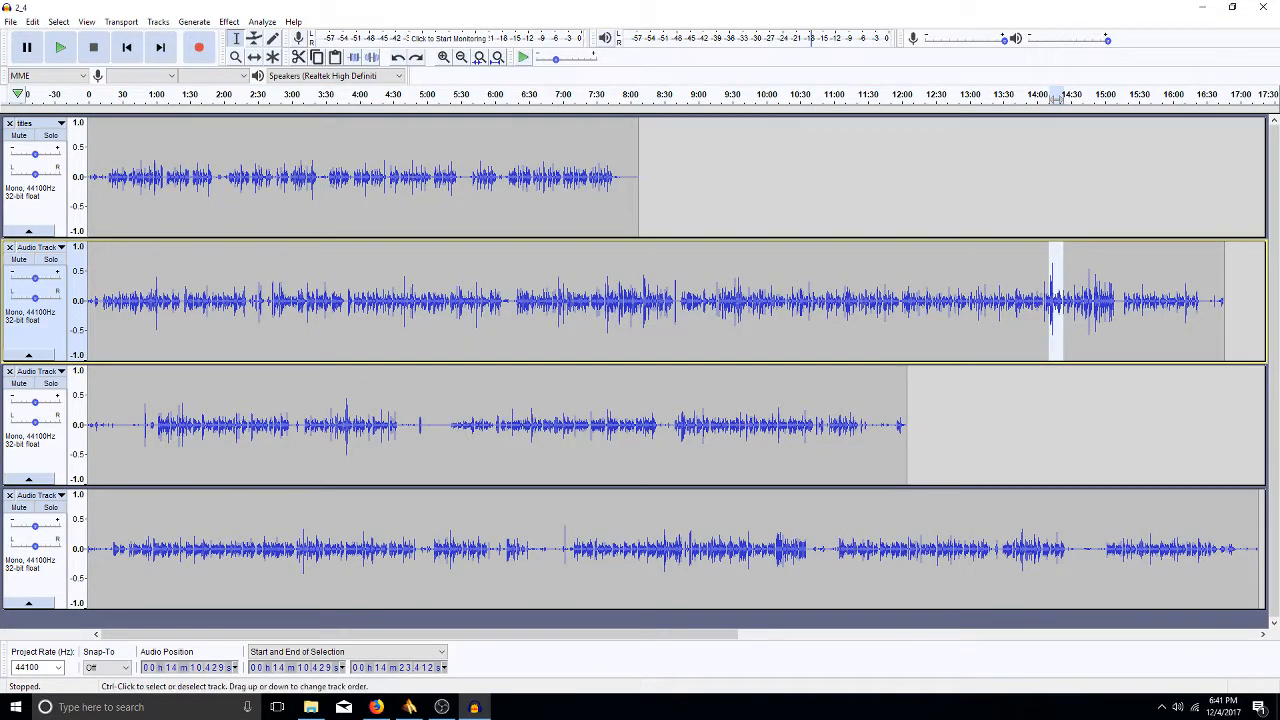
- Browse the View menu's Transport submenus, ending on the Tracks menu with Add New, Mix and Resample
left_click(86, 22)
mouse_move(127, 26)
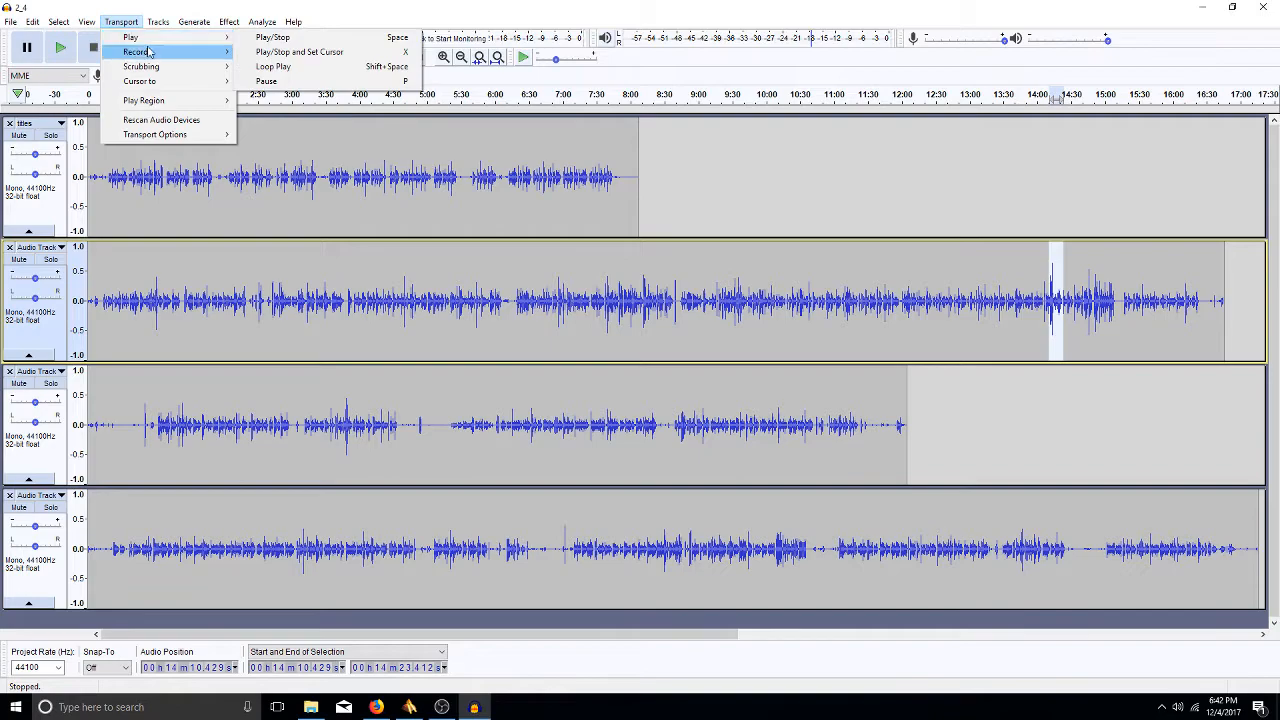
mouse_move(166, 69)
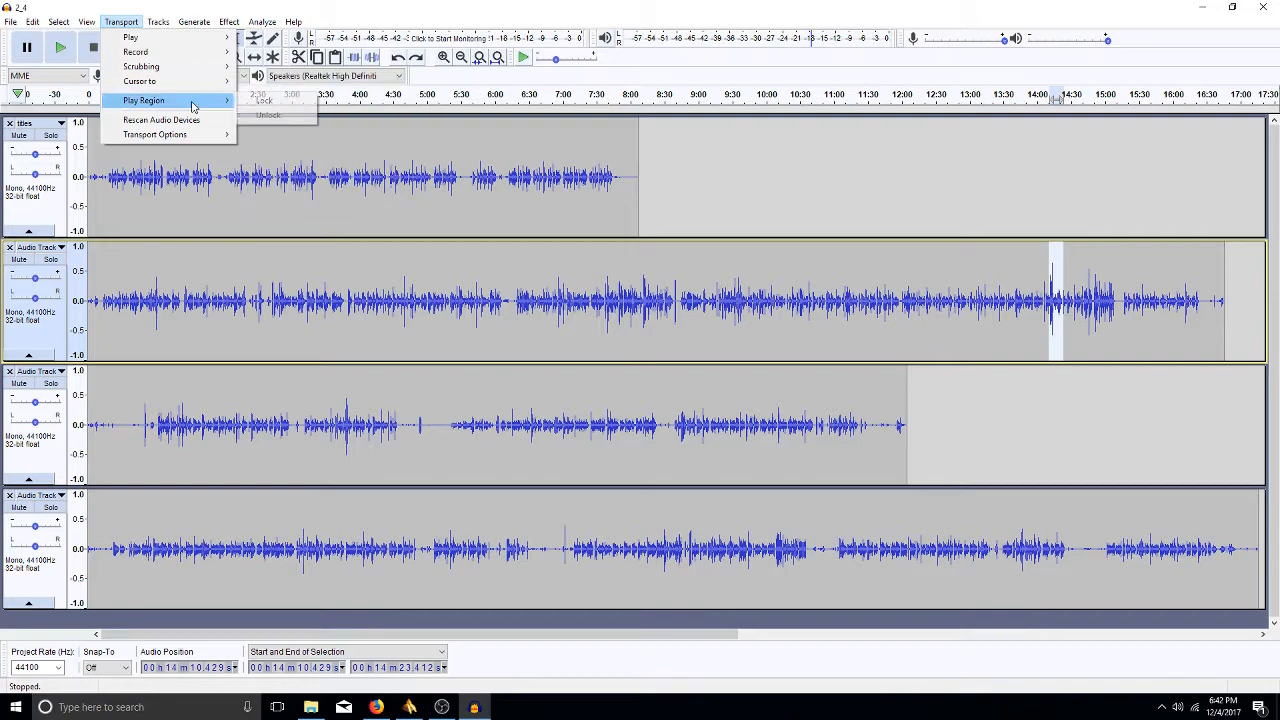
mouse_move(196, 140)
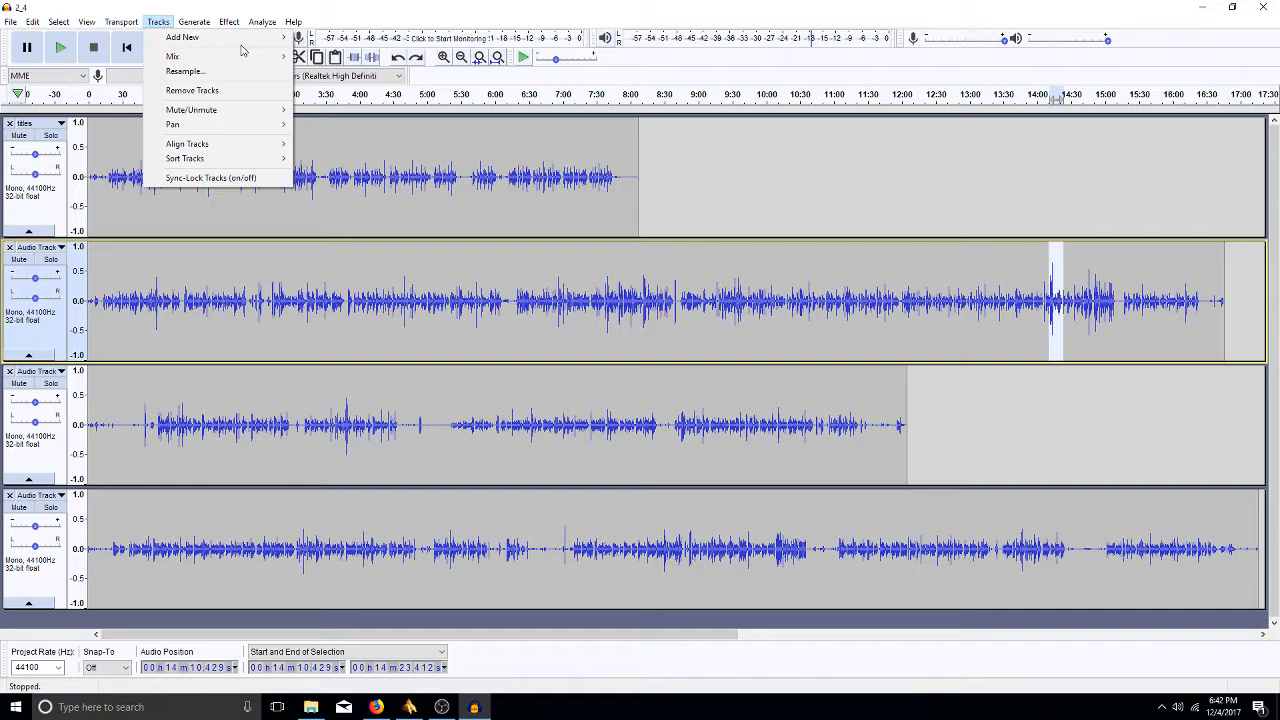
left_click(615, 443)
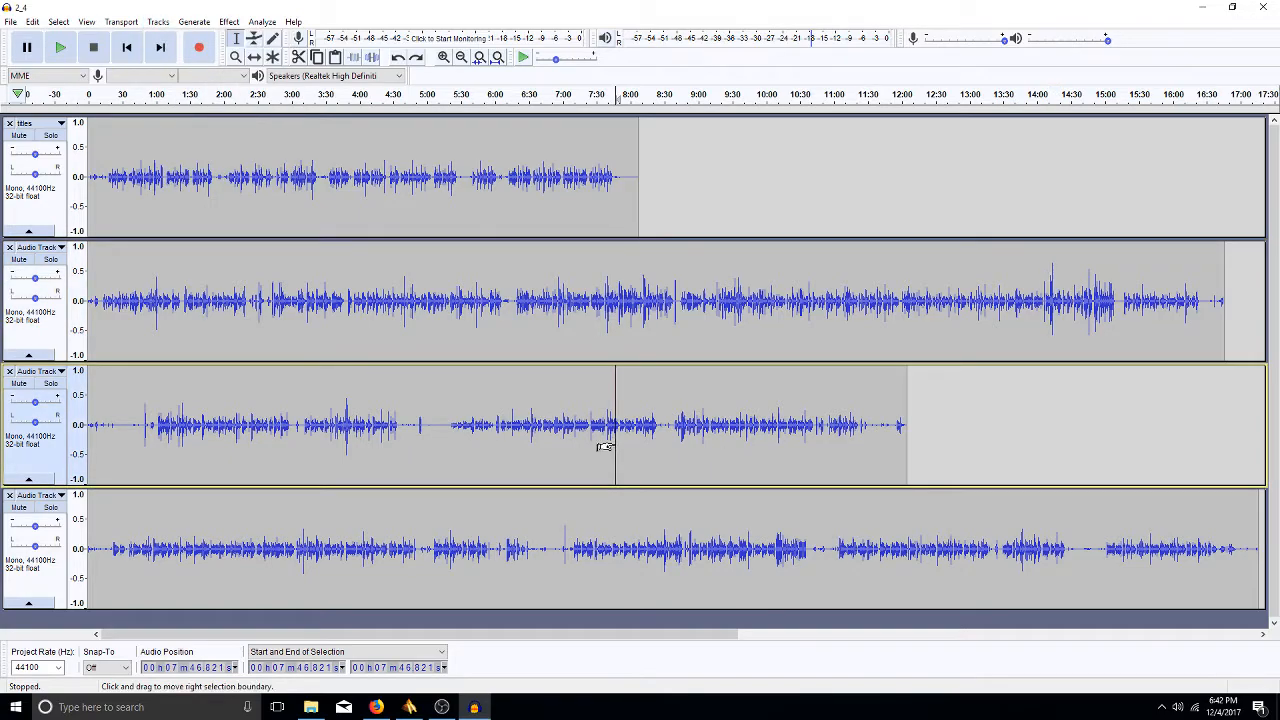
left_click(620, 535)
double_click(629, 541)
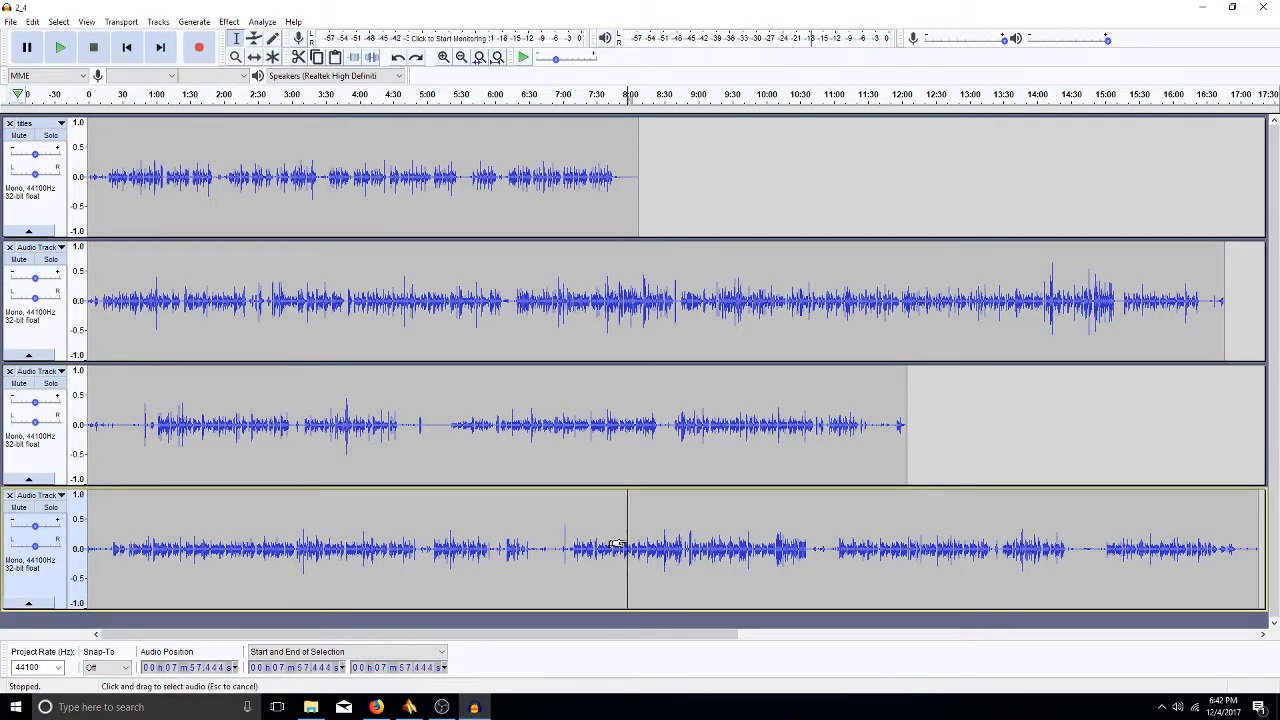
key("shift+Up")
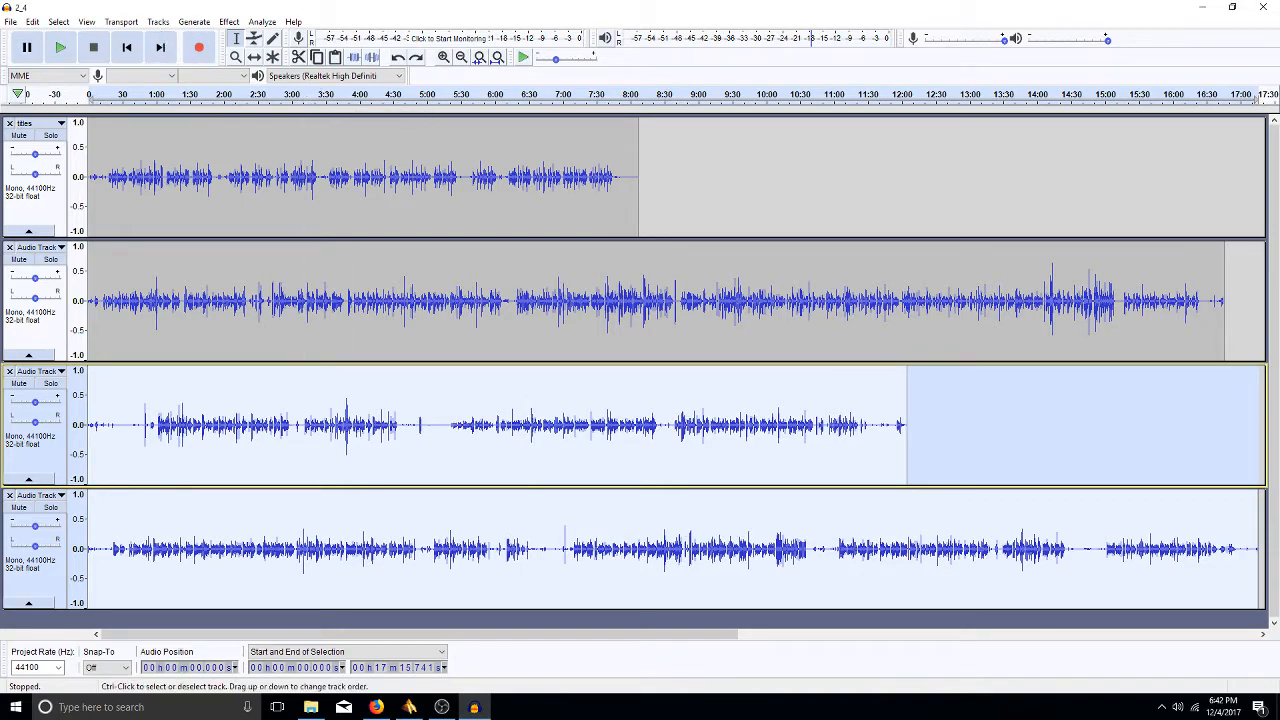
left_click(160, 22)
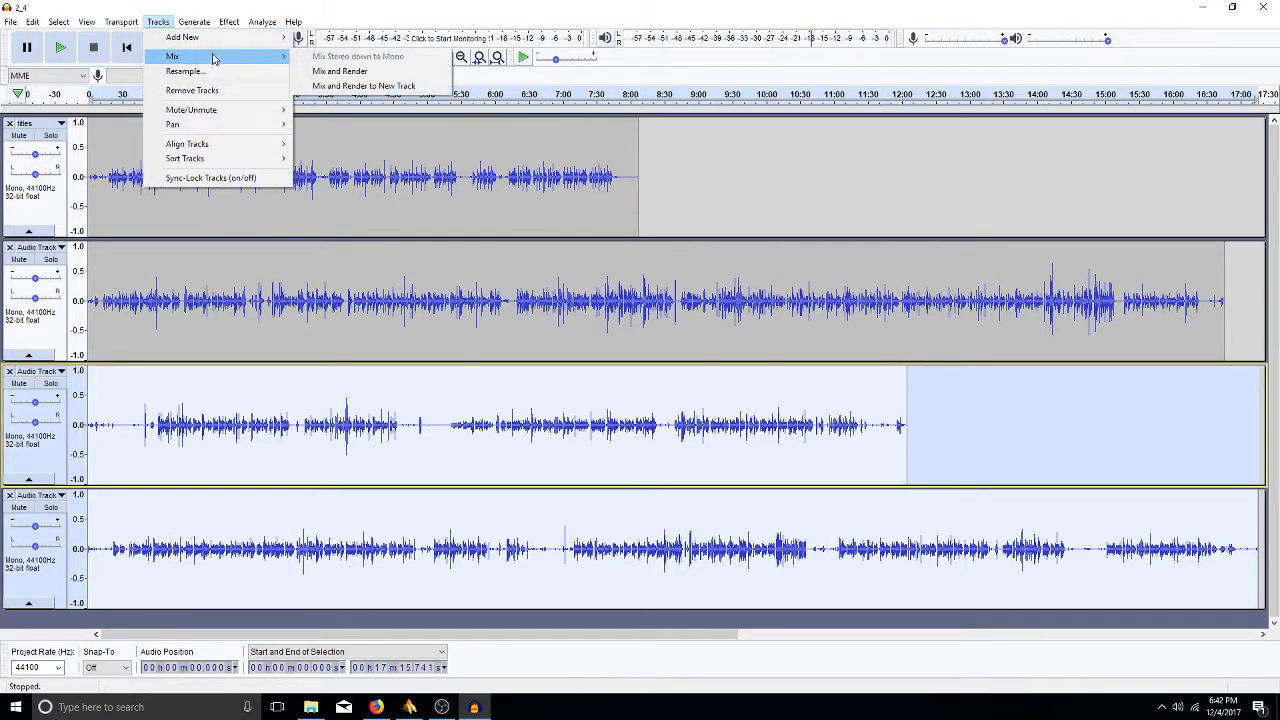
left_click(330, 71)
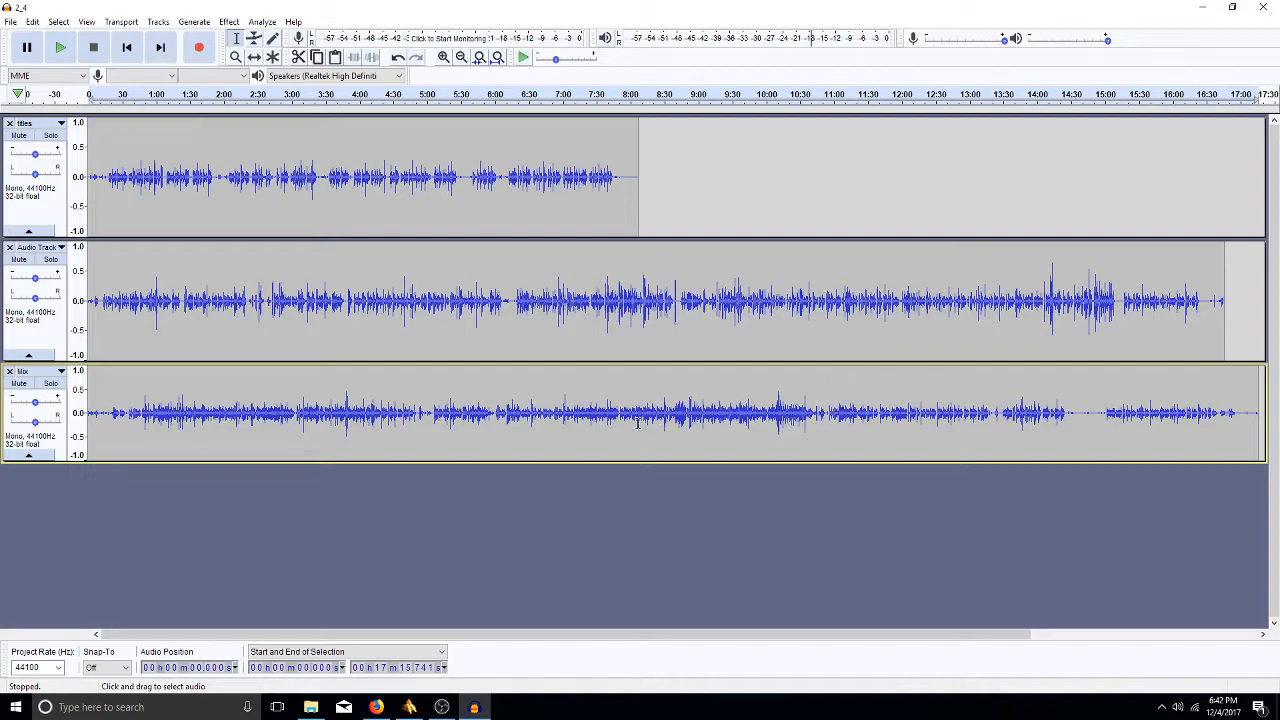
key("ctrl+z")
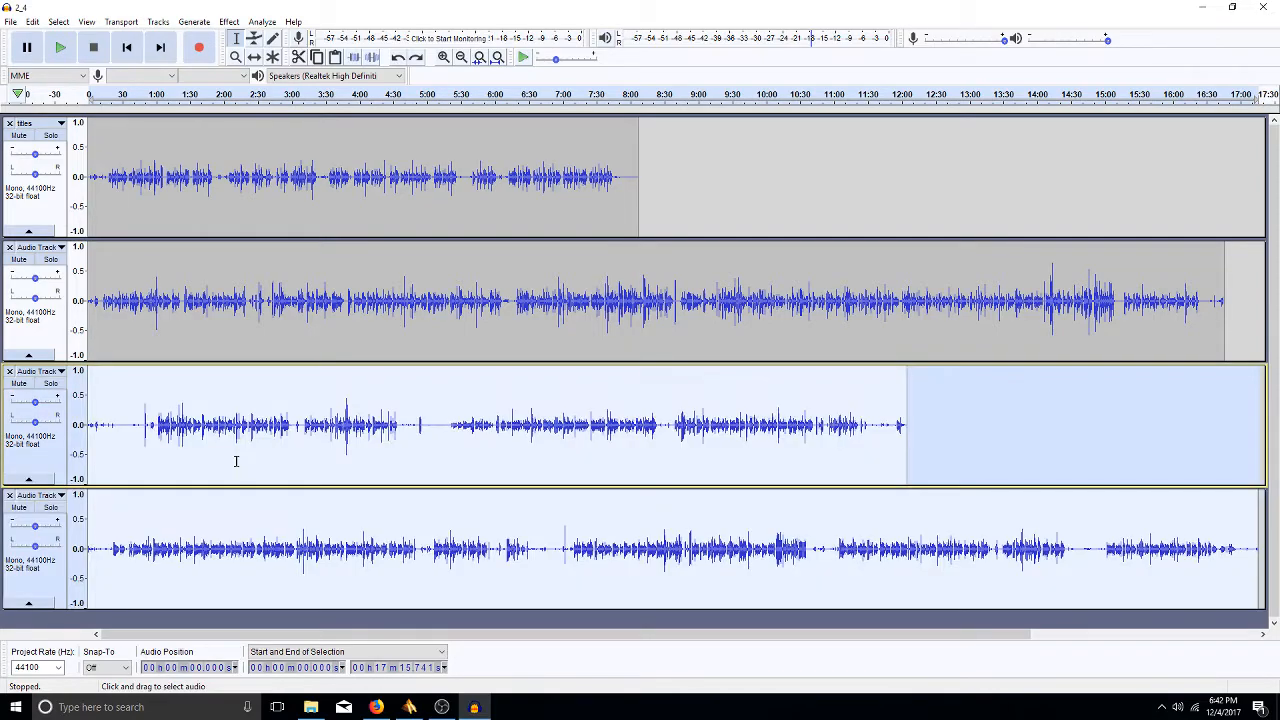
left_click_drag(35, 421, 49, 423)
left_click_drag(35, 546, 26, 546)
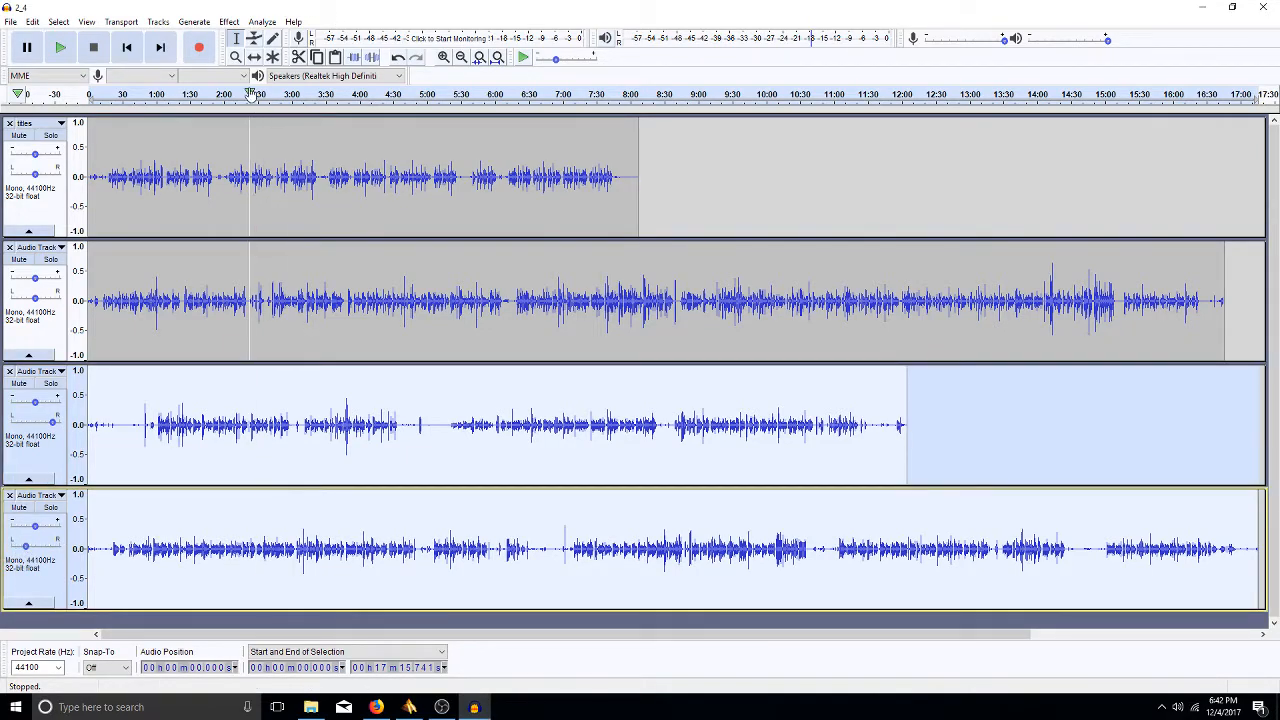
left_click(229, 21)
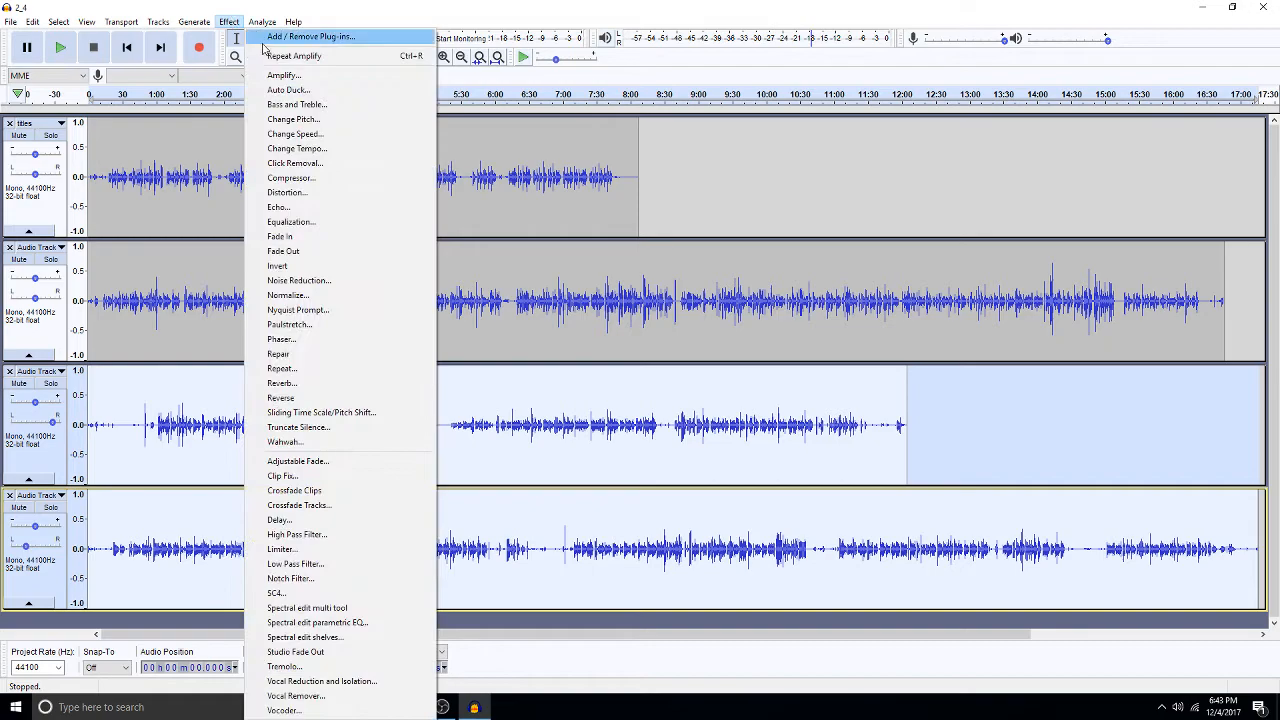
mouse_move(192, 27)
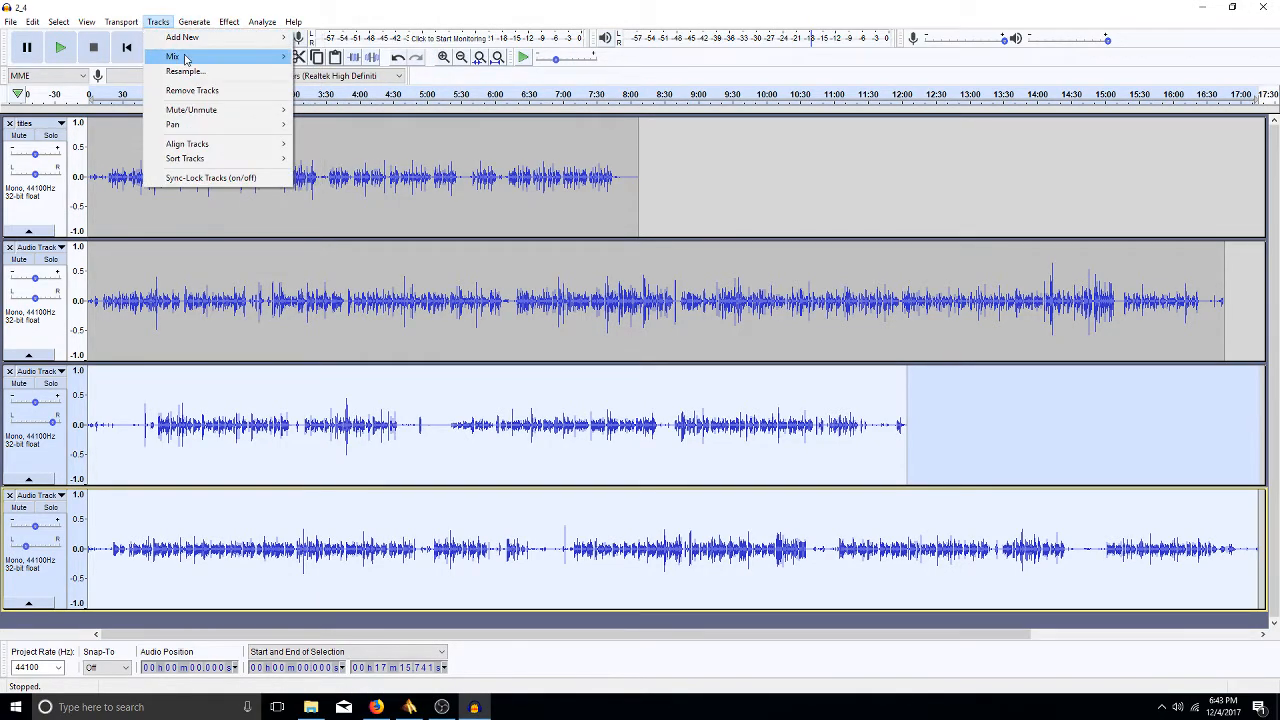
mouse_move(184, 58)
left_click(340, 72)
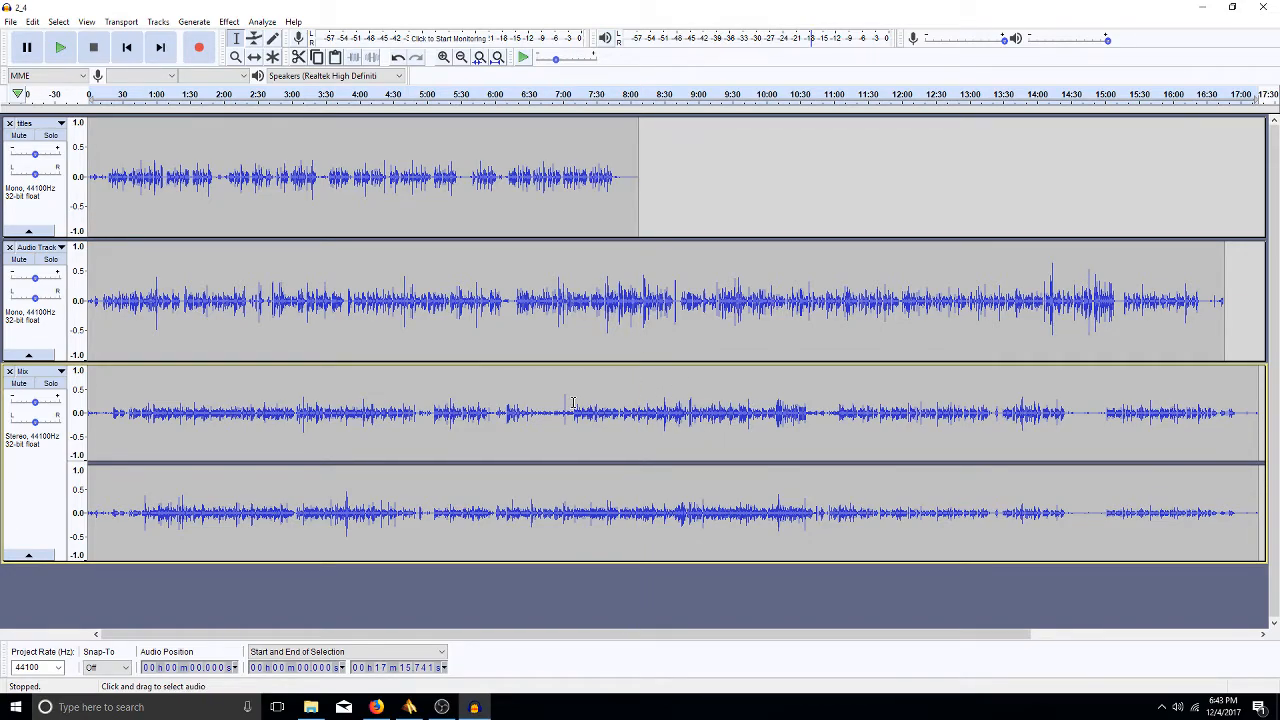
key("ctrl+z")
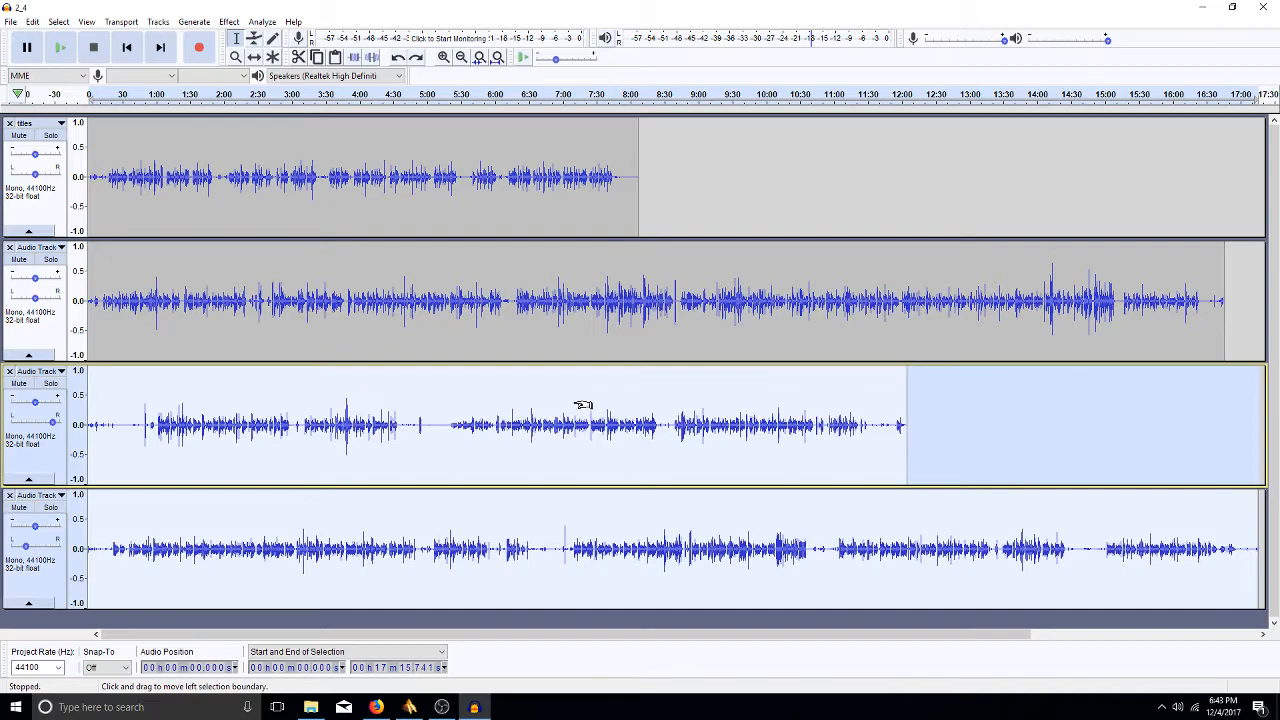
key("ctrl+z")
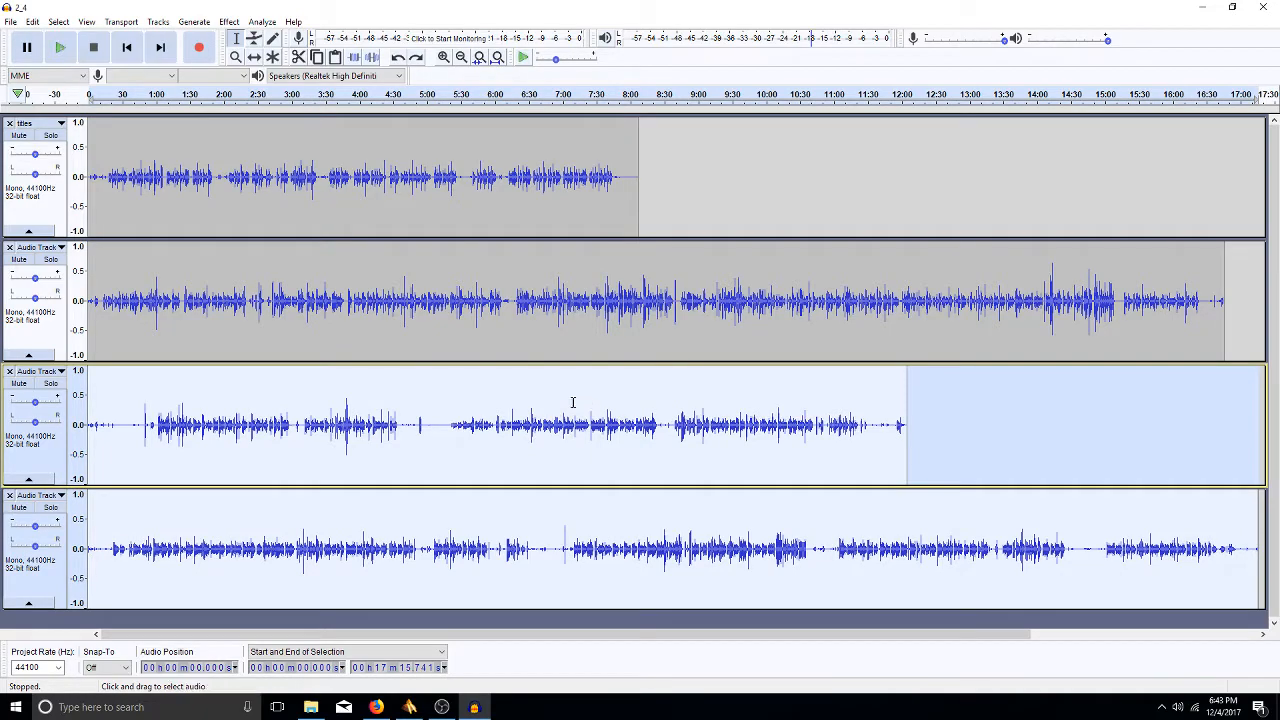
- Glance through the Tracks and Generate menus, then show the full Effect list
left_click(158, 22)
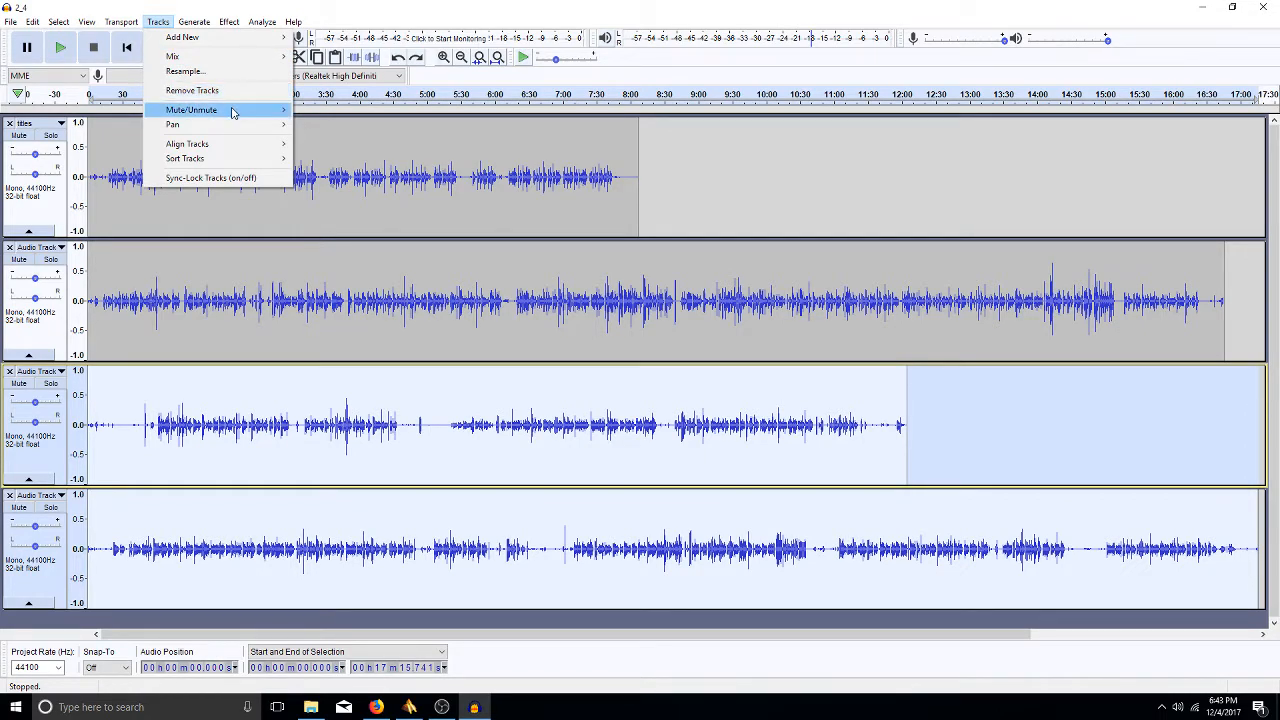
mouse_move(232, 112)
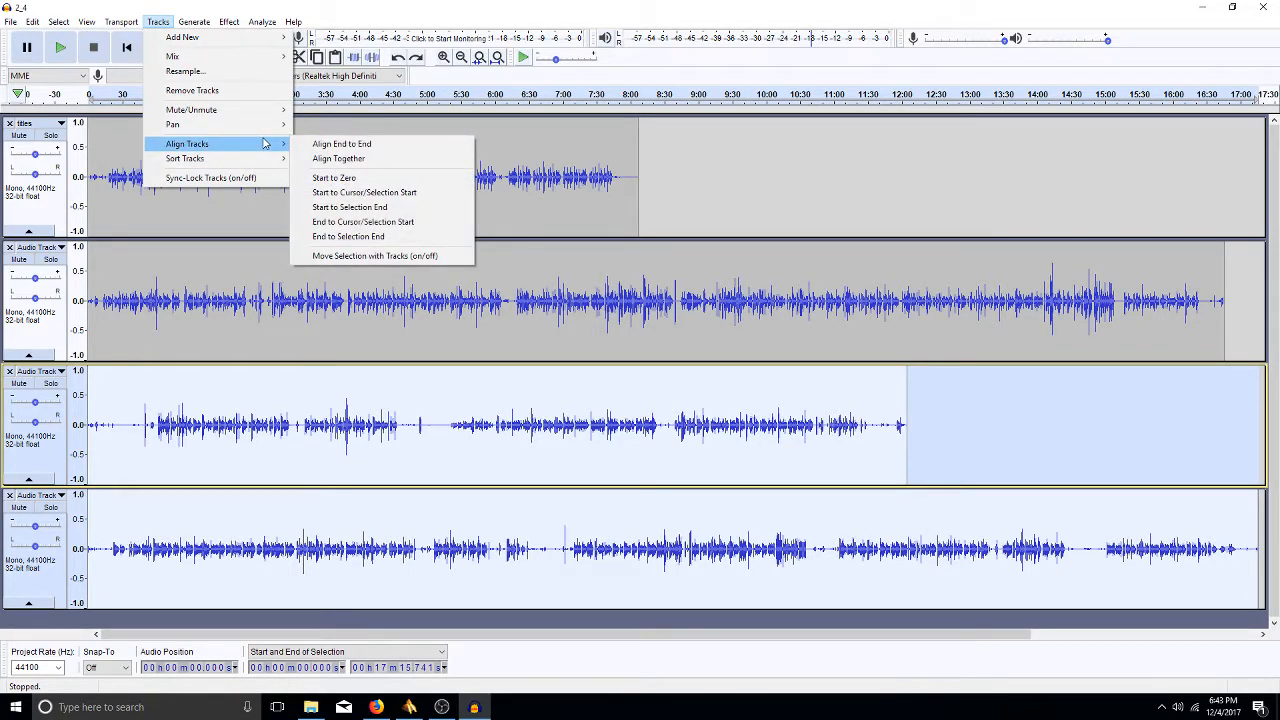
left_click(255, 285)
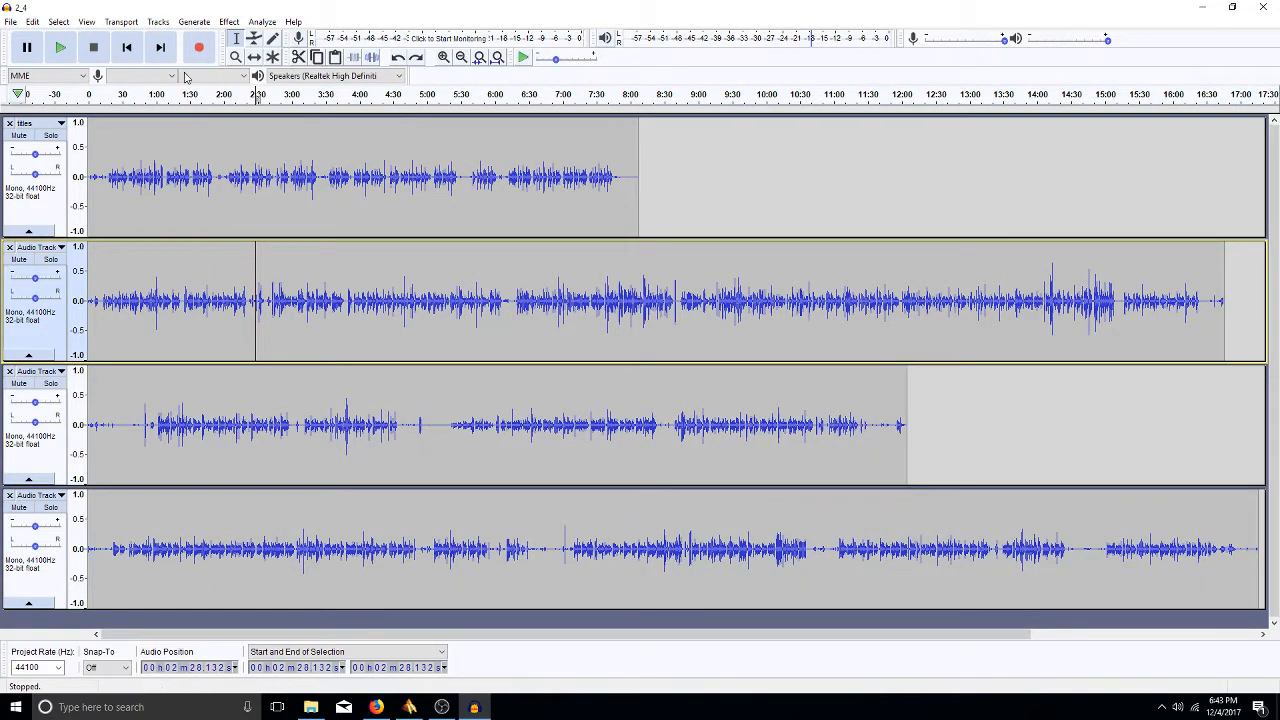
left_click(196, 22)
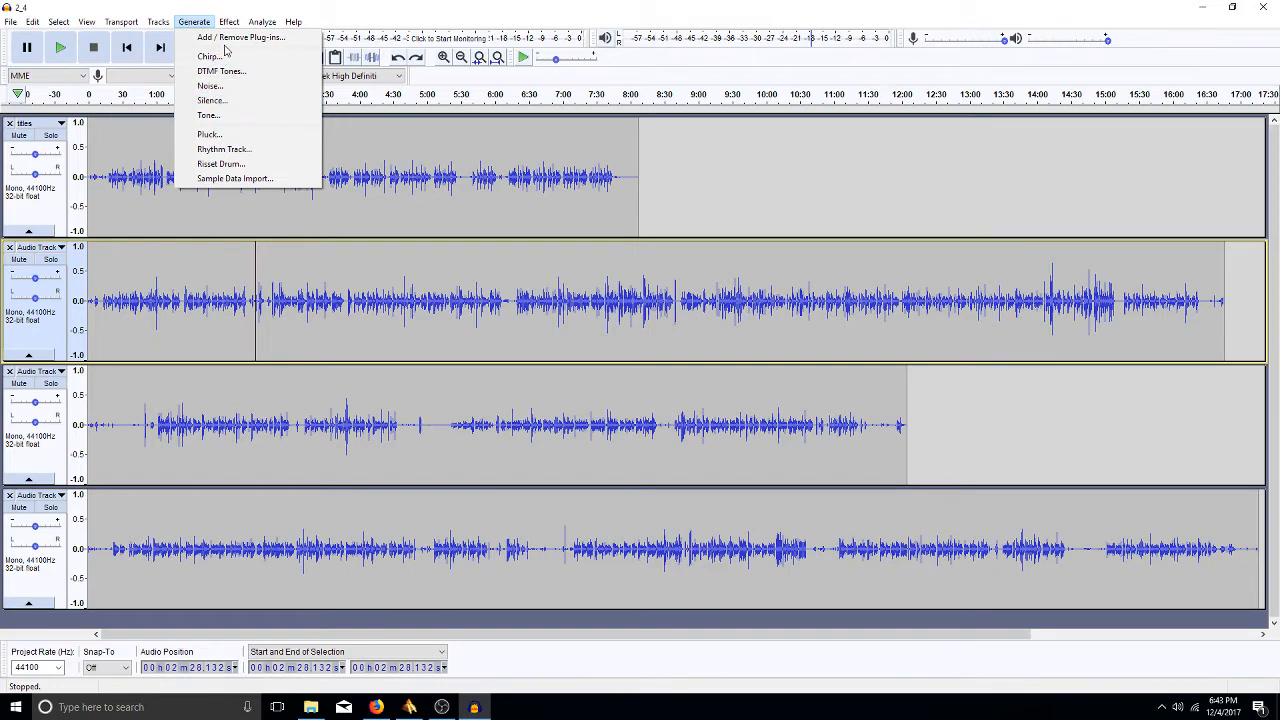
mouse_move(233, 22)
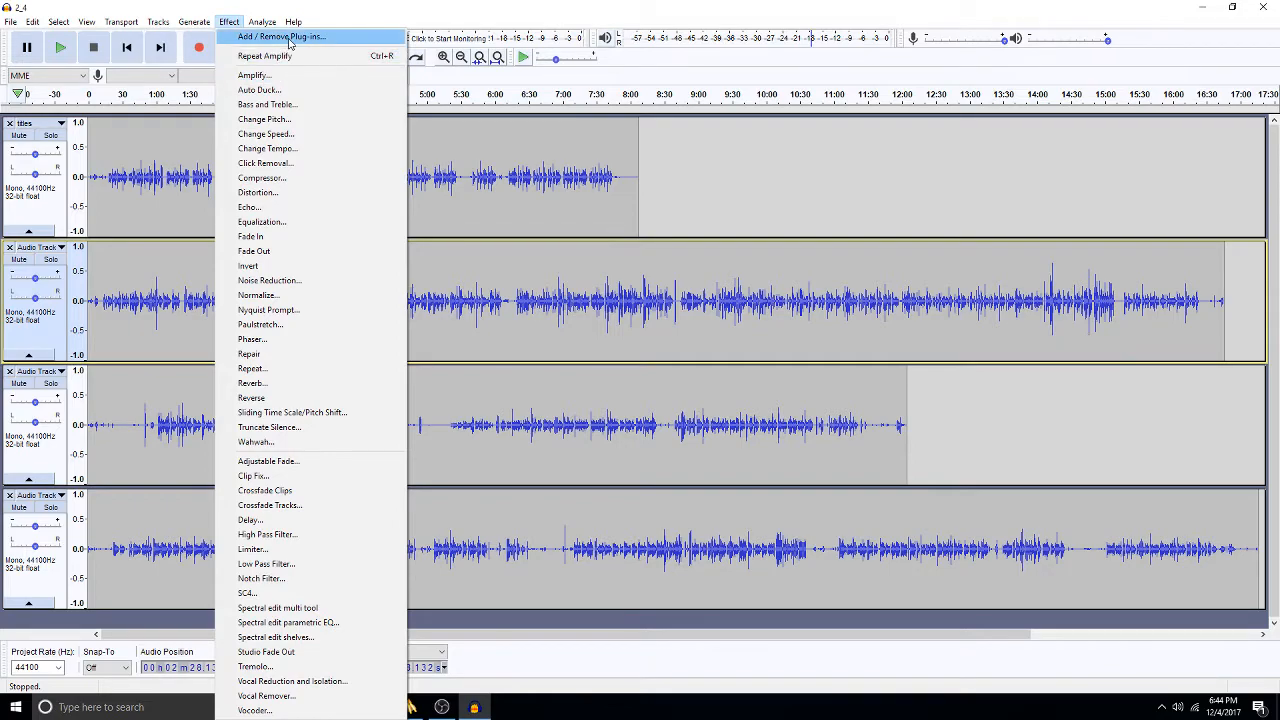
- Launch Add / Remove Plug-ins and stretch the Plug-in Manager taller at top and bottom
left_click(284, 37)
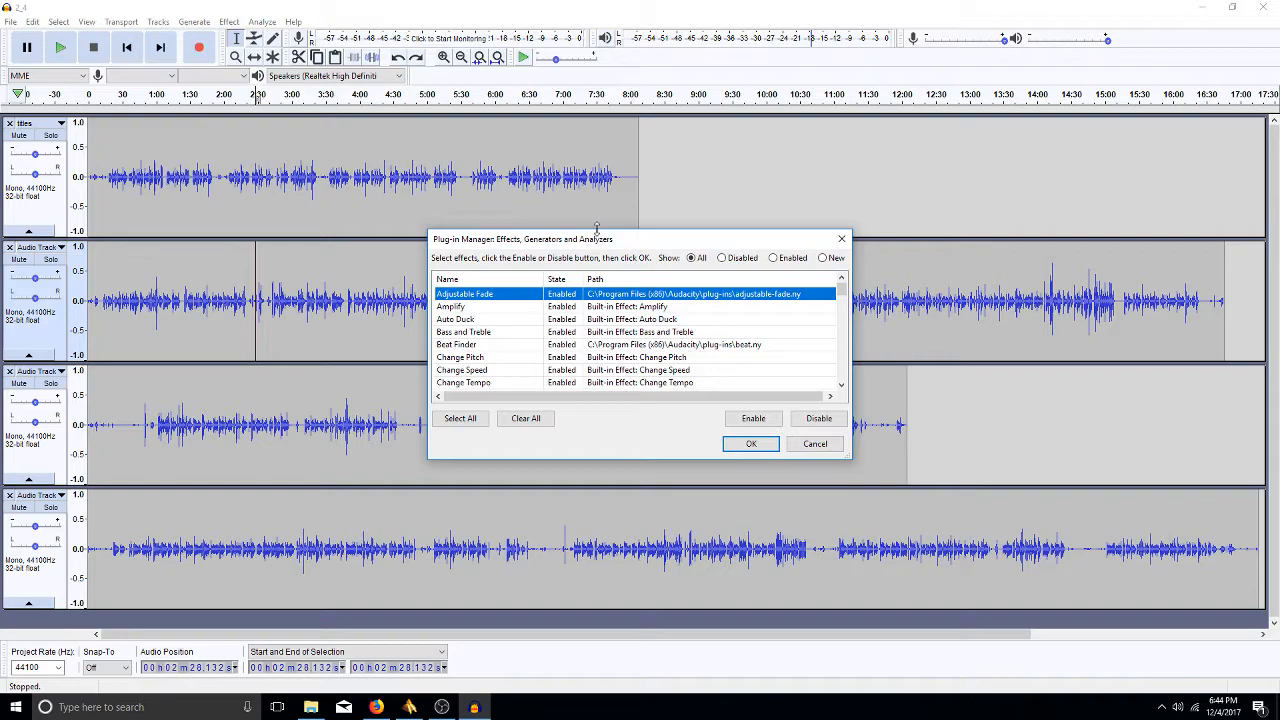
left_click_drag(608, 232, 621, 81)
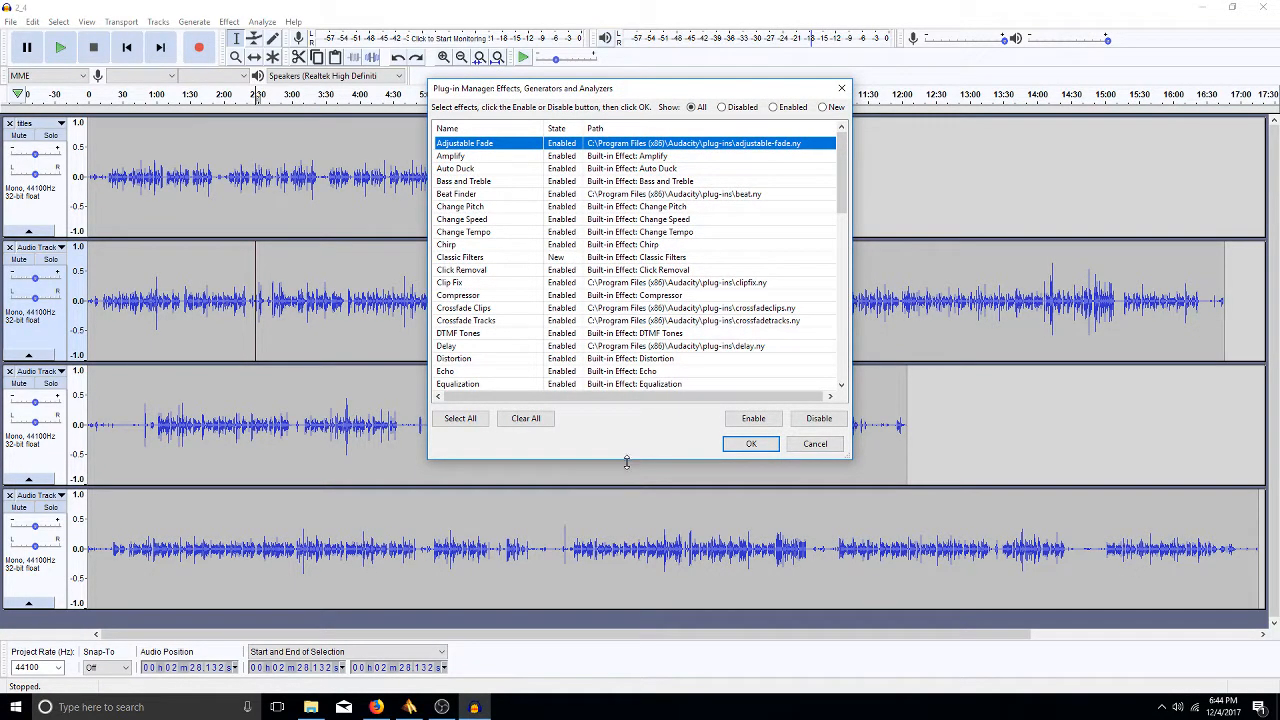
left_click_drag(627, 461, 624, 551)
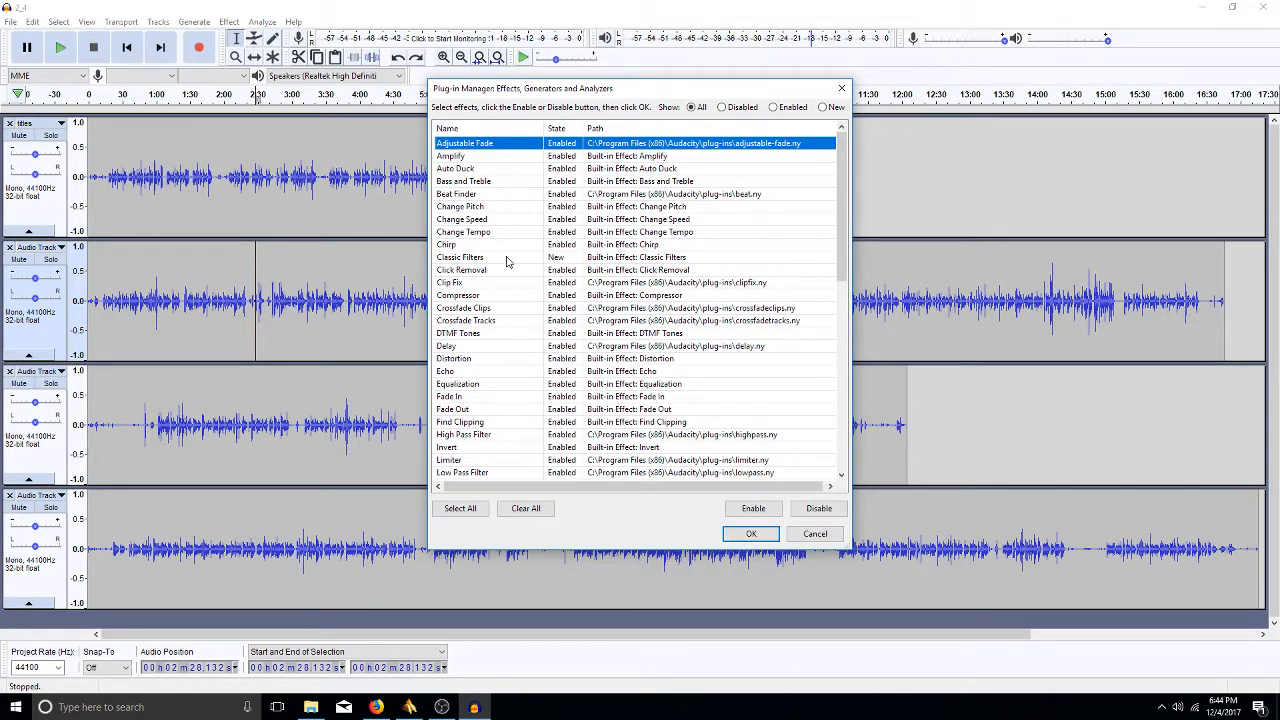
- Disable Auto Duck, Bass and Treble, Beat Finder and Chirp in the Plug-in Manager
left_click(561, 170)
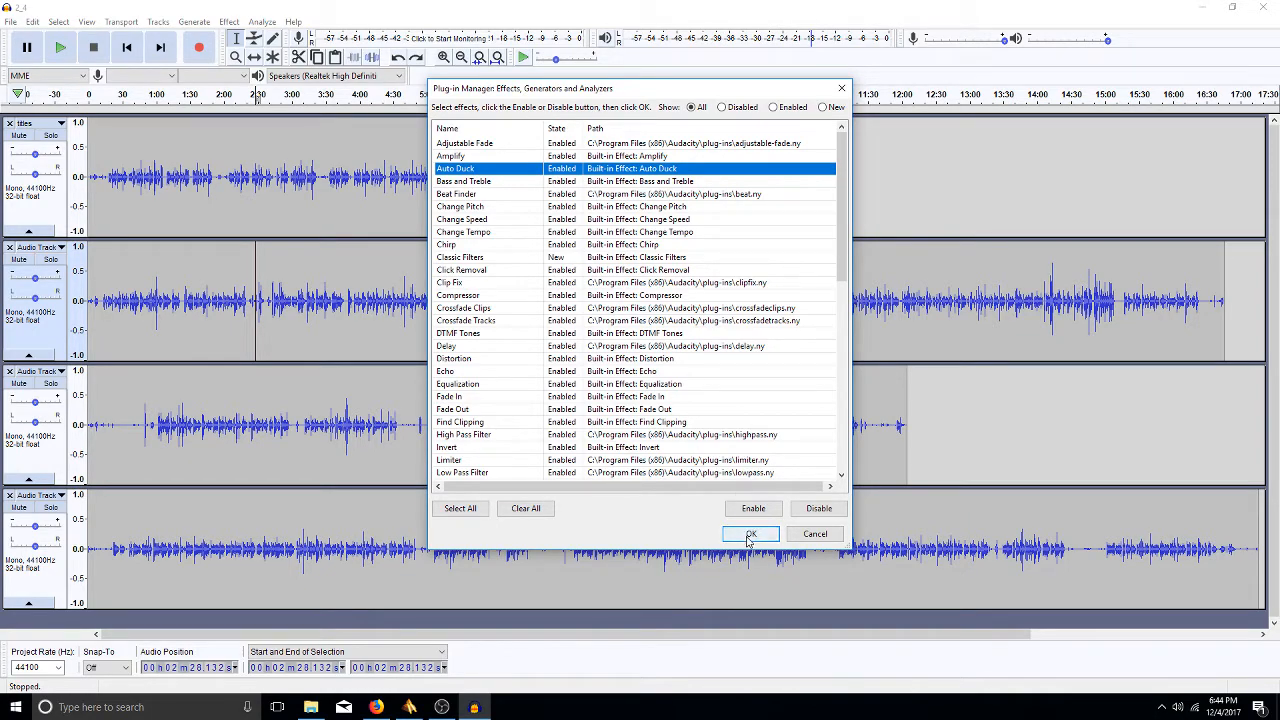
left_click(819, 508)
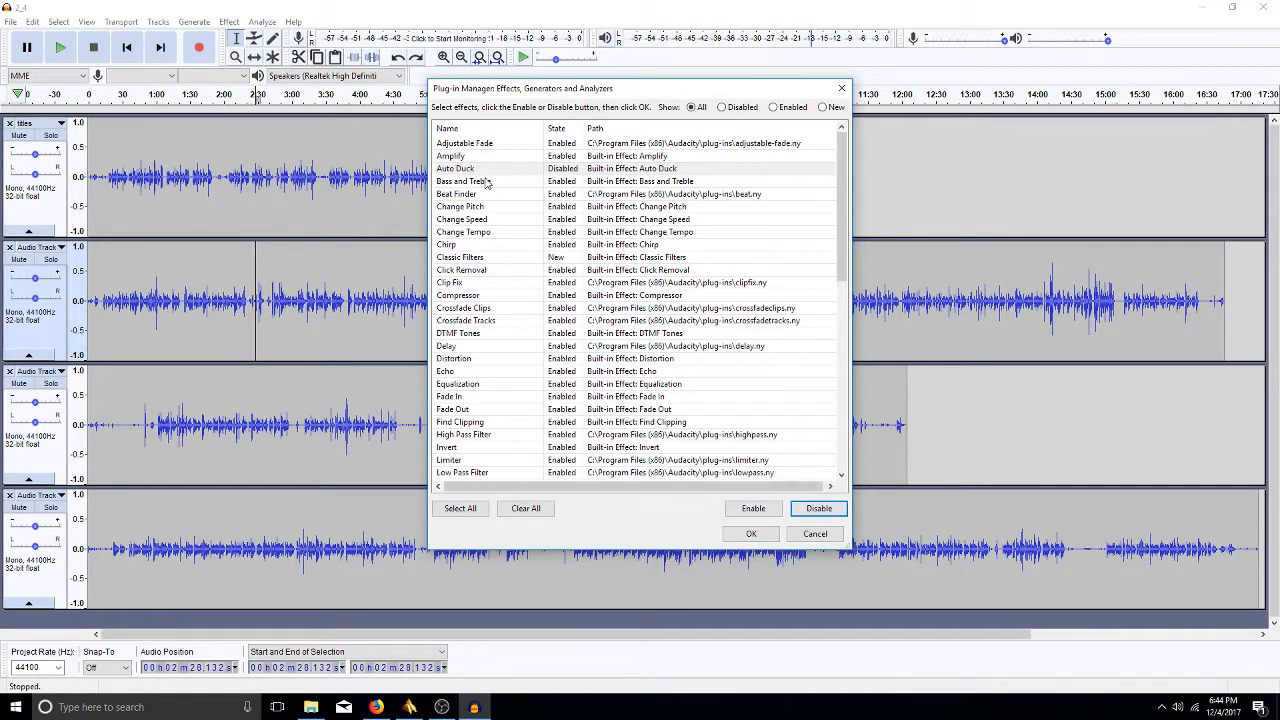
left_click(553, 181)
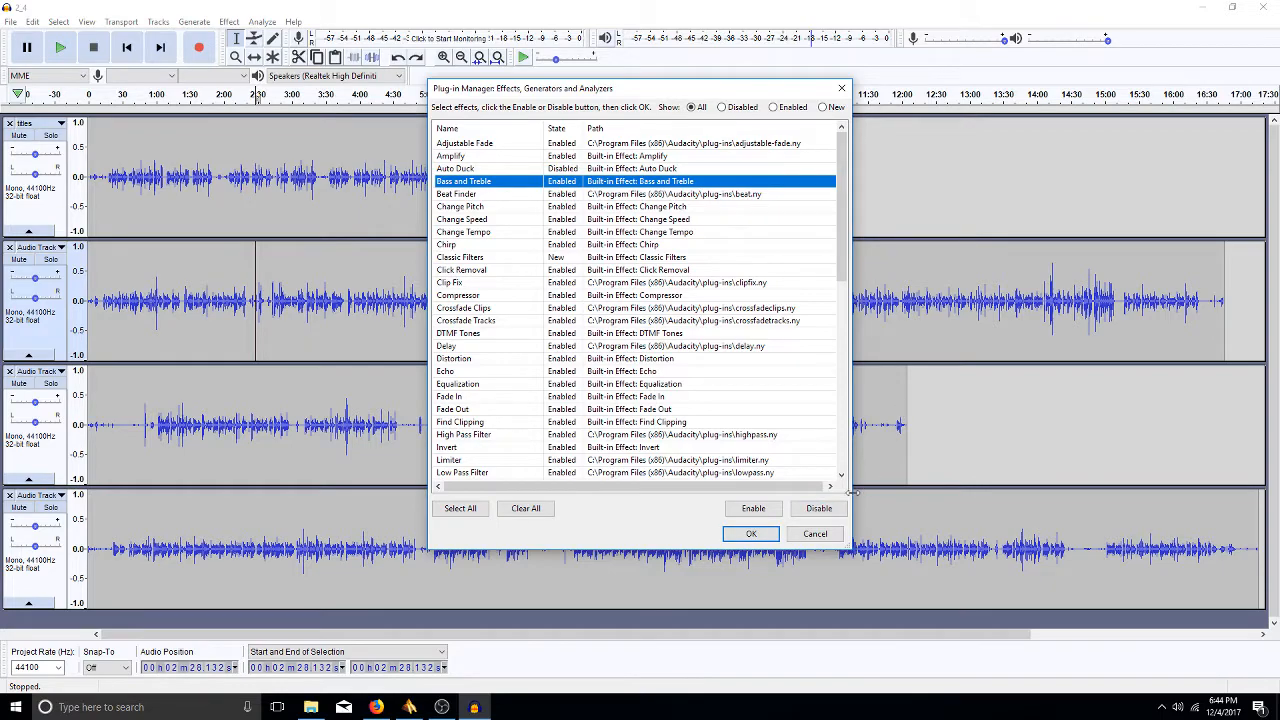
left_click(820, 508)
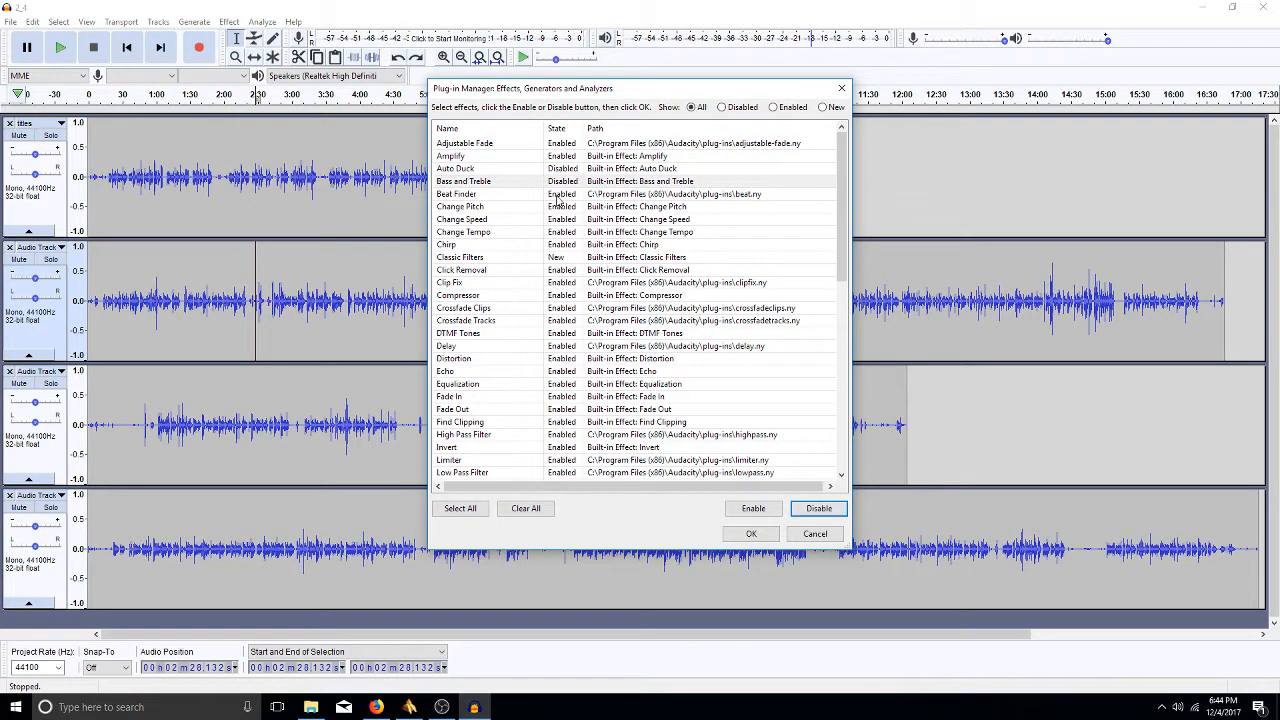
left_click(559, 195)
left_click(819, 508)
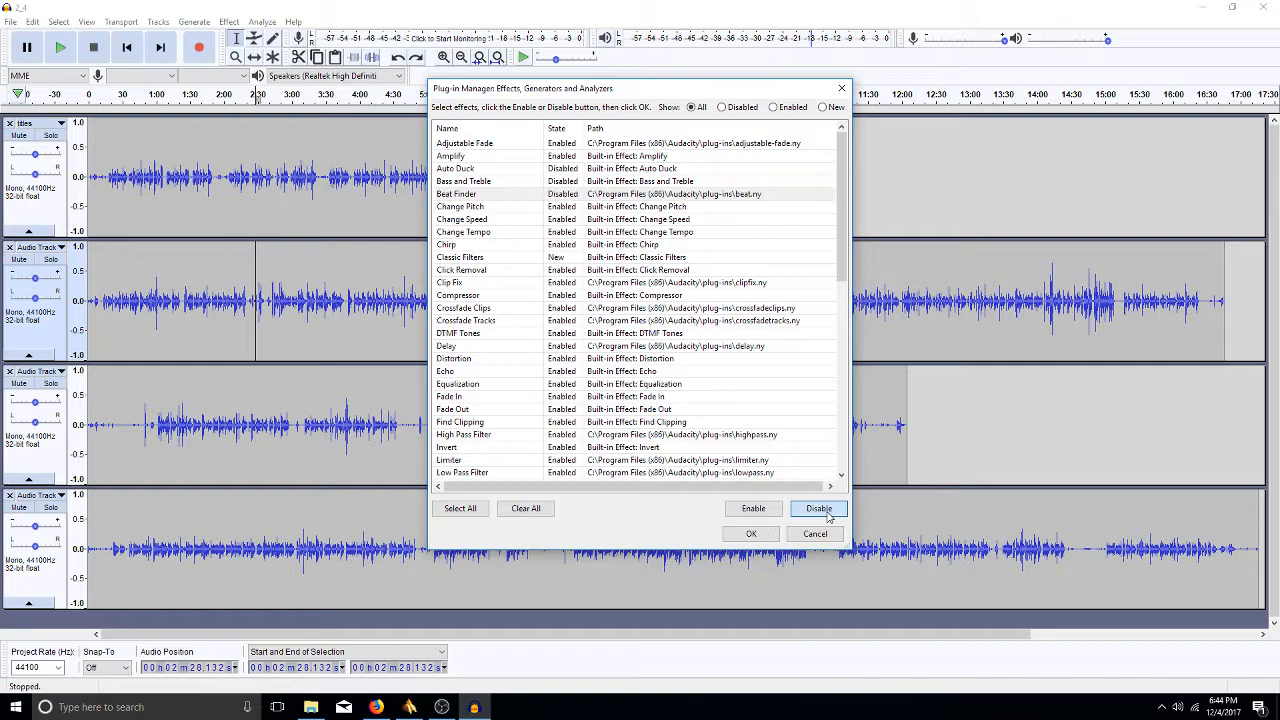
left_click(558, 248)
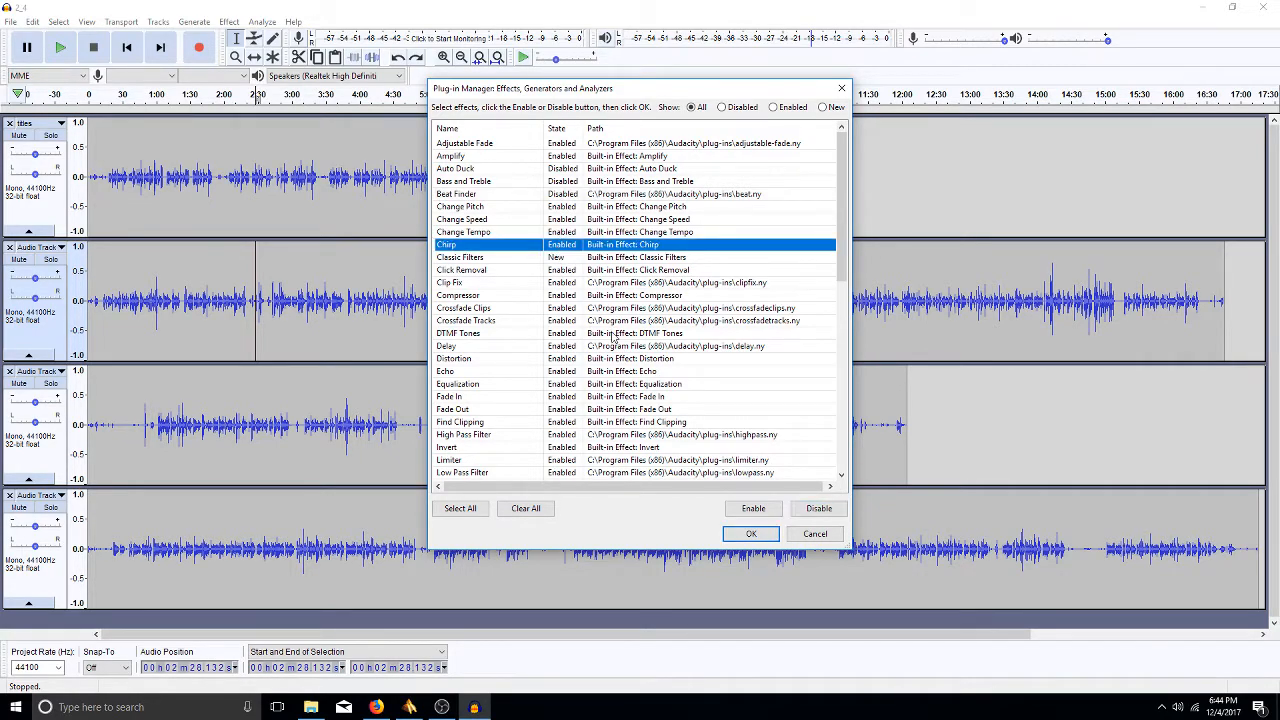
left_click(820, 510)
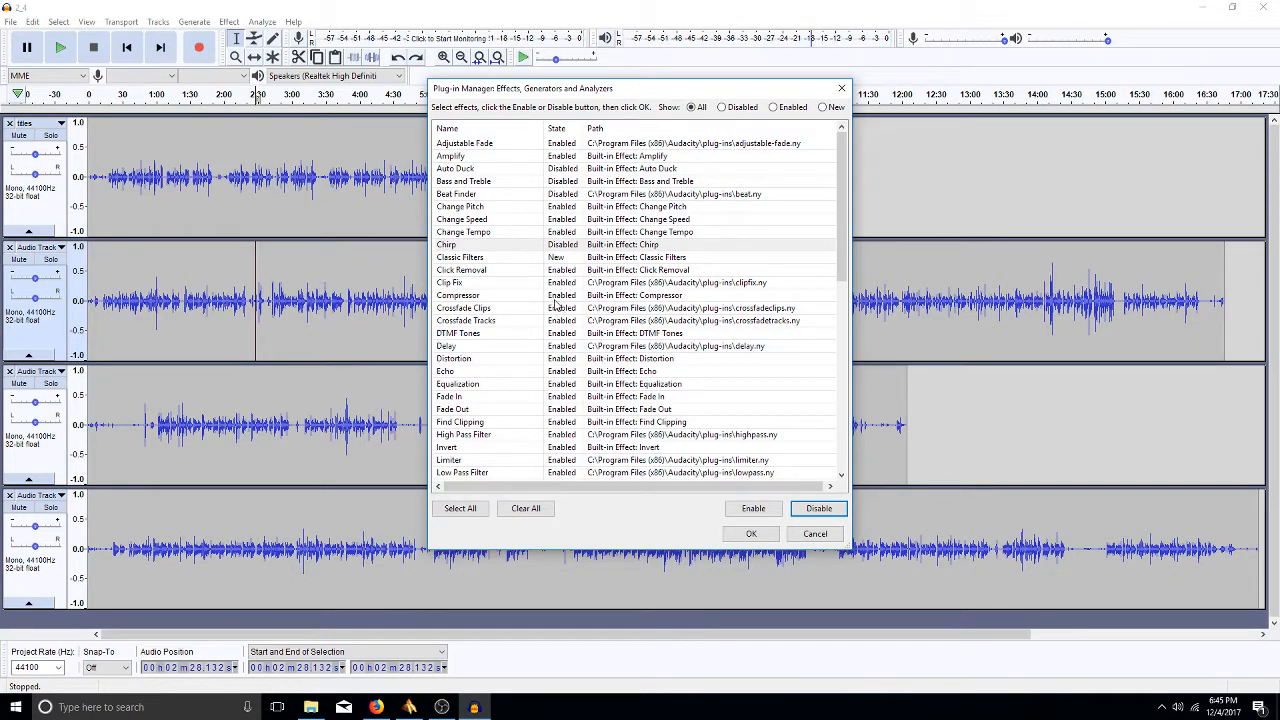
- Disable Compressor, Crossfade Clips, Crossfade Tracks, DTMF Tones and Find Clipping
left_click(560, 297)
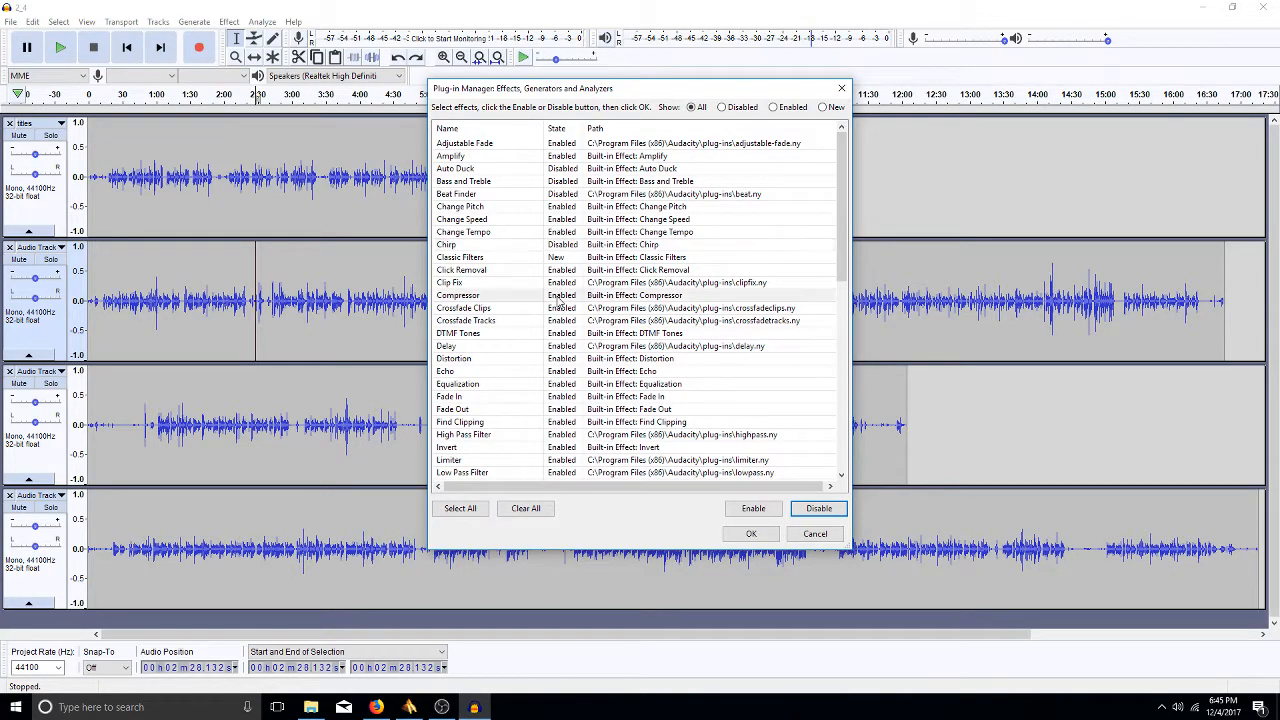
left_click(813, 510)
left_click(567, 310)
left_click(818, 509)
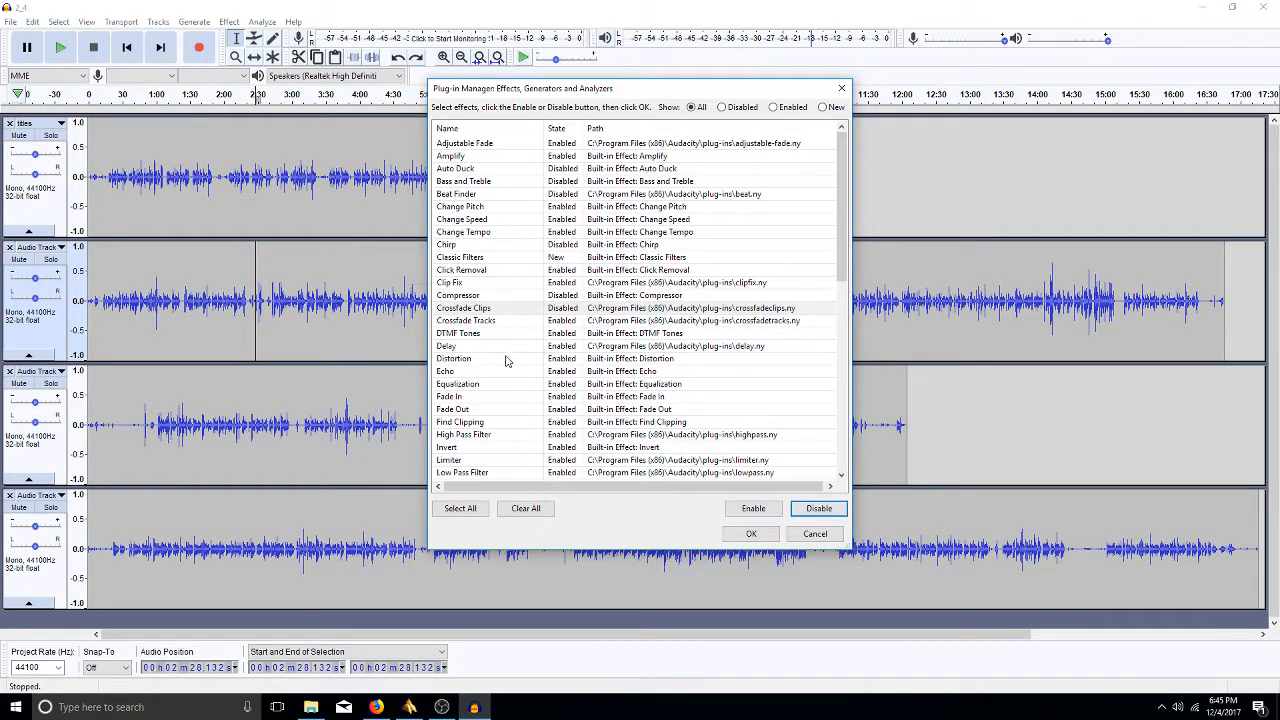
left_click(567, 320)
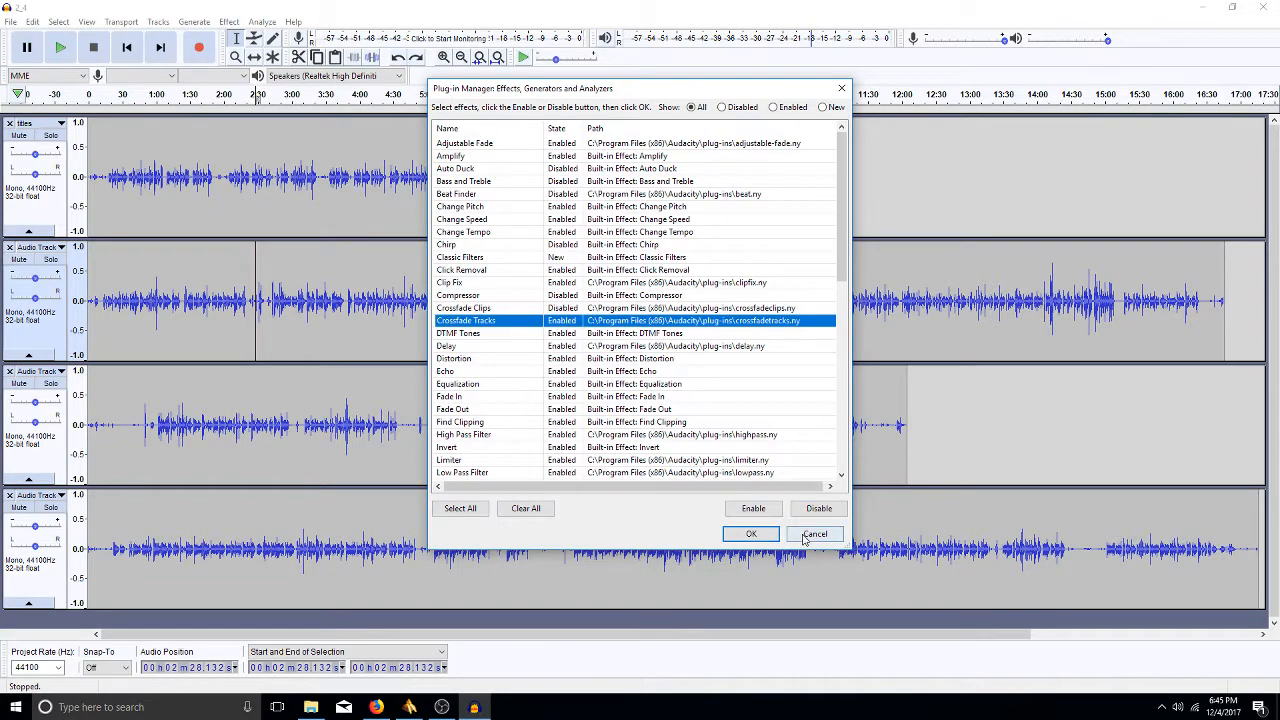
left_click(818, 508)
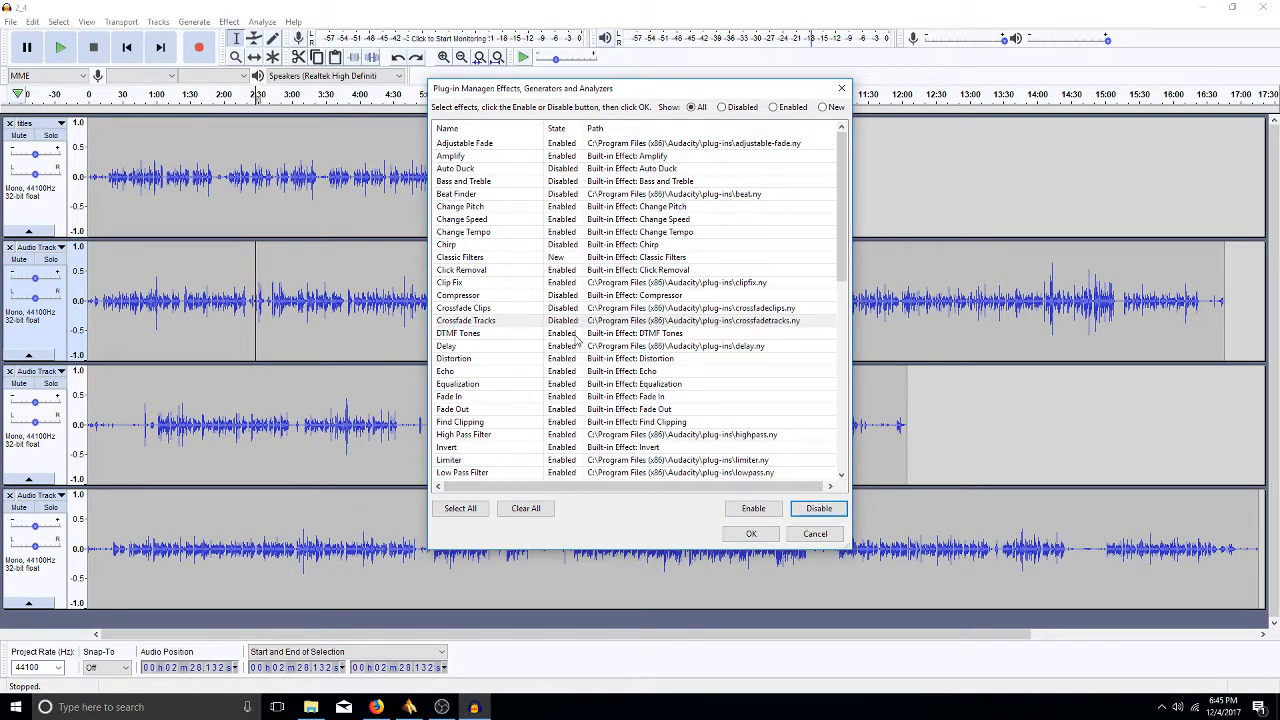
left_click(565, 336)
left_click(818, 508)
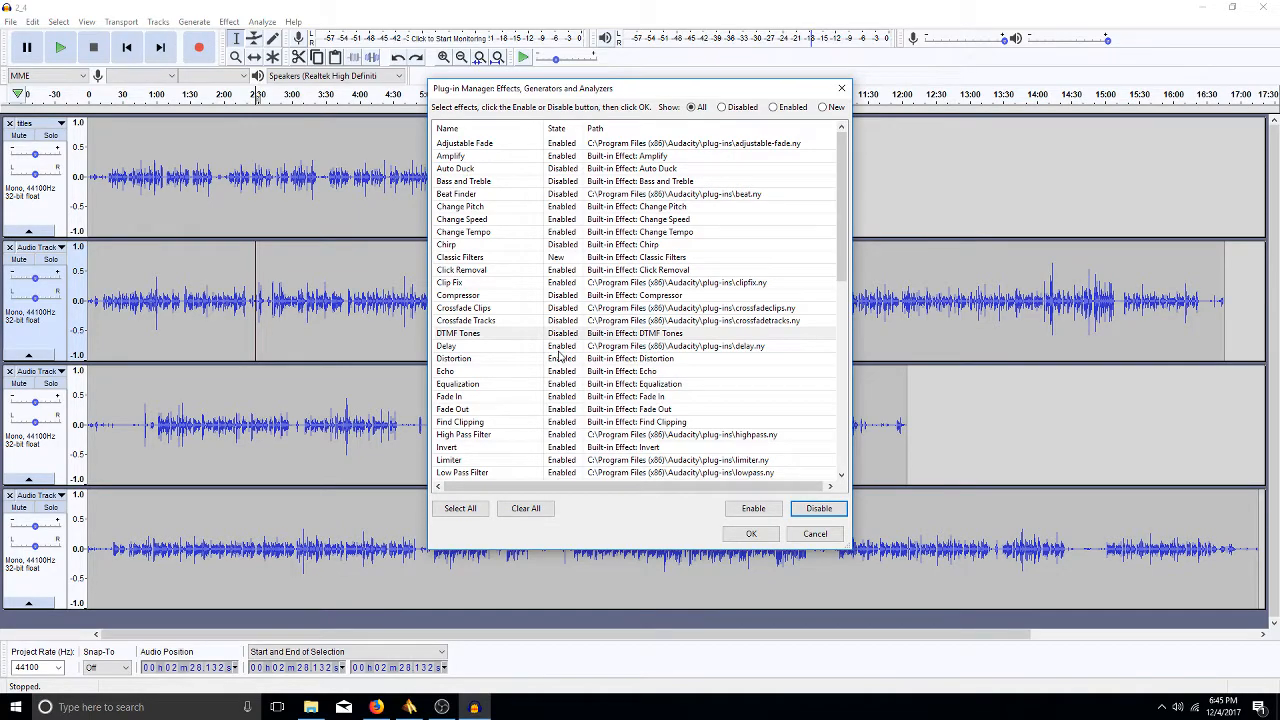
left_click(560, 424)
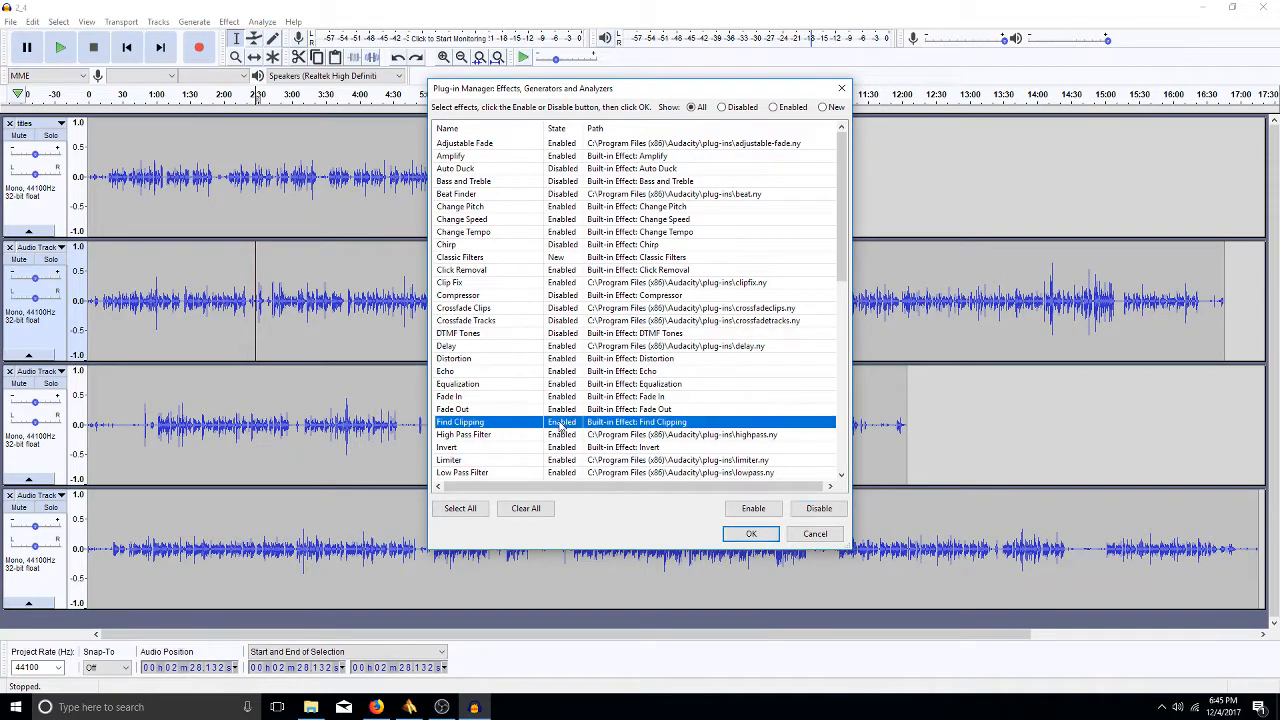
left_click(819, 509)
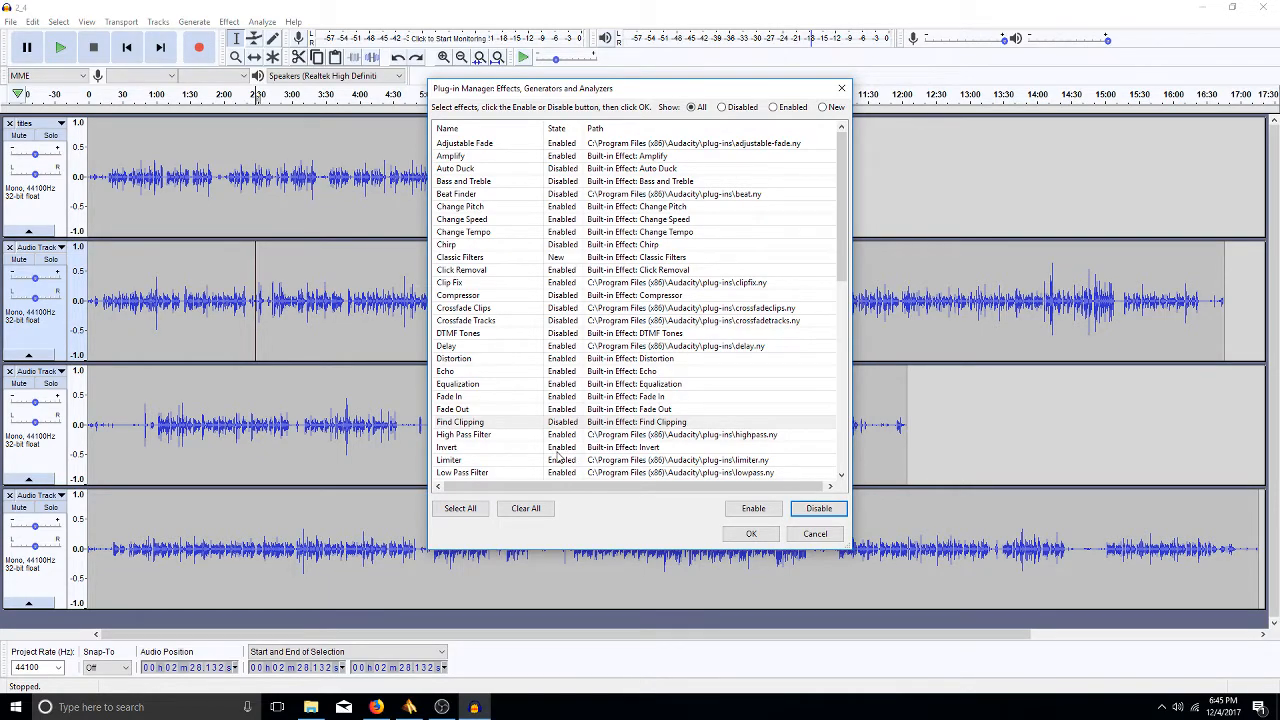
- Further down the plug-in list, disable Invert, Limiter, Noise and Normalize
scroll(557, 455, "down", 5)
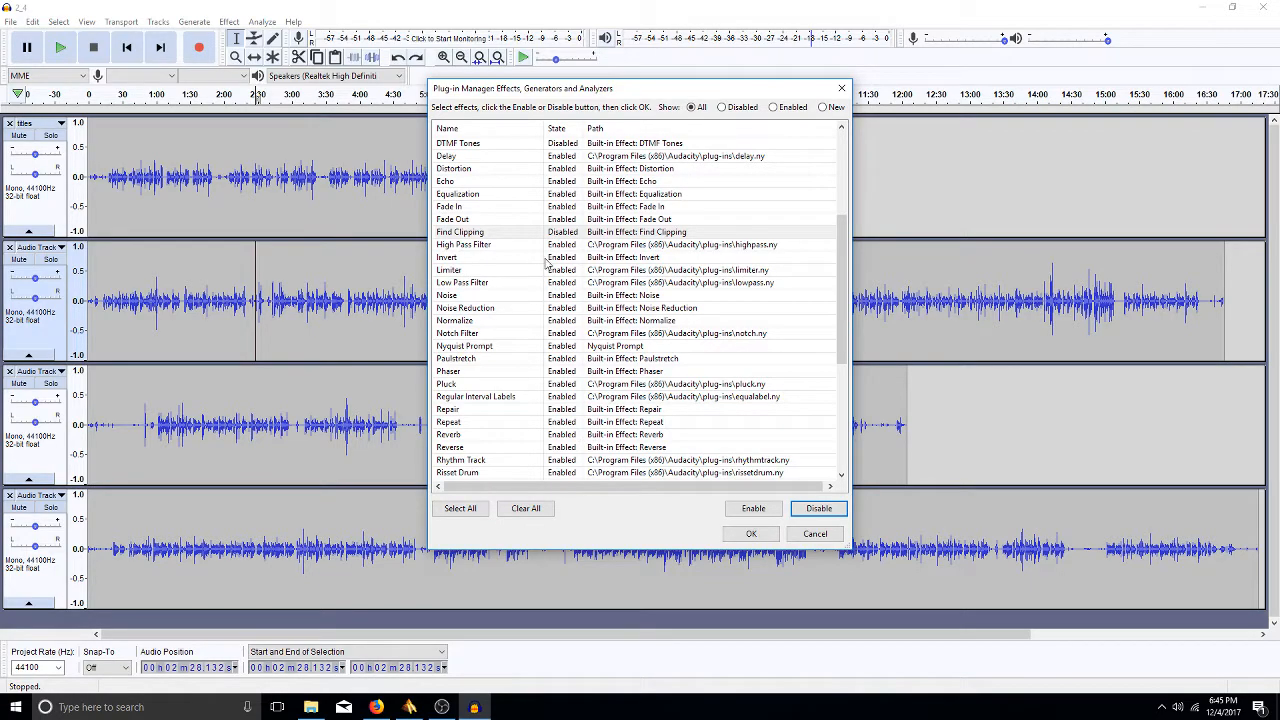
left_click(560, 259)
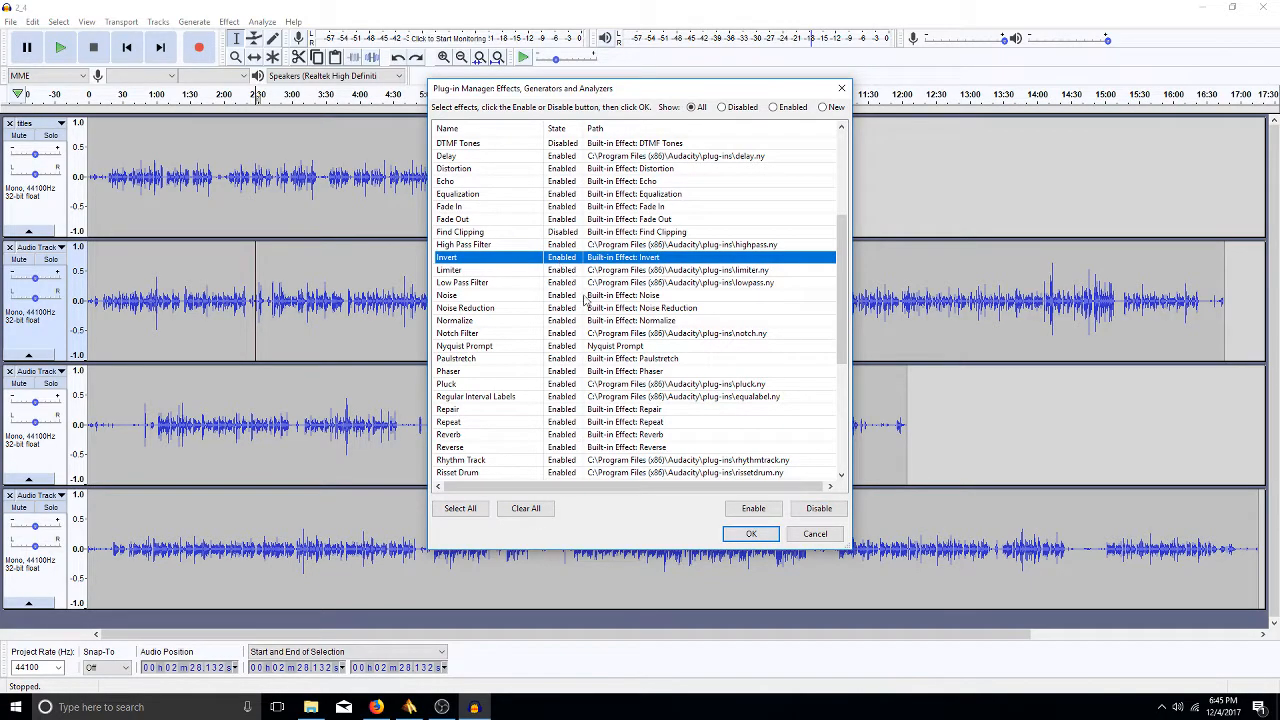
left_click(820, 509)
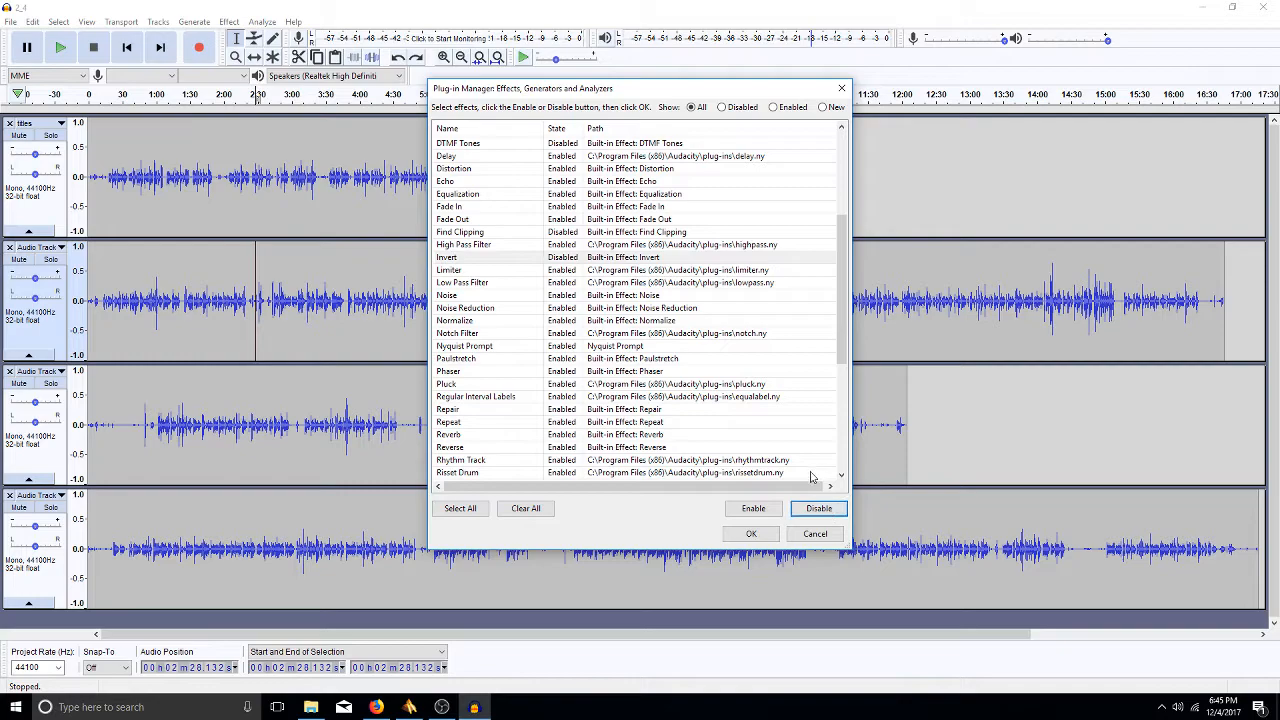
left_click(560, 272)
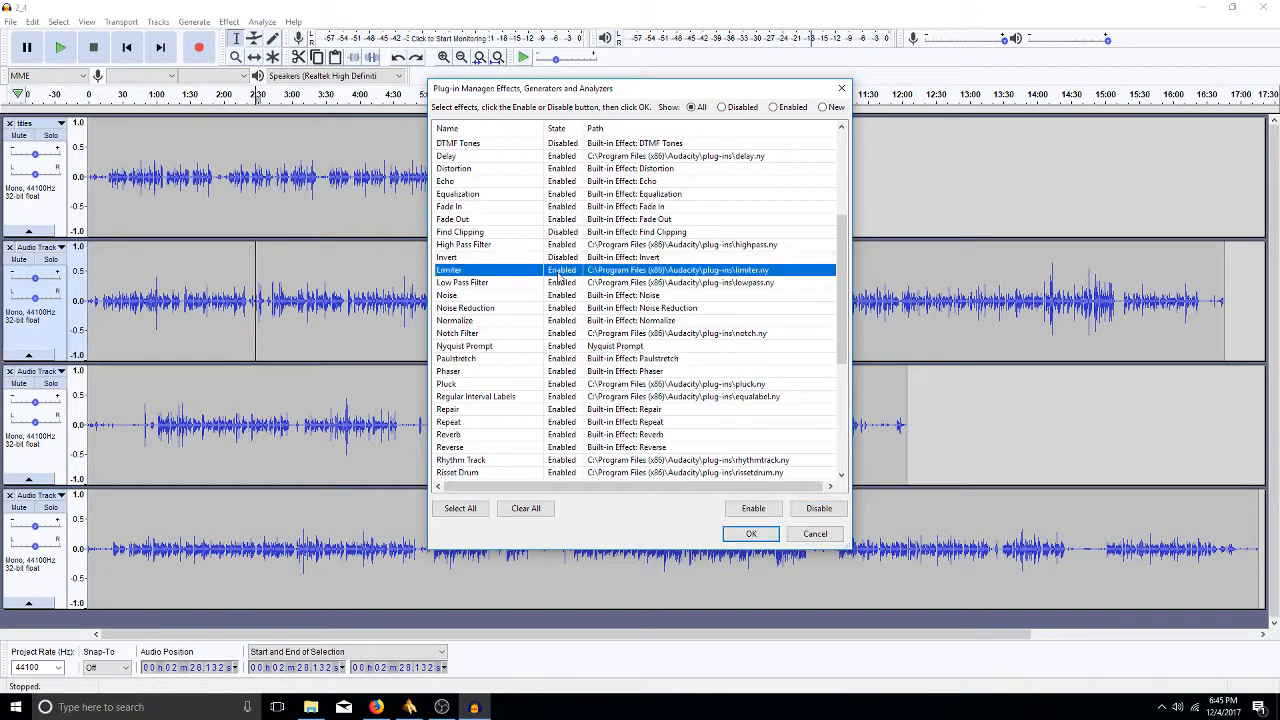
left_click(820, 509)
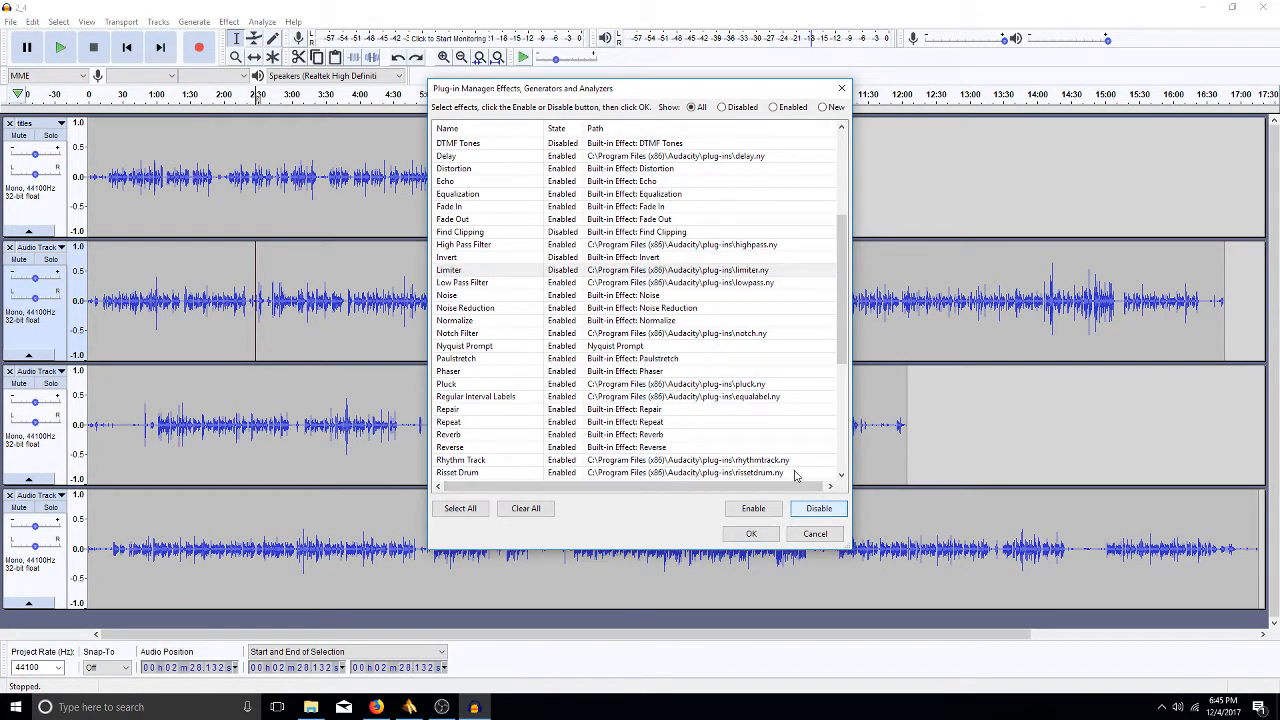
left_click(563, 298)
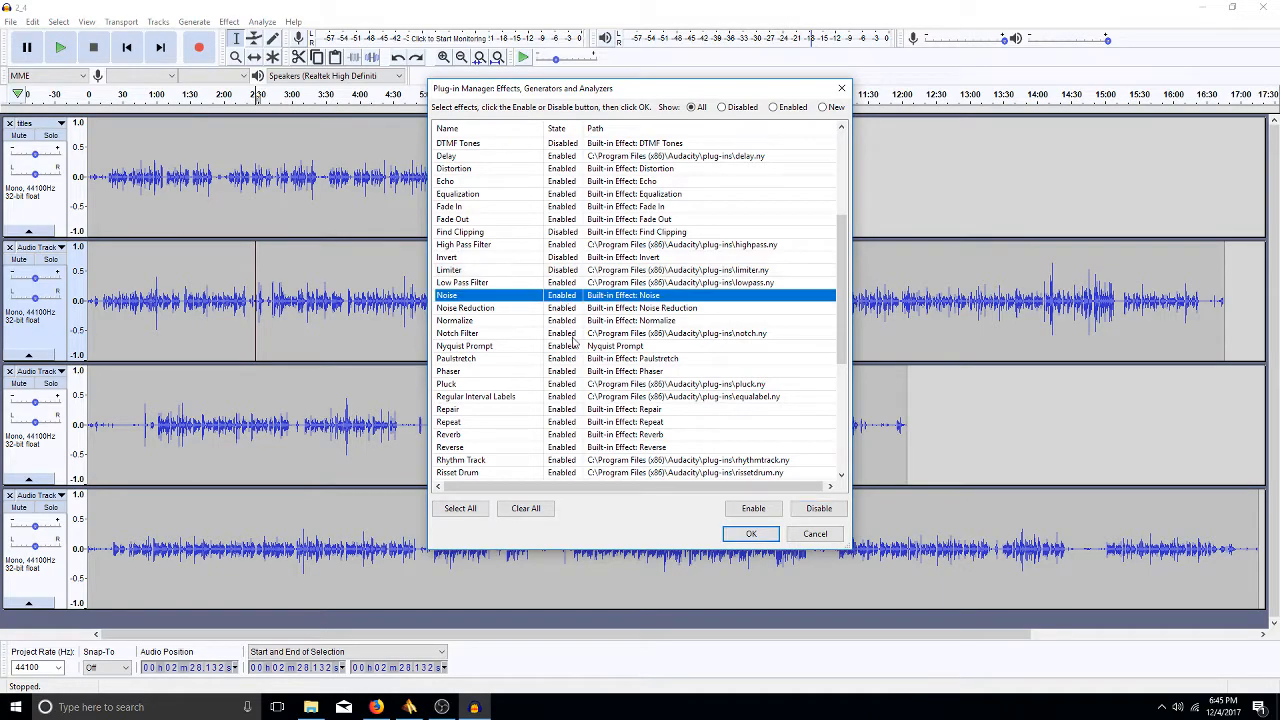
left_click(819, 508)
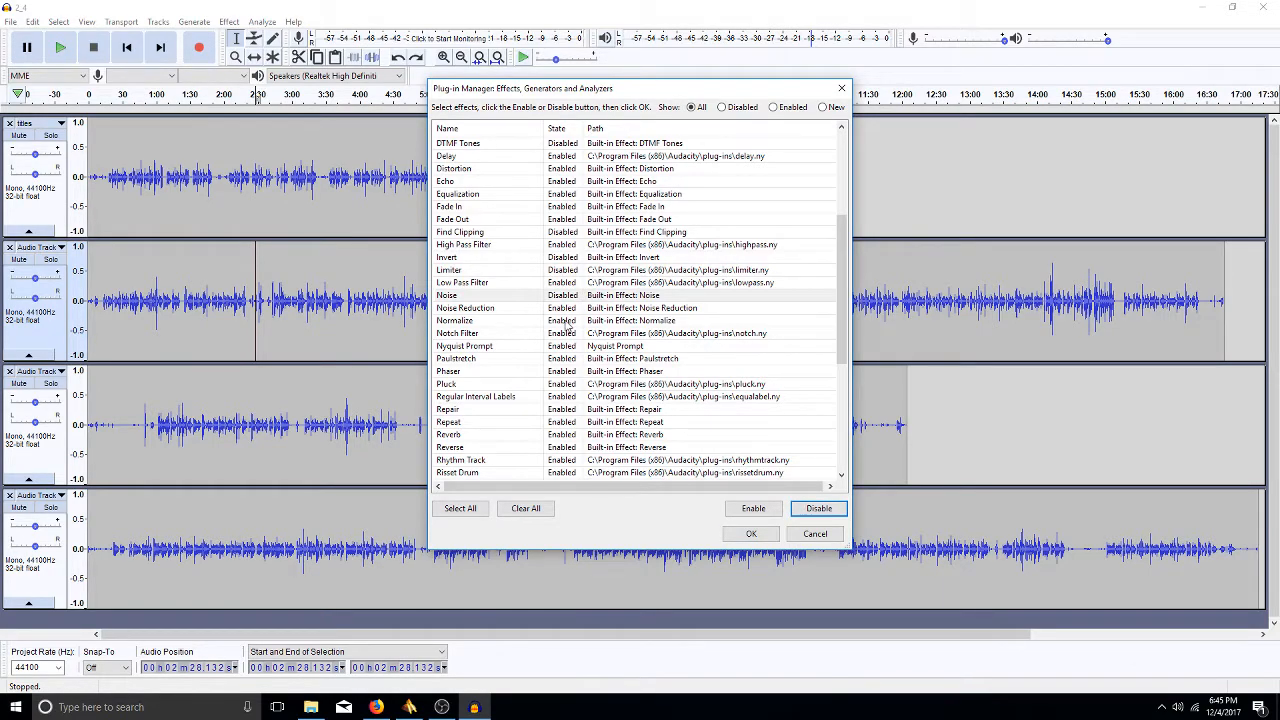
left_click(563, 324)
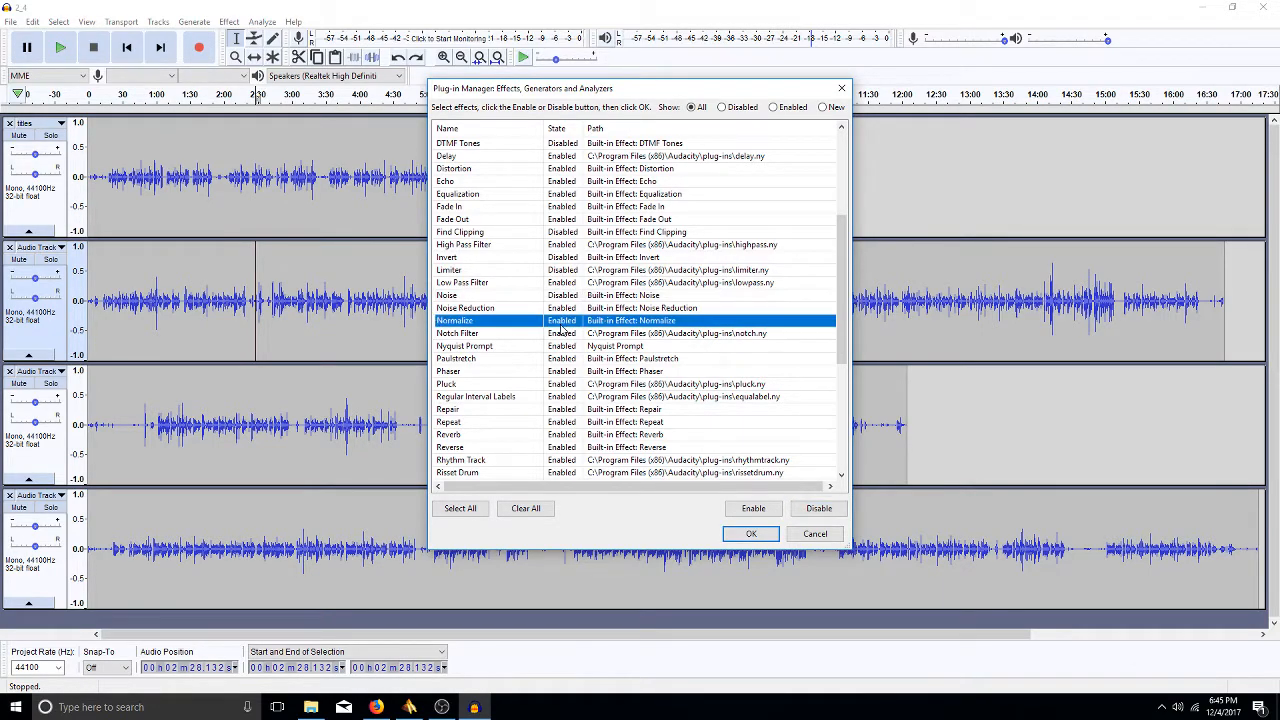
left_click(827, 510)
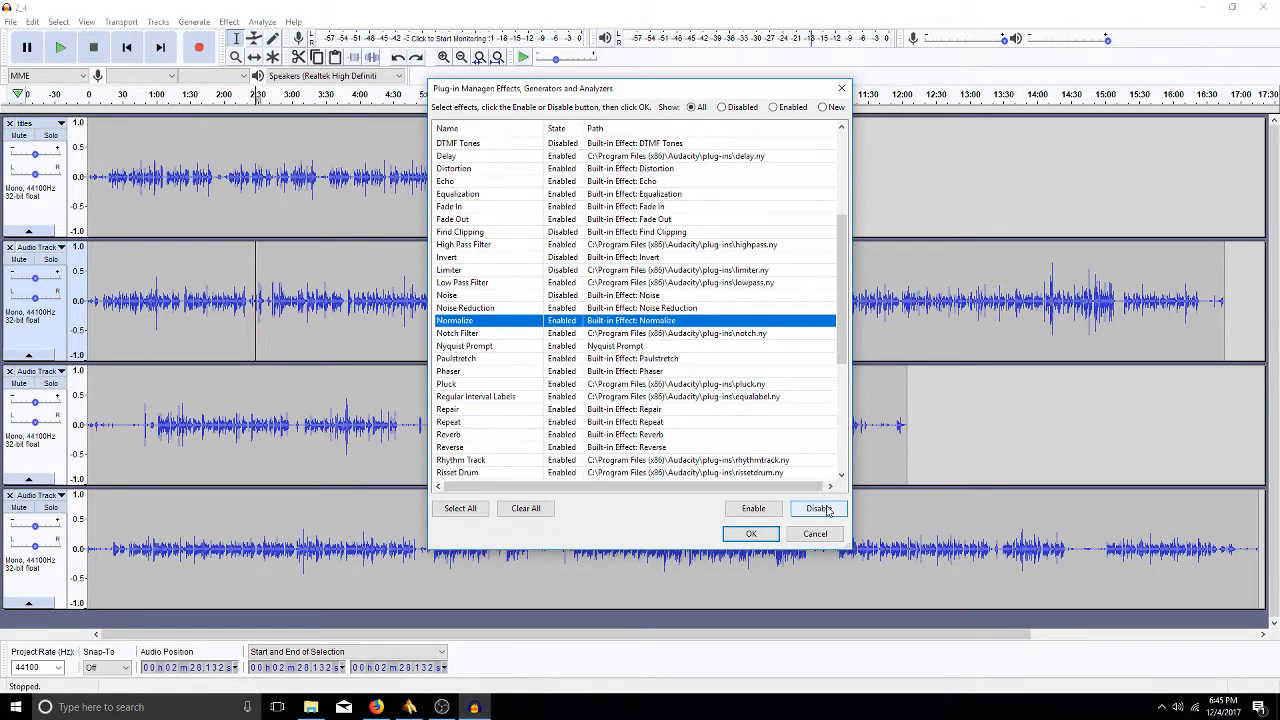
- Disable the Nyquist Prompt and Phaser effects
left_click(549, 335)
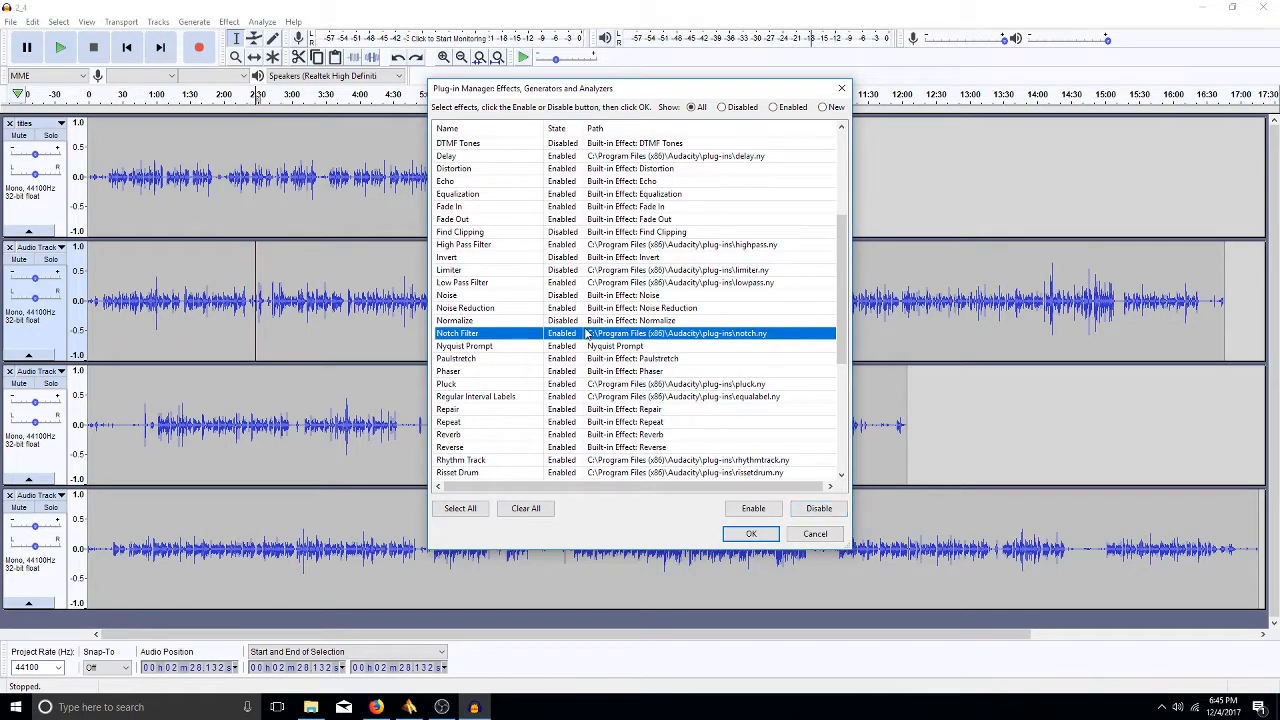
left_click(561, 347)
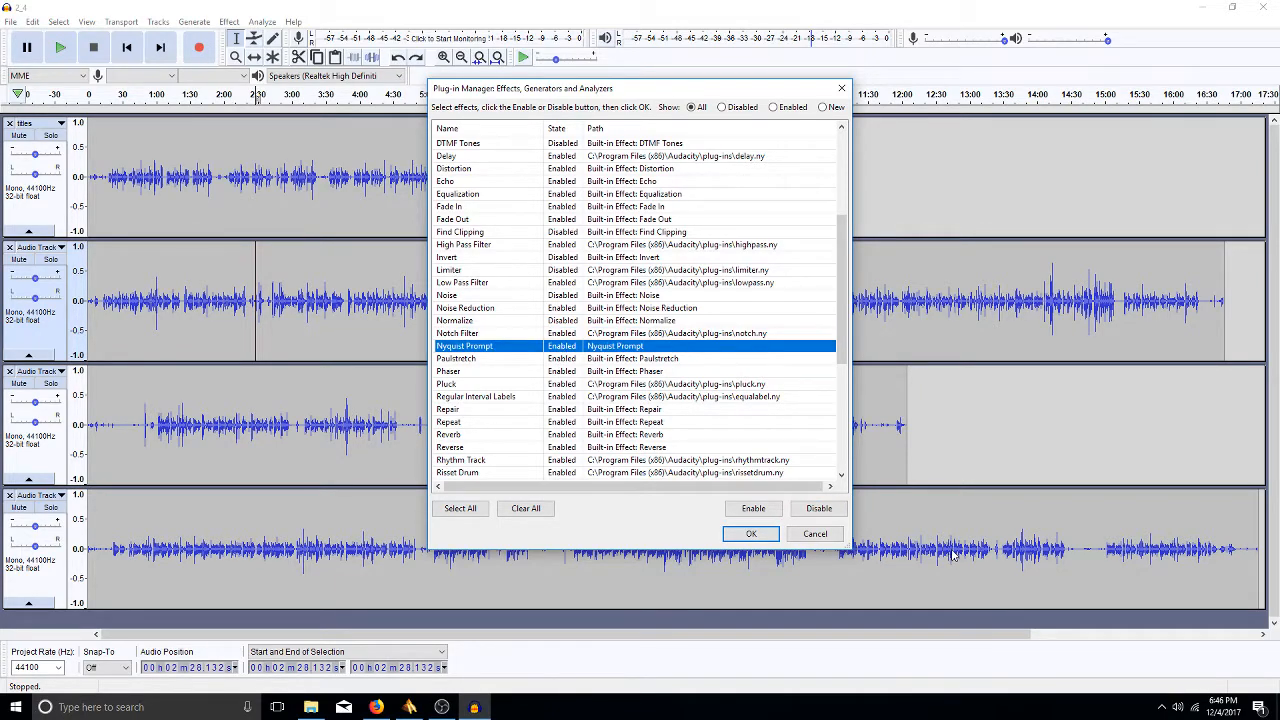
left_click(821, 518)
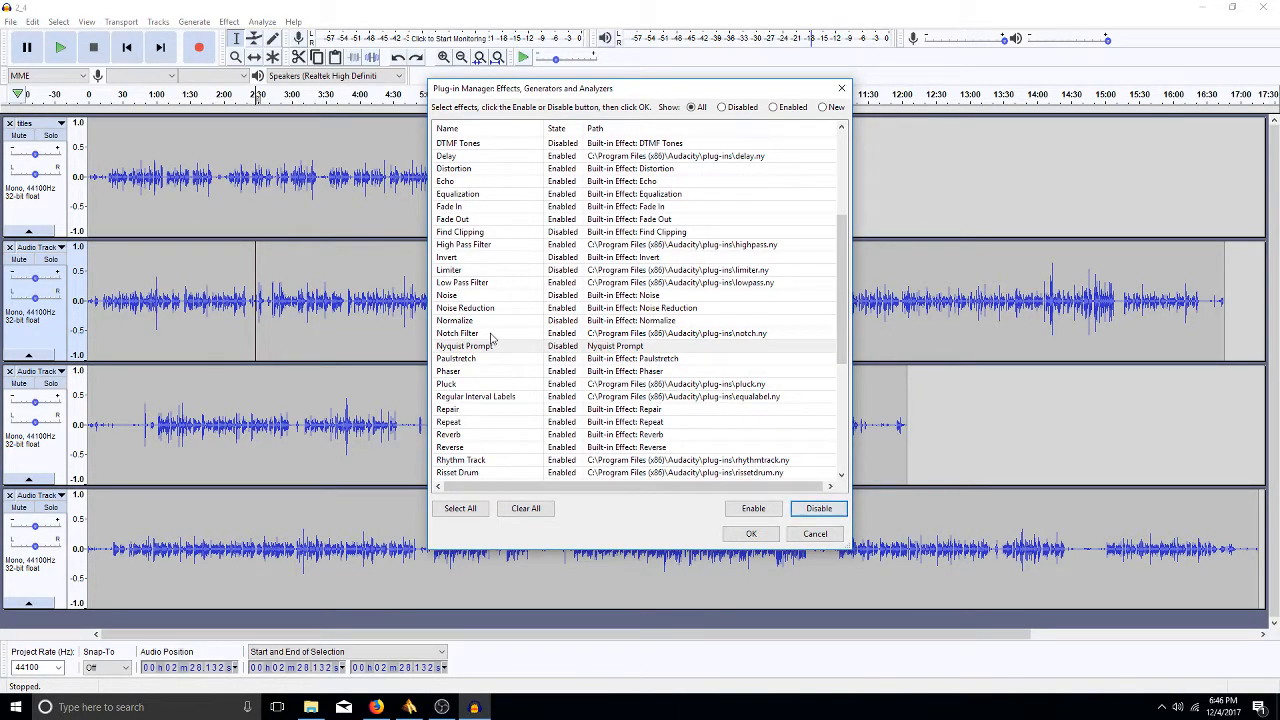
left_click(562, 359)
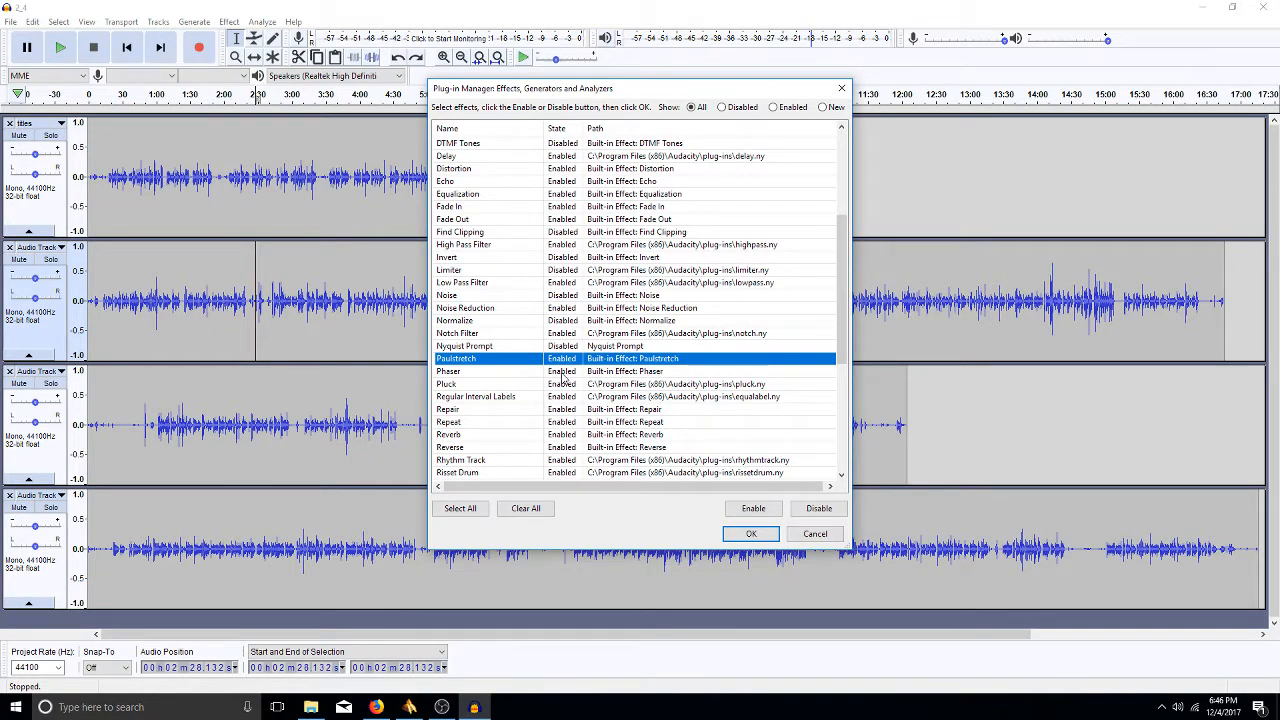
left_click(562, 373)
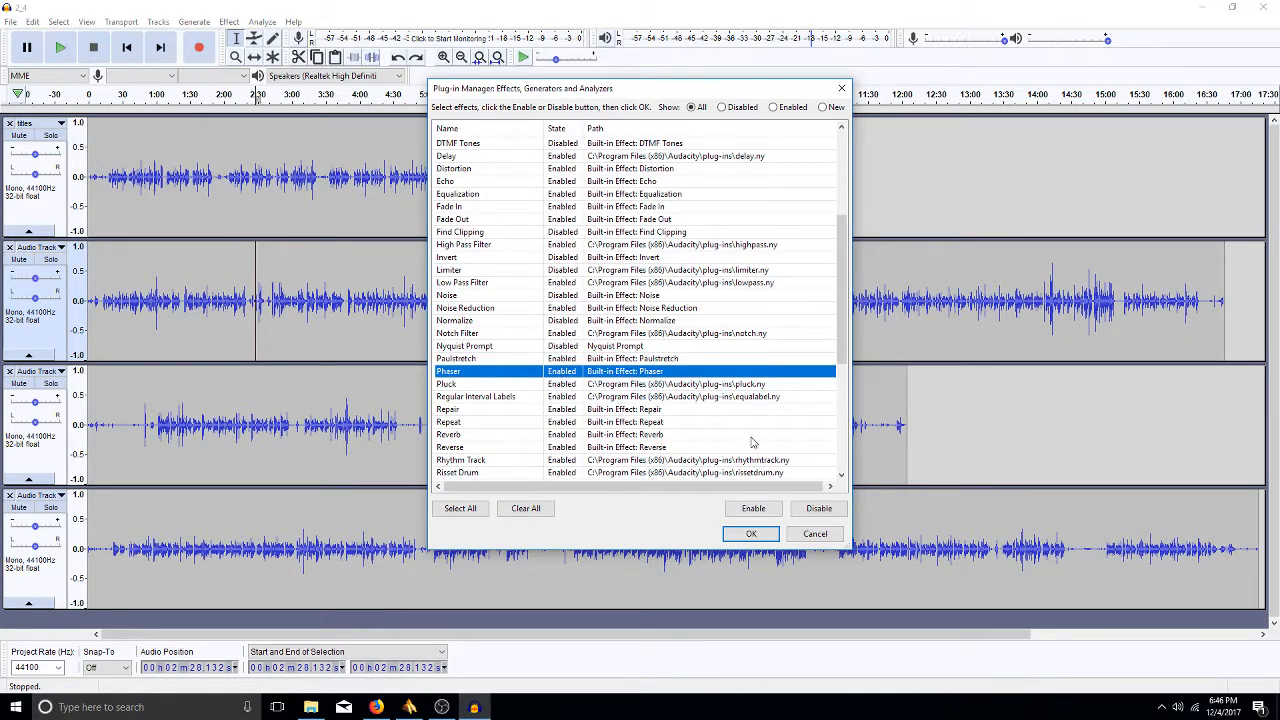
left_click(817, 511)
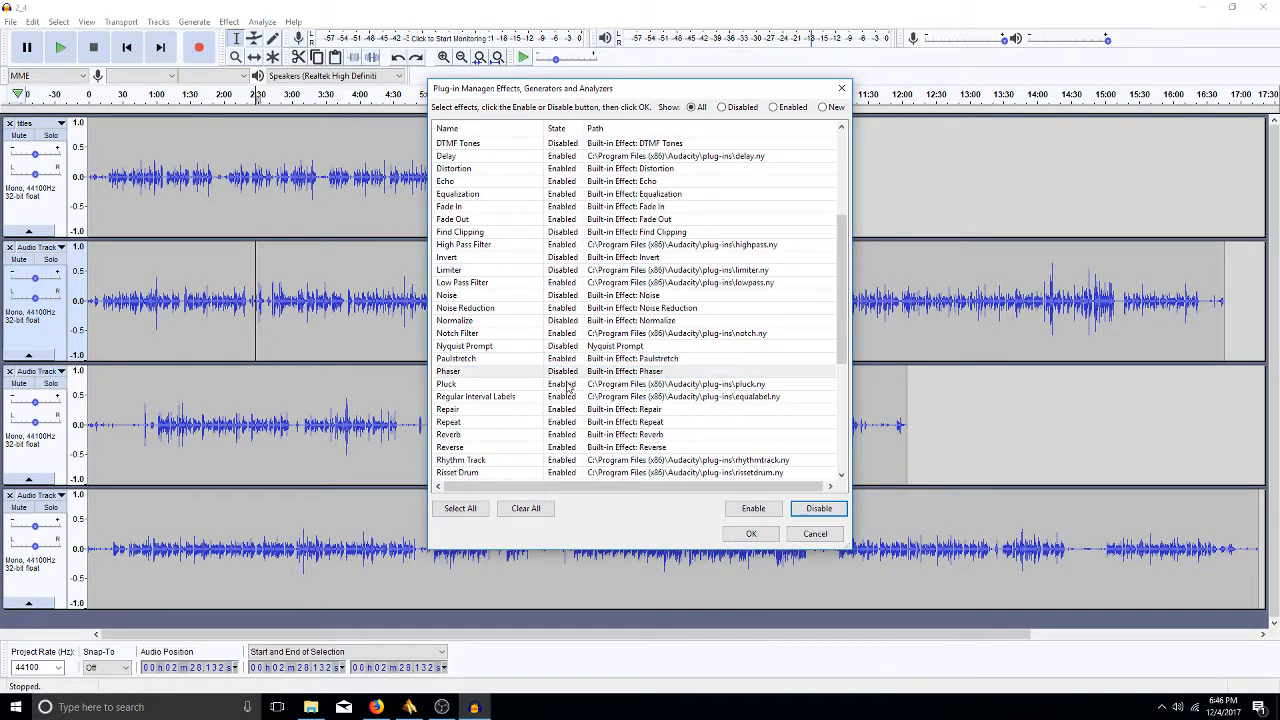
- Disable Pluck, Regular Interval Labels and Rhythm Track
left_click(562, 386)
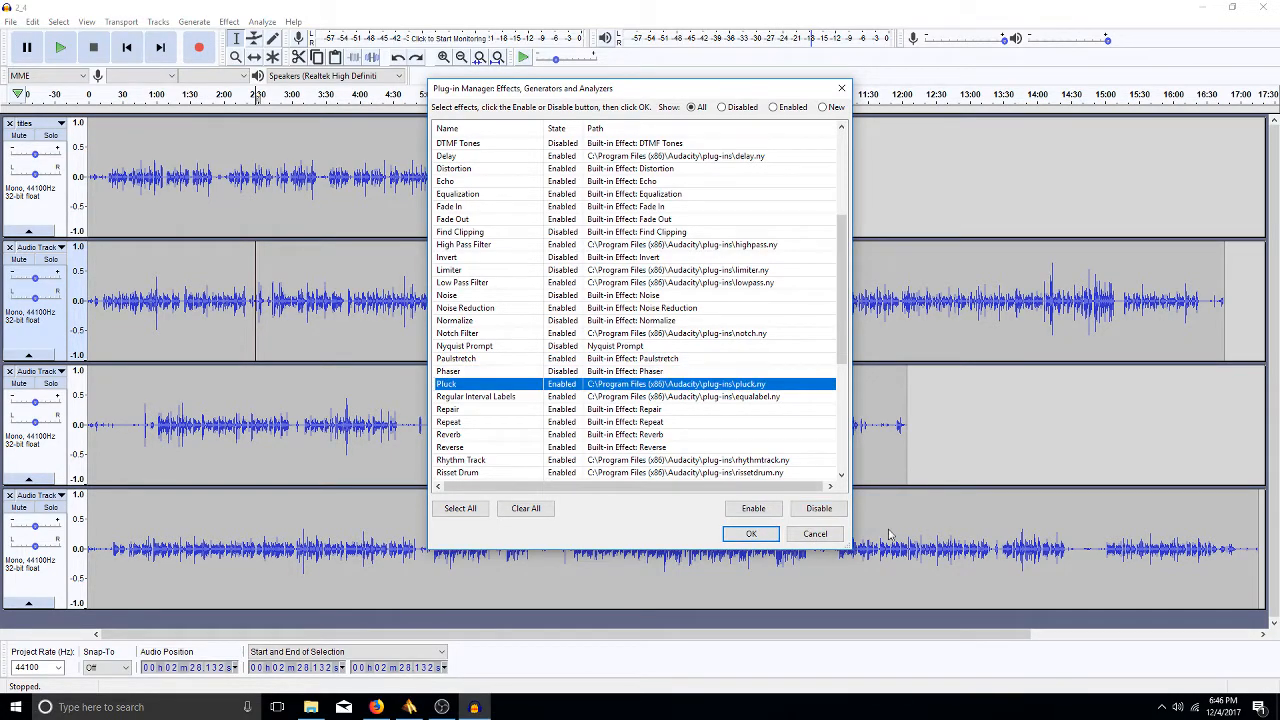
left_click(818, 508)
left_click(570, 398)
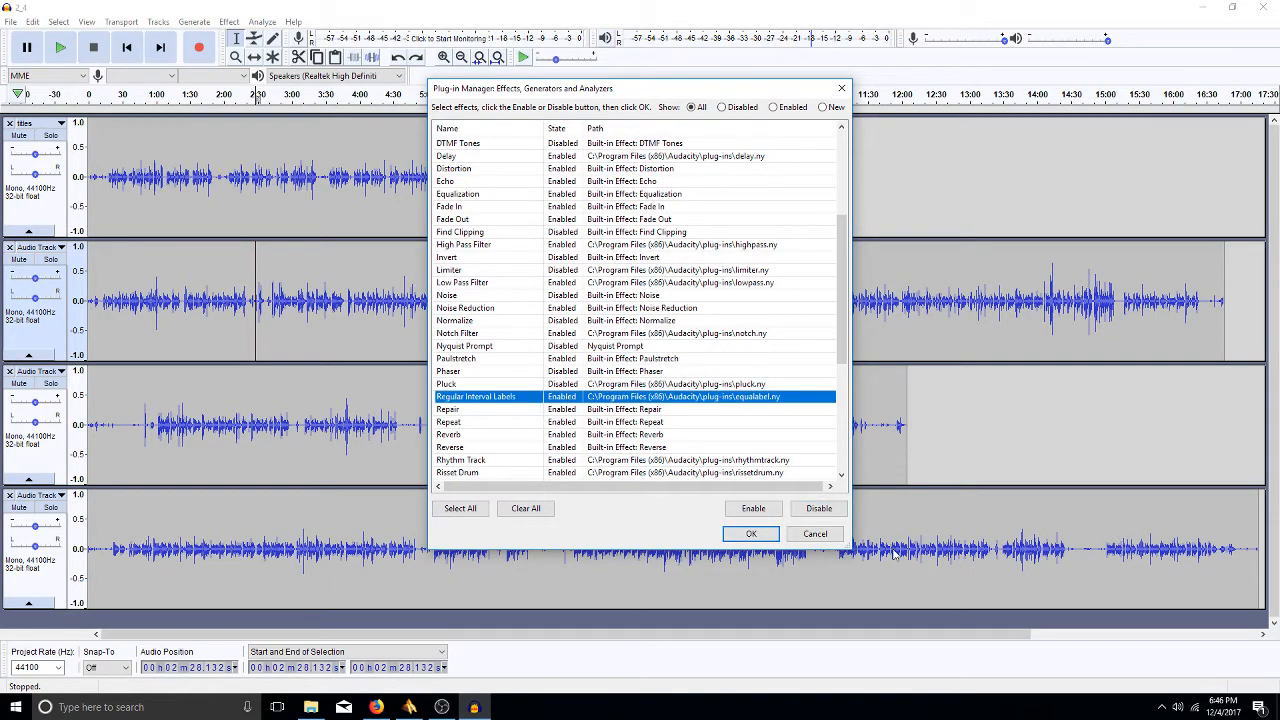
left_click(811, 512)
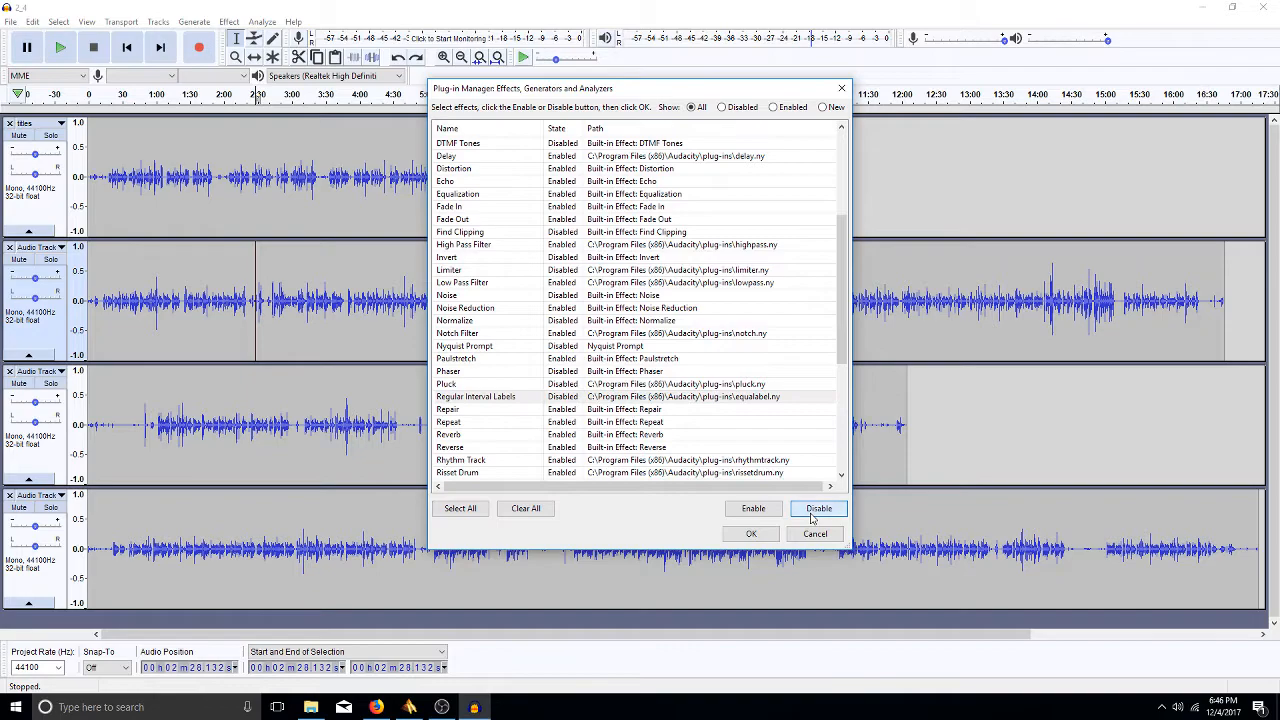
left_click(565, 472)
left_click(565, 460, "shift")
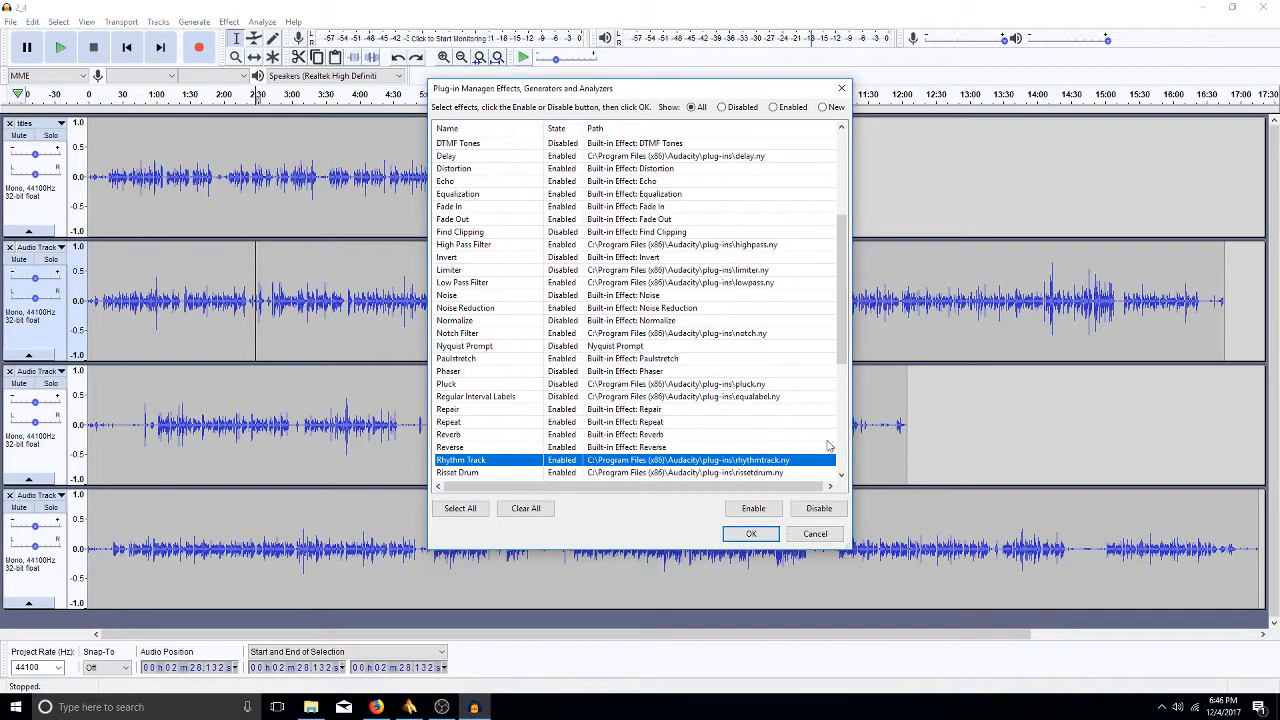
left_click(818, 508)
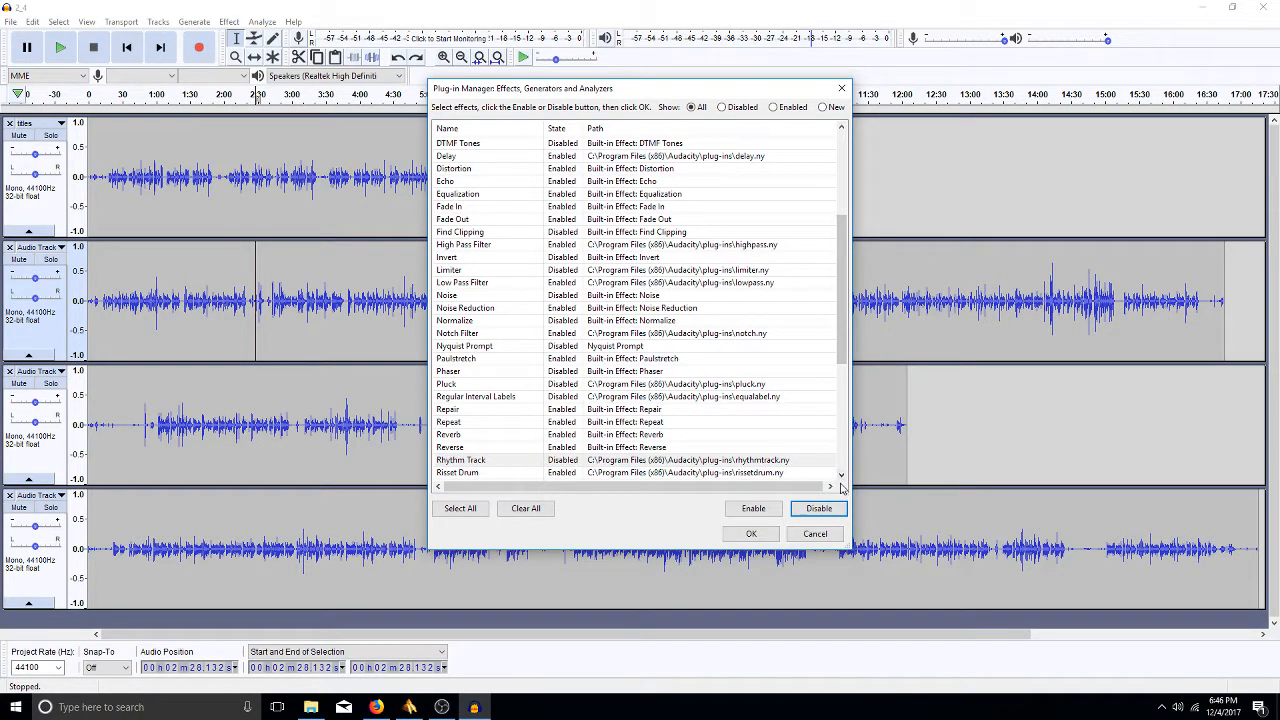
- Disable Risset Drum, SC4 and Sample Data Export in the Plug-in Manager
left_click(841, 476)
left_click_drag(841, 476, 841, 476)
left_click(556, 231)
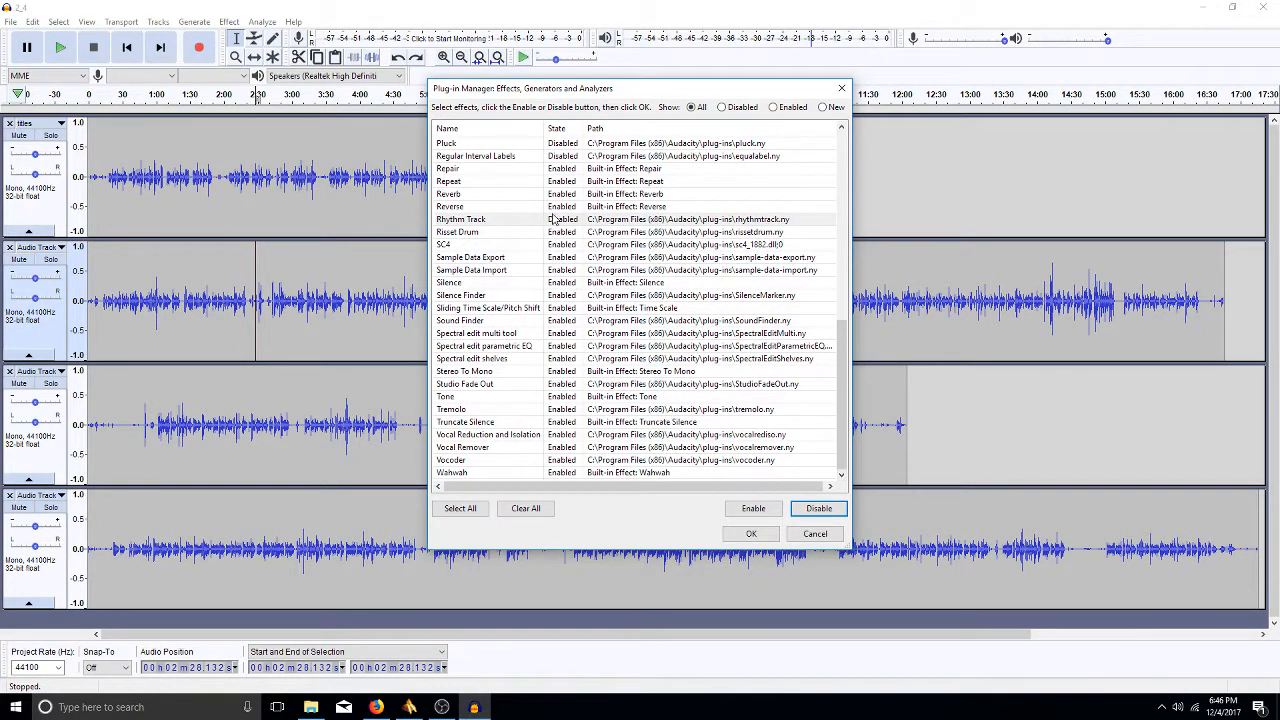
left_click(567, 233)
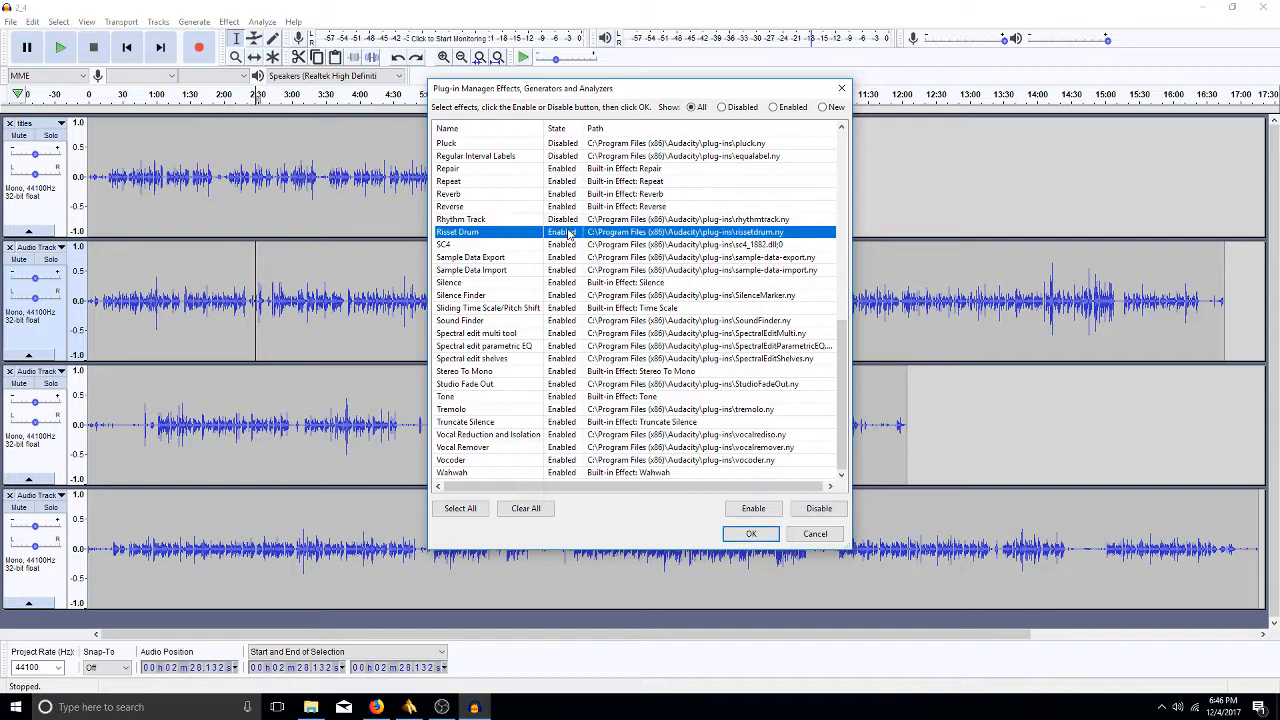
left_click(825, 509)
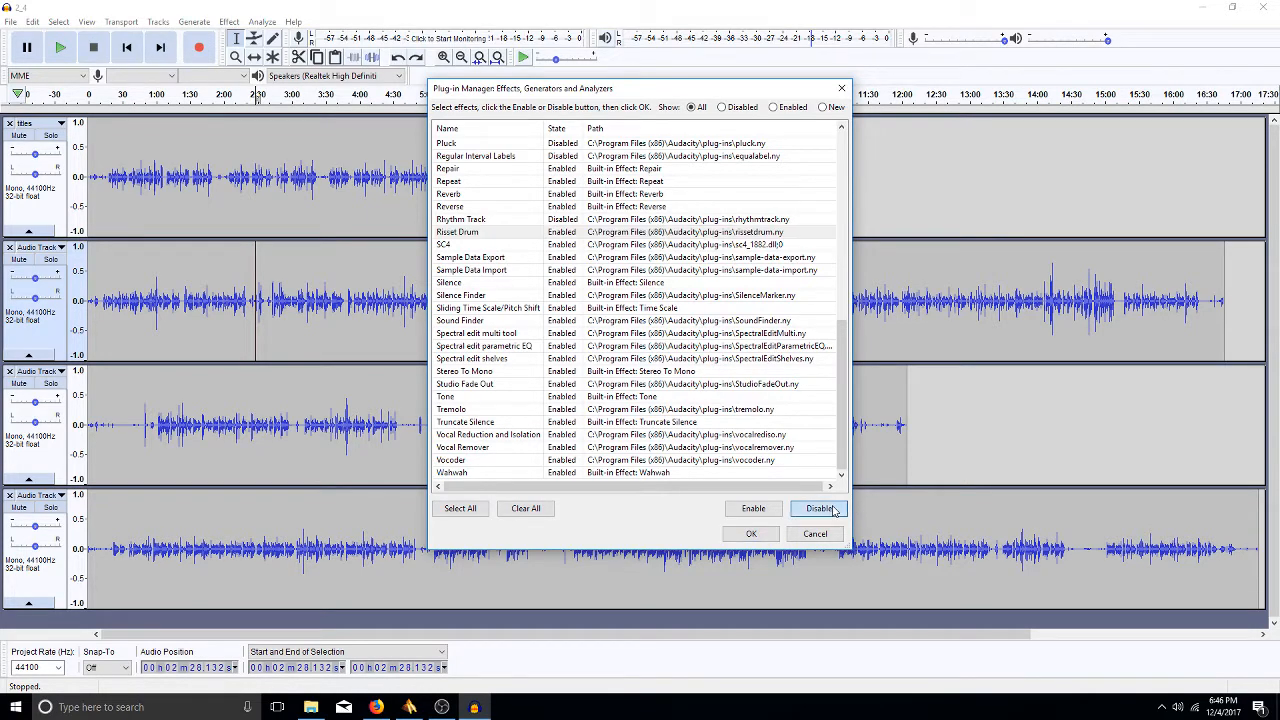
left_click(549, 246)
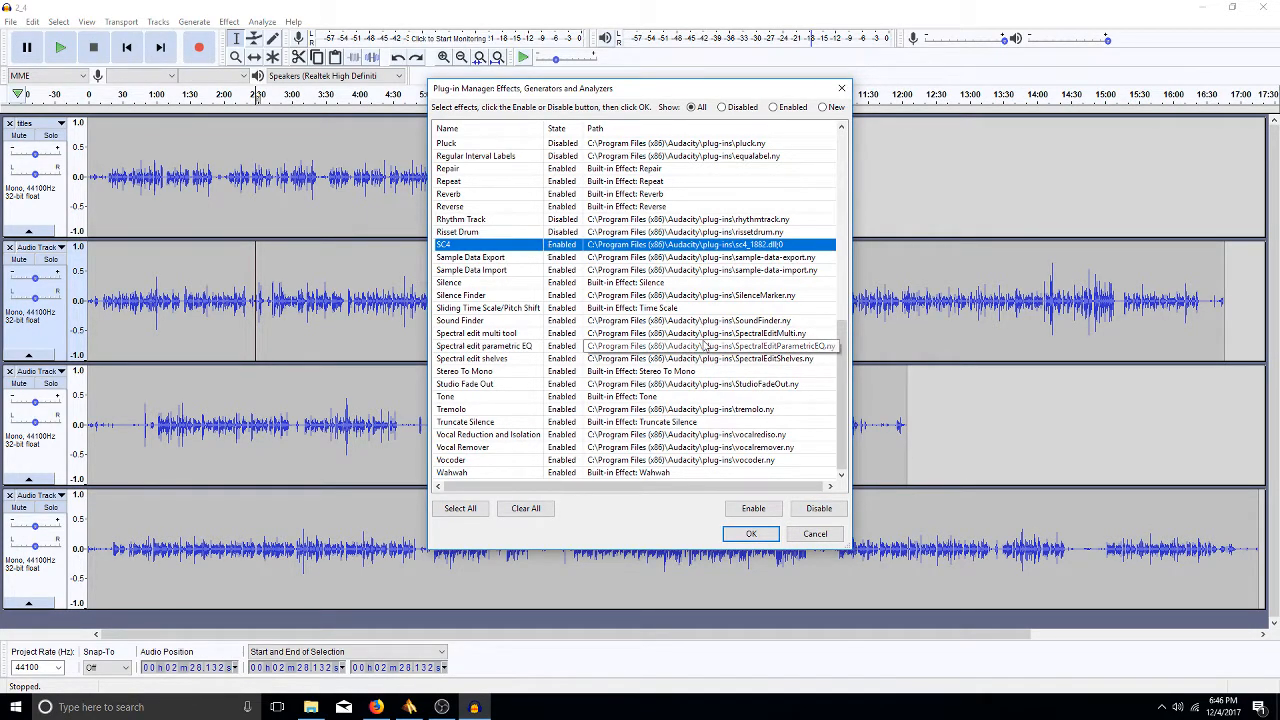
left_click(819, 512)
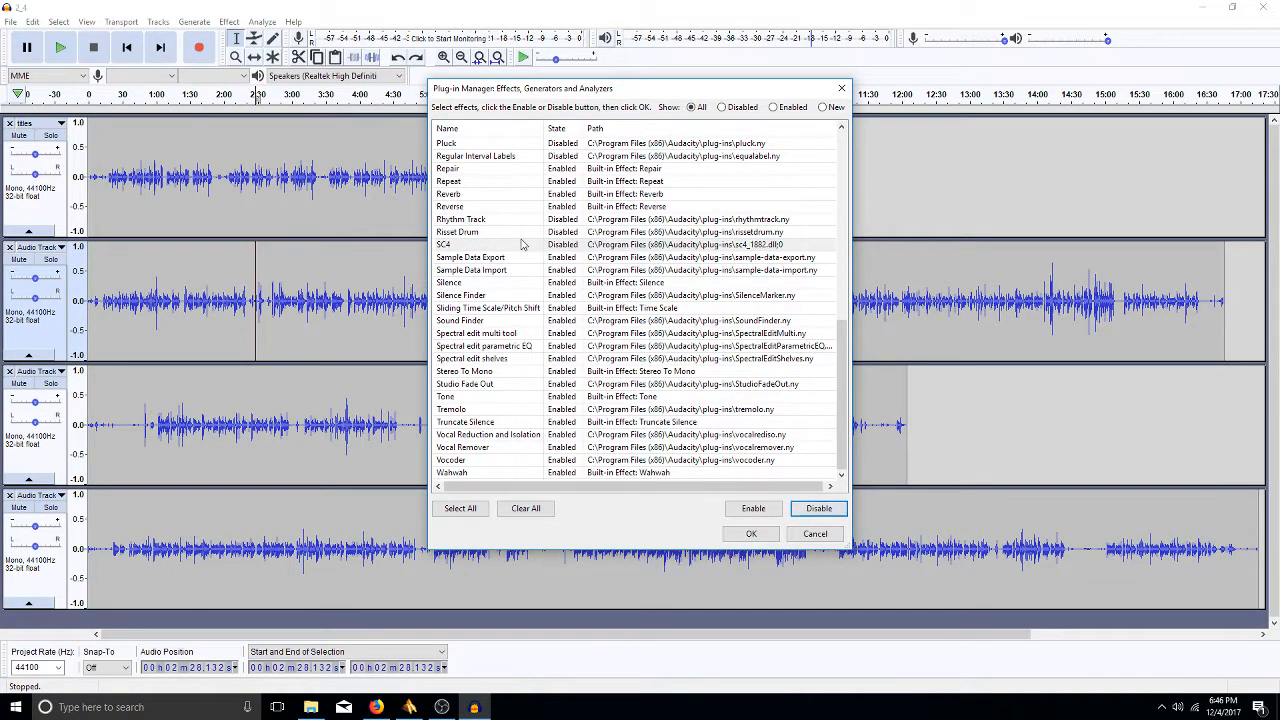
left_click(569, 261)
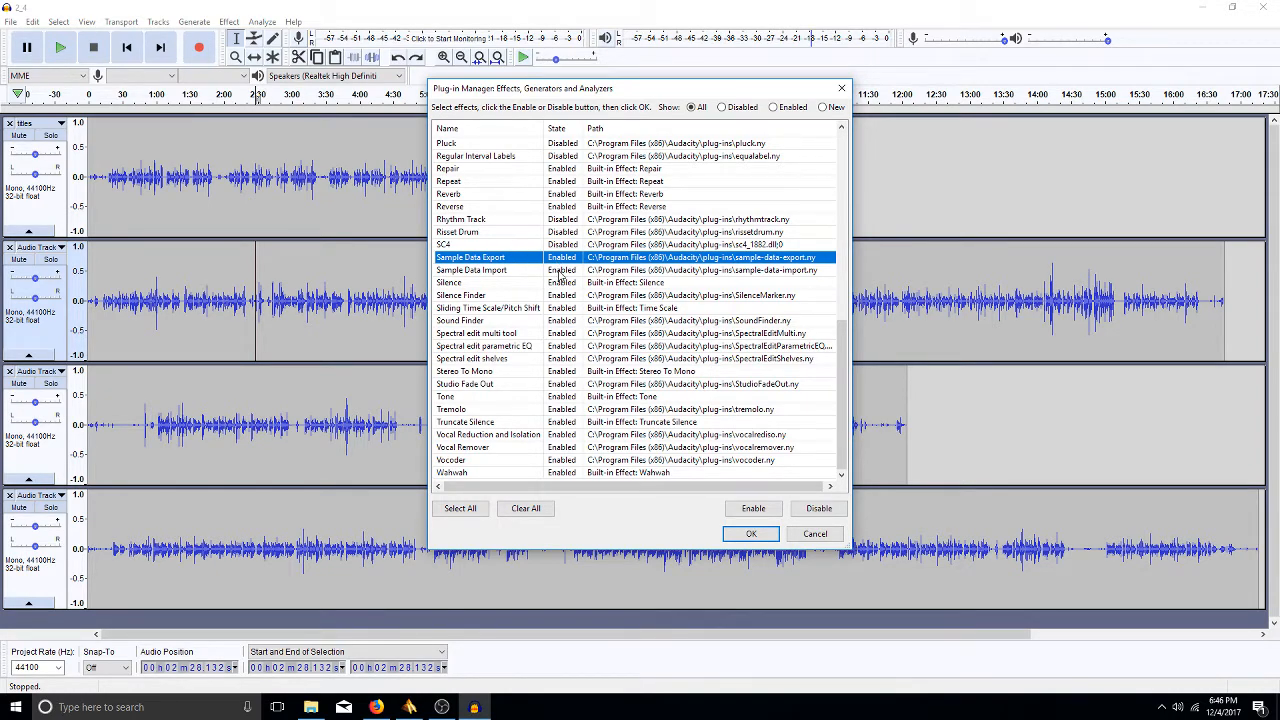
left_click(818, 510)
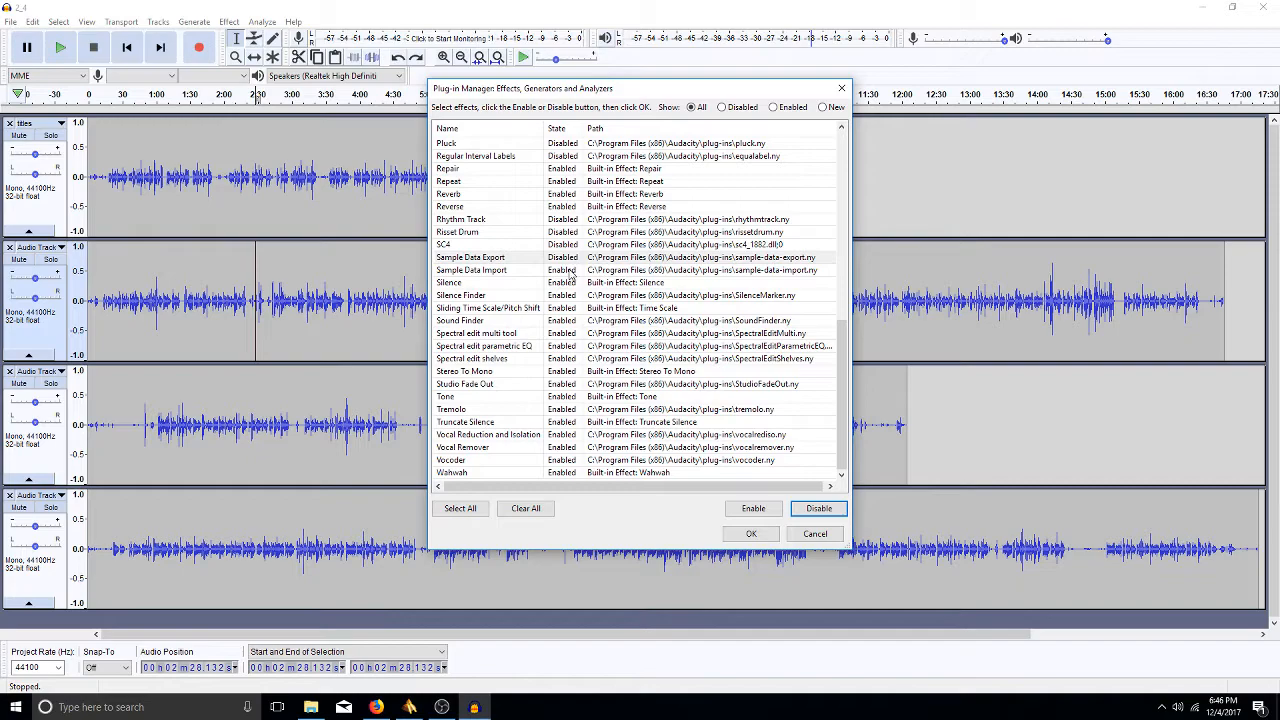
- Disable Sample Data Import, Silence Finder and Sliding Time Scale/Pitch Shift
left_click(571, 272)
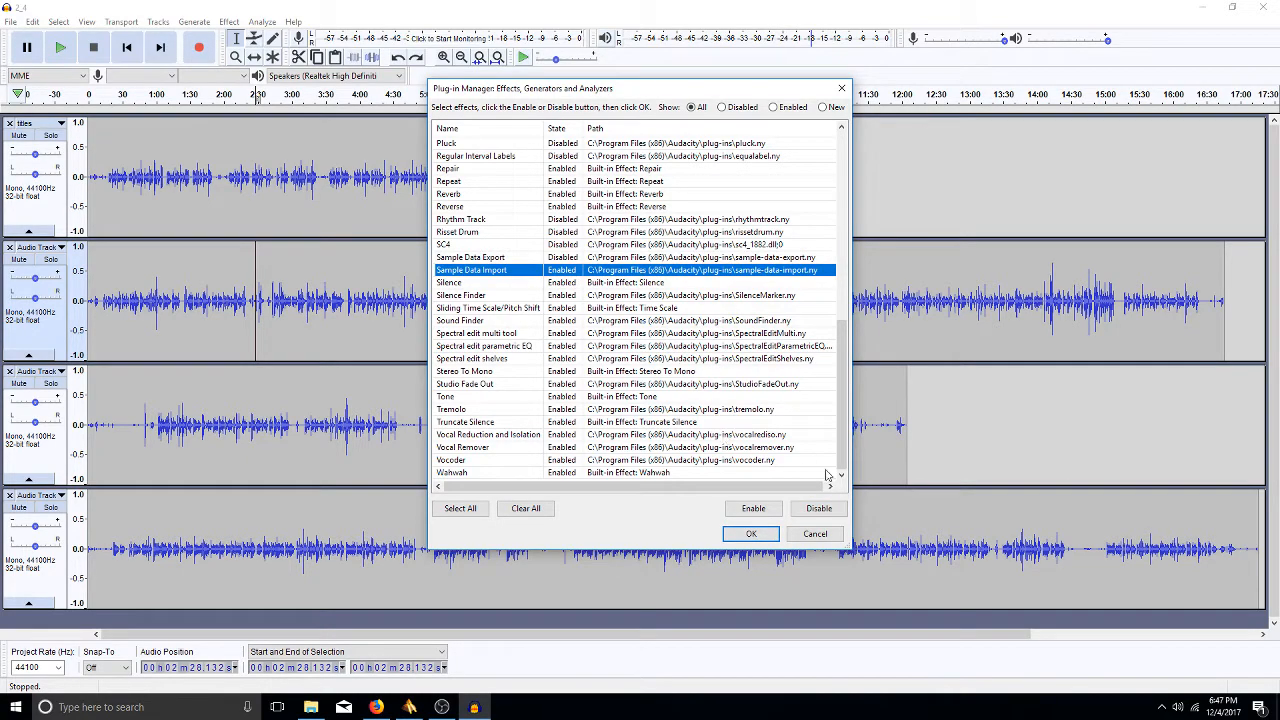
left_click(820, 509)
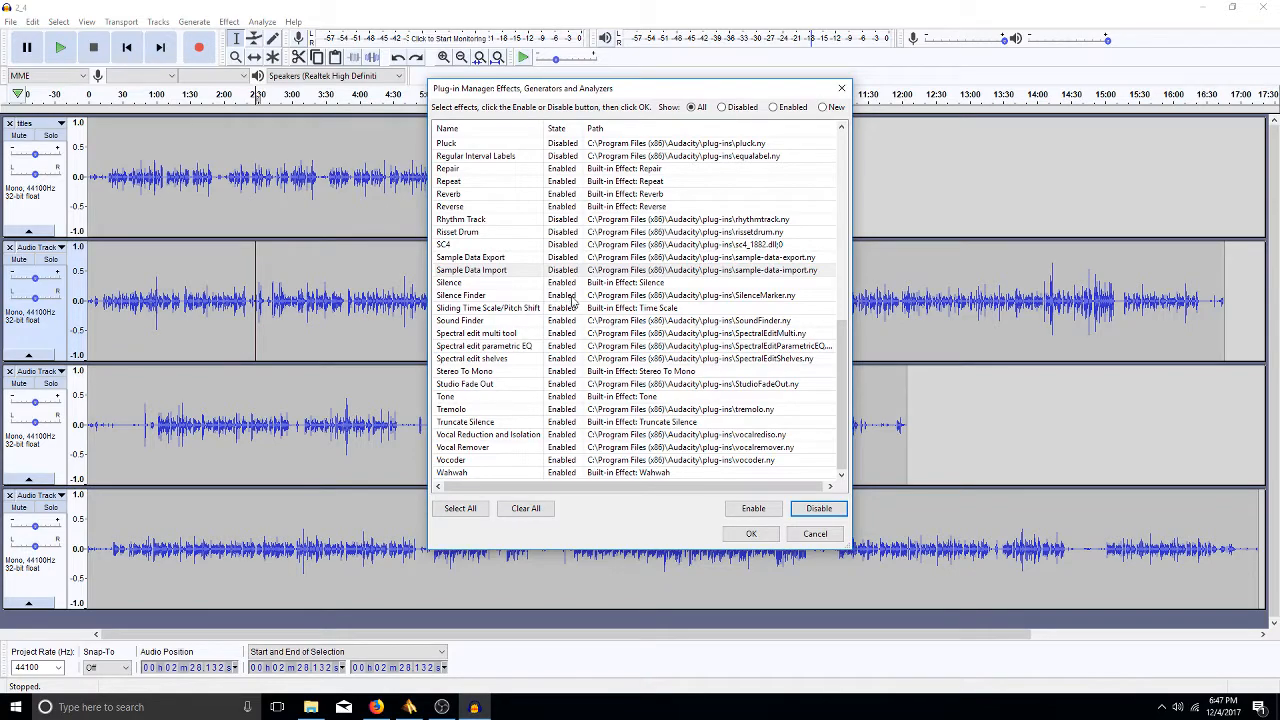
left_click(575, 297)
left_click(819, 509)
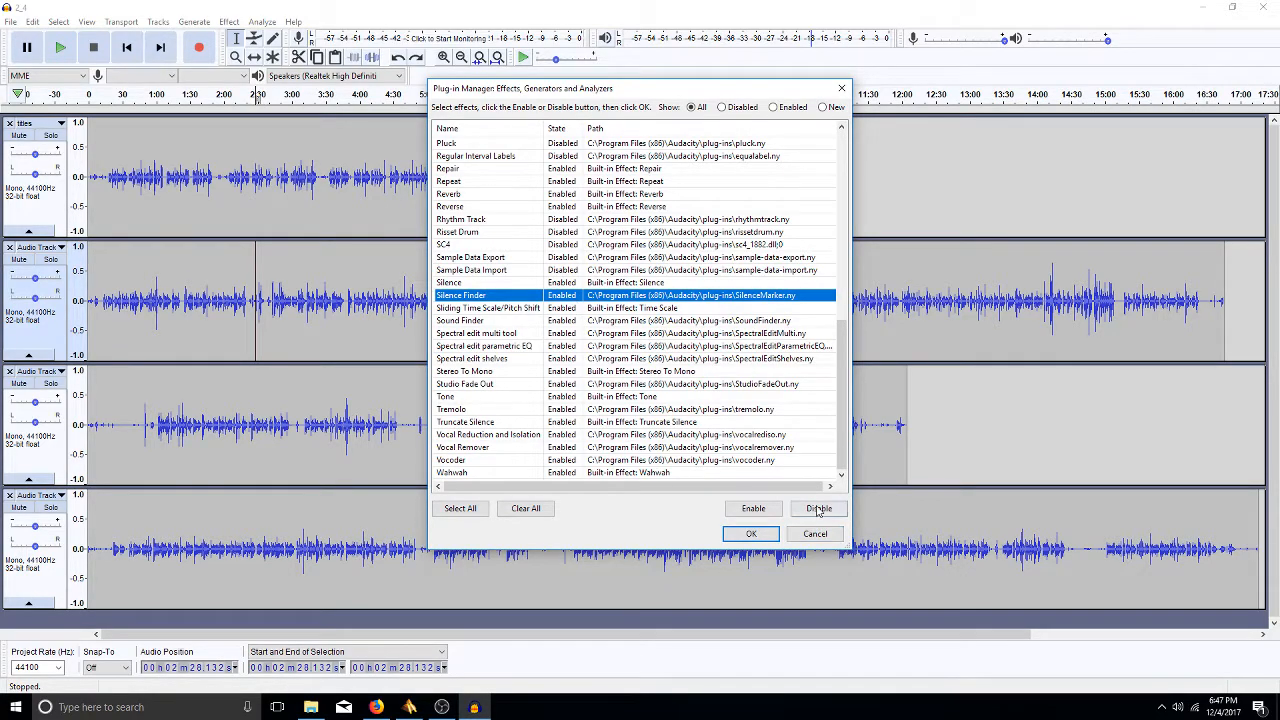
left_click(567, 308)
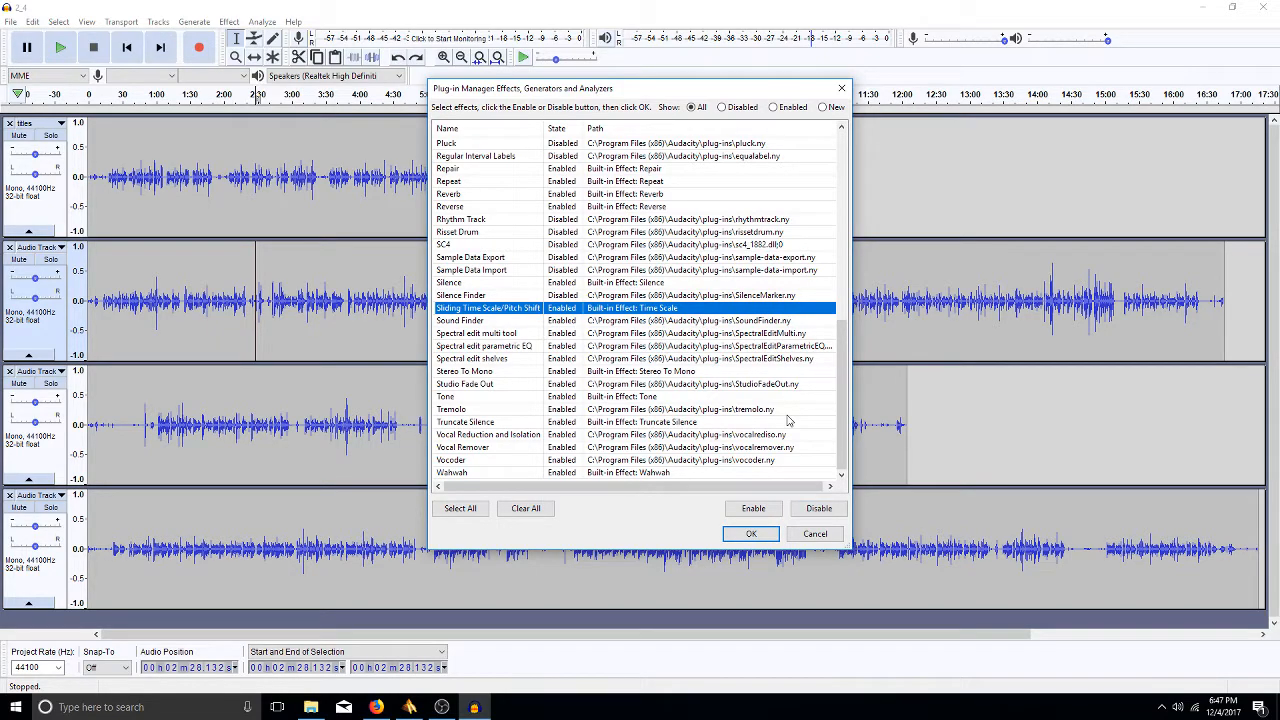
left_click(818, 512)
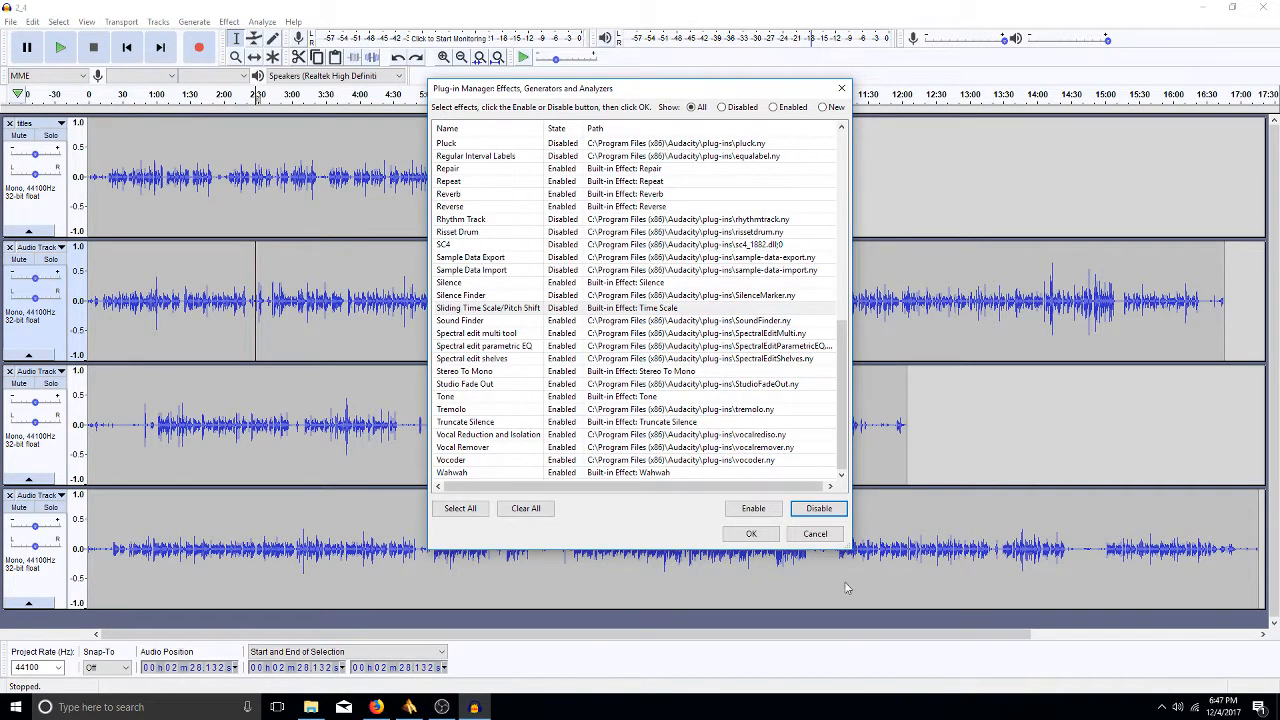
- Apply the plug-in changes and review the remaining Effect menu entries
left_click(762, 535)
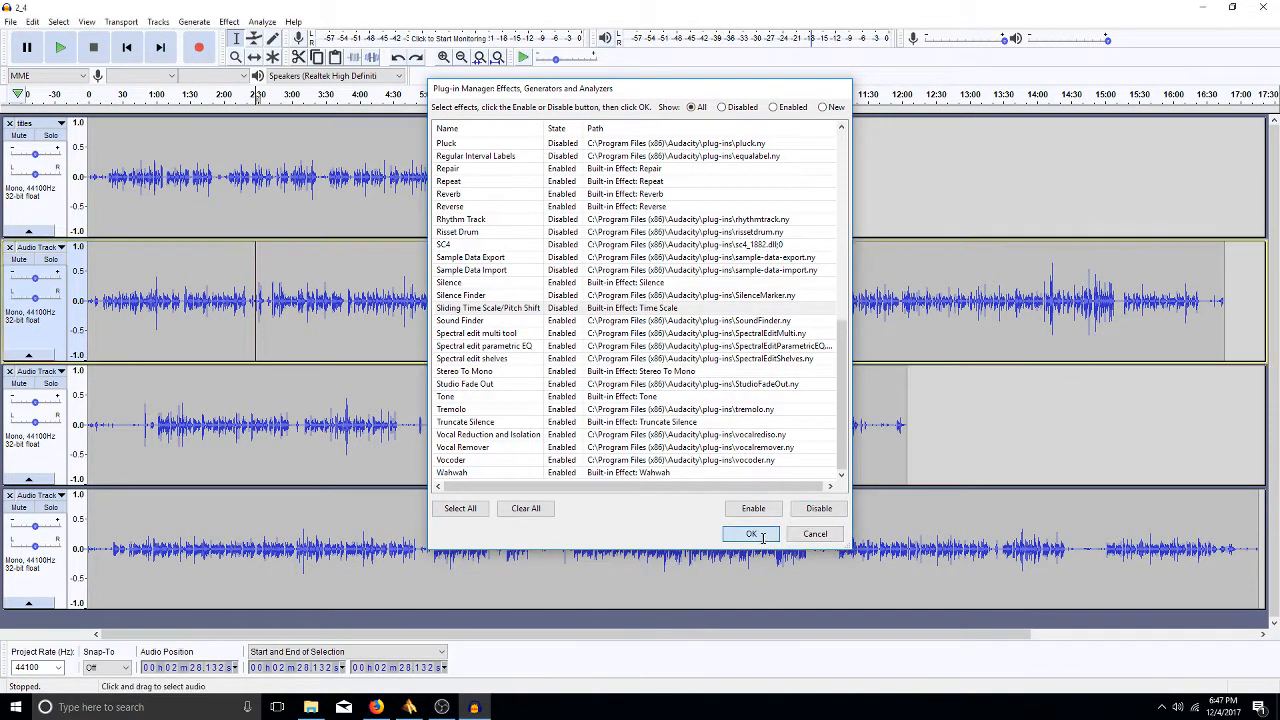
left_click(232, 22)
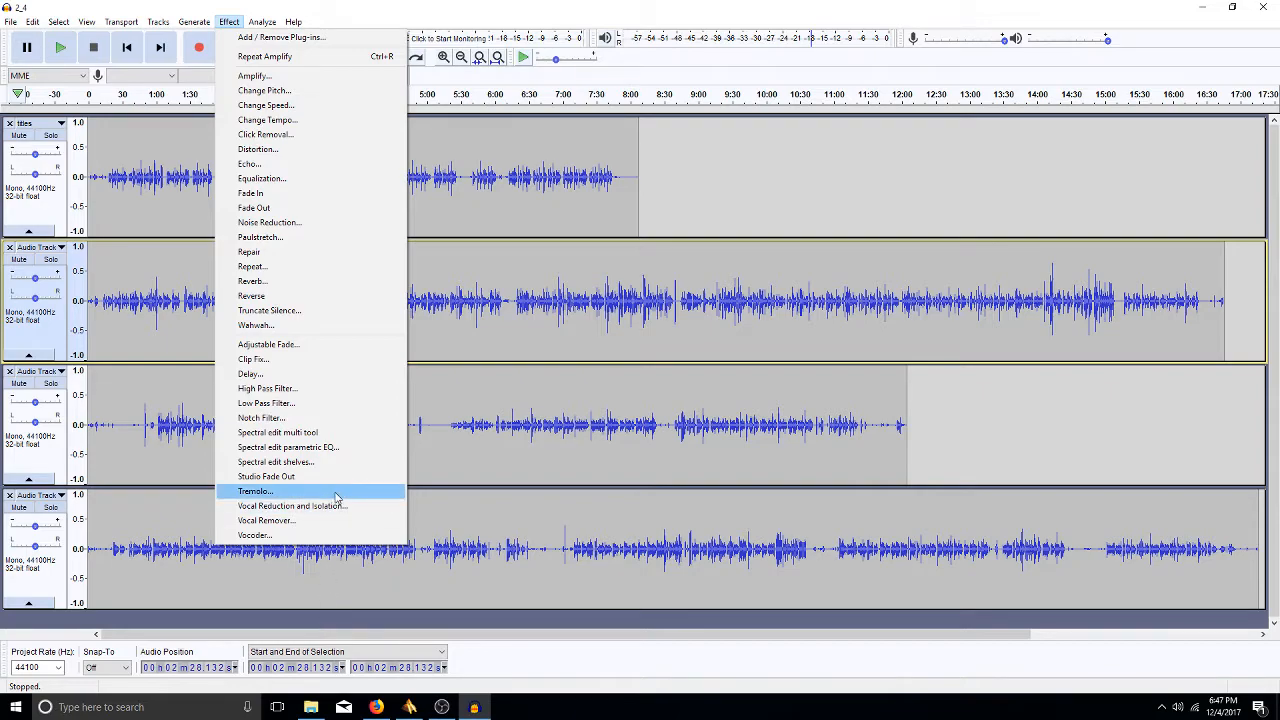
left_click(737, 414)
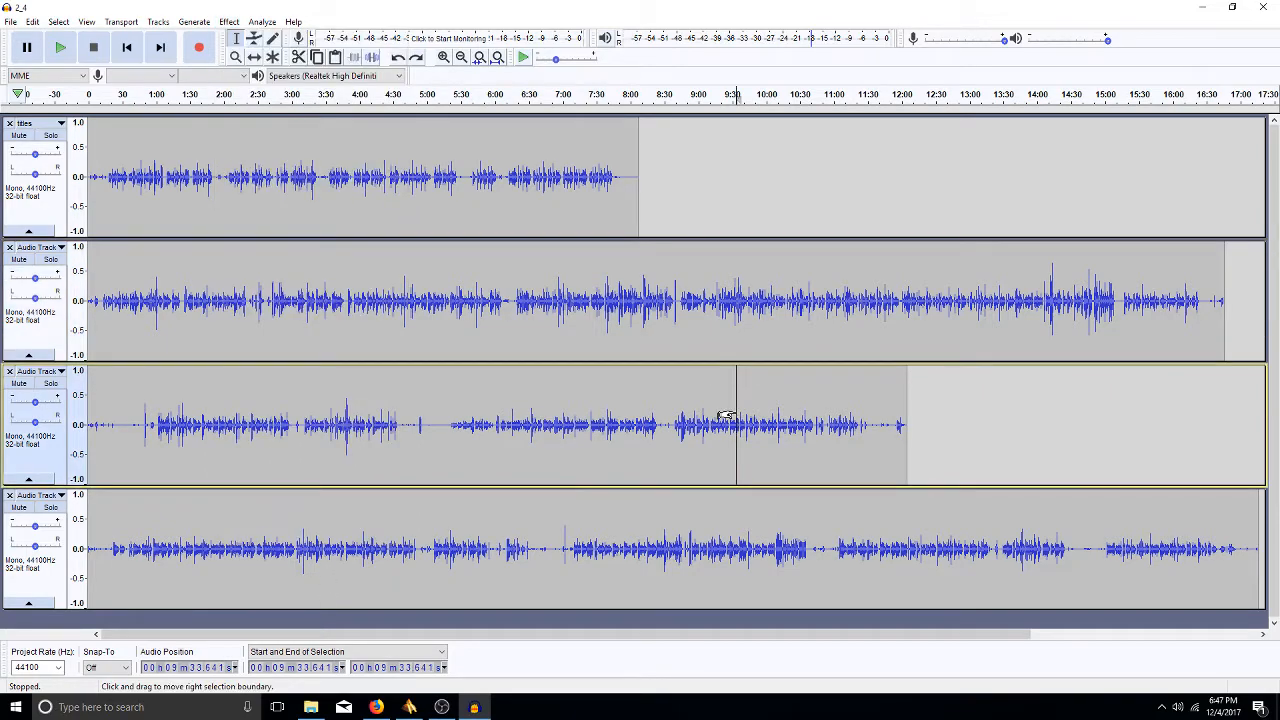
- Check the remaining Analyze menu tools, then select the whole clip in the first track
left_click(258, 23)
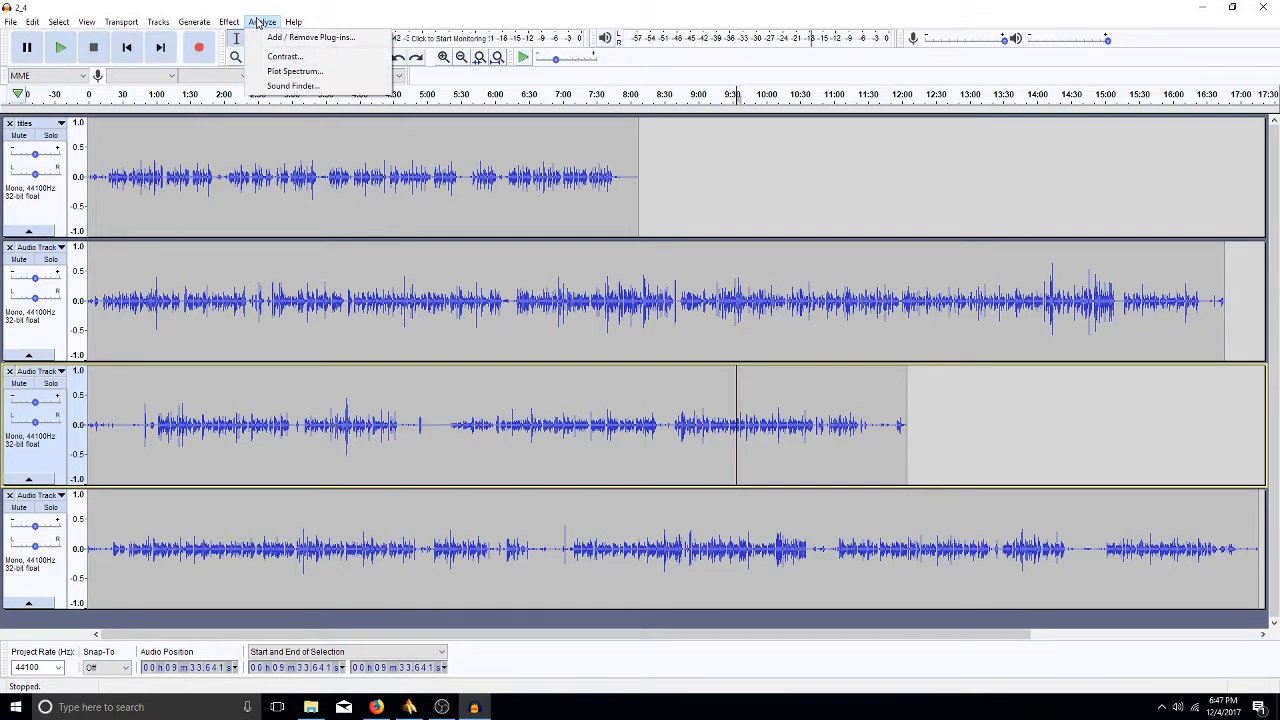
mouse_move(232, 24)
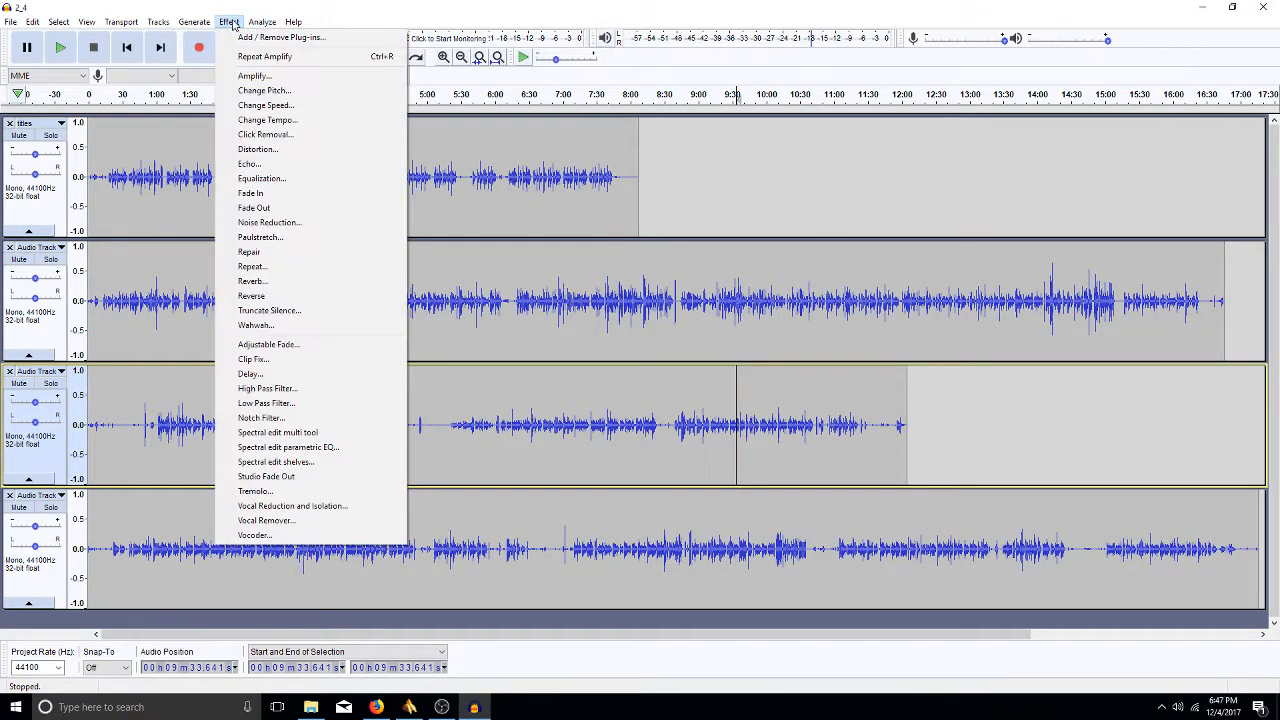
mouse_move(290, 24)
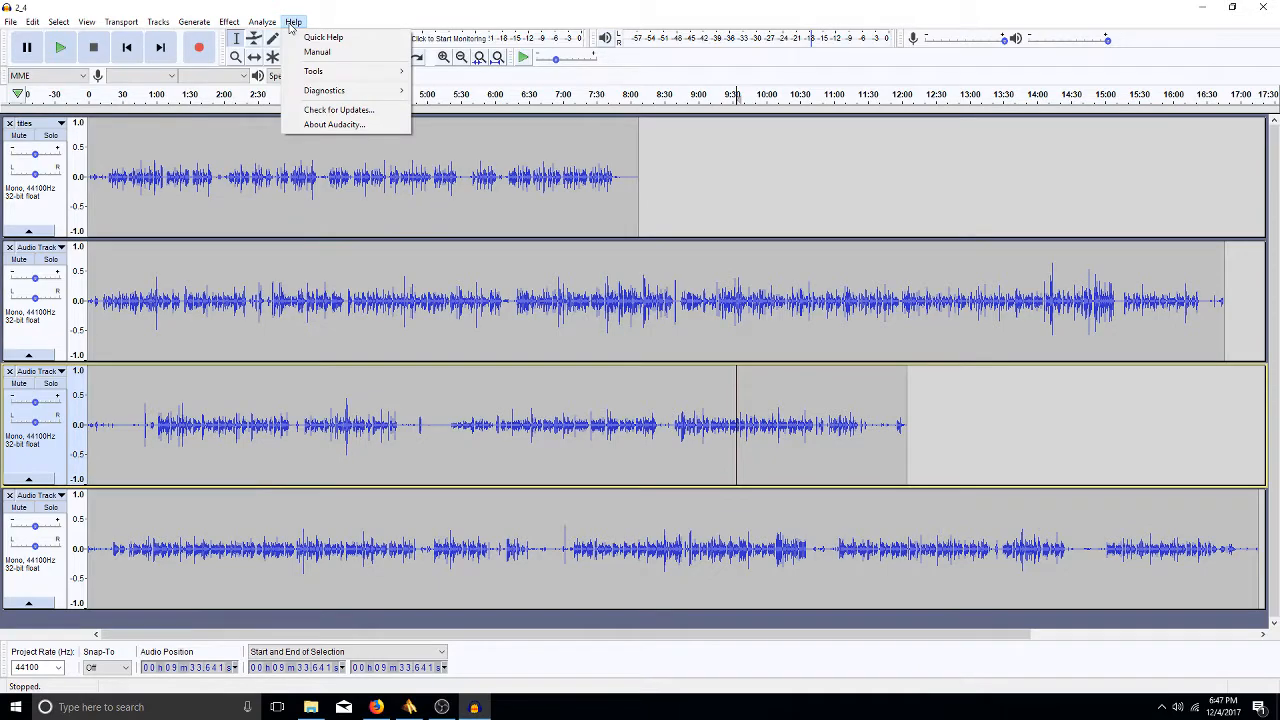
double_click(239, 195)
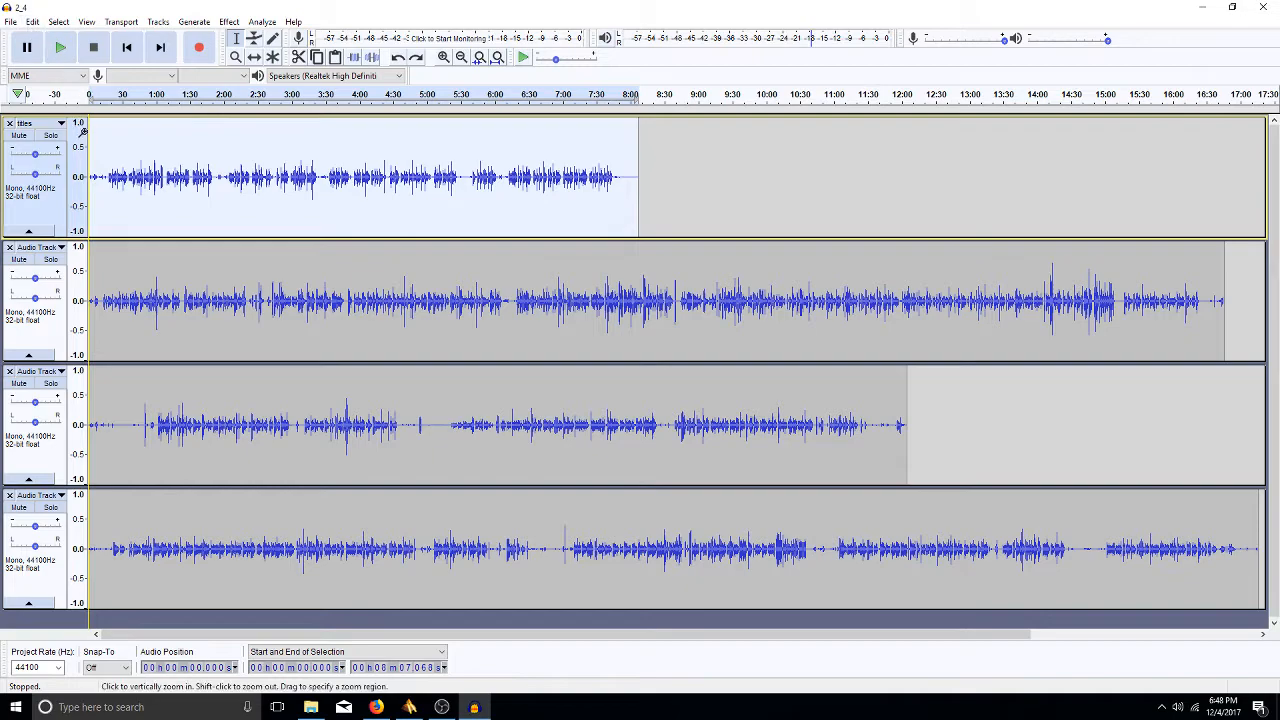
- Save the project under the new name 2_4hn via Save Project As
left_click(10, 22)
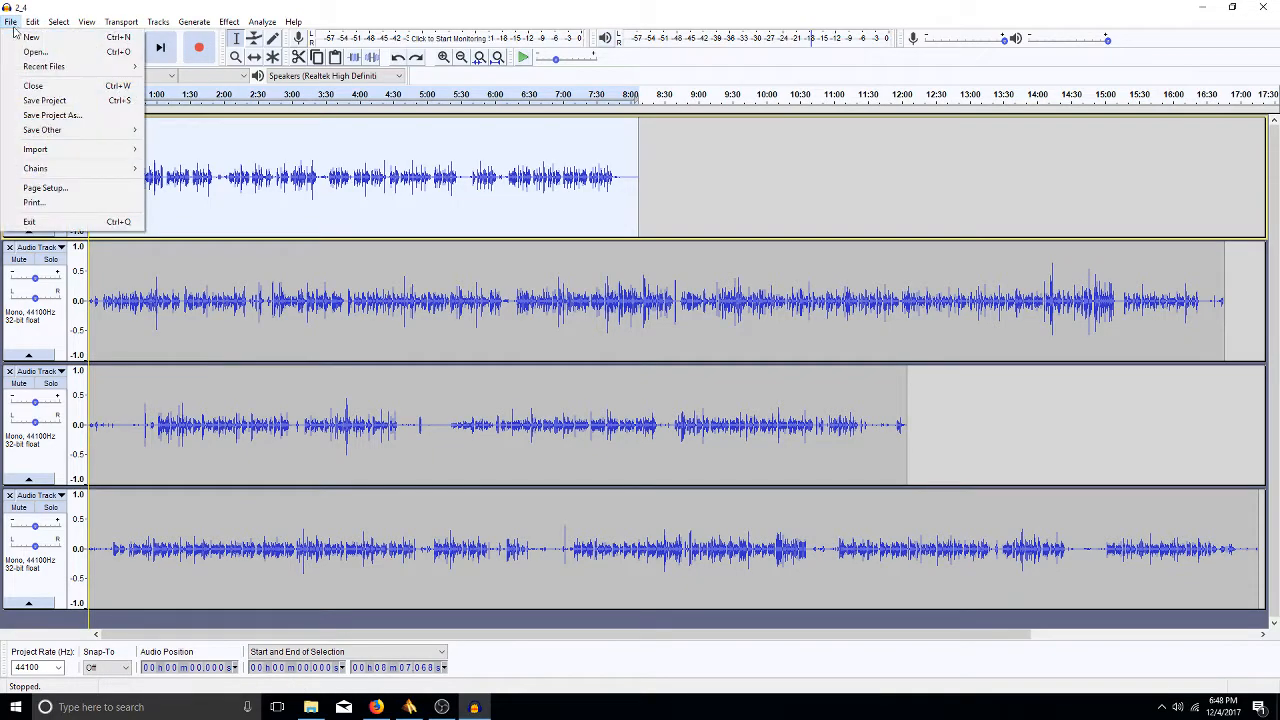
left_click(55, 116)
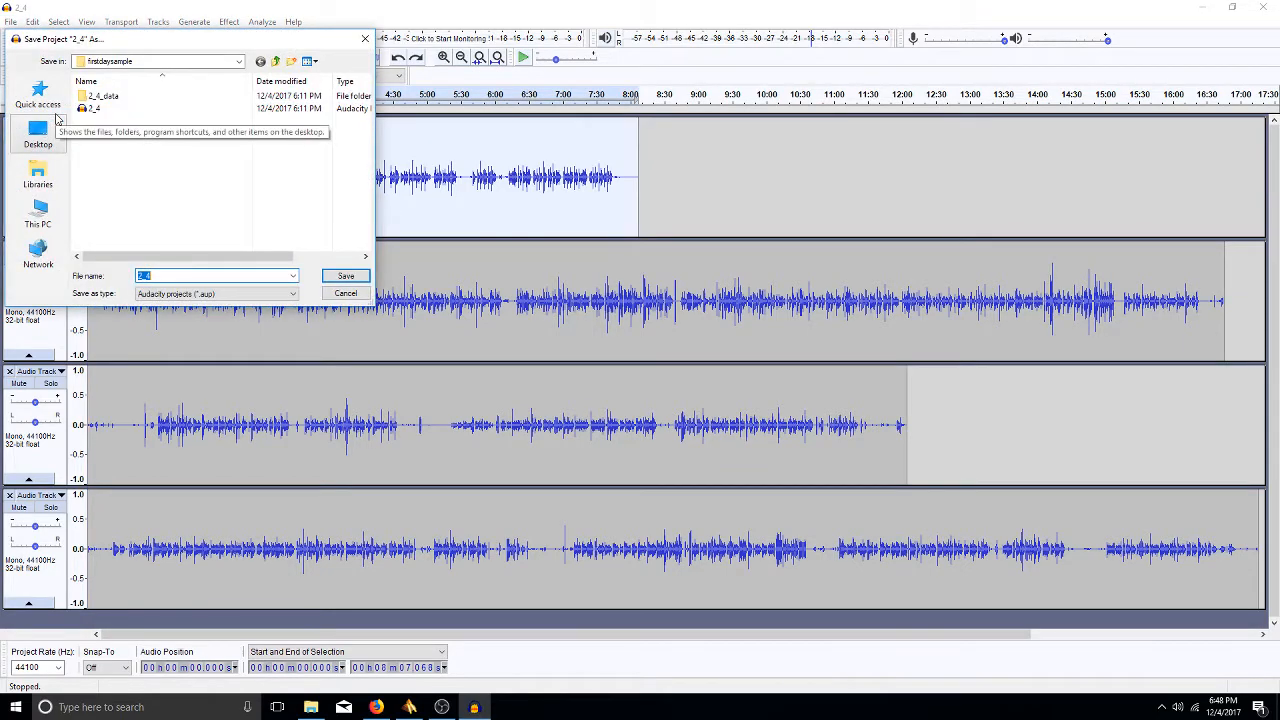
type("hn")
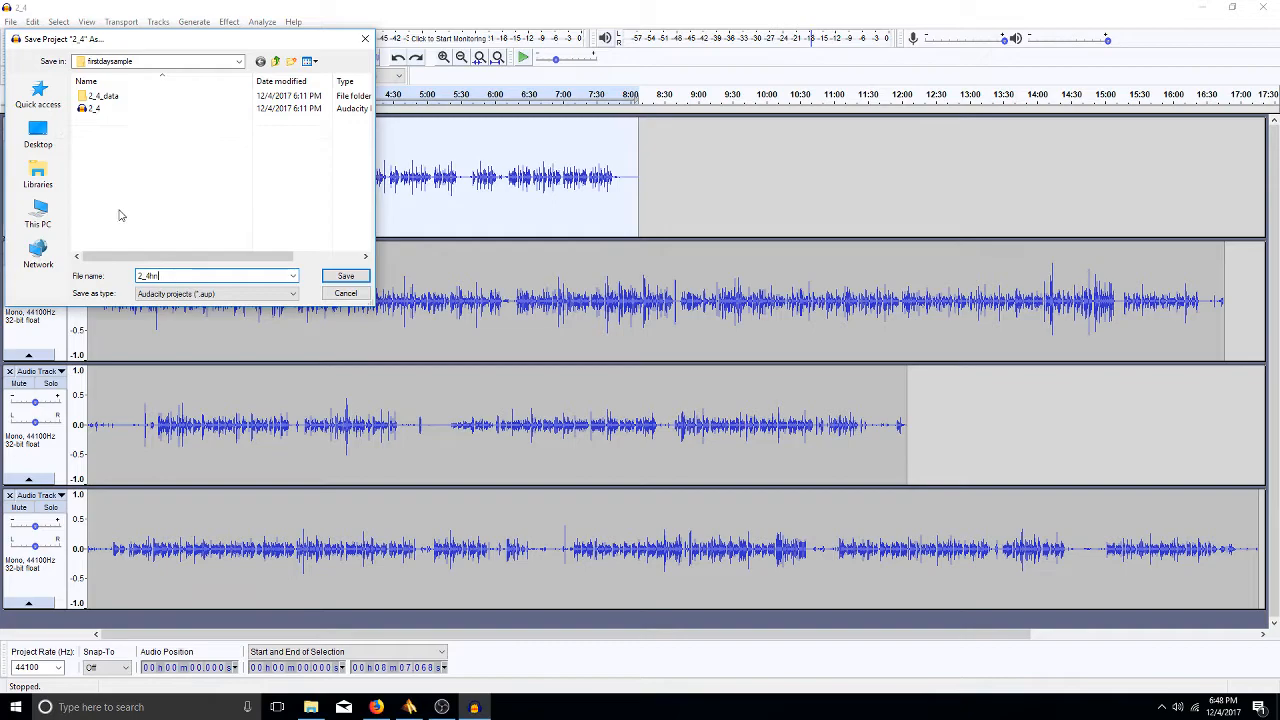
key("Return")
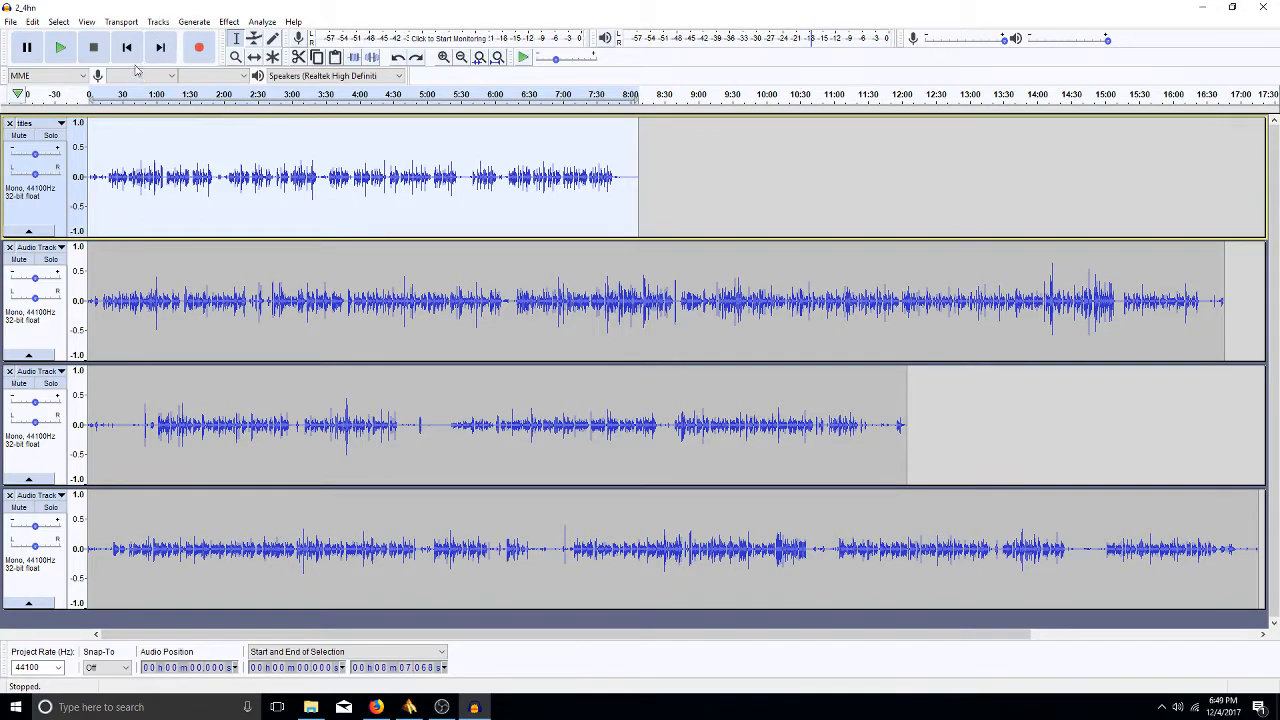
left_click(34, 22)
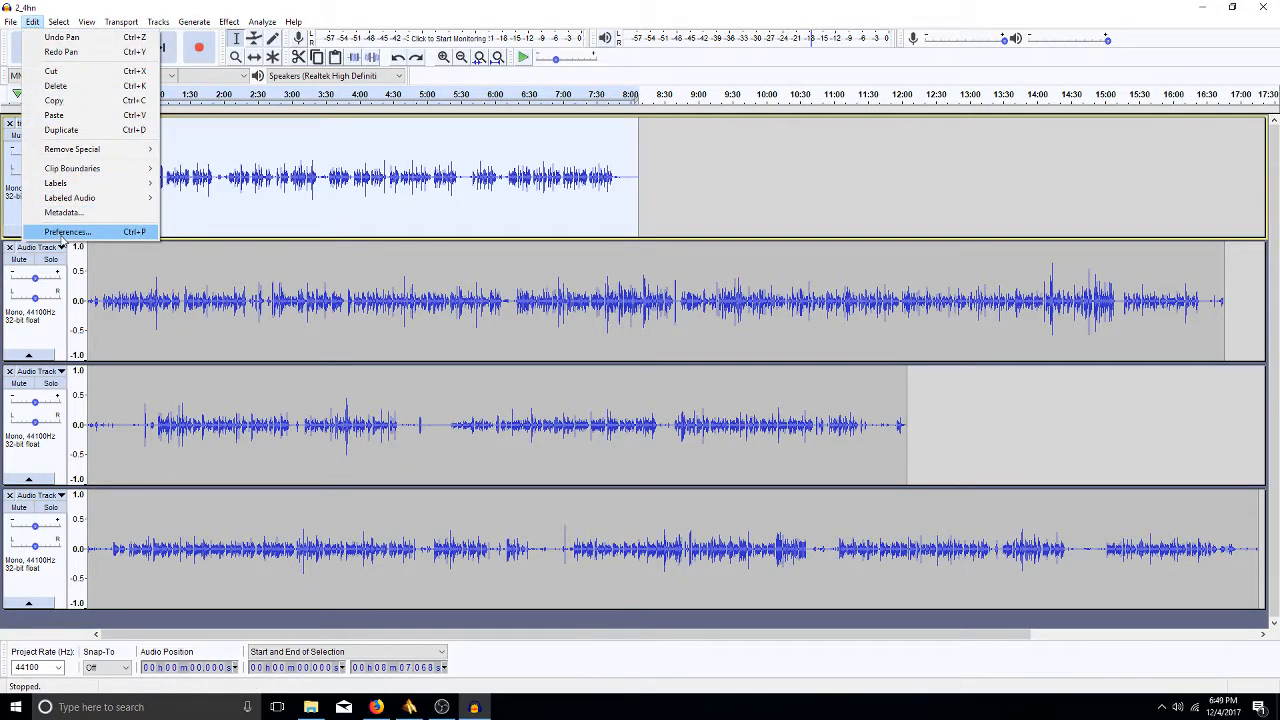
left_click(66, 232)
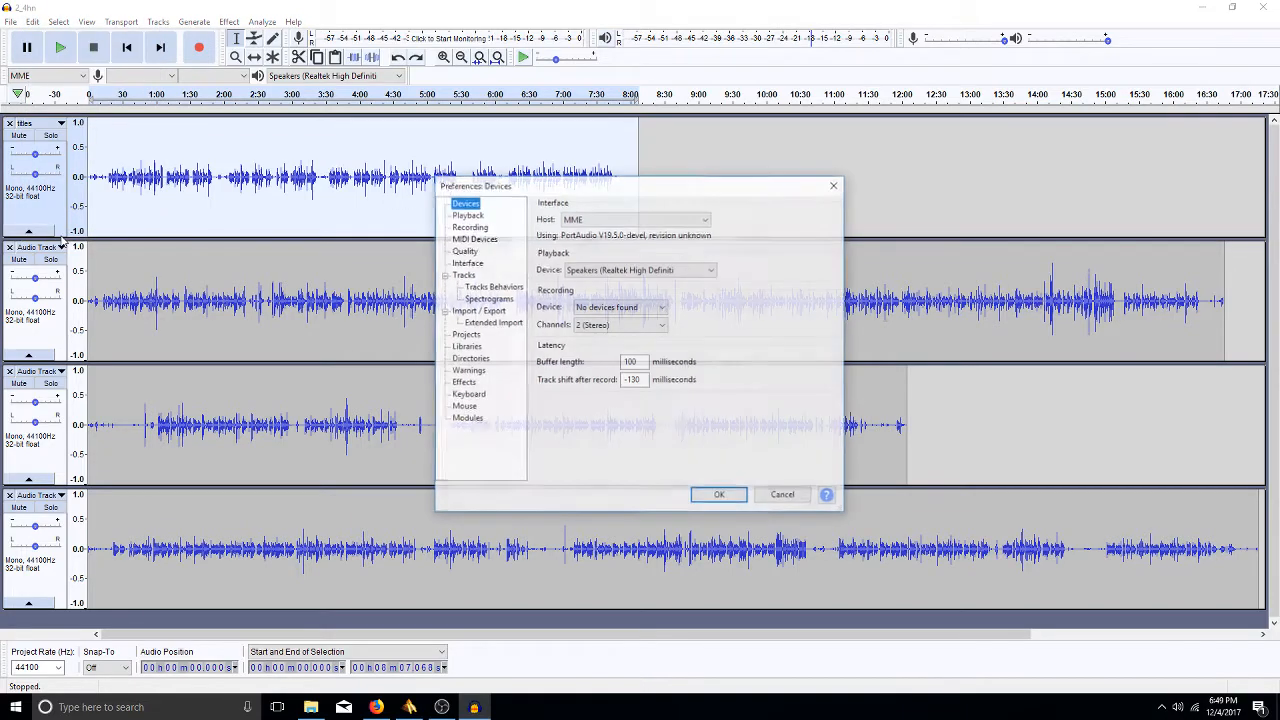
left_click(481, 395)
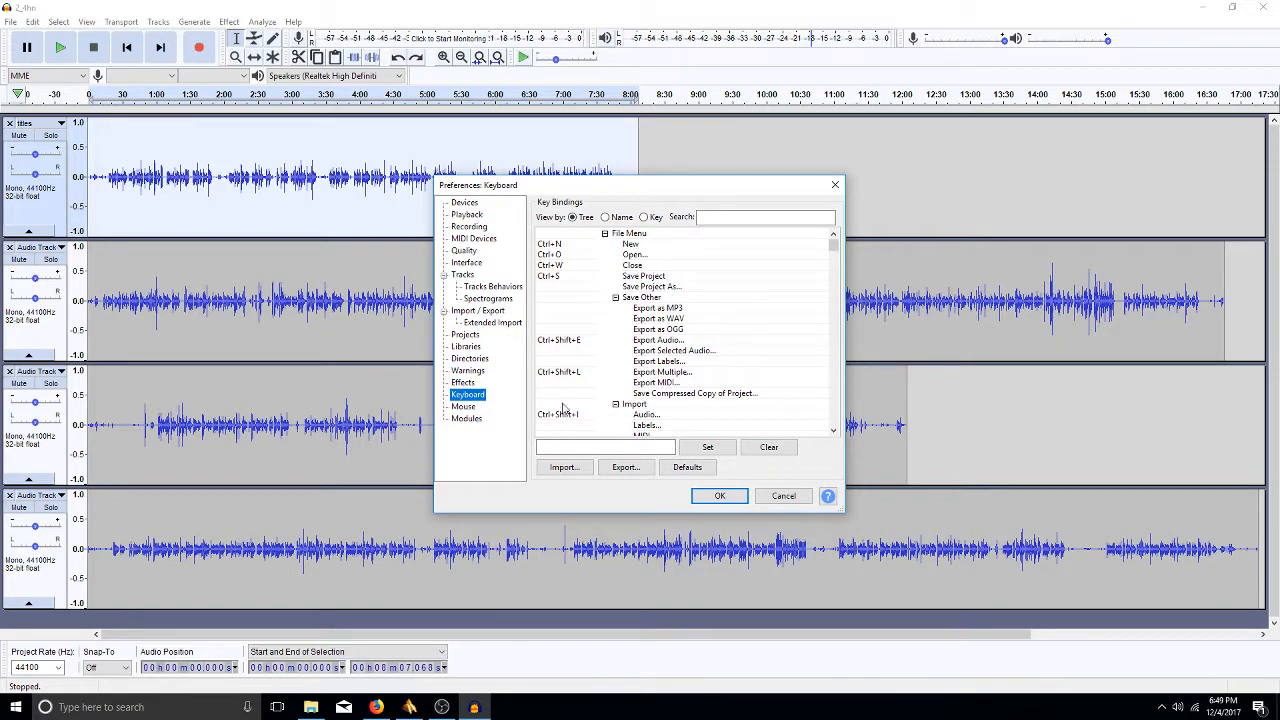
left_click(783, 497)
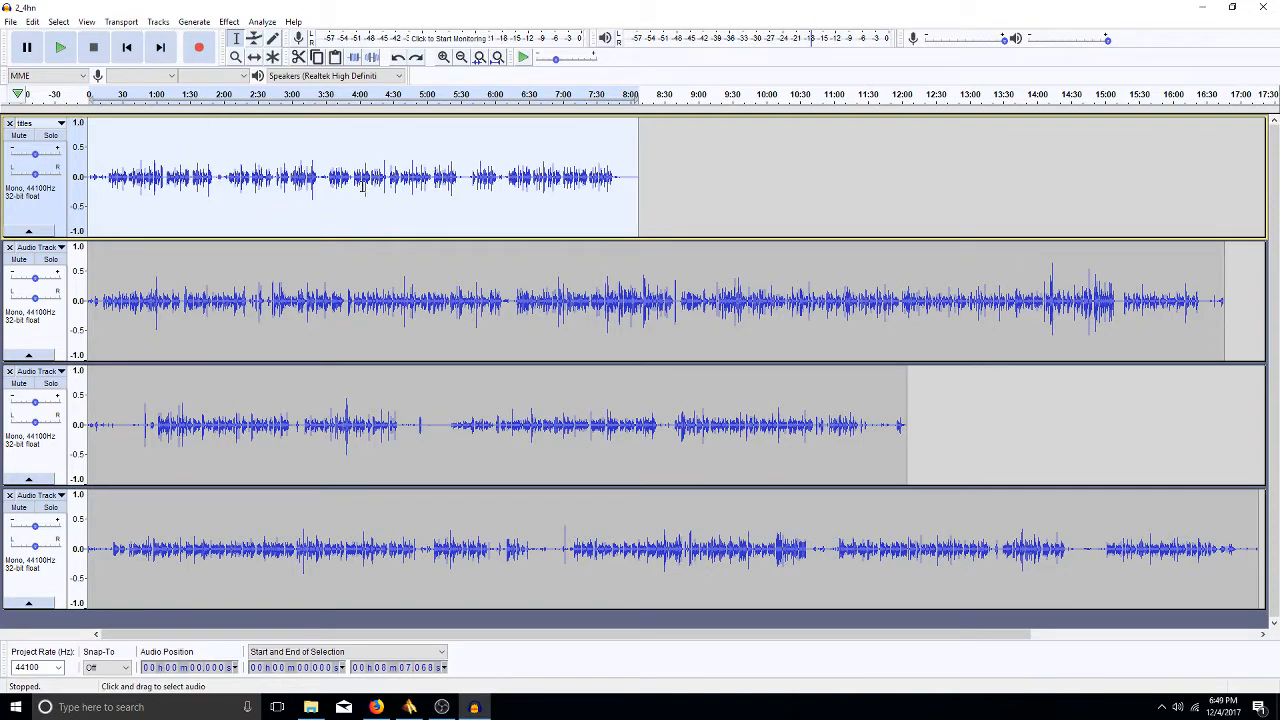
- Open the High Pass Filter effect, set at 300.0 Hz with 6 dB per octave rolloff
left_click(230, 22)
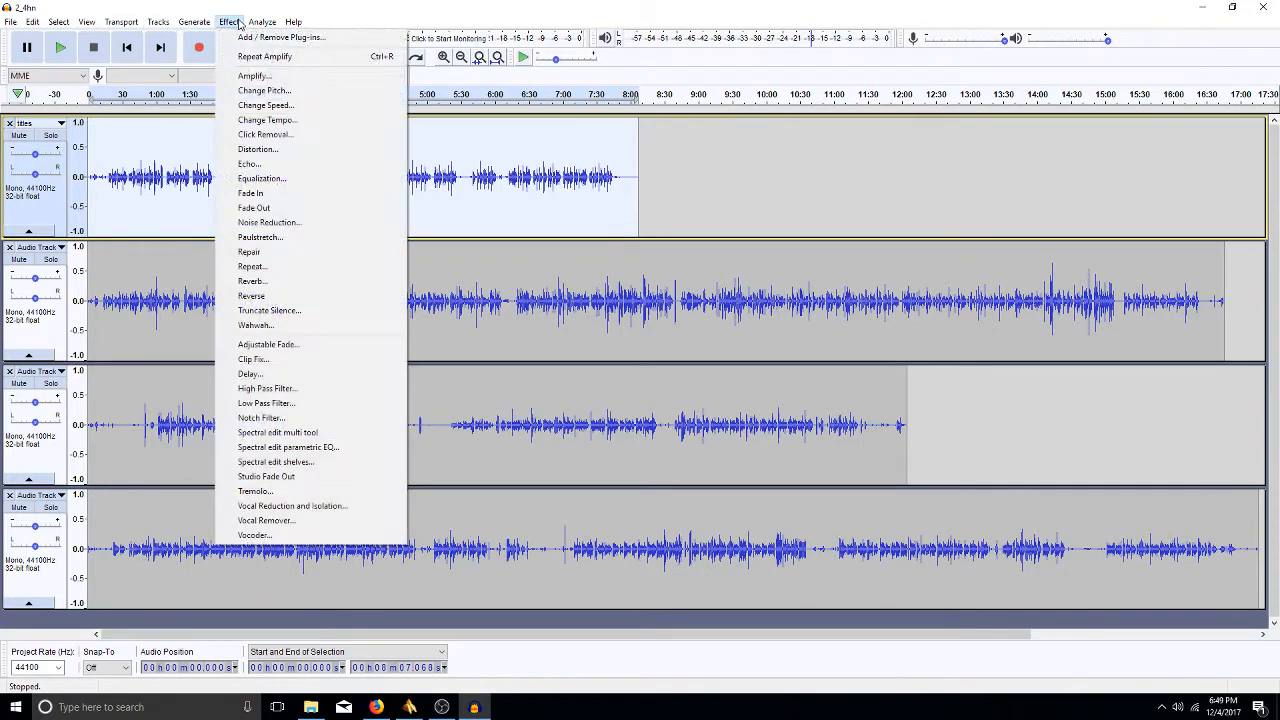
left_click(322, 389)
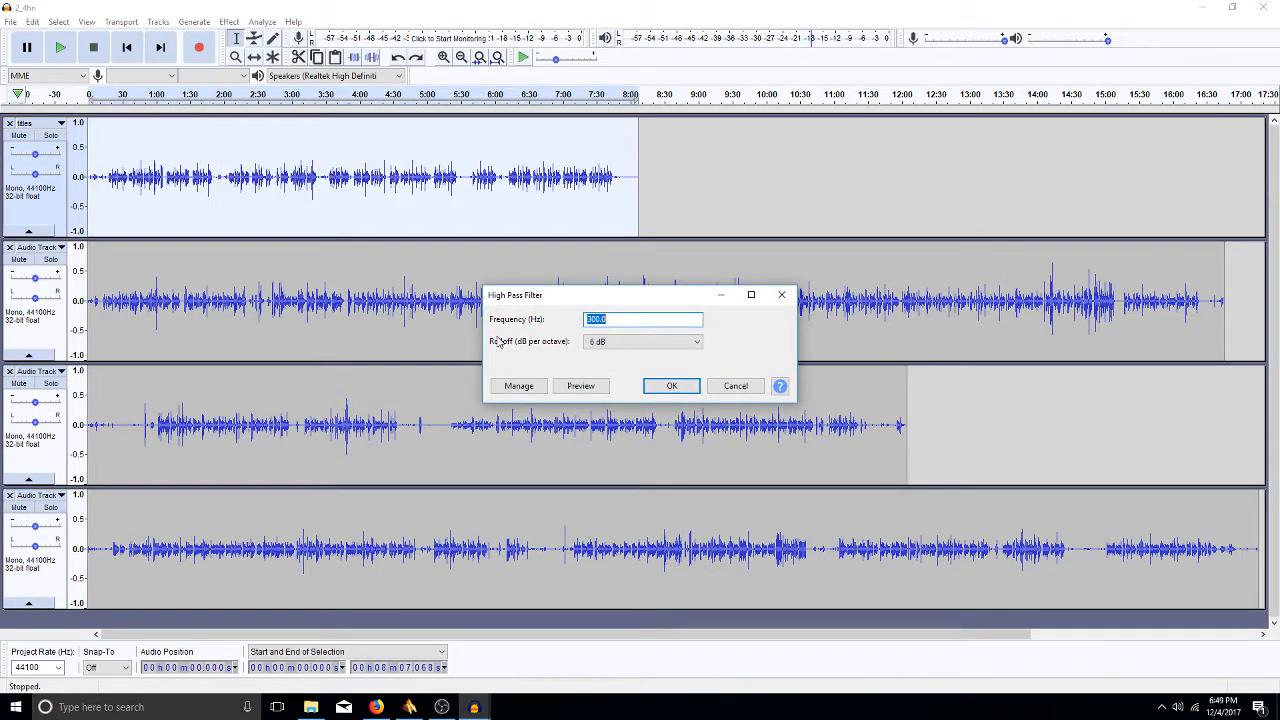
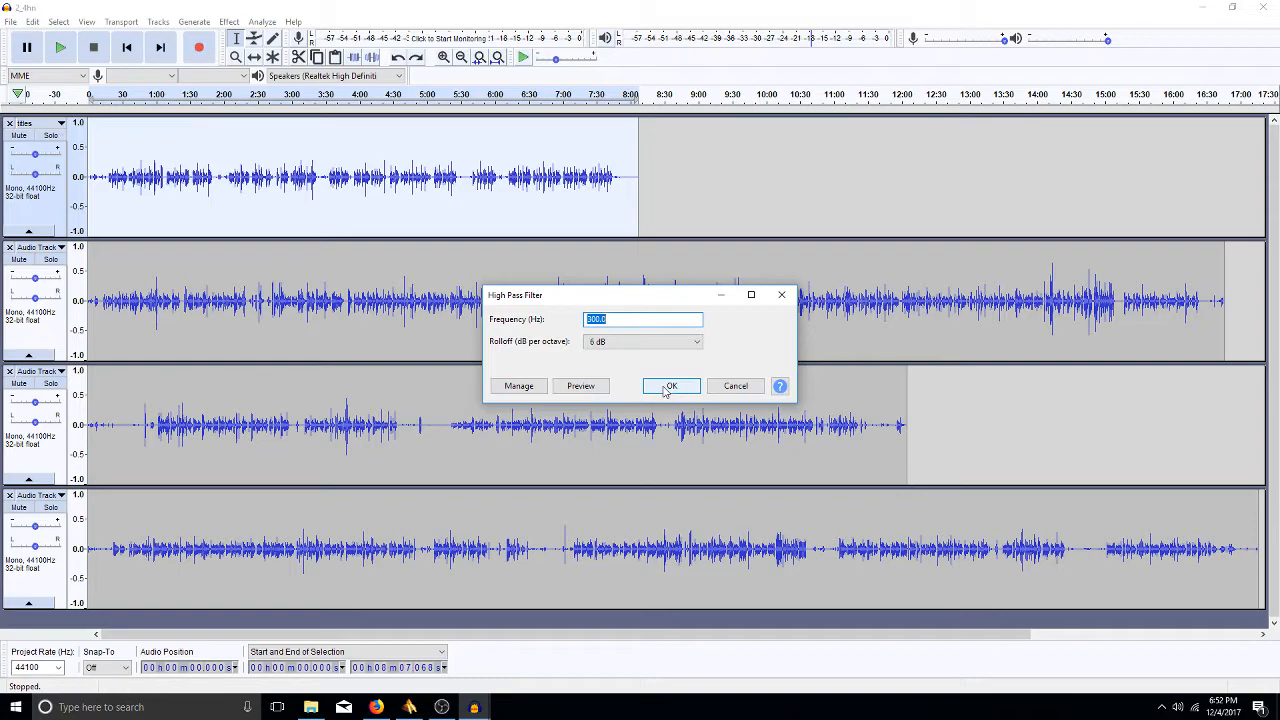
- Apply the 300 Hz high pass filter to the selected first track
left_click(667, 389)
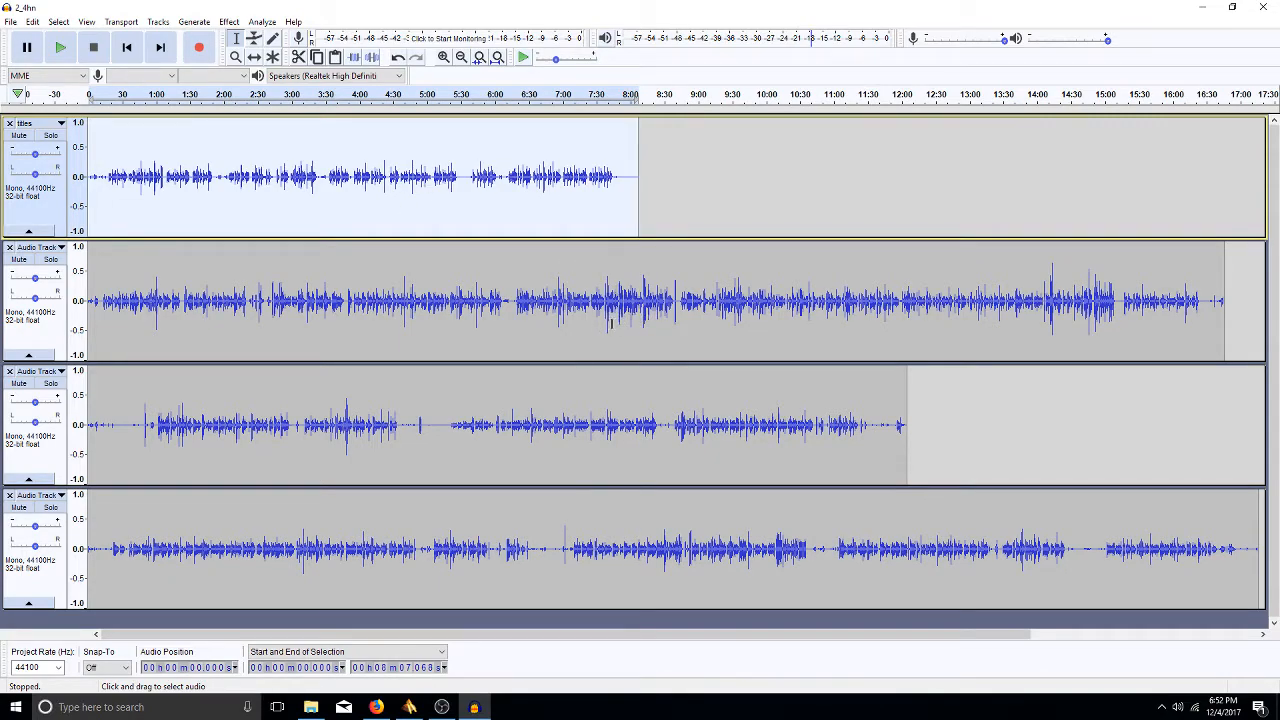
- Select the whole second track and apply the high pass filter again from the Effect menu
left_click(677, 318)
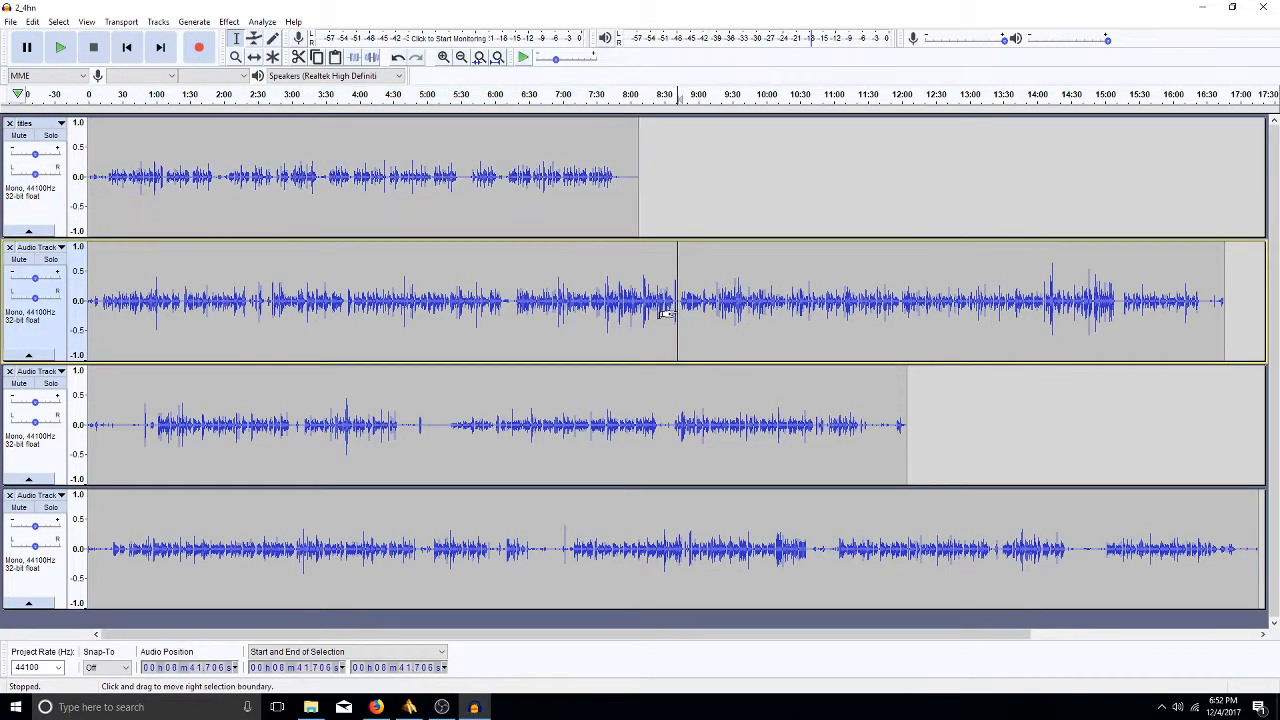
double_click(676, 310)
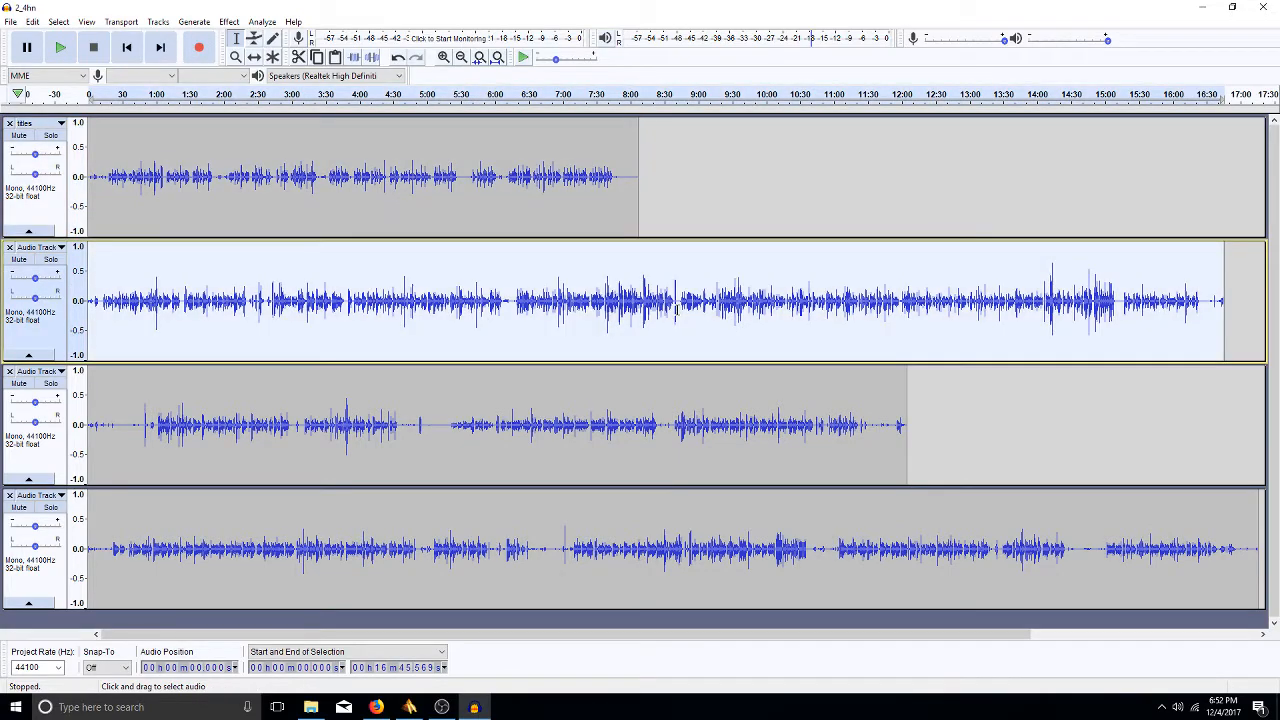
left_click(229, 21)
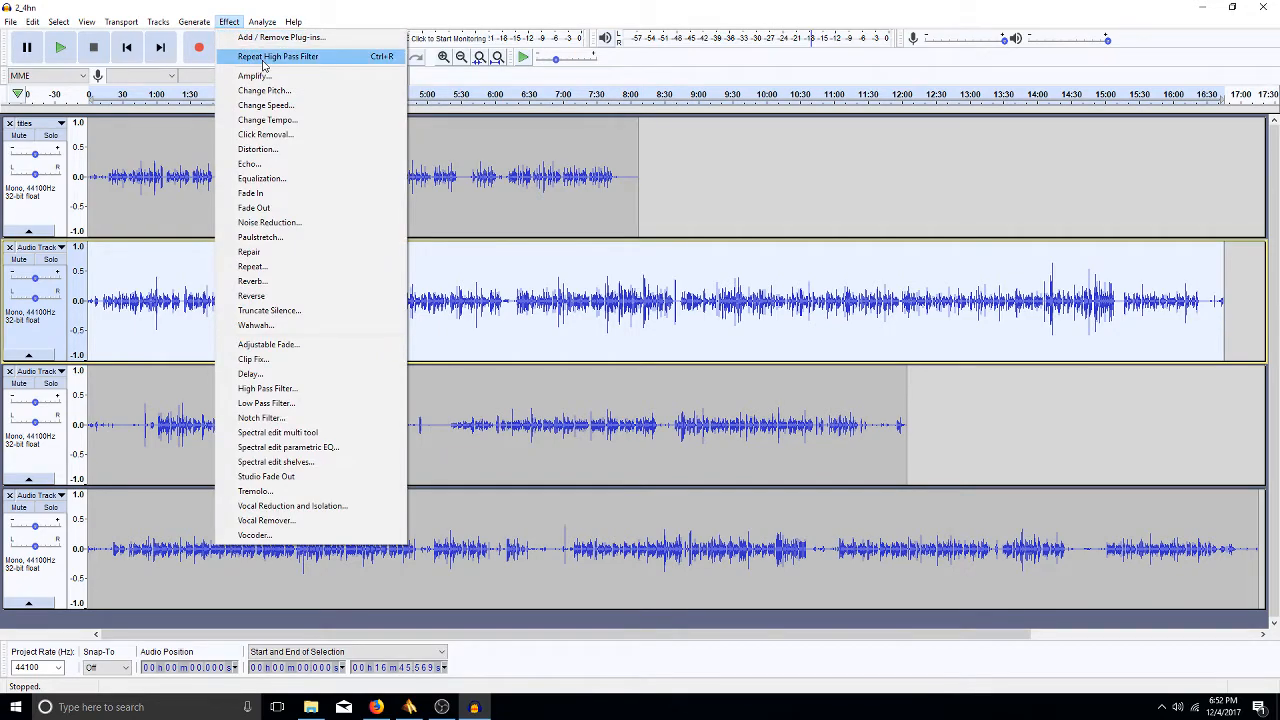
left_click(263, 58)
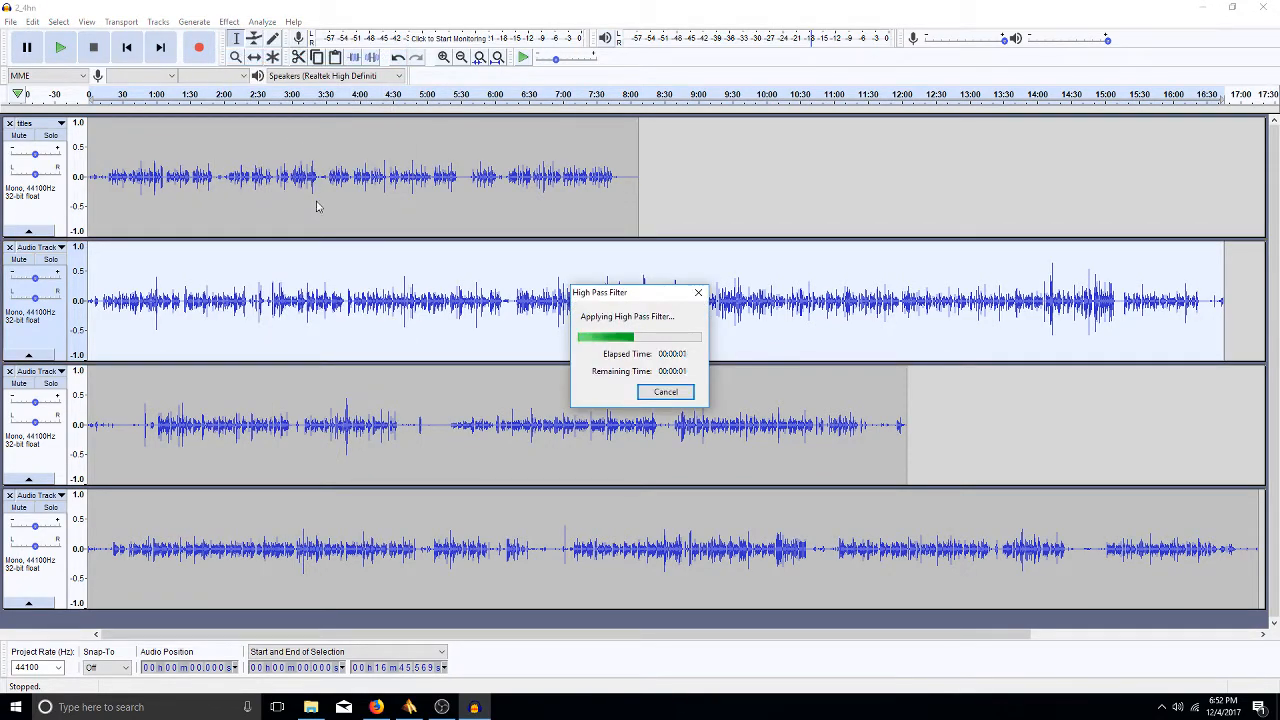
- Select the third and fourth tracks in turn and repeat the high pass filter on each with Ctrl+R
left_click(336, 470)
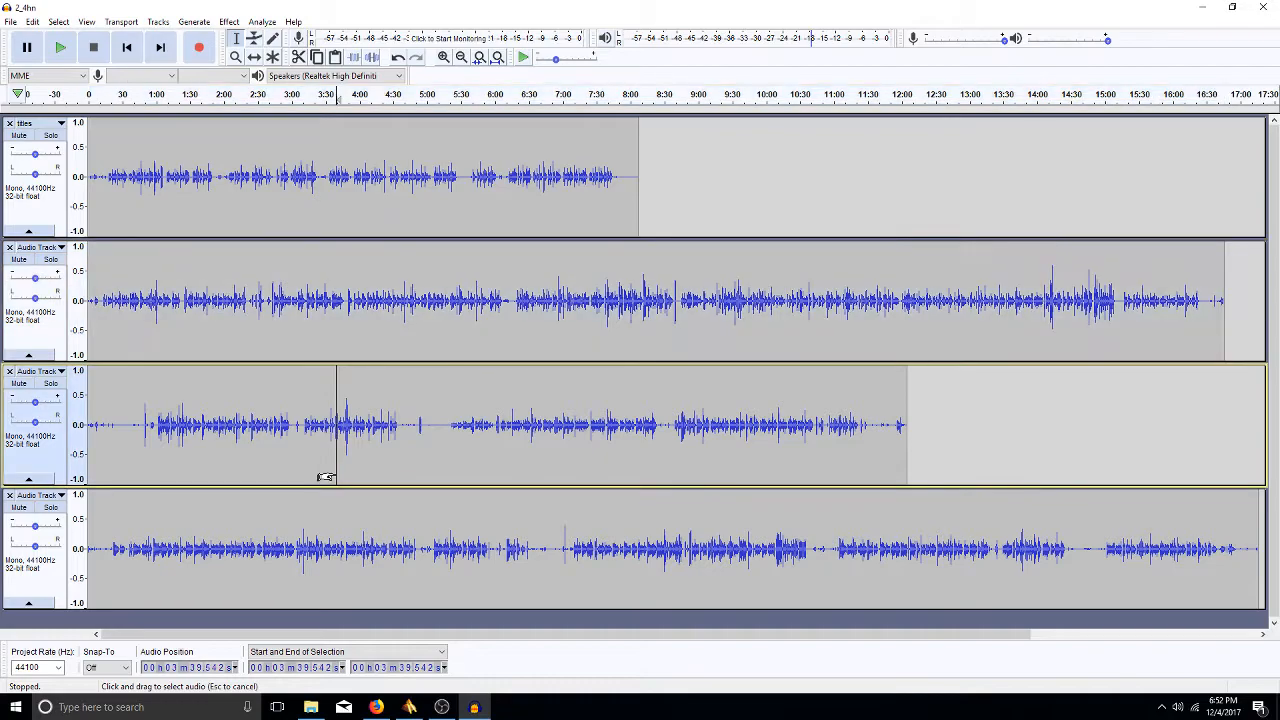
double_click(336, 472)
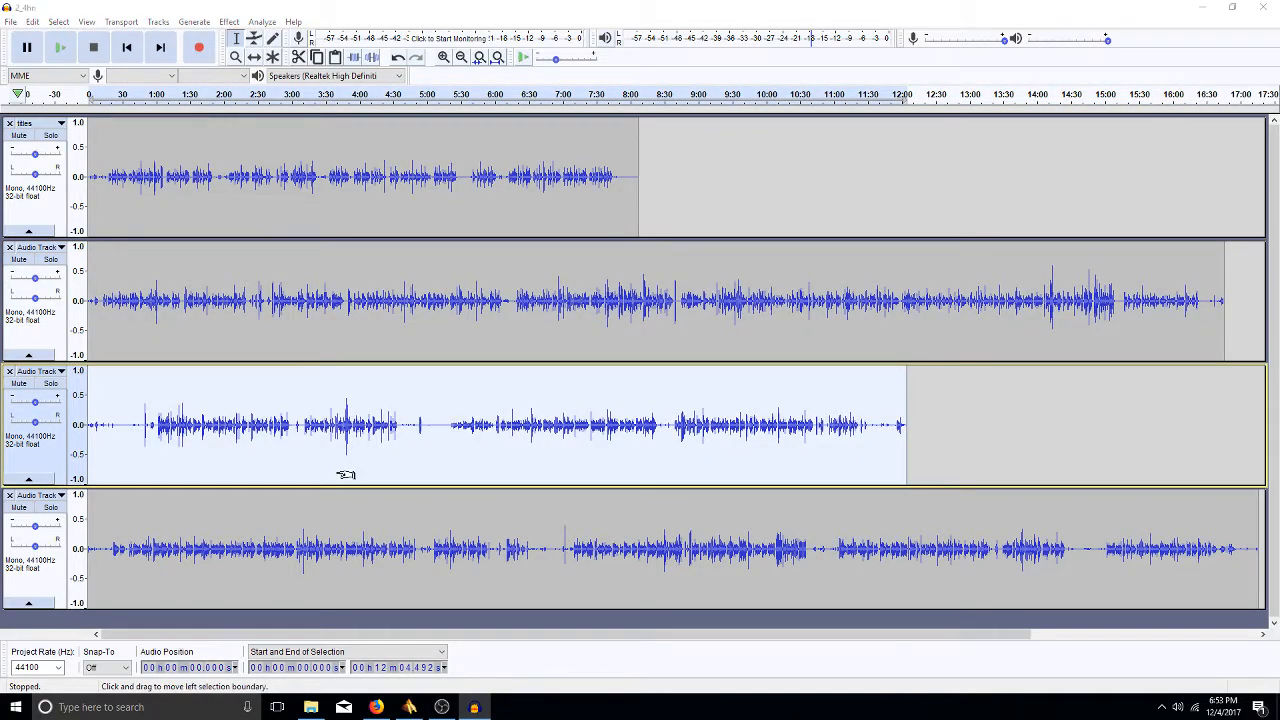
key("ctrl+r")
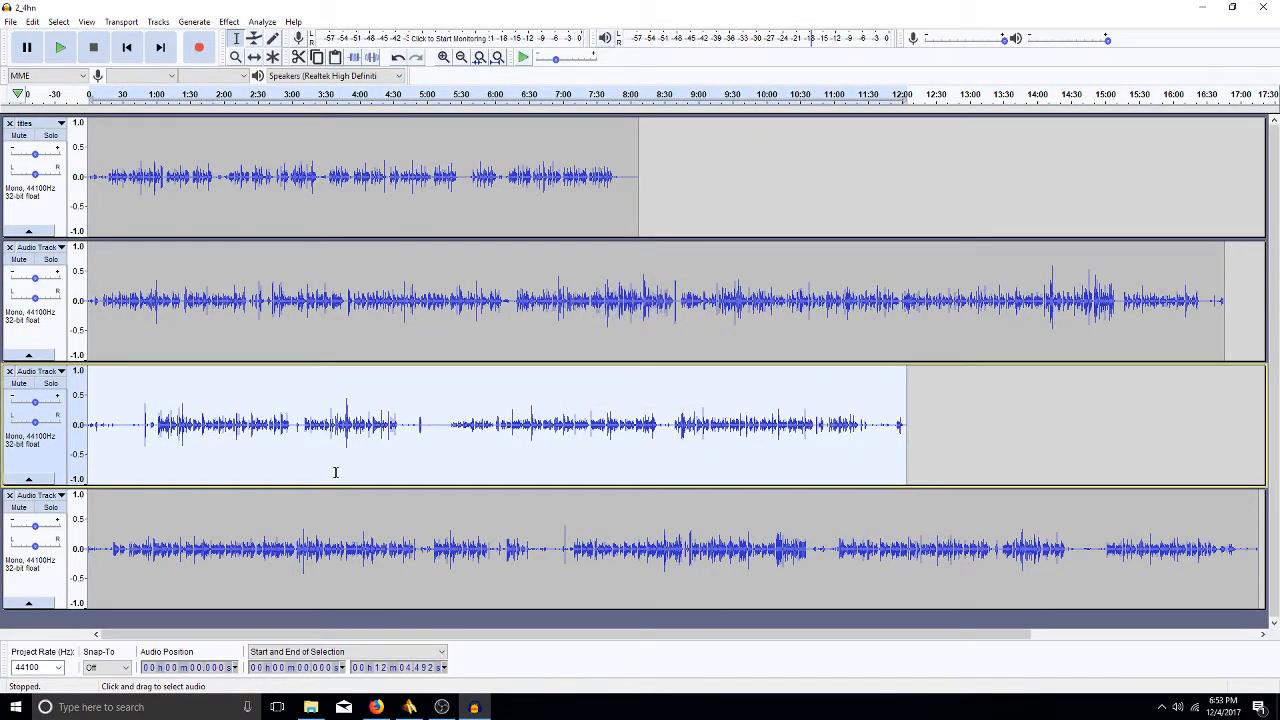
double_click(410, 560)
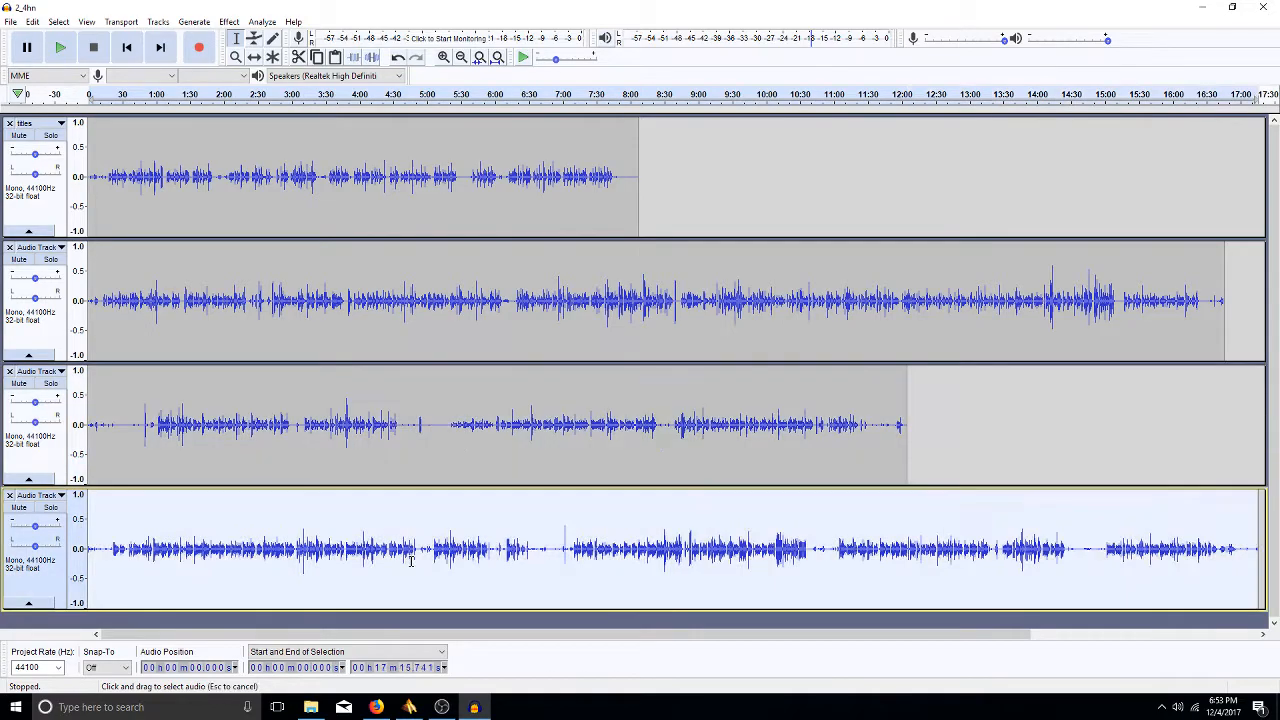
key("ctrl+r")
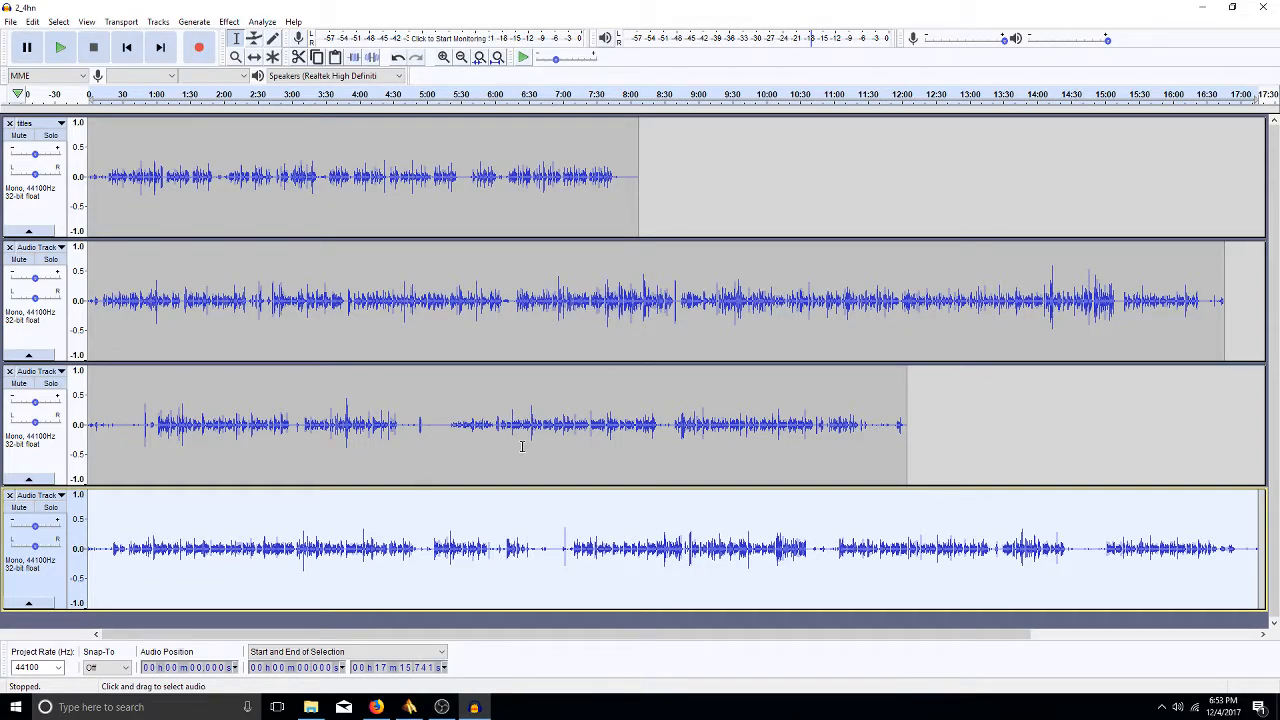
- Duplicate the roughly 12-minute third track into a new fifth track, then clear the selection
double_click(429, 430)
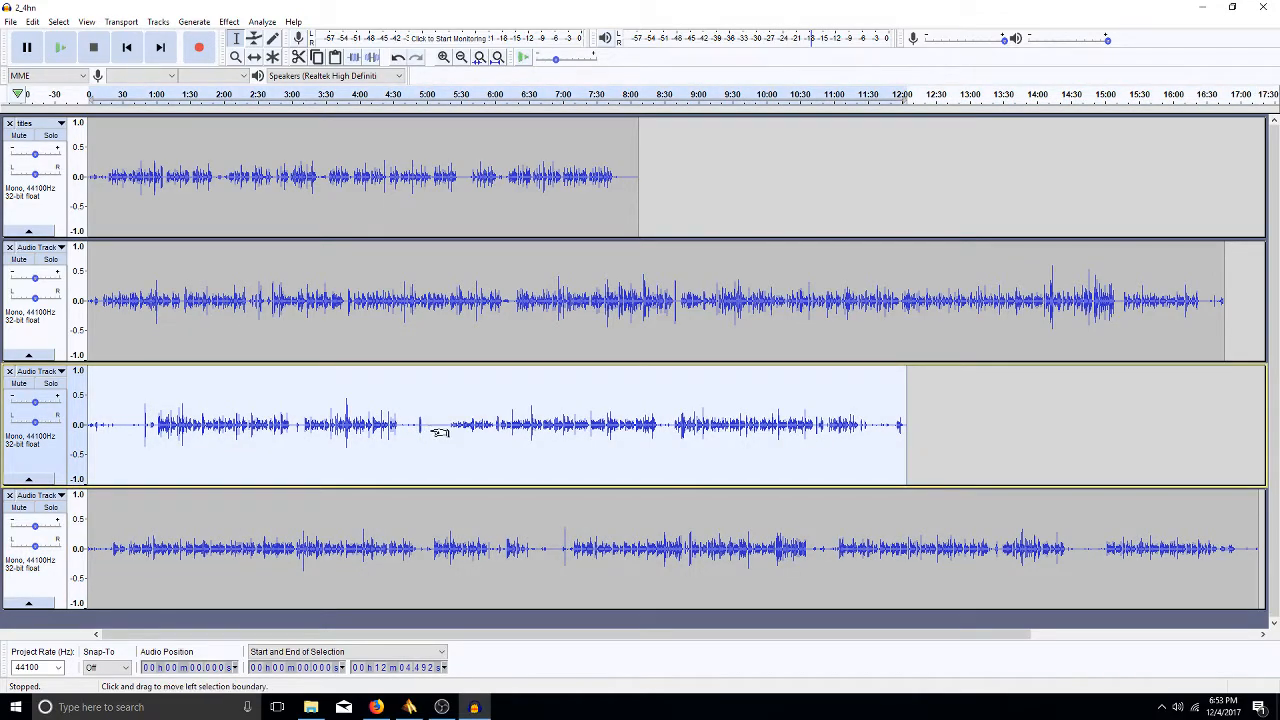
key("ctrl+d")
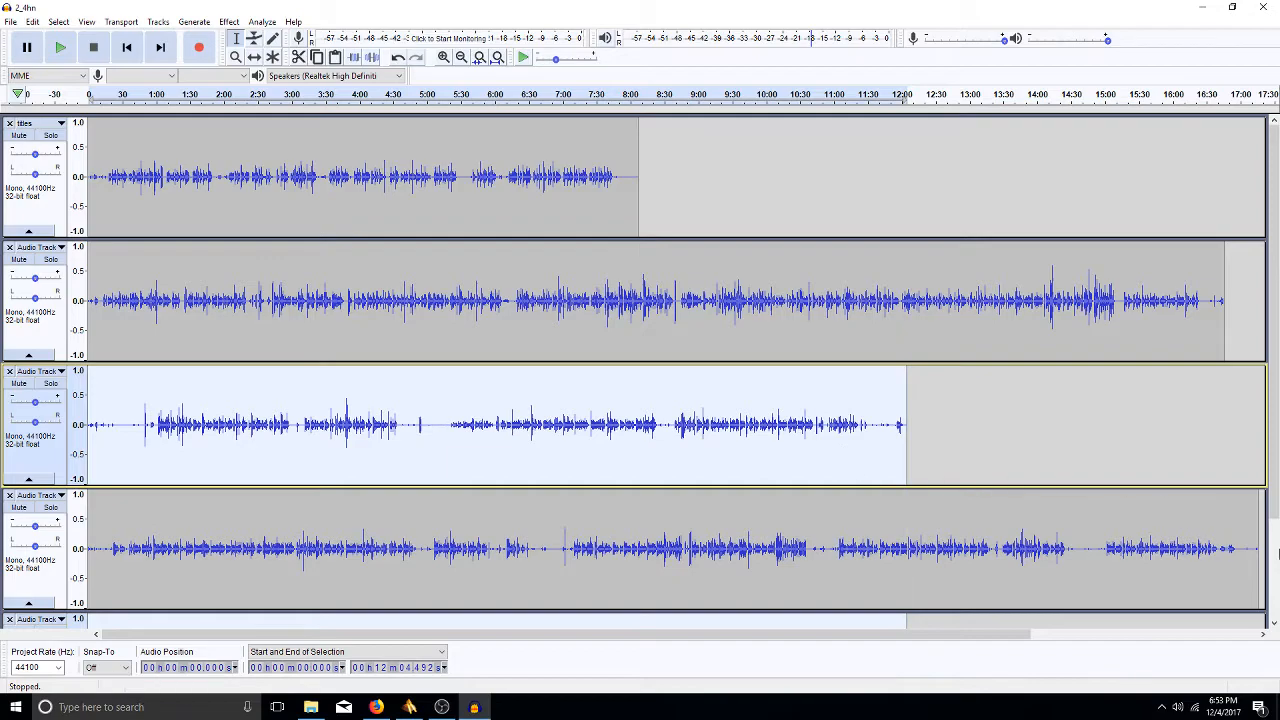
scroll(850, 560, "down", 2)
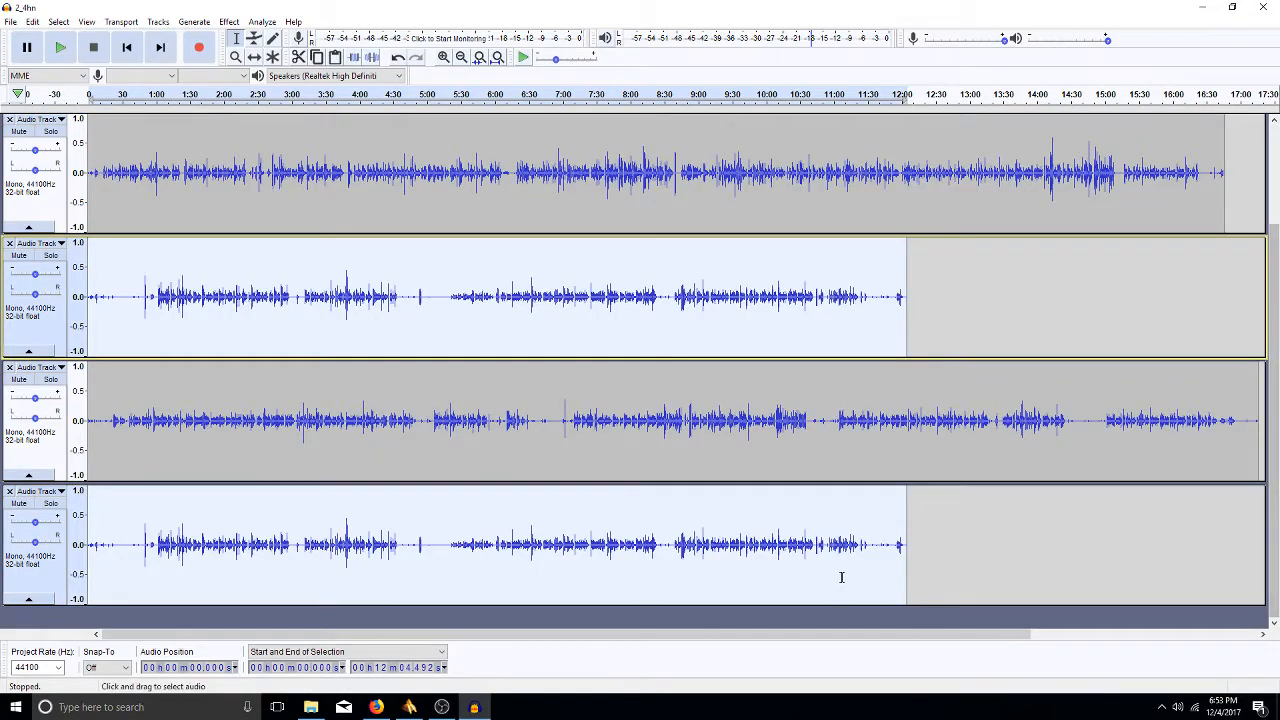
left_click(719, 577)
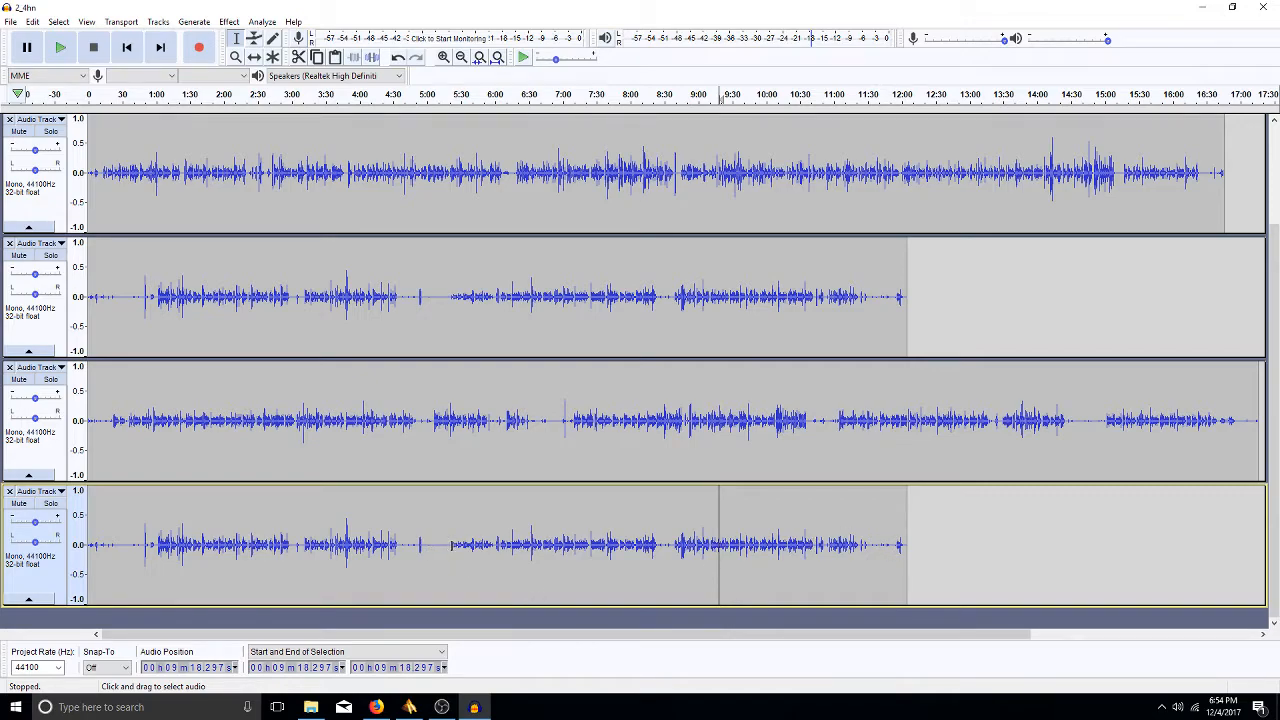
- Delete the duplicate track from about 5:19 onward and zoom to the remaining five-minute clip
left_click_drag(451, 545, 903, 496)
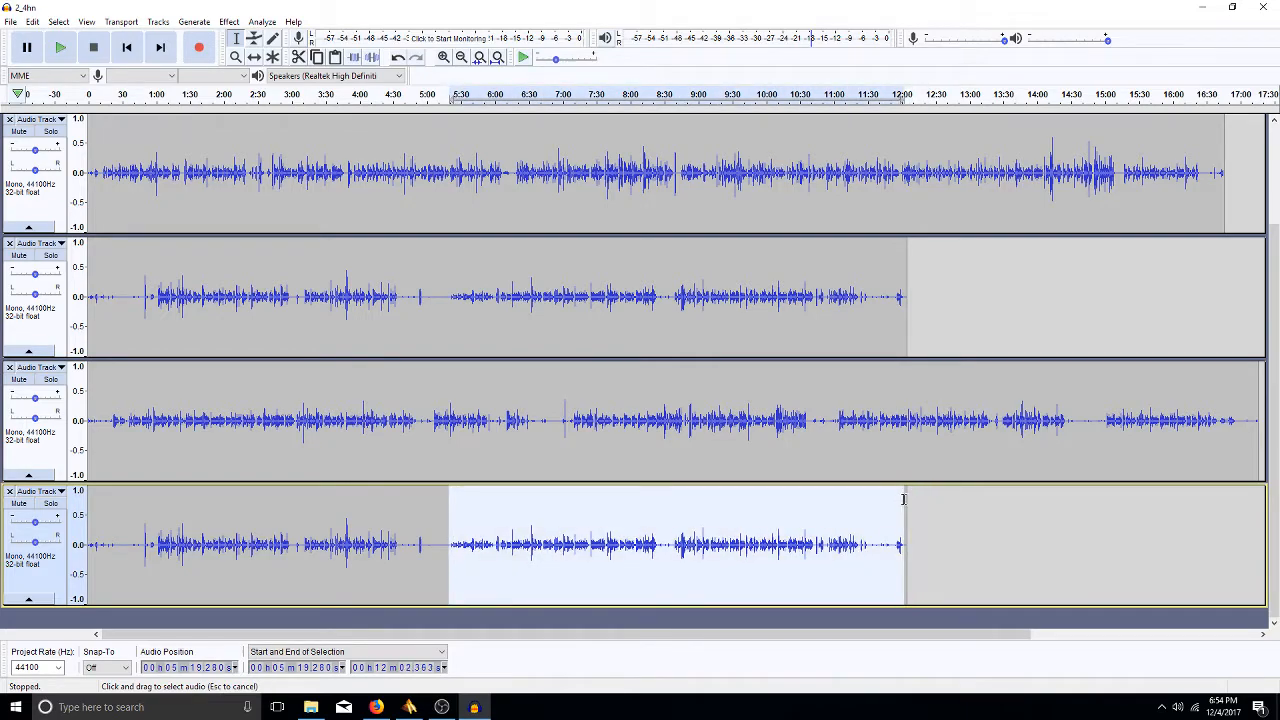
key("Delete")
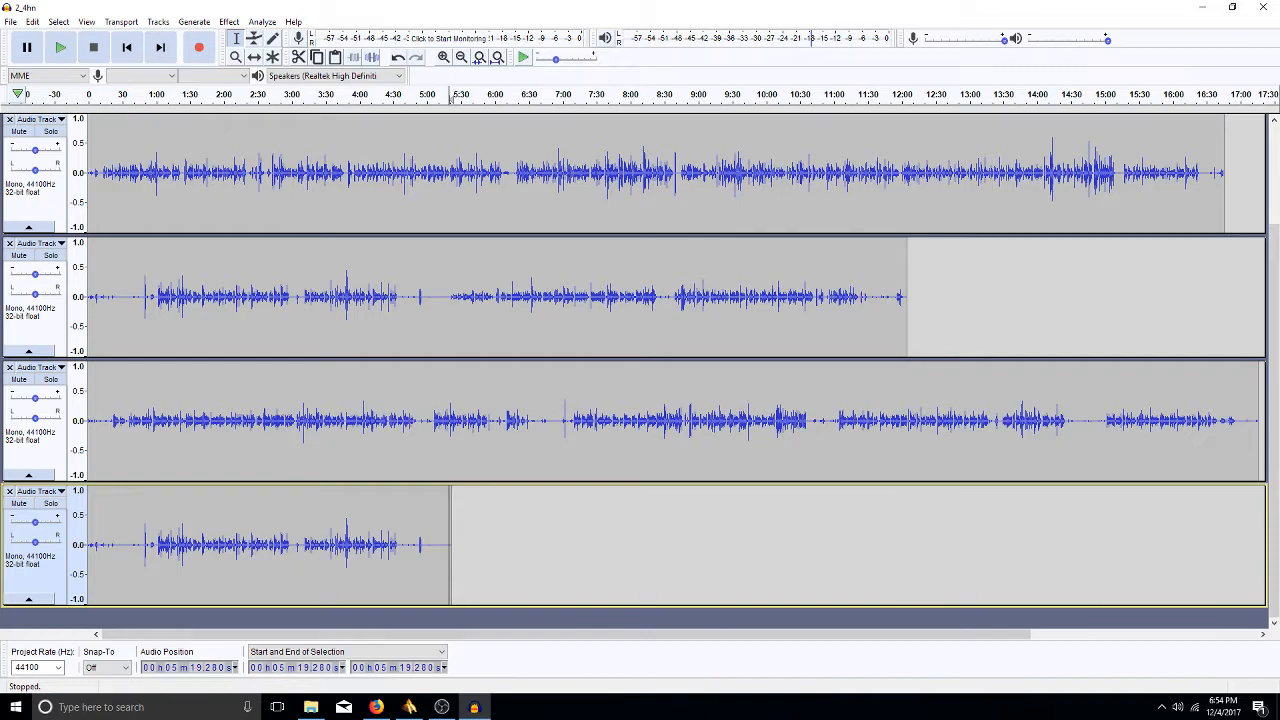
double_click(296, 540)
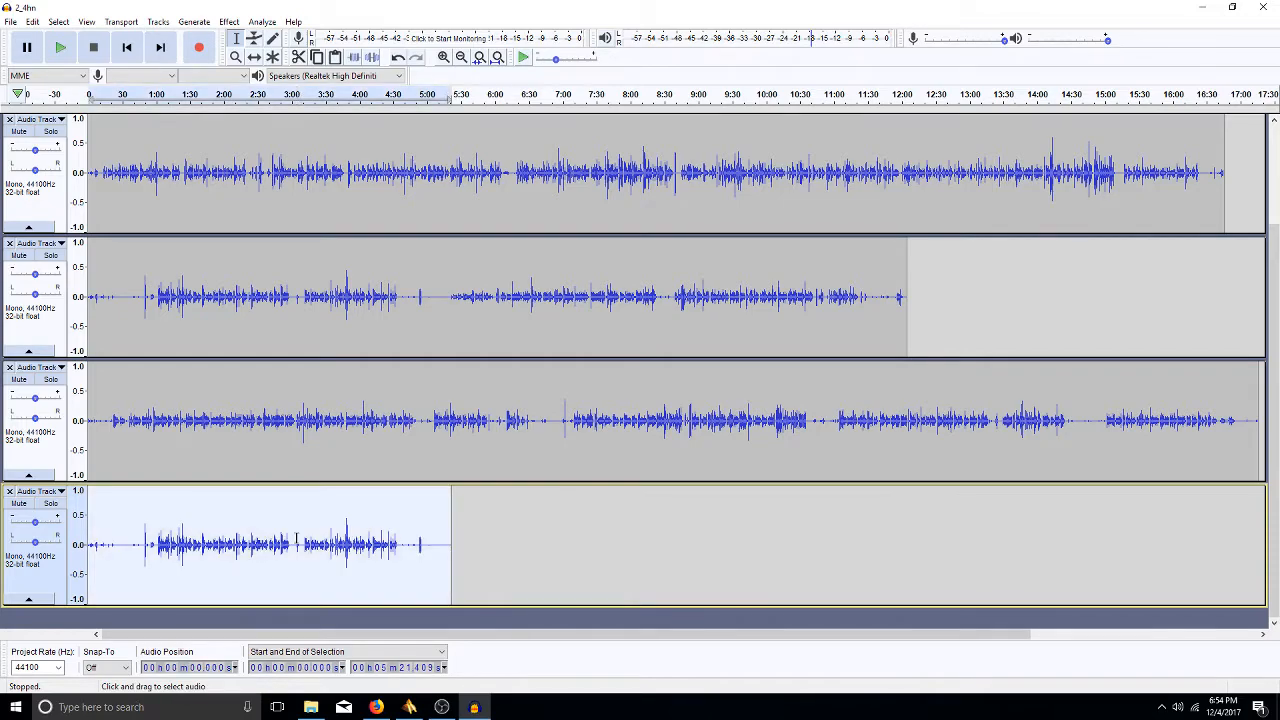
key("ctrl+e")
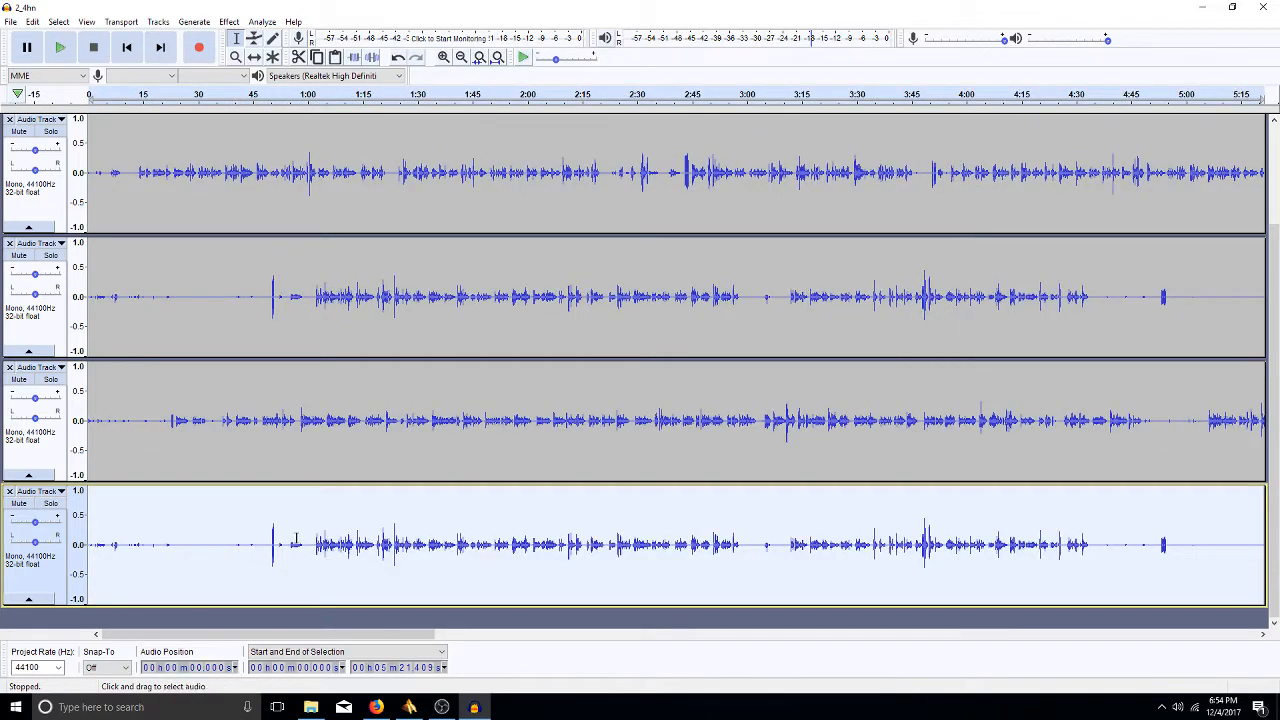
- Cut the opening stretch and short spans between about 16.6 and 28 seconds from the bottom track
left_click_drag(172, 544, 88, 544)
key("Delete")
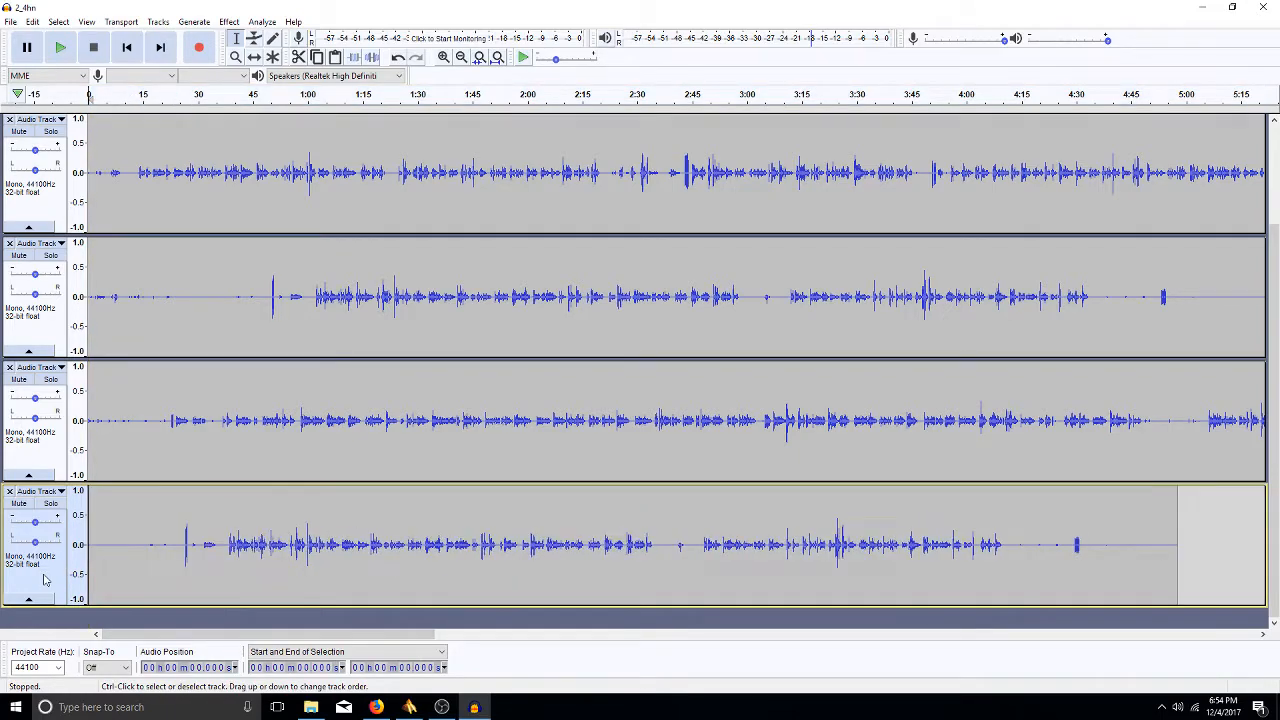
mouse_move(149, 544)
left_mouse_down()
mouse_move(185, 553)
mouse_move(169, 550)
left_mouse_up()
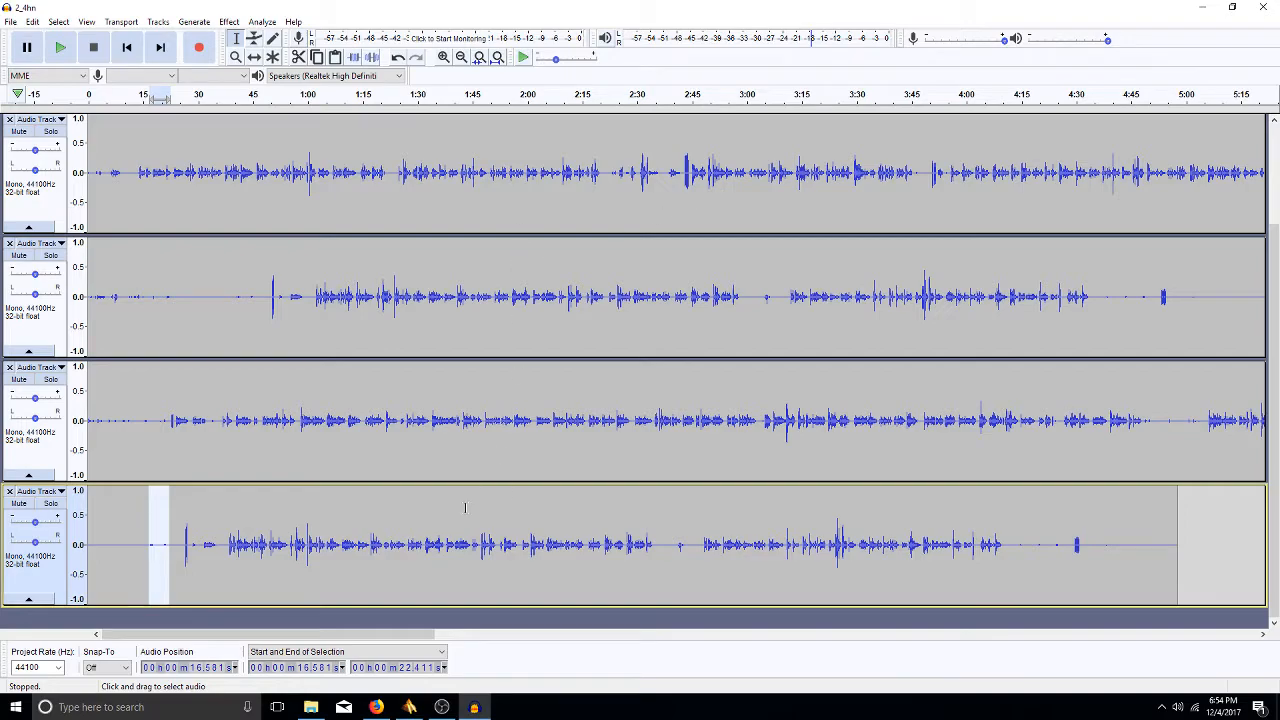
key("Delete")
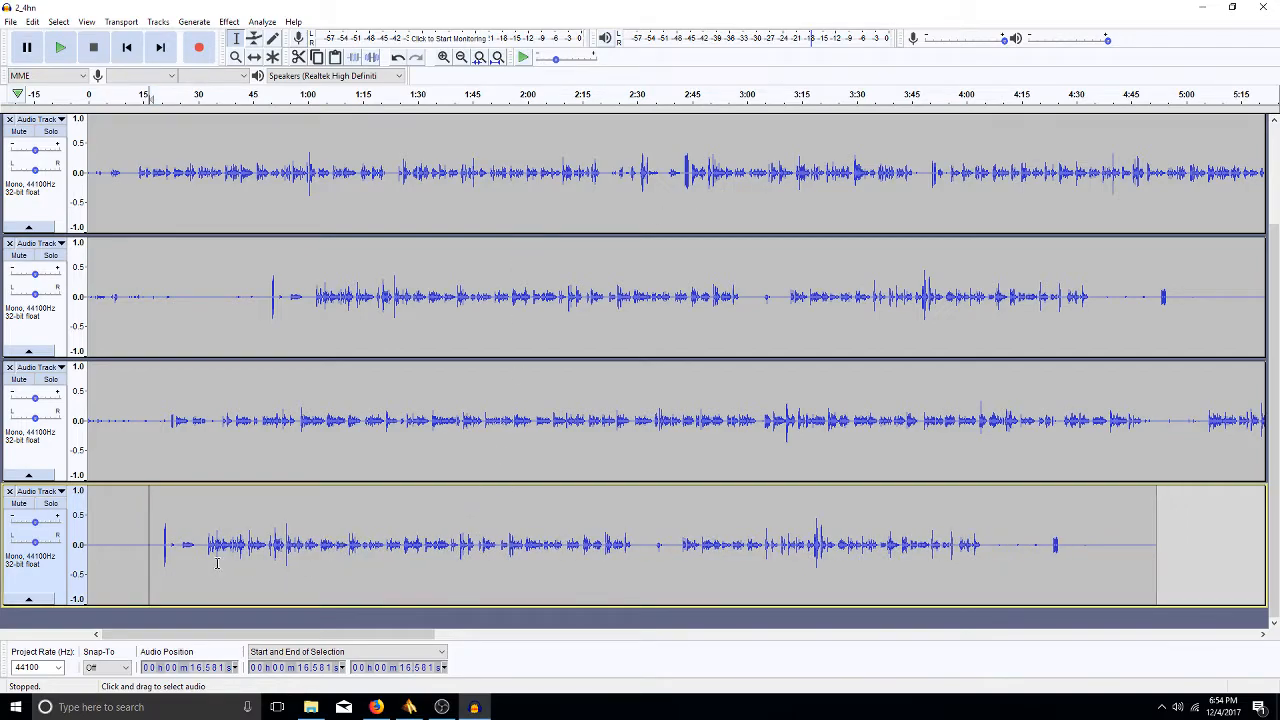
left_click(164, 545)
left_click_drag(164, 545, 191, 565)
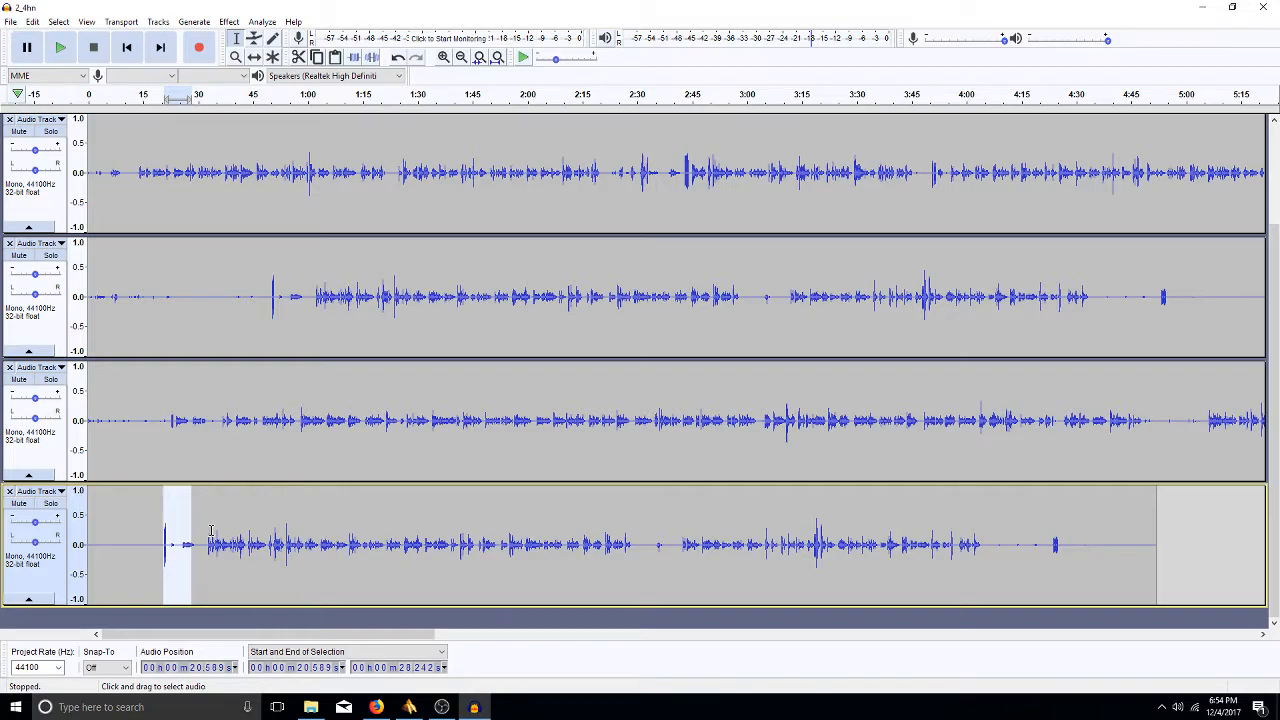
key("Delete")
key("Delete")
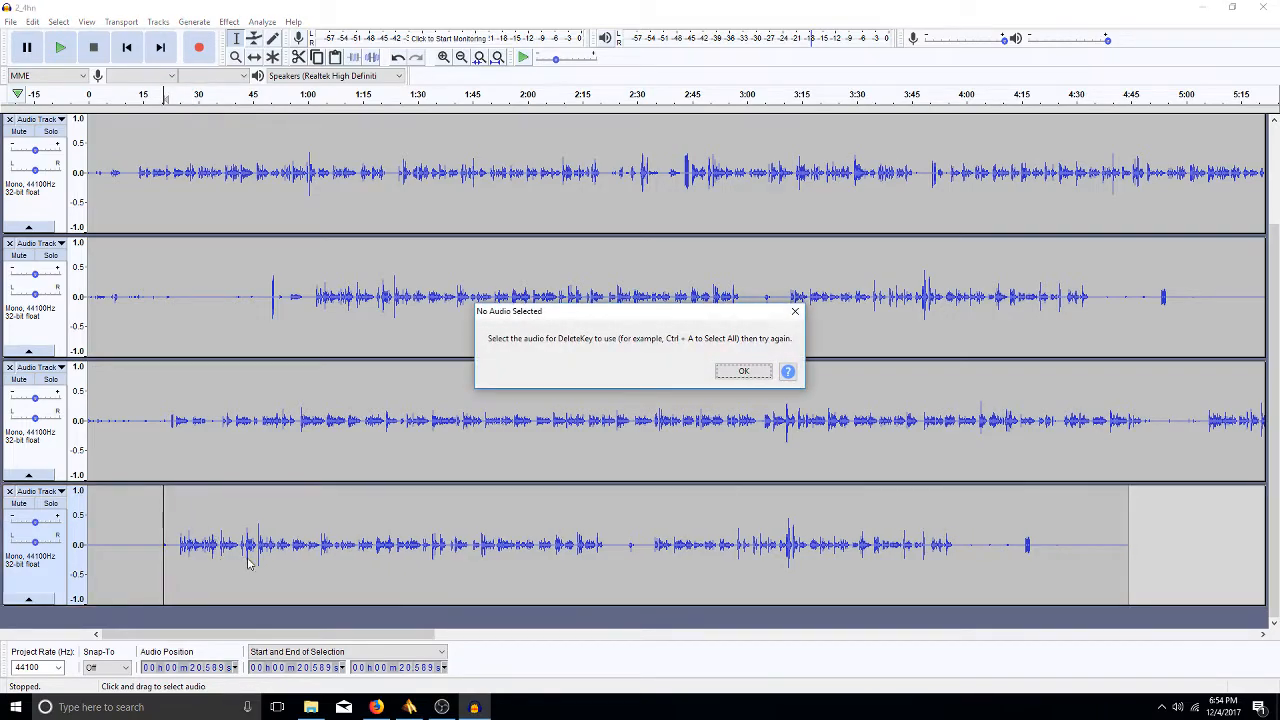
- Dismiss the no-audio warning and delete the bottom track's audio from about 21 s to 2:19.8
left_click(741, 372)
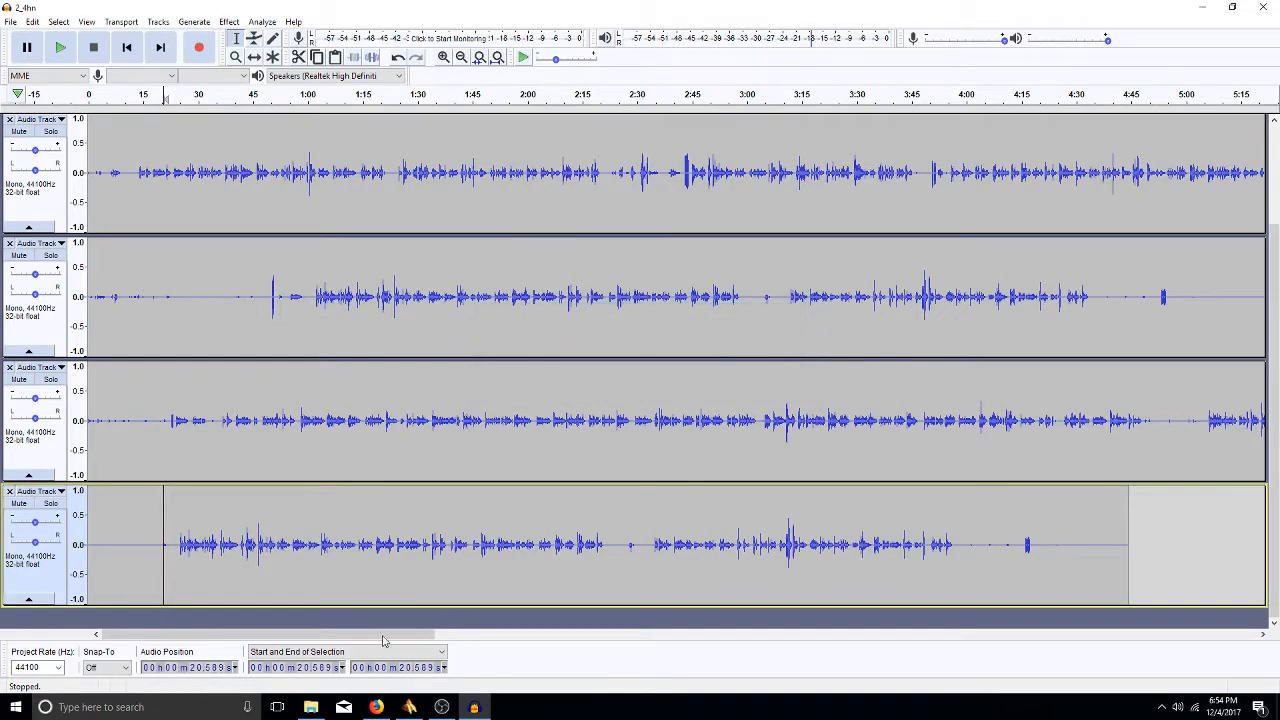
left_click(167, 543)
left_click_drag(167, 543, 589, 490)
key("Delete")
left_click(610, 545)
left_click_drag(598, 545, 175, 575)
key("Delete")
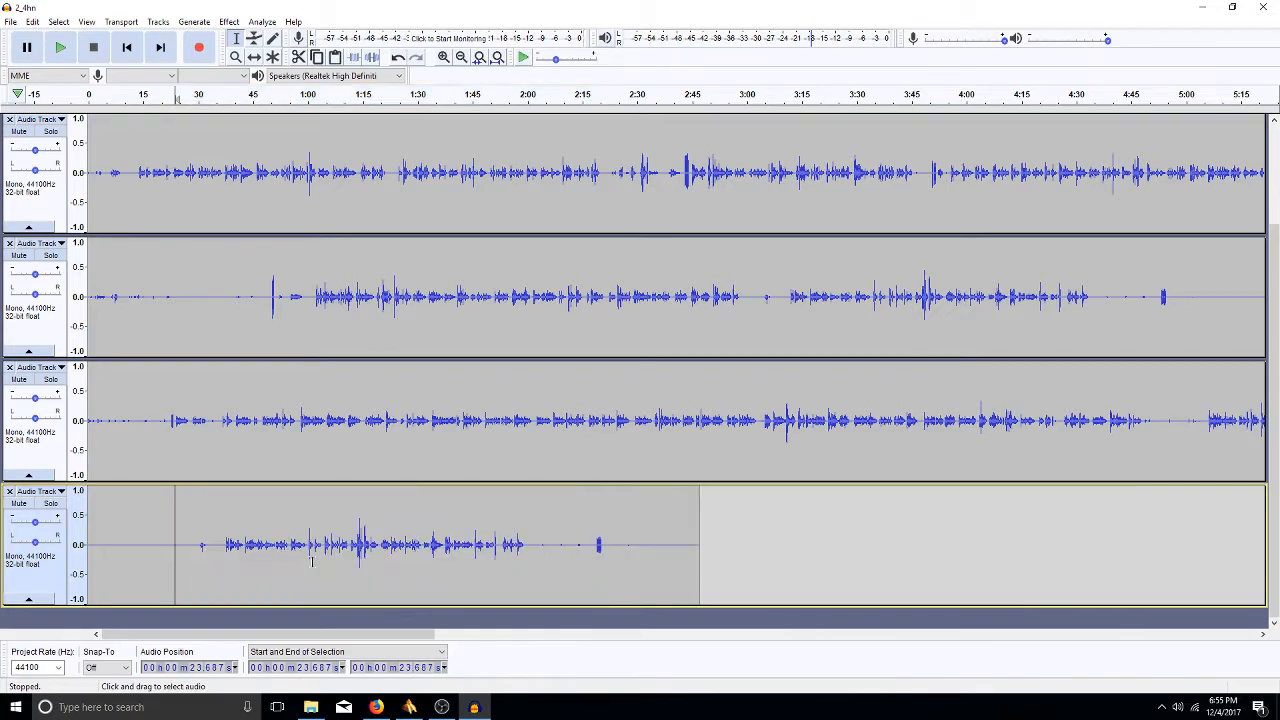
- Delete the bottom track's audio from 37.5 s to 1:01 and a short span near 59.9 s
left_click_drag(226, 541, 524, 555)
key("Delete")
left_click(380, 707)
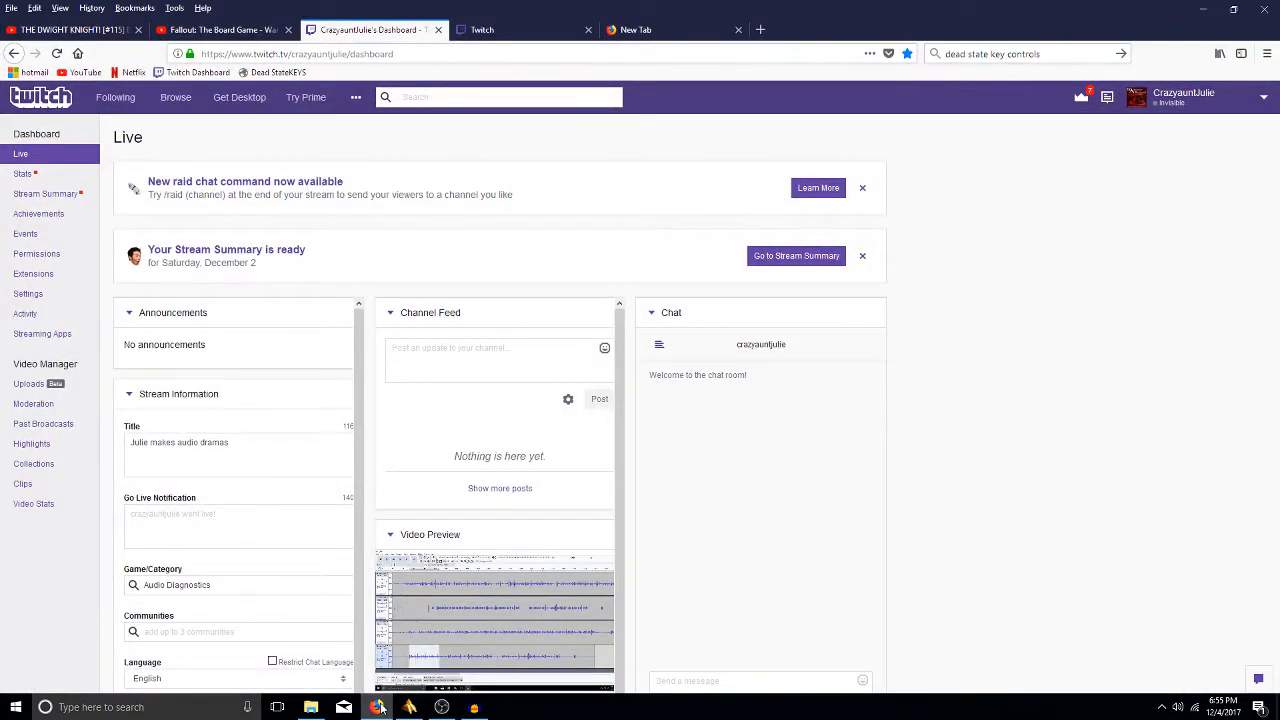
left_click(380, 707)
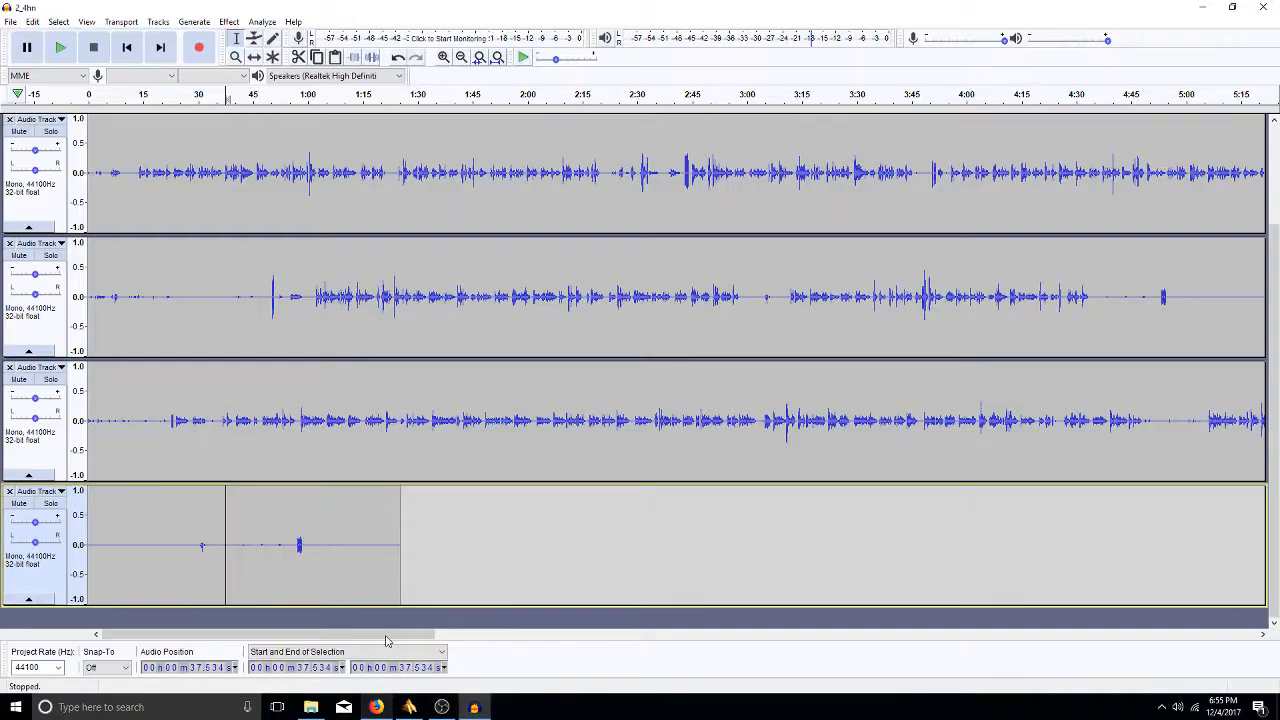
left_click(307, 544)
left_click_drag(307, 544, 294, 545)
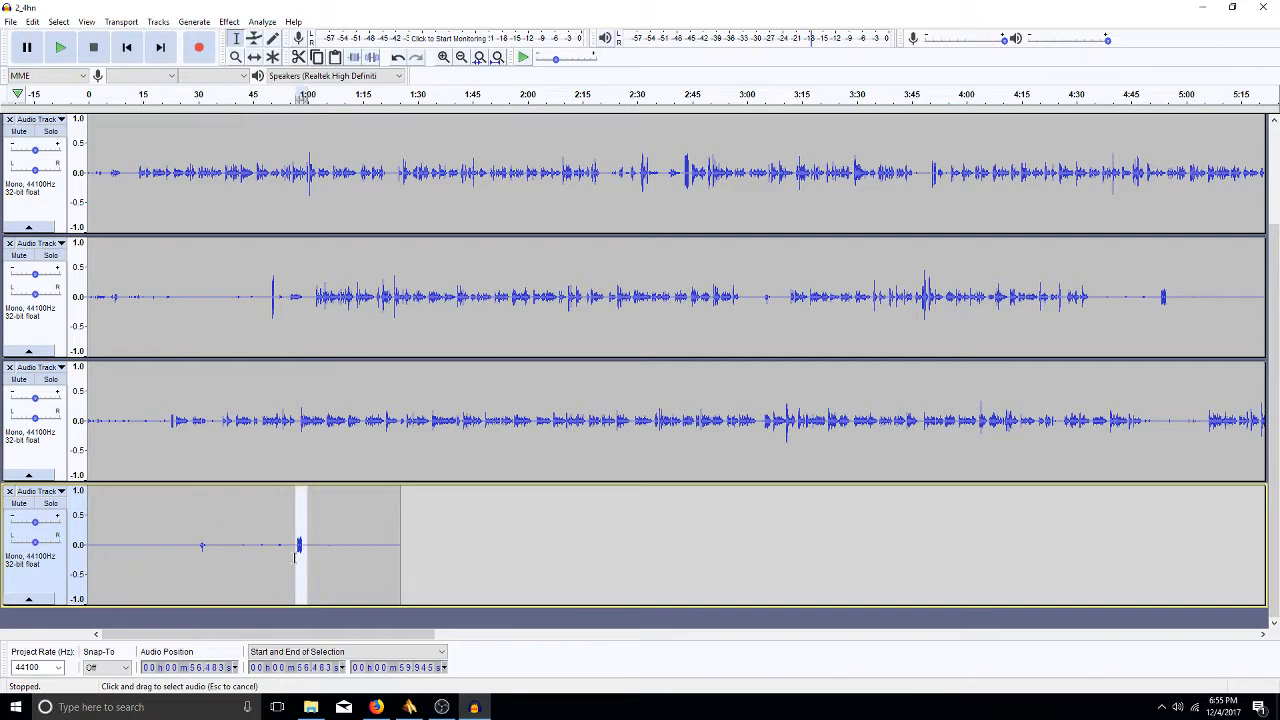
key("Delete")
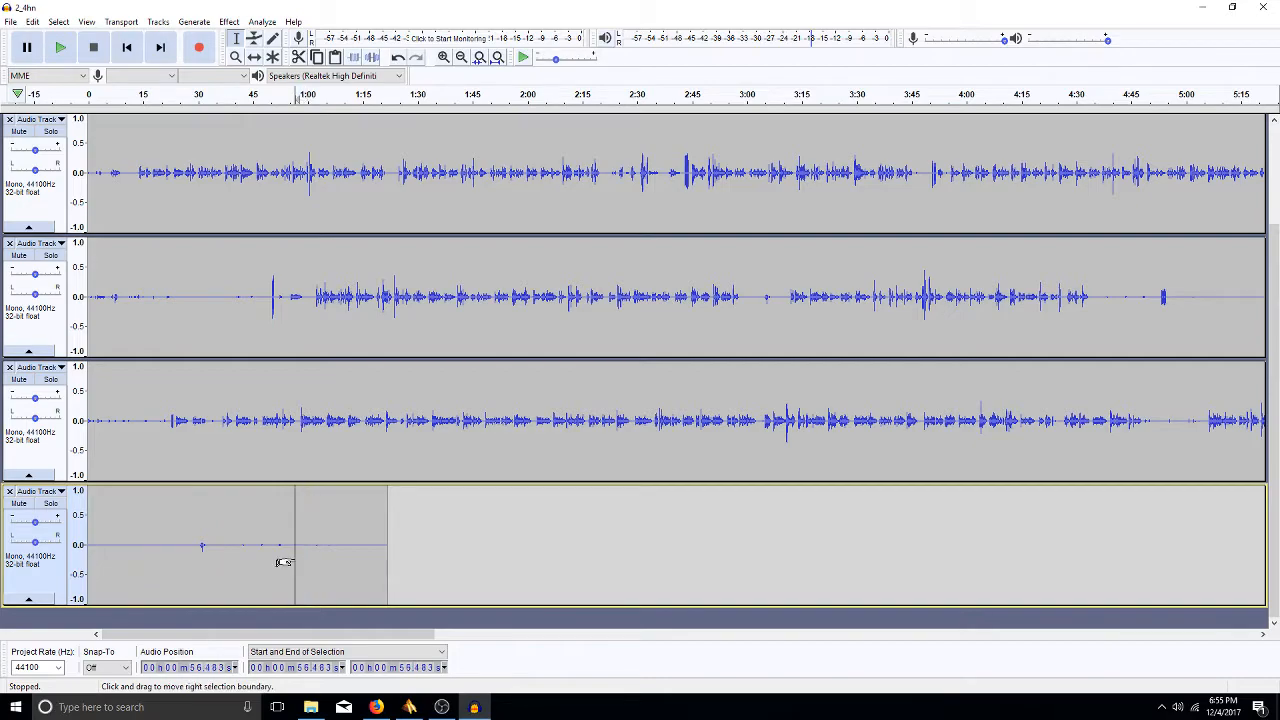
- Cut the 29.9–32.8 s span and duplicate the trimmed bottom clip into a new track
left_click(198, 547)
left_click_drag(200, 549, 207, 549)
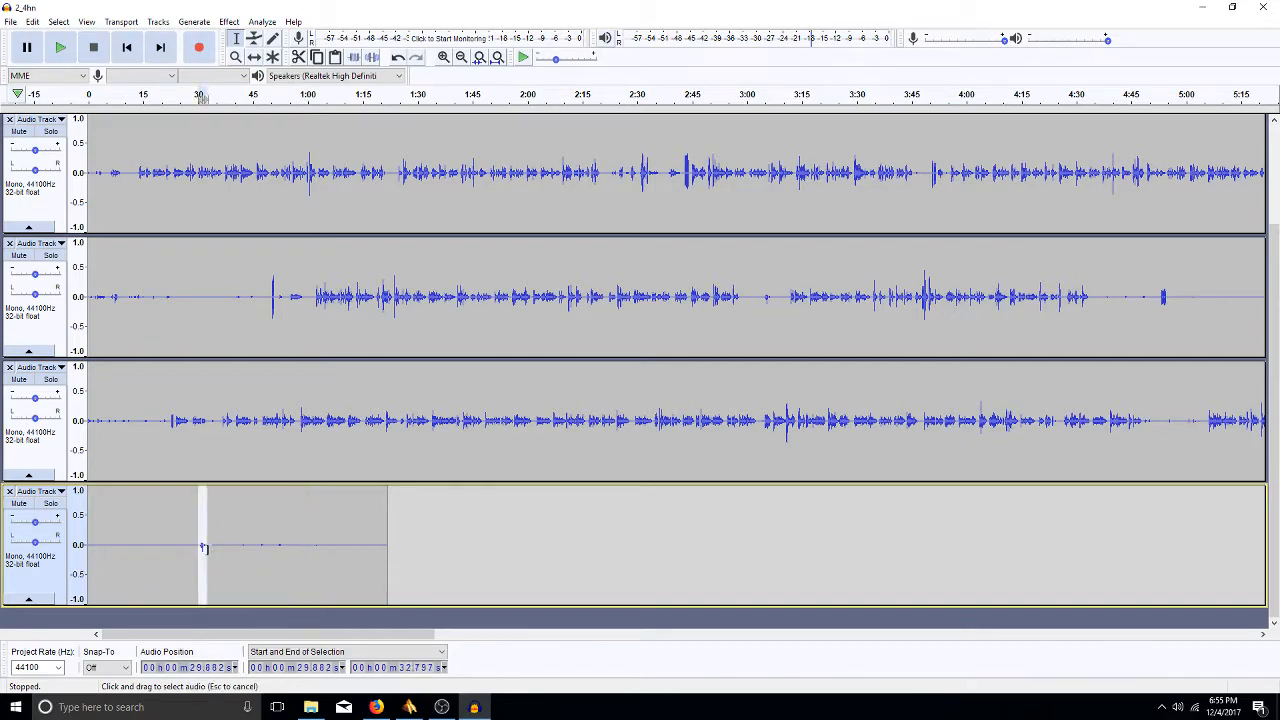
key("Delete")
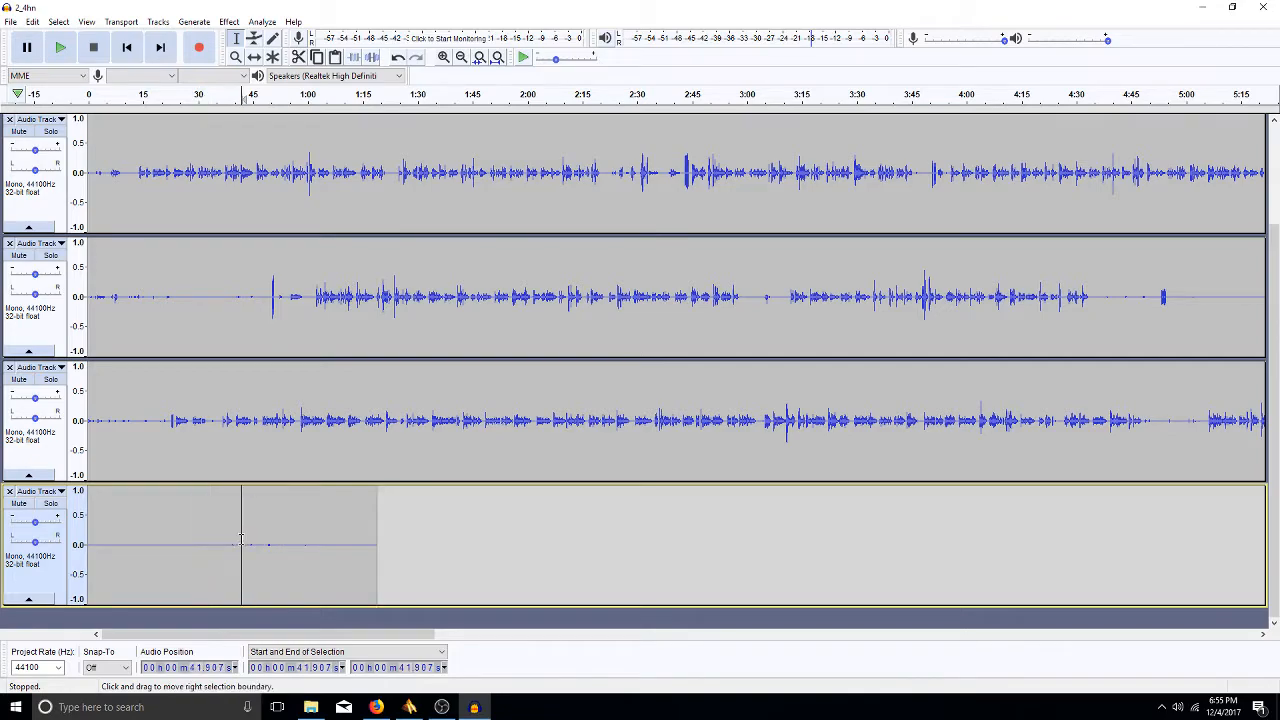
double_click(230, 540)
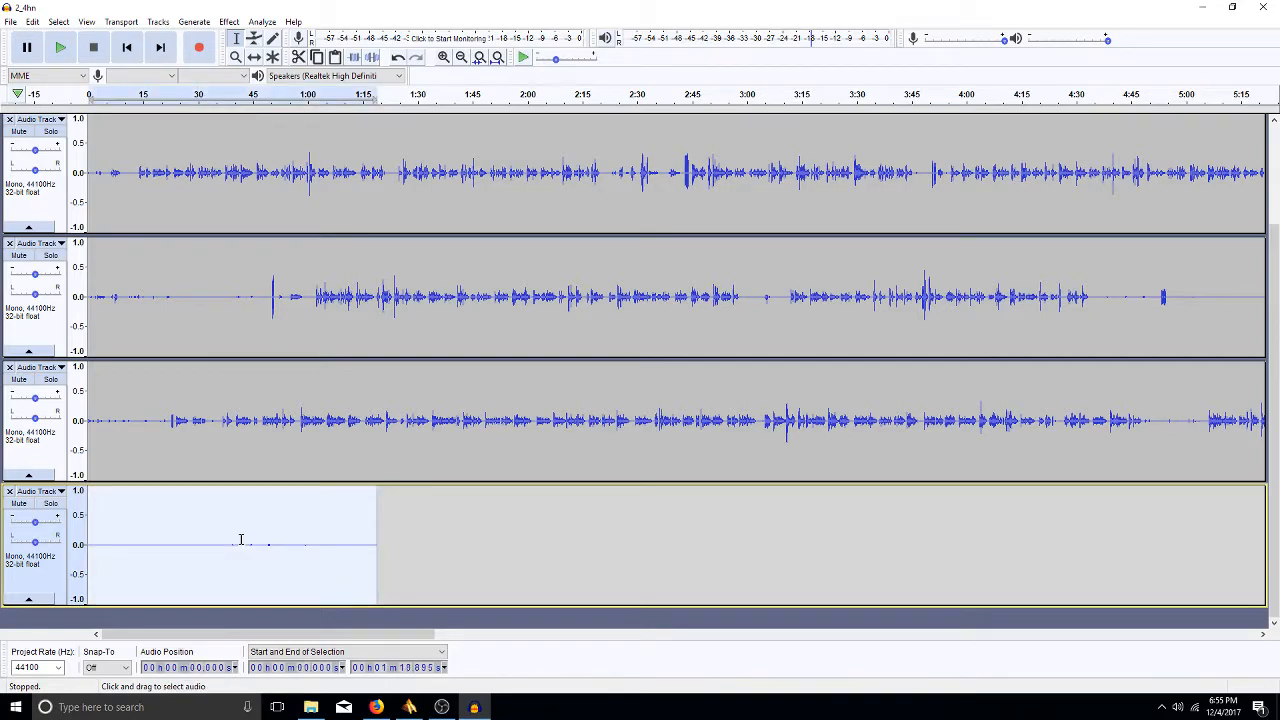
key("ctrl+d")
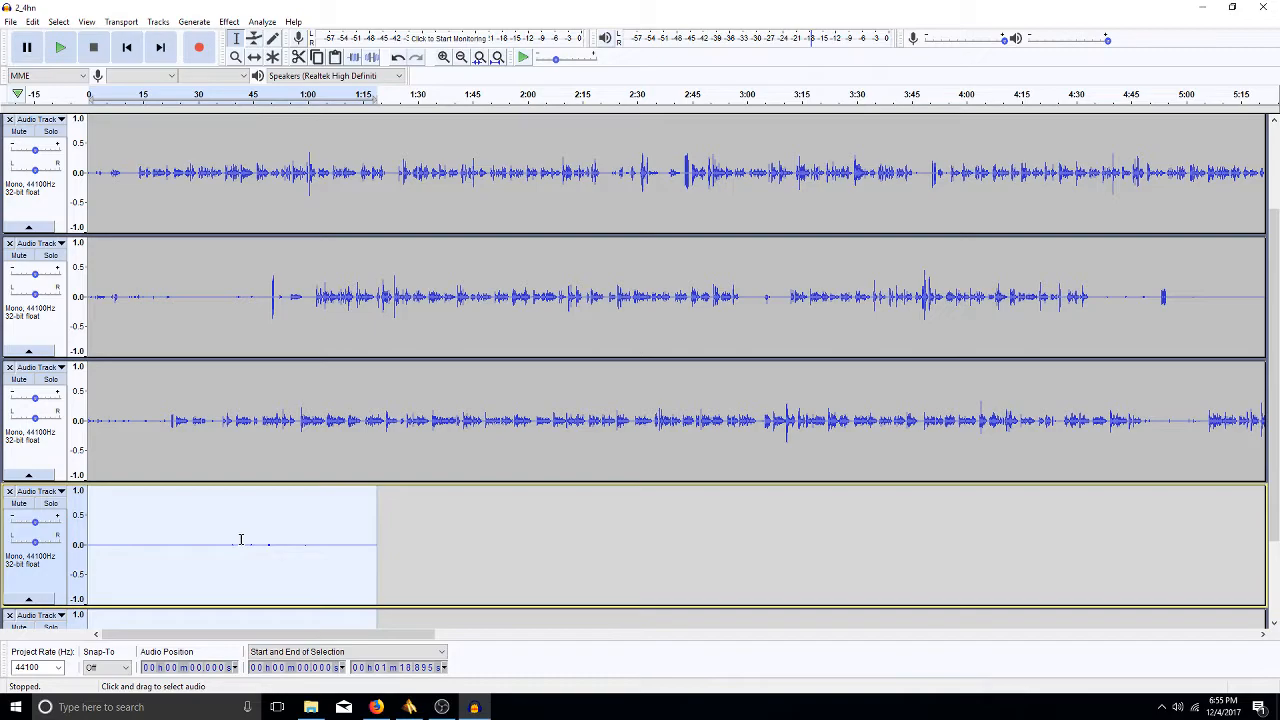
- Amplify the upper 1:19 clip by about 36.7 dB with Allow clipping turned off
left_click(294, 619)
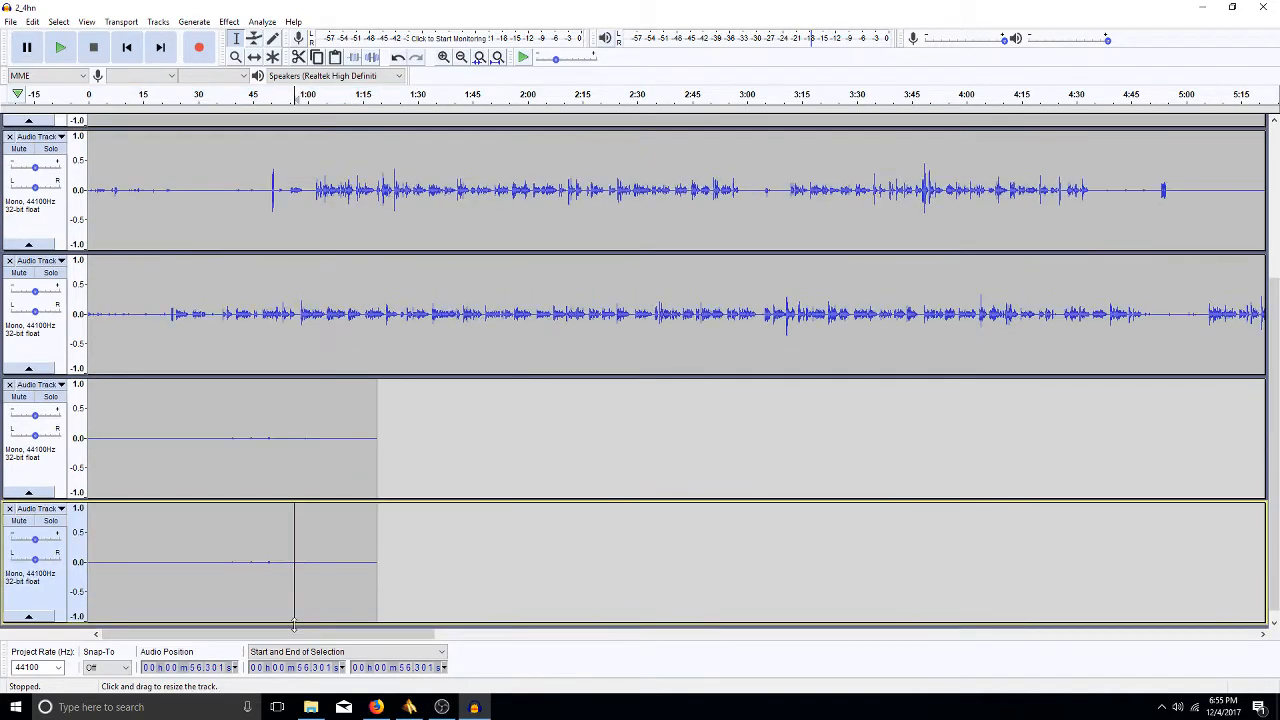
double_click(278, 454)
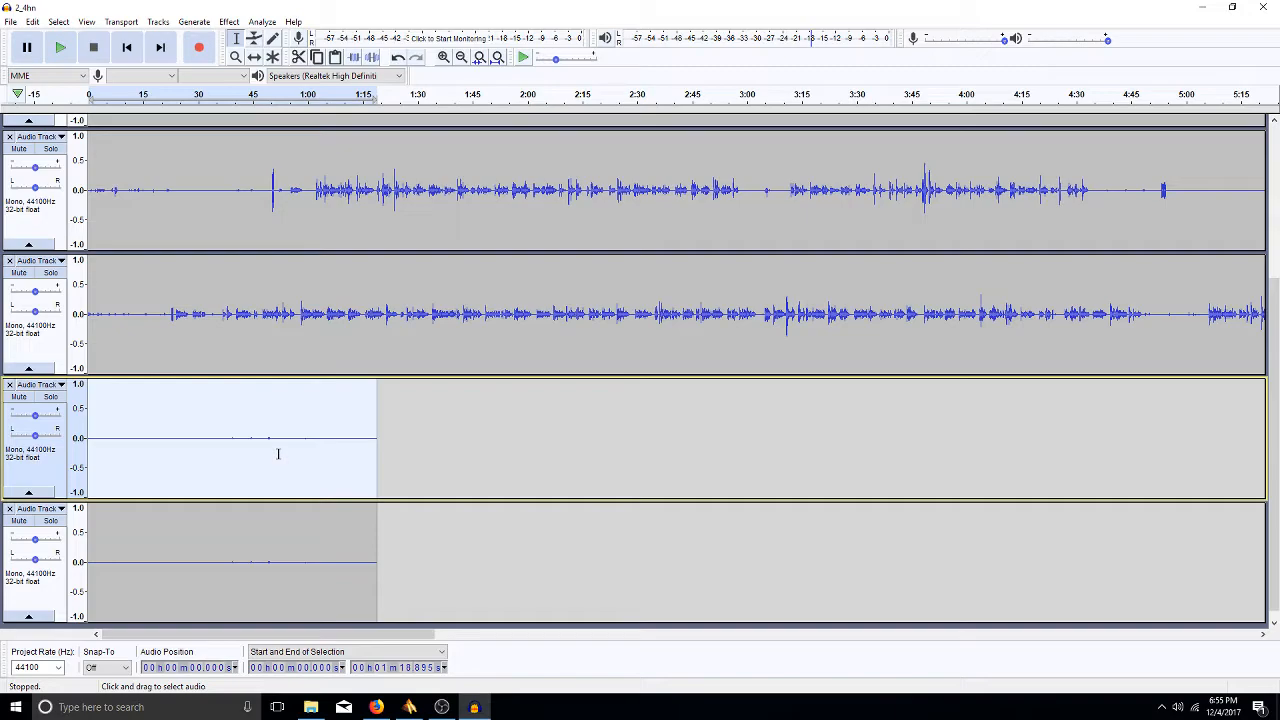
left_click(154, 22)
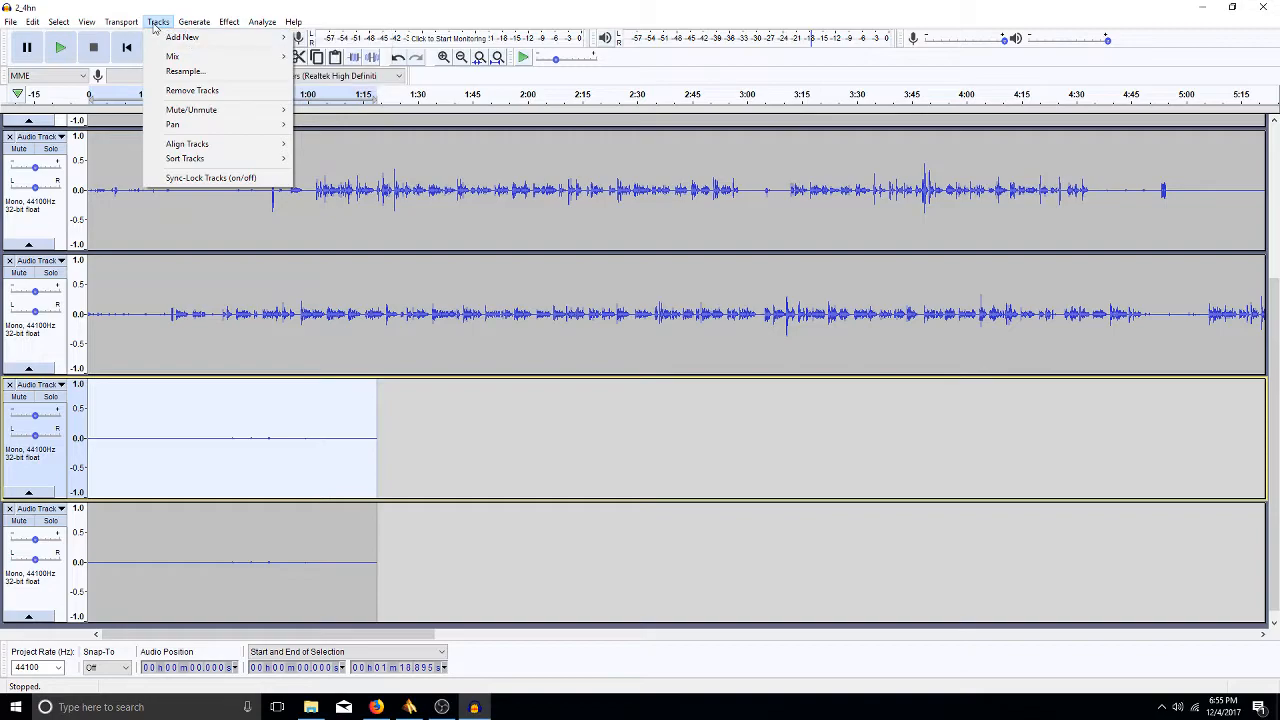
mouse_move(229, 22)
left_click(266, 75)
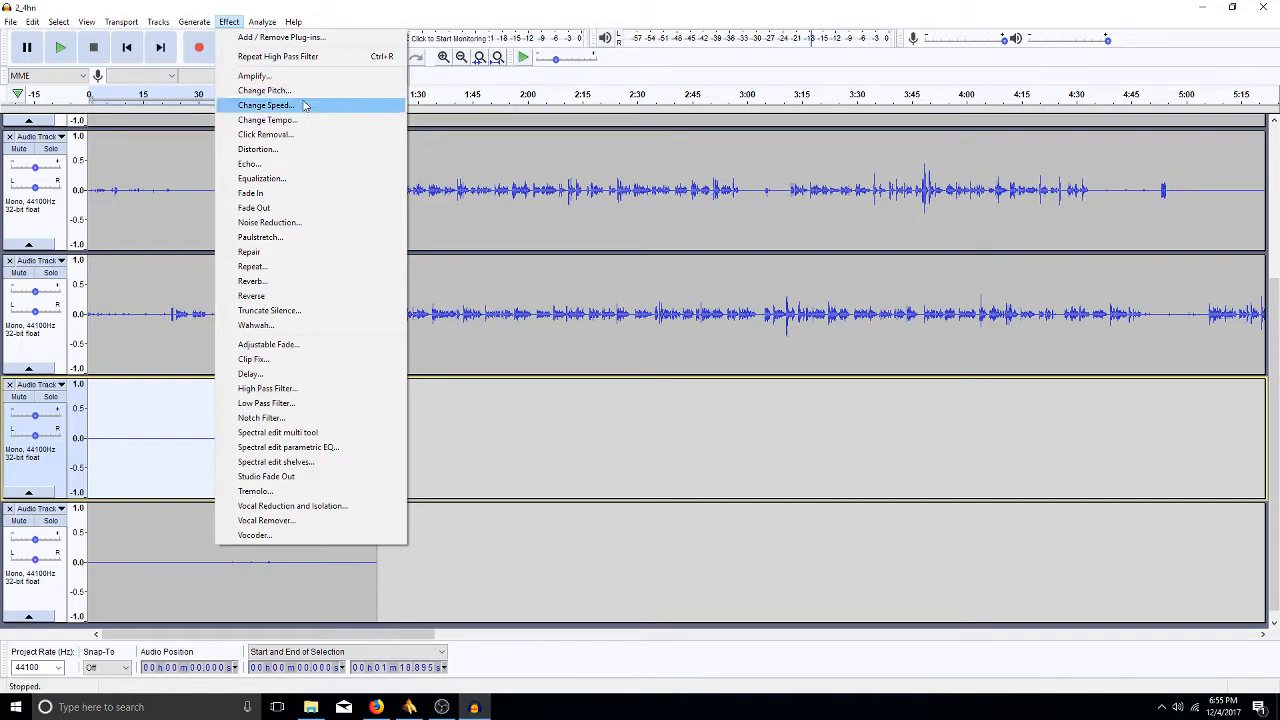
left_click(247, 76)
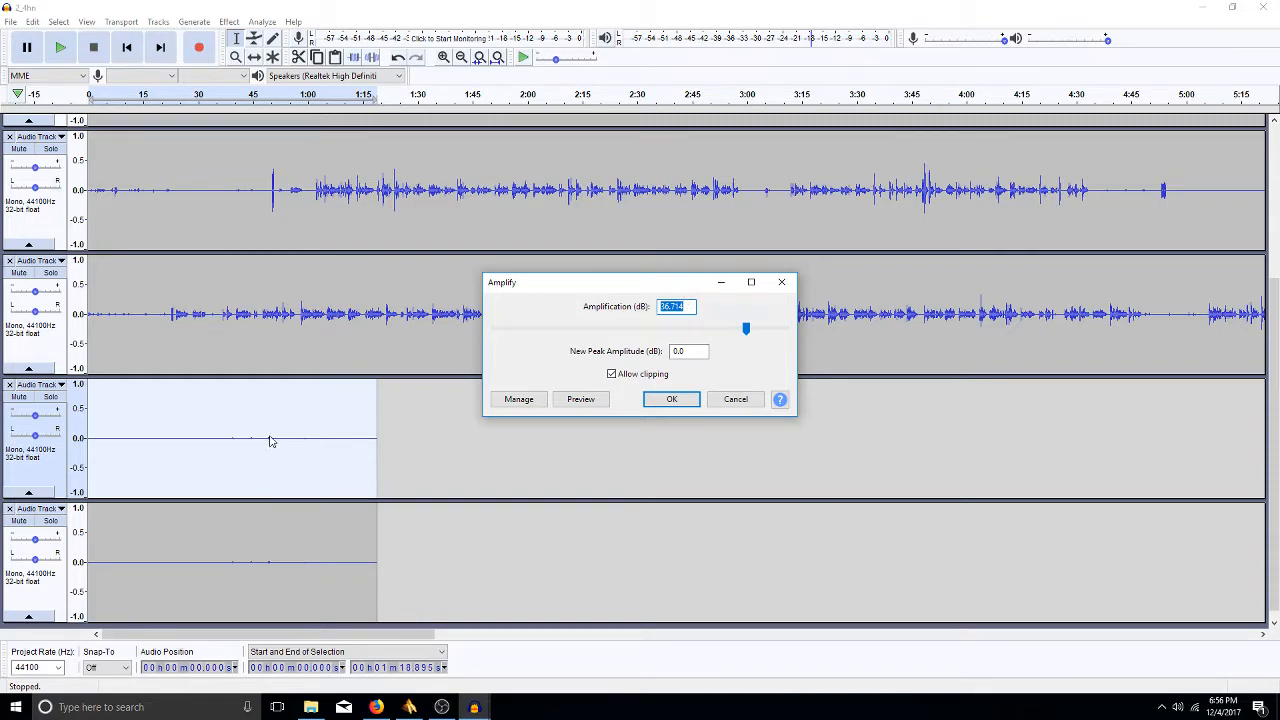
left_click(270, 405)
left_click(612, 374)
left_click(675, 399)
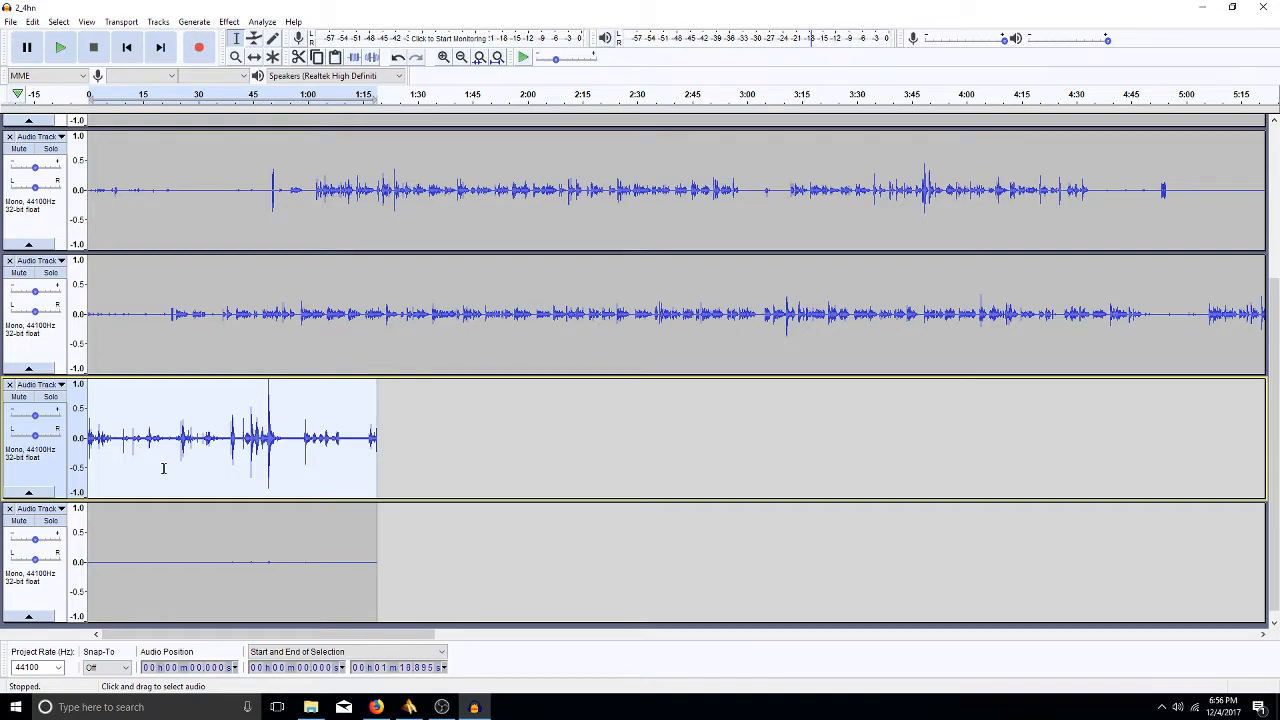
- Zoom the timeline to the amplified 1:19 clip and place the cursor at 42.22 s
key("ctrl+f")
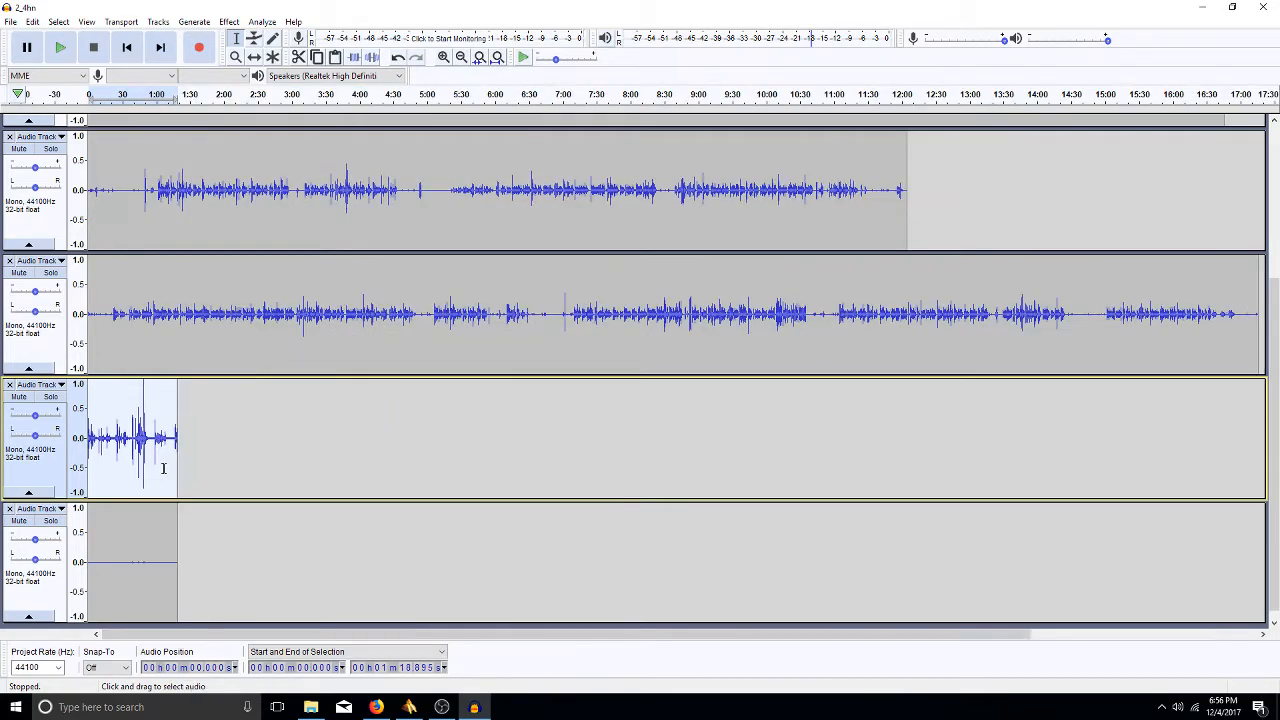
key("ctrl+e")
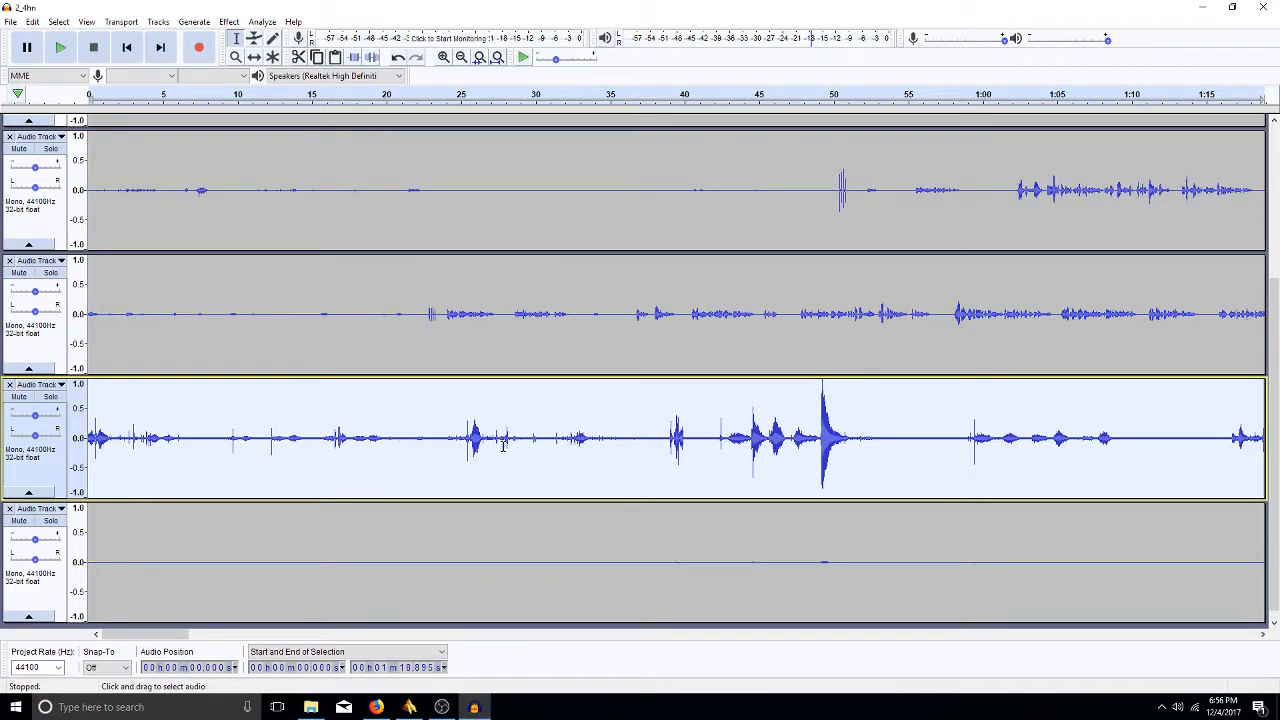
left_click(717, 448)
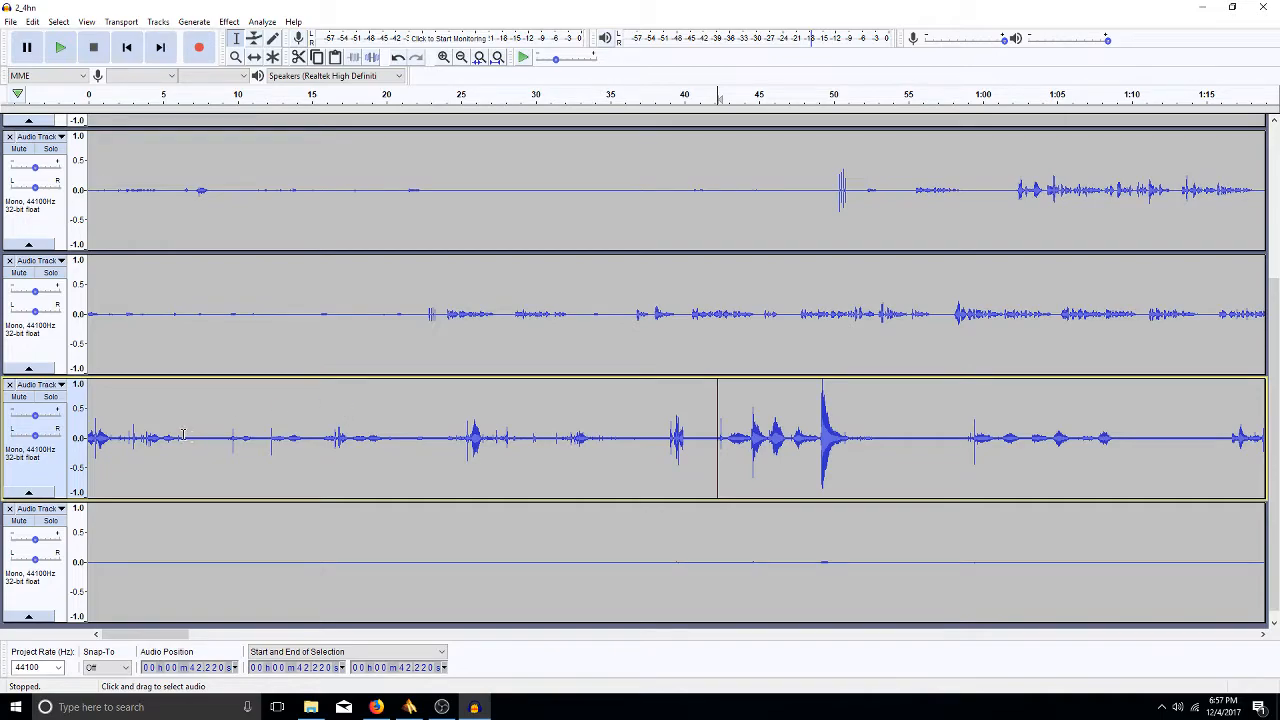
- Cut the first 6.35 s and spans around 2.8–12.3, 4.3–6.1 and 5.4–17.4 s from tracks 3 and 4
left_click_drag(184, 434, 55, 612)
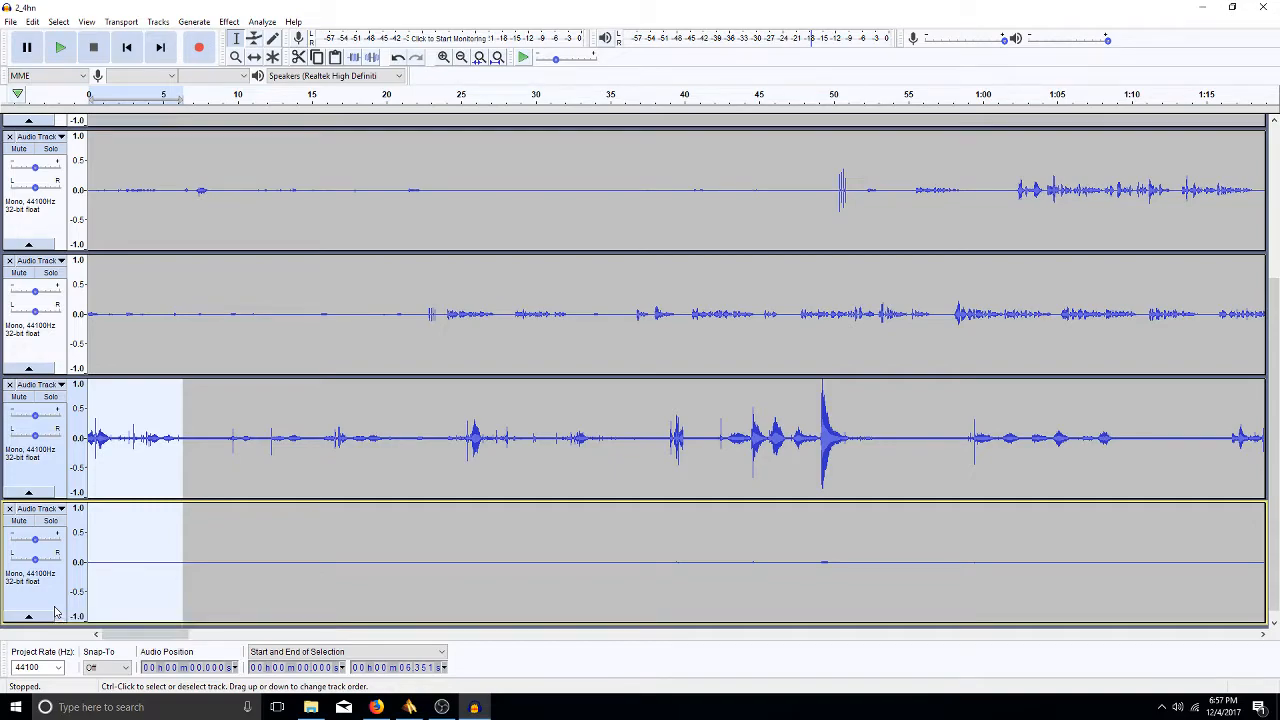
key("Delete")
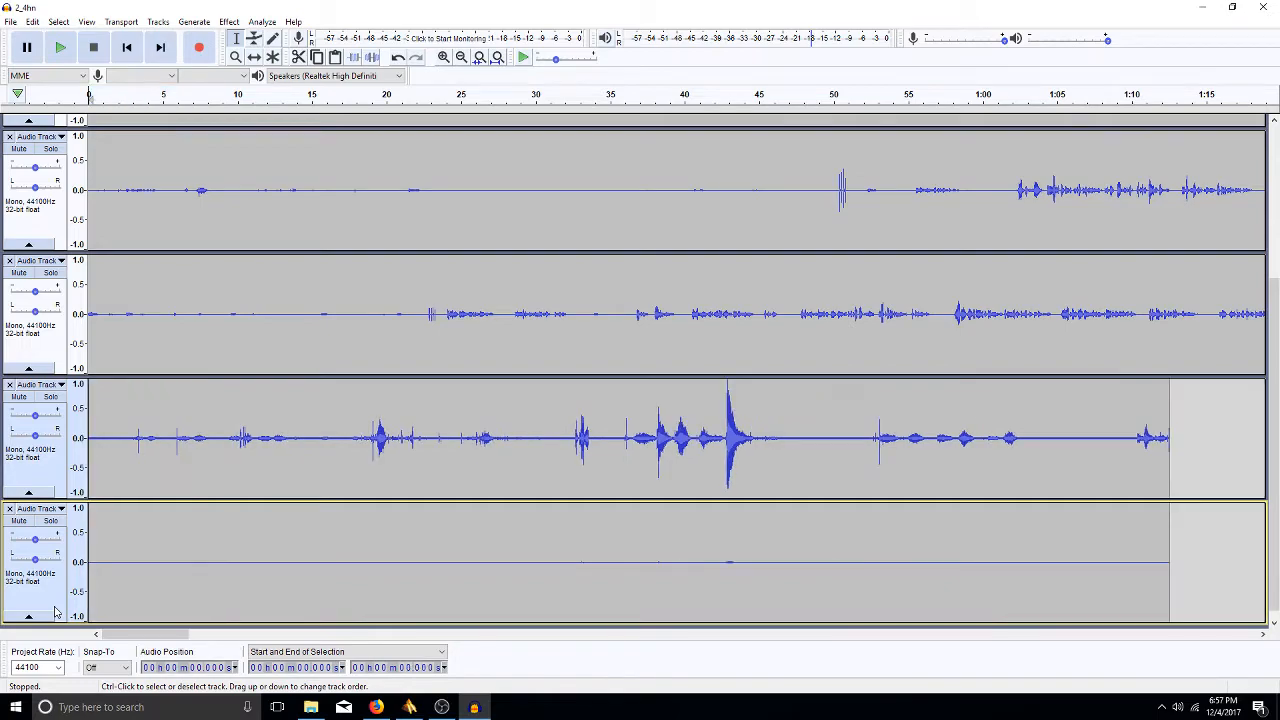
left_click_drag(130, 441, 298, 537)
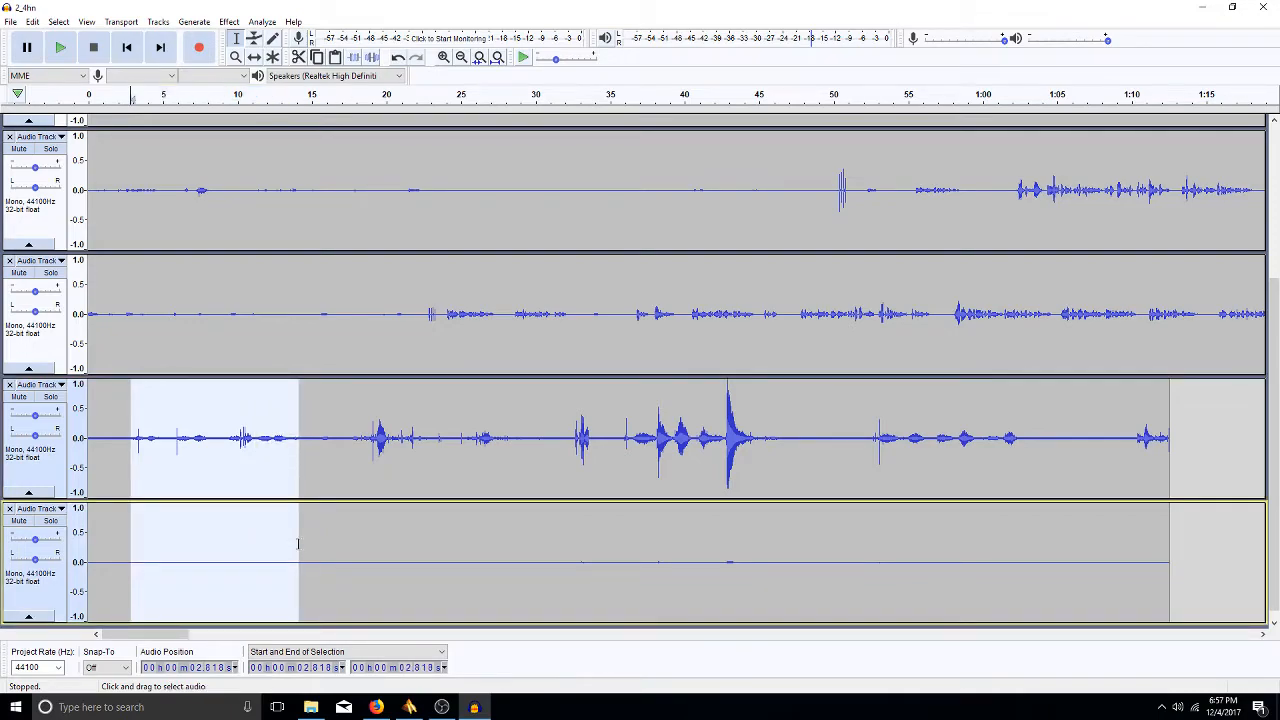
key("Delete")
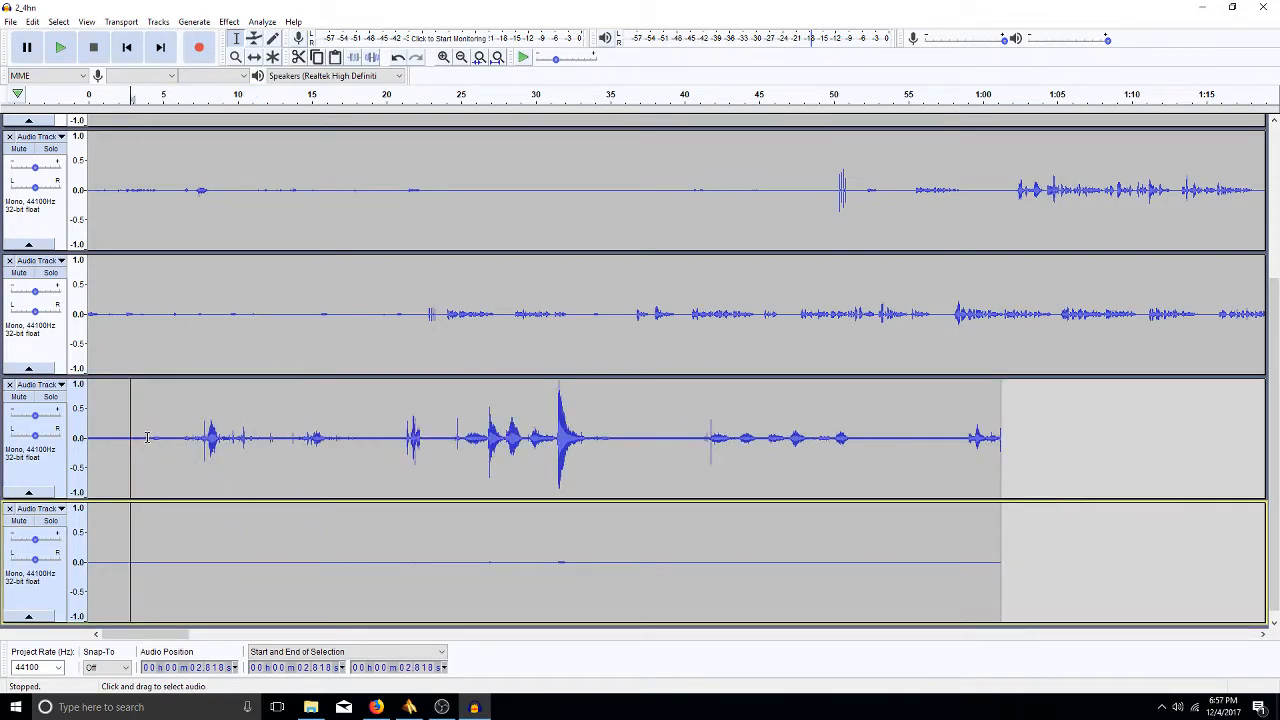
left_click_drag(152, 437, 163, 523)
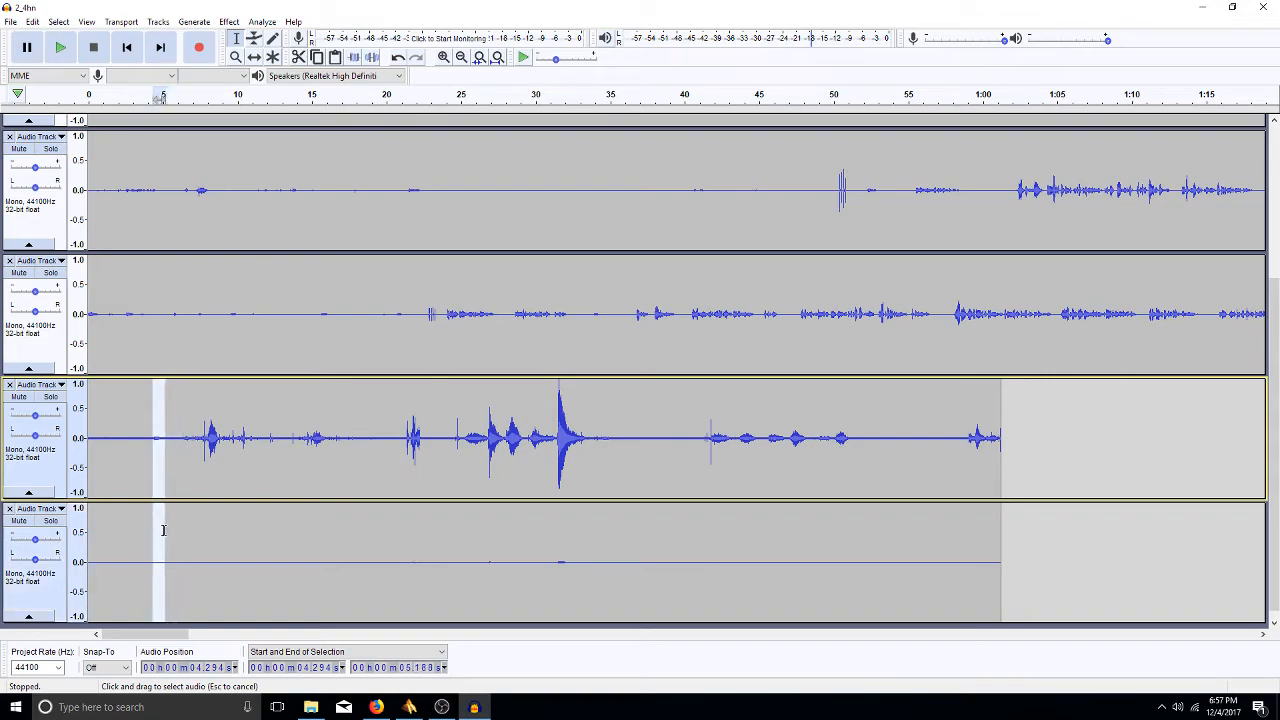
key("Delete")
left_click_drag(168, 437, 337, 494)
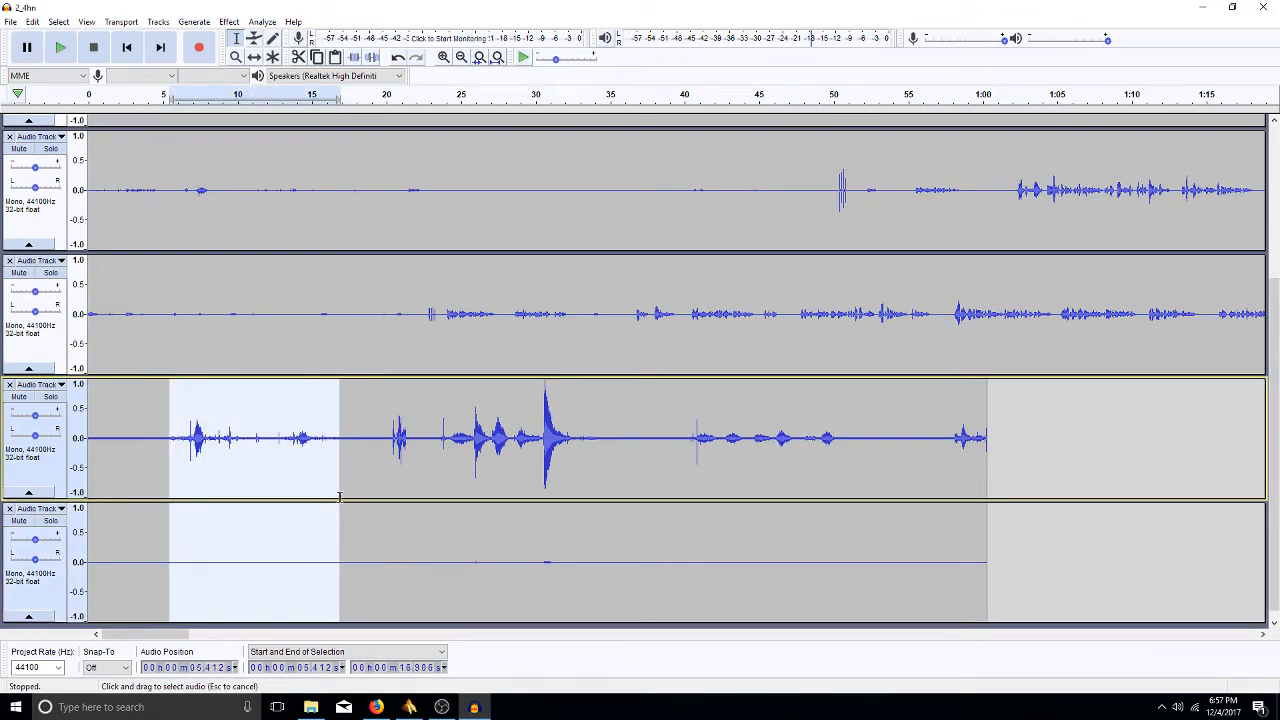
key("Delete")
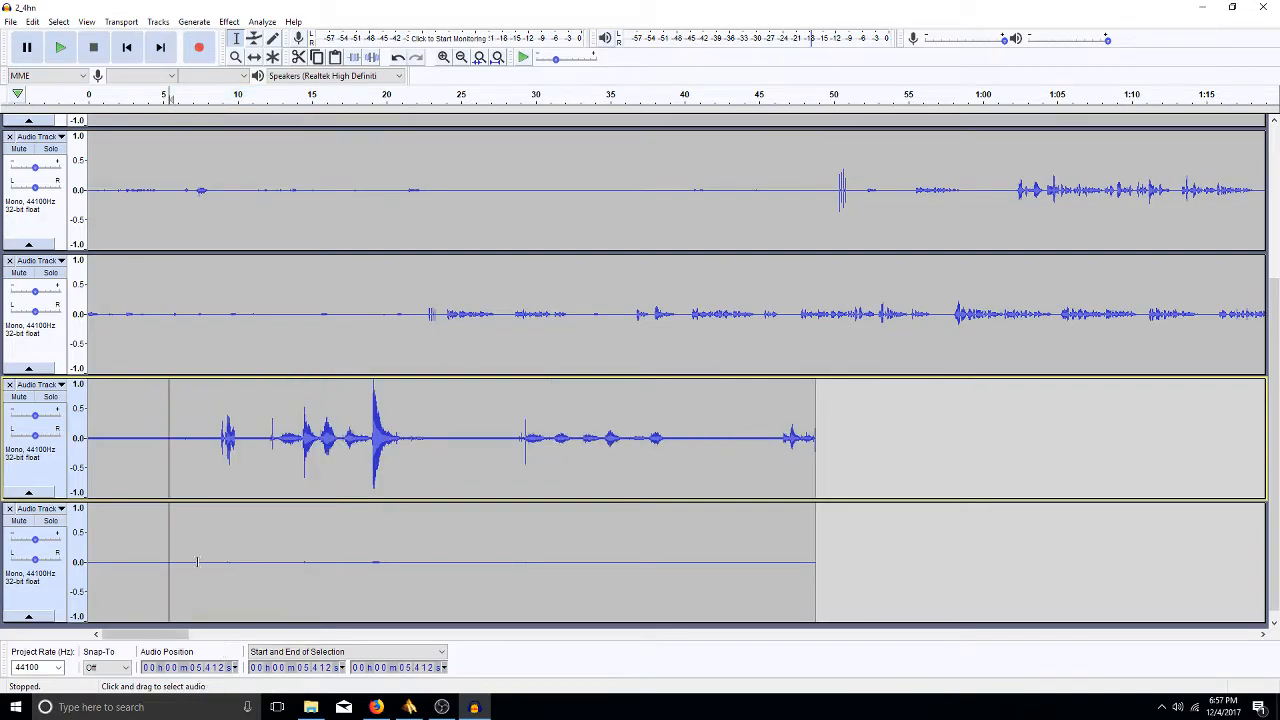
- Cut further spans around 8.5–10 s and 16.6–26 s, then the tail after 24.2 s, from both tracks
left_click_drag(215, 437, 240, 538)
key("Delete")
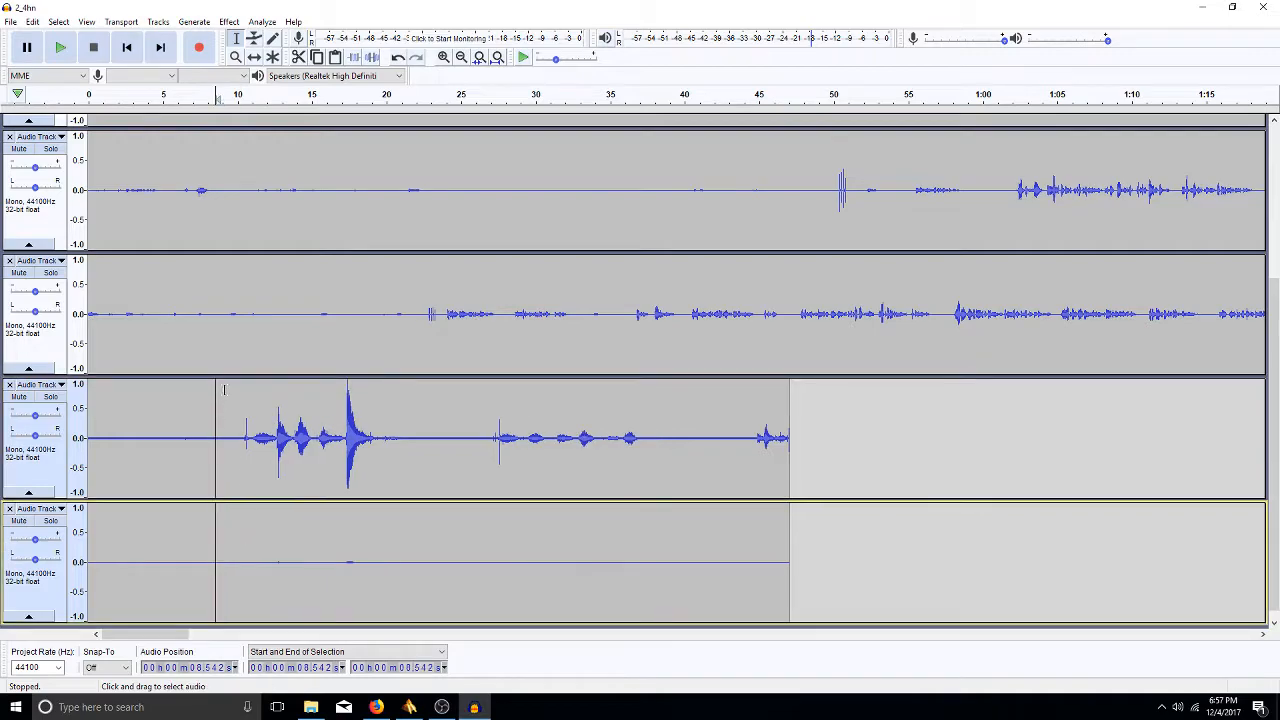
left_click_drag(245, 437, 396, 603)
key("Delete")
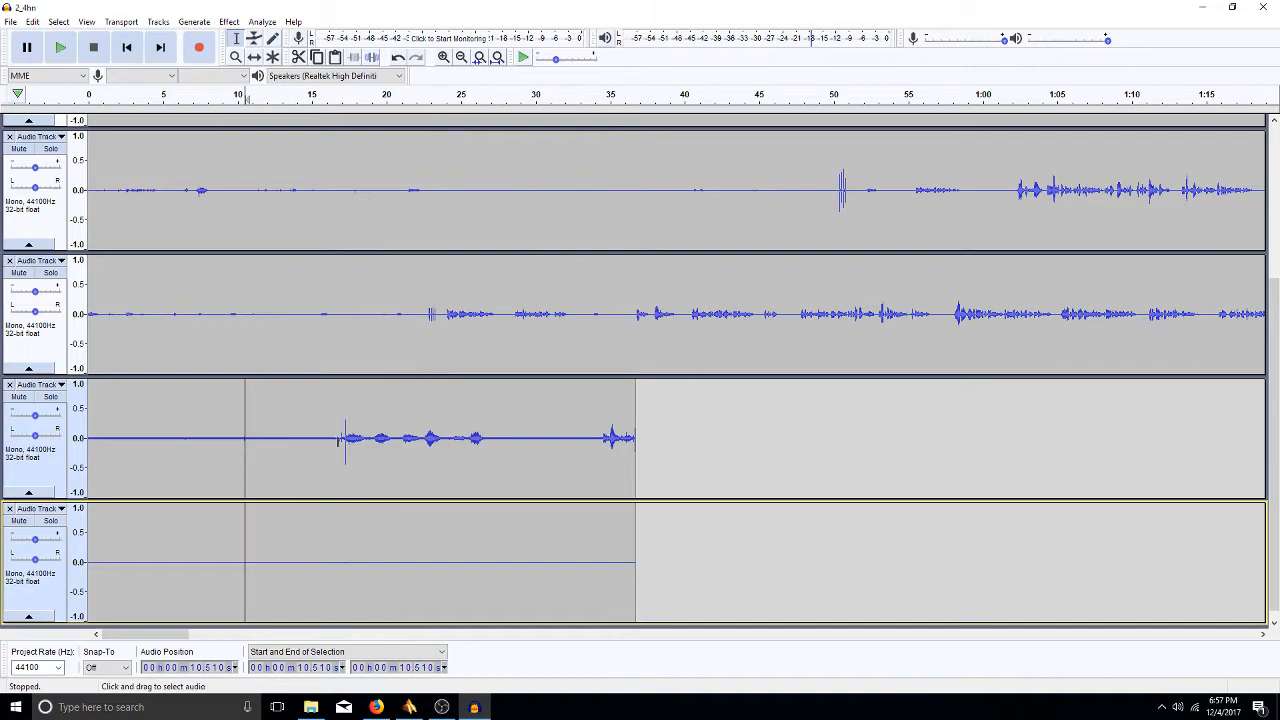
left_click_drag(336, 442, 490, 517)
key("Delete")
left_click_drag(450, 434, 479, 528)
key("Delete")
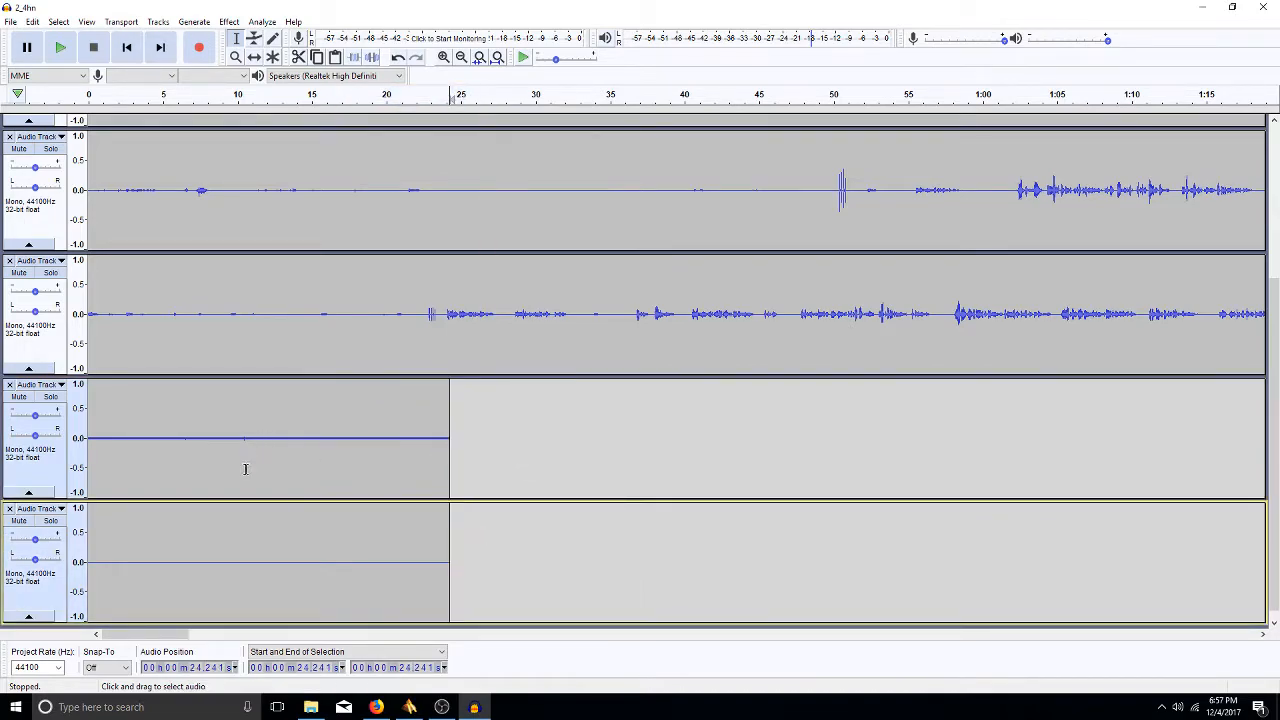
- Amplify track 3's 24-second clip to a 0.0 dB peak
double_click(173, 428)
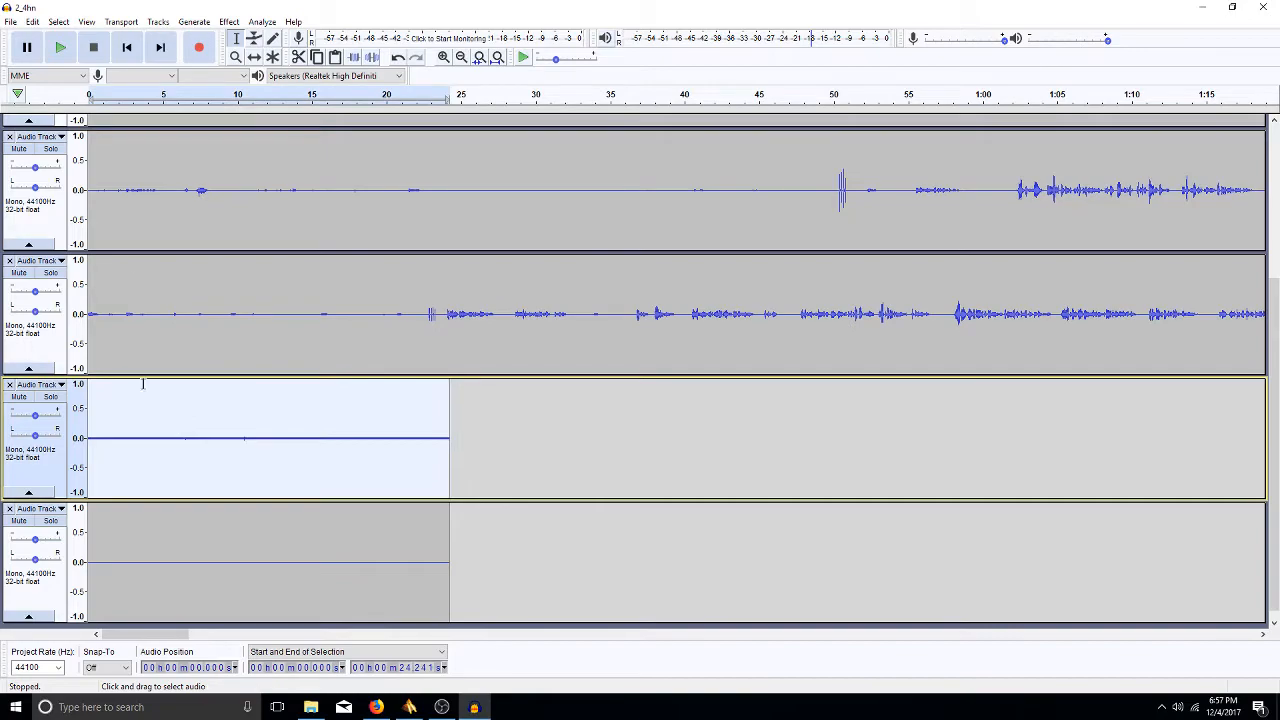
left_click(230, 21)
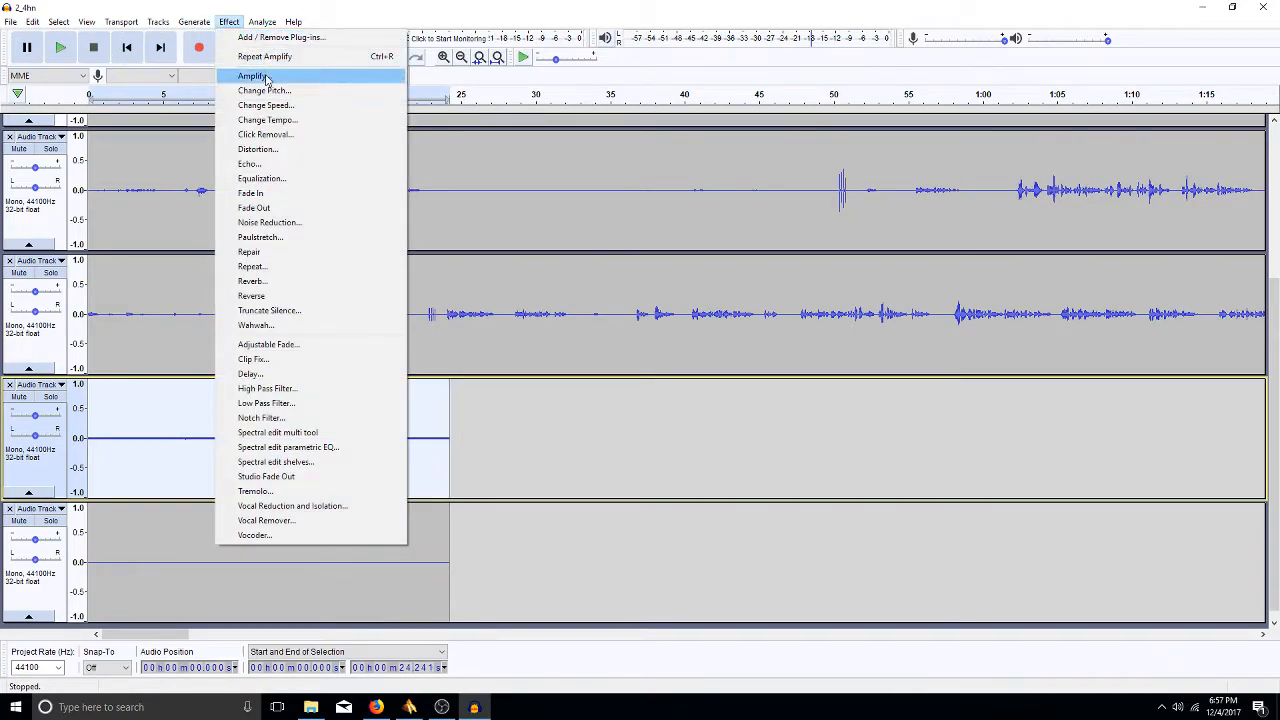
left_click(262, 77)
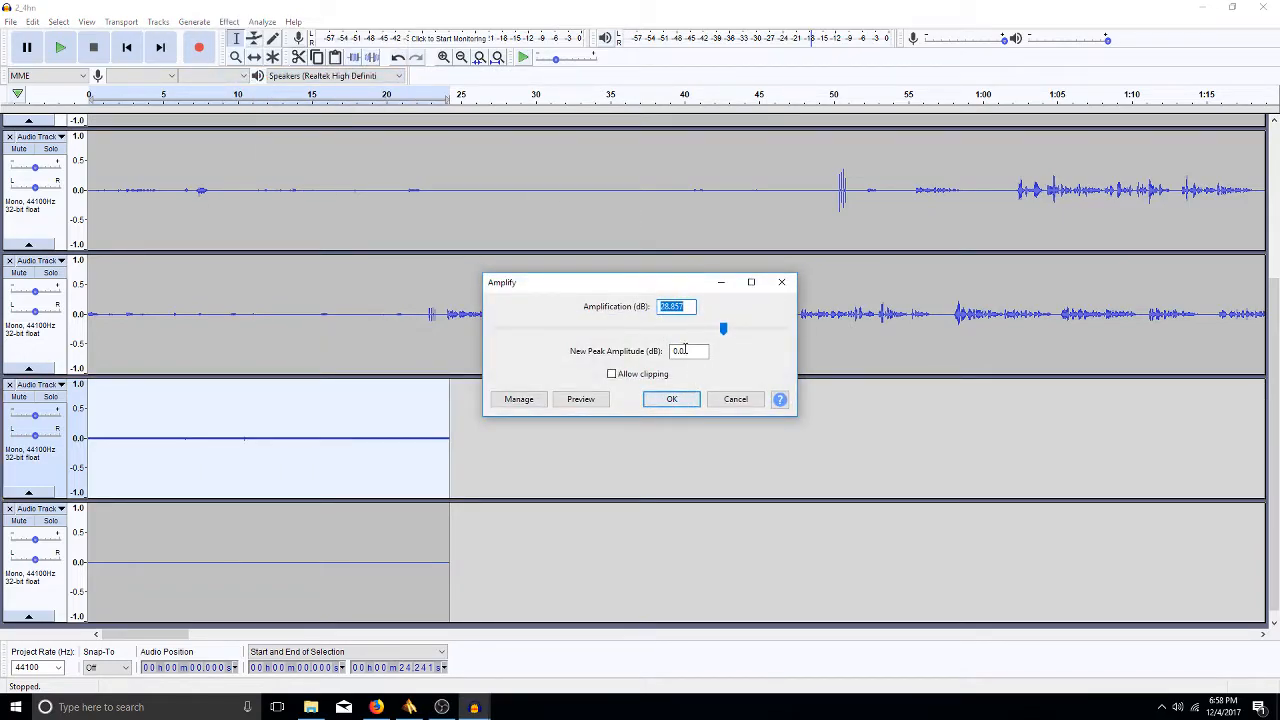
left_click(672, 399)
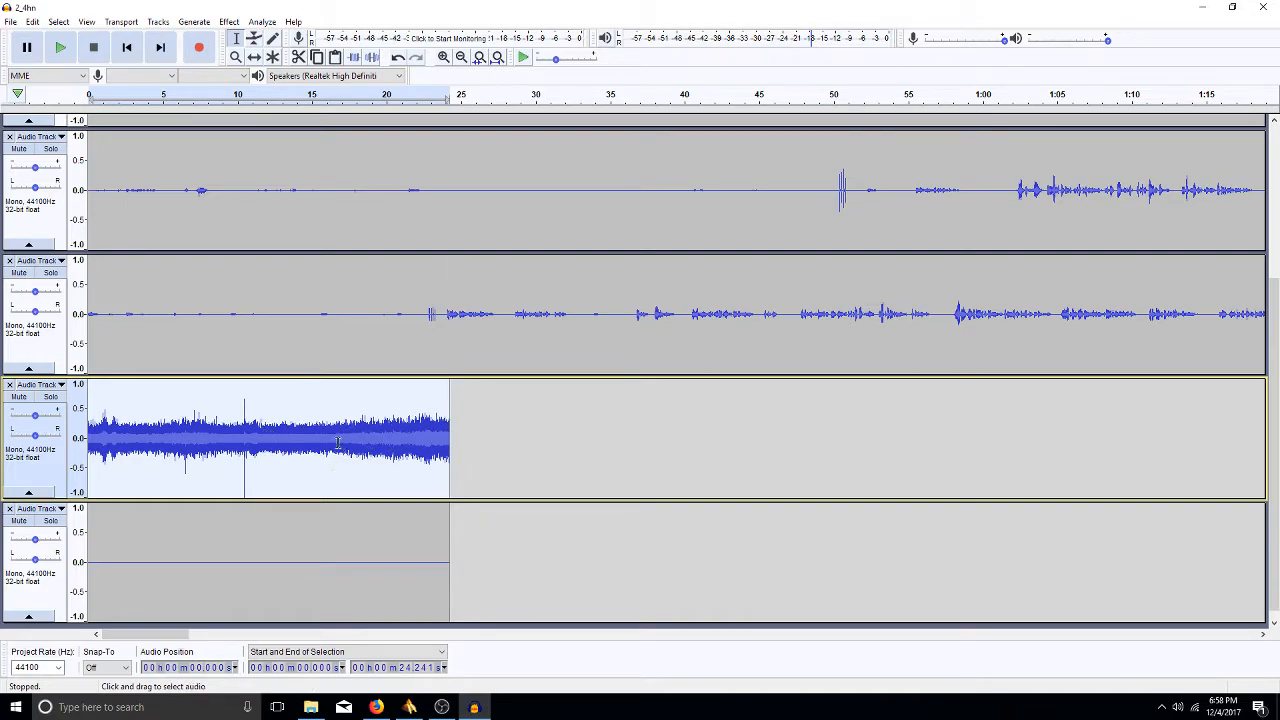
- Cut the 9.8–11.8 s and 6.3–7.0 s spans and the first 2.6 seconds from tracks 3 and 4
left_click_drag(264, 436, 238, 588)
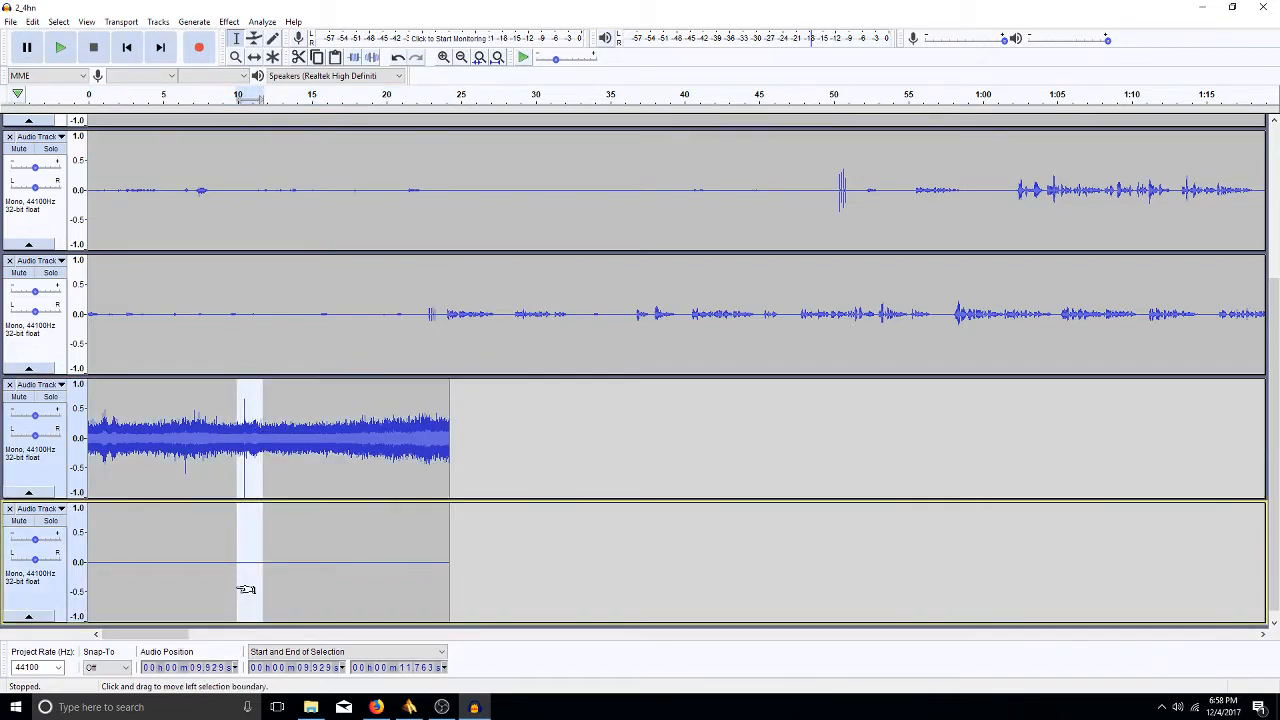
key("Delete")
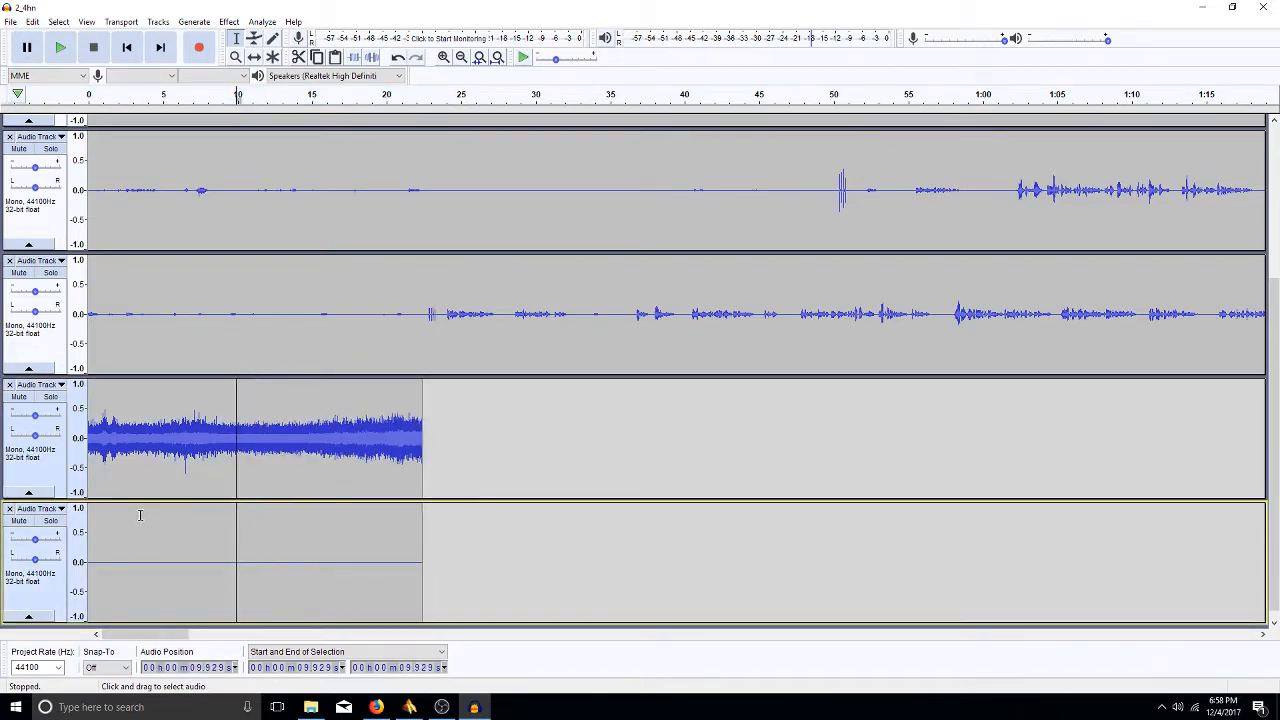
left_click_drag(193, 449, 181, 544)
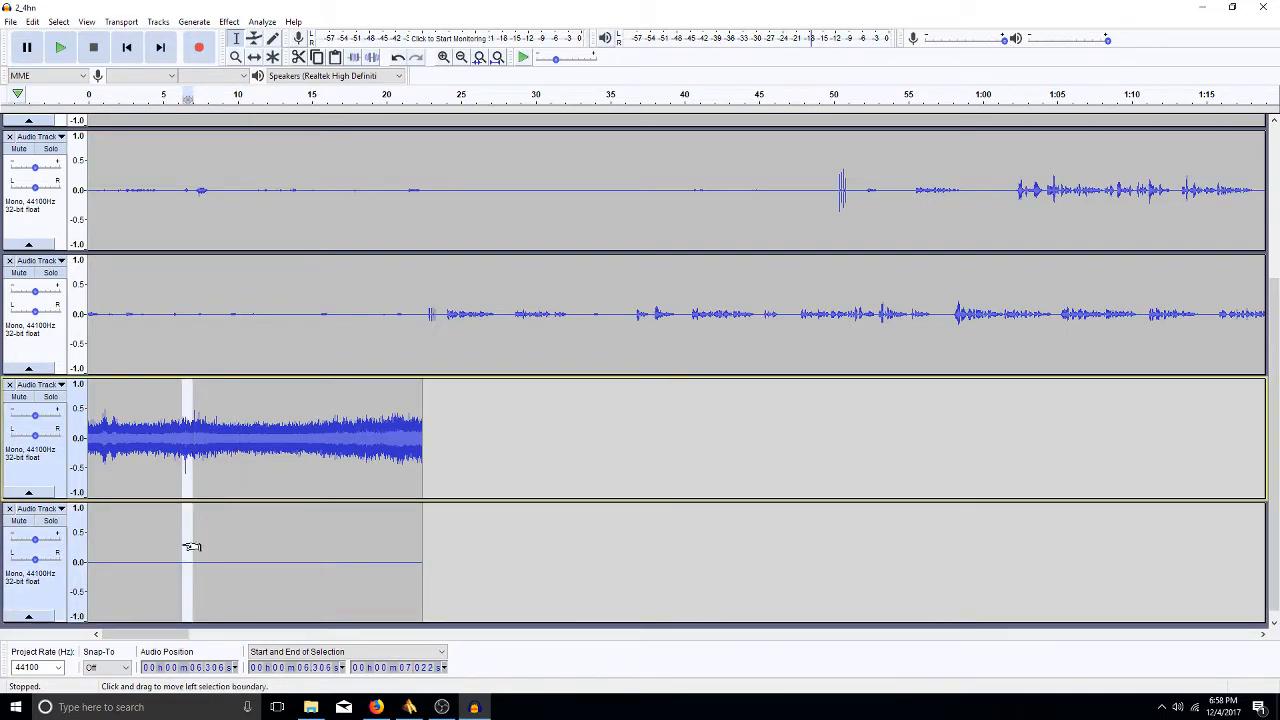
key("Delete")
left_click_drag(126, 440, 58, 584)
key("Delete")
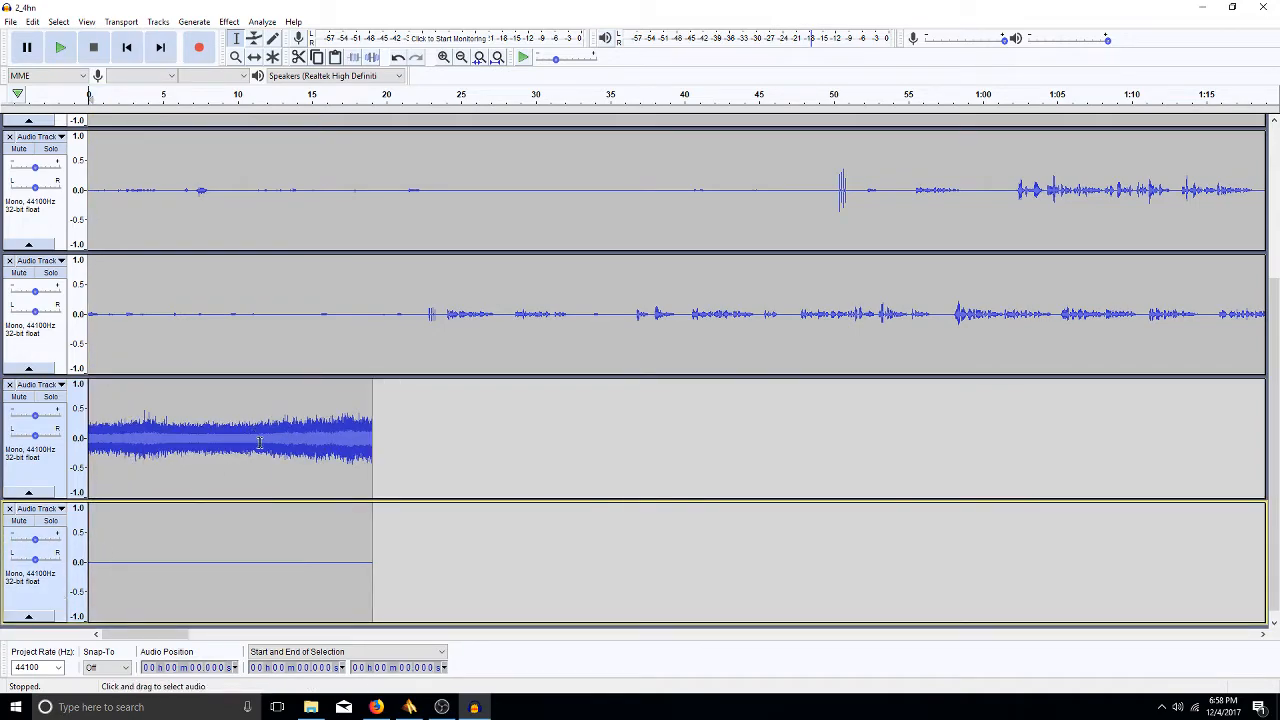
- Delete everything after 12.39 s on both tracks and zoom to fit track 4's clip
left_click_drag(272, 440, 455, 585)
key("Delete")
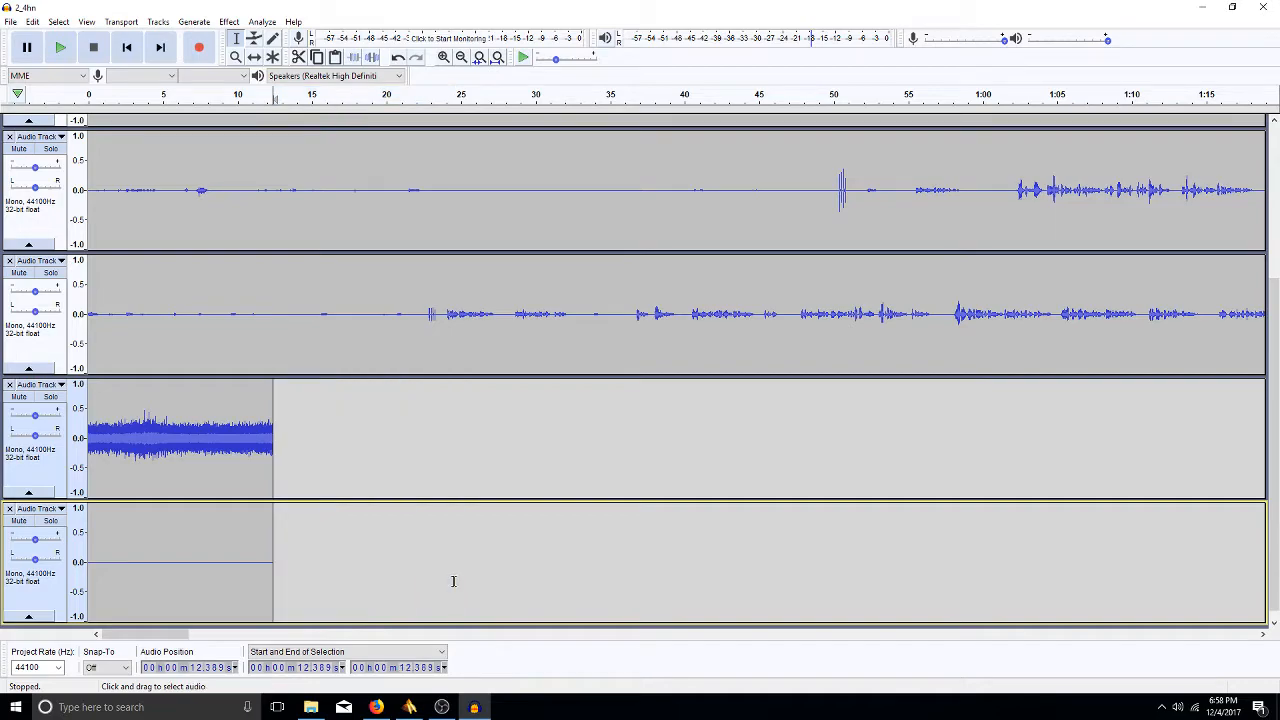
key("shift")
double_click(268, 510)
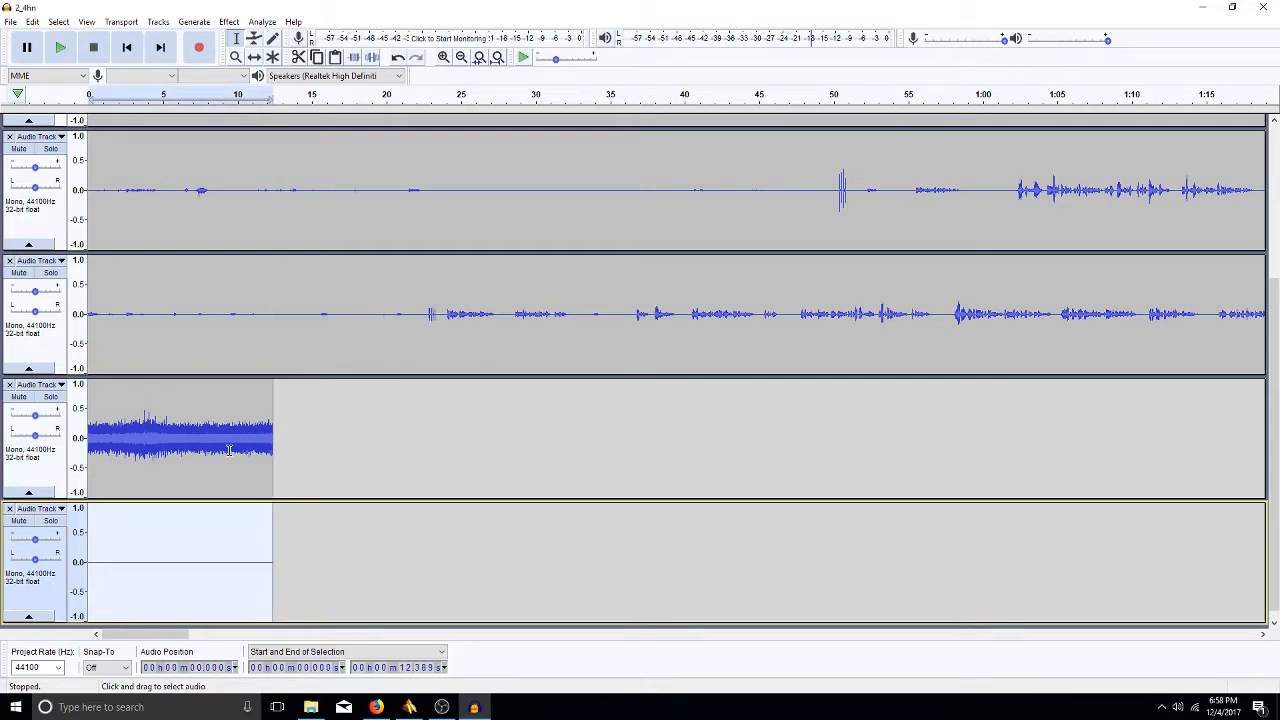
key("ctrl+e")
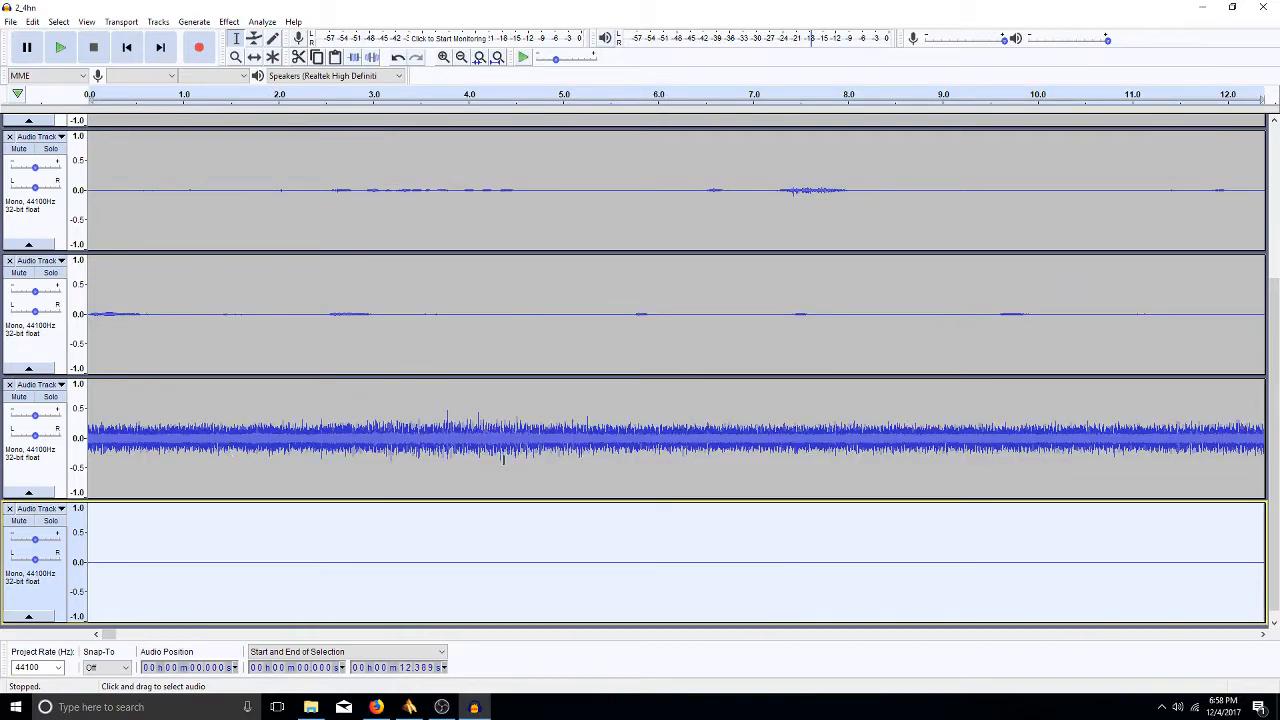
- Delete the span from about 3.73 s to 3.85 s on tracks 3 and 4
left_click_drag(443, 457, 454, 558)
key("Delete")
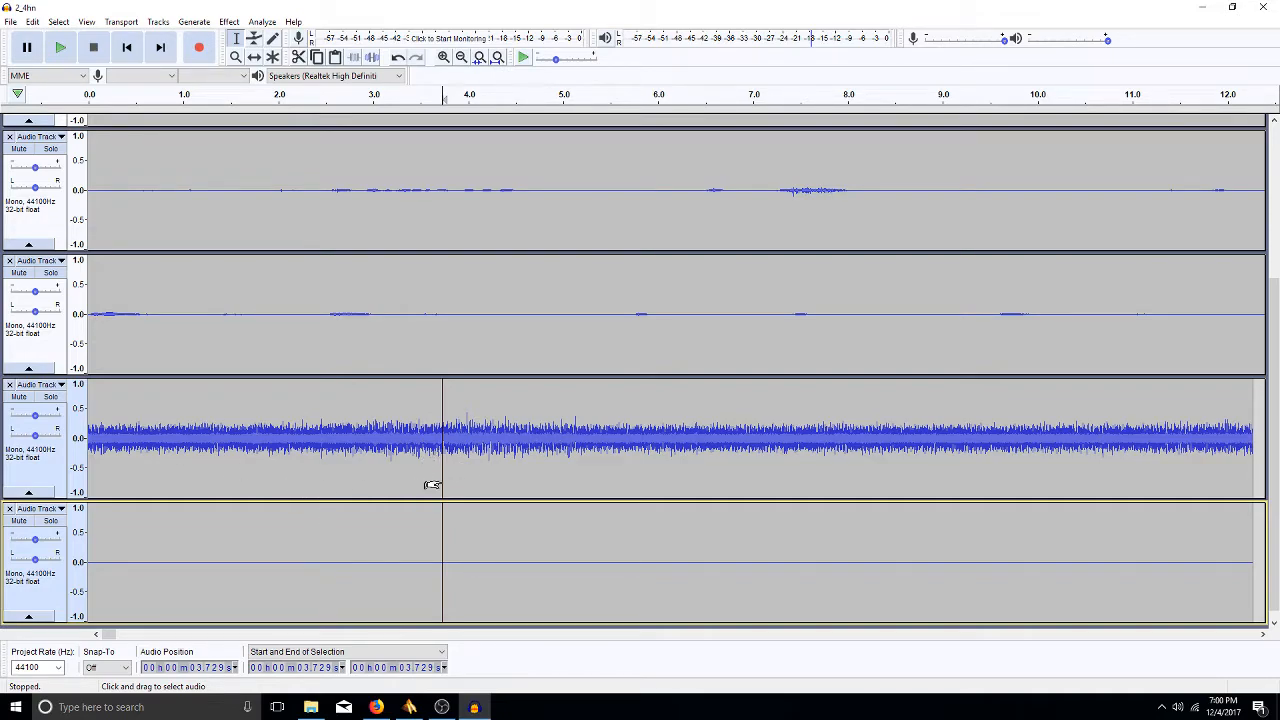
- Amplify the whole track 3 clip again with the same settings
double_click(507, 547)
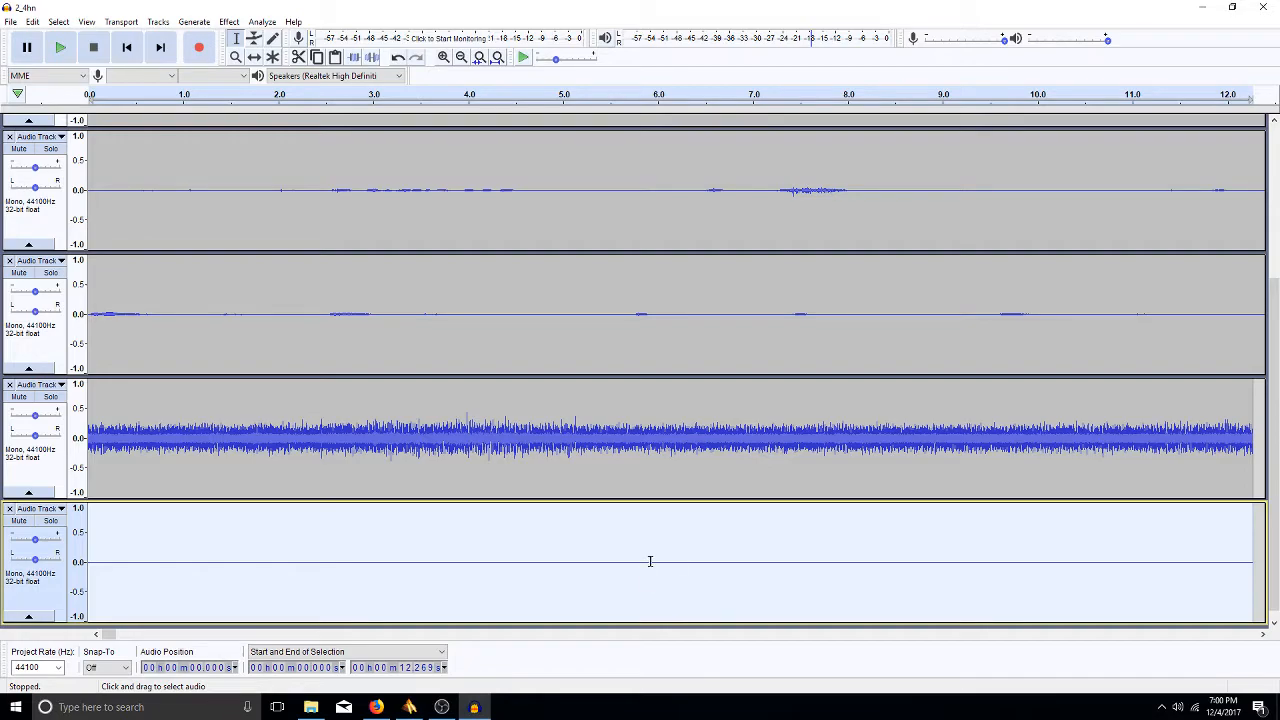
double_click(451, 446)
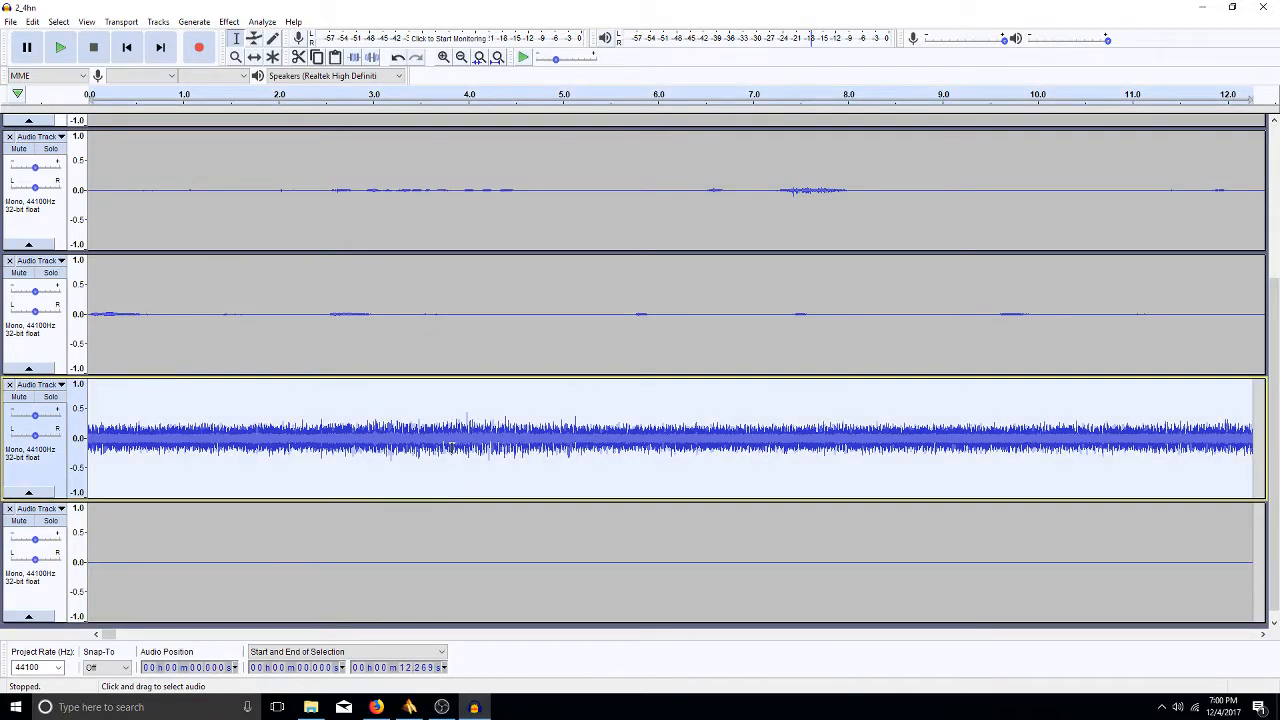
left_click(230, 22)
left_click(258, 57)
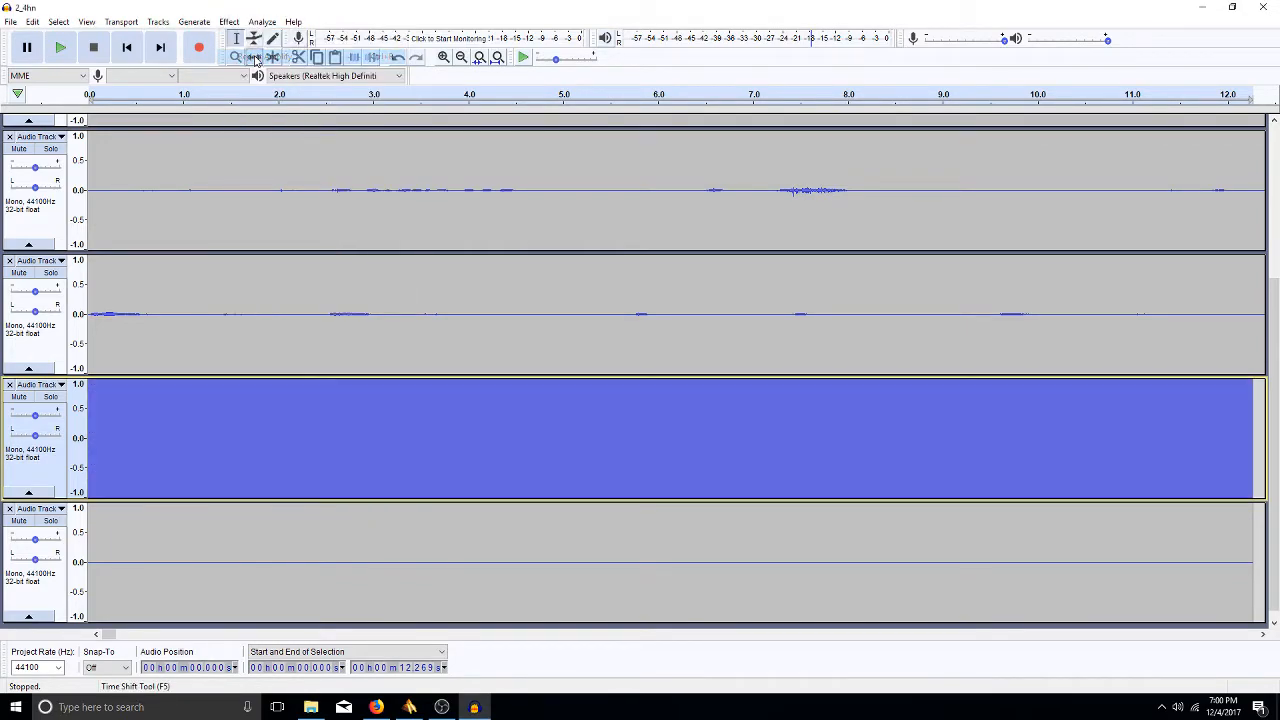
left_click(648, 462)
- Try to reapply Amplify on track 3, dismissing the no-audio-selected warning
left_click(499, 337)
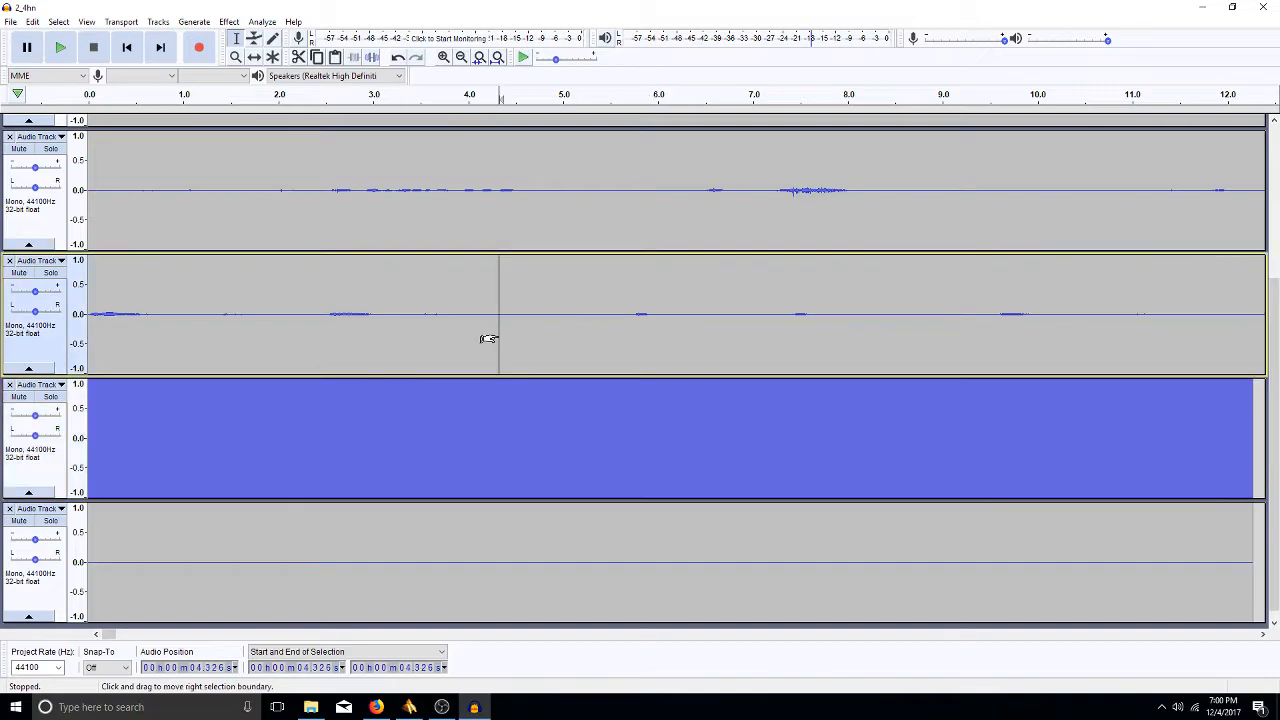
double_click(423, 444)
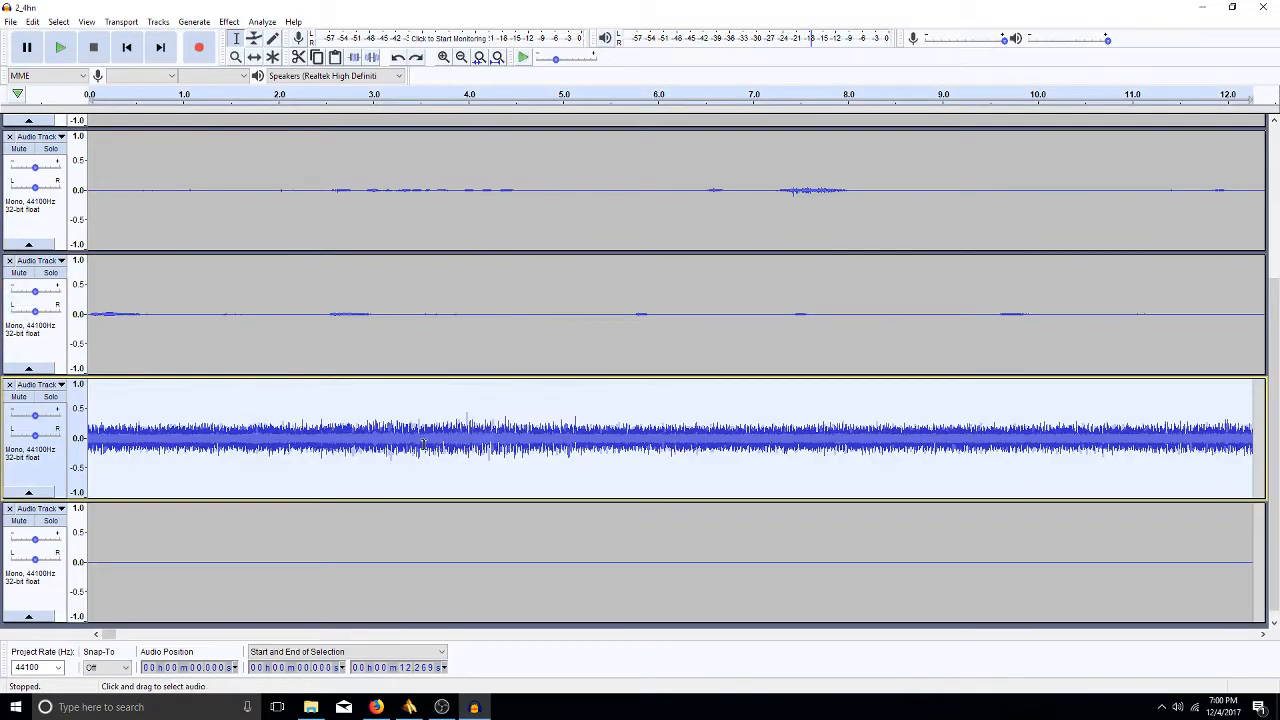
double_click(424, 455)
double_click(424, 455)
left_click(424, 456)
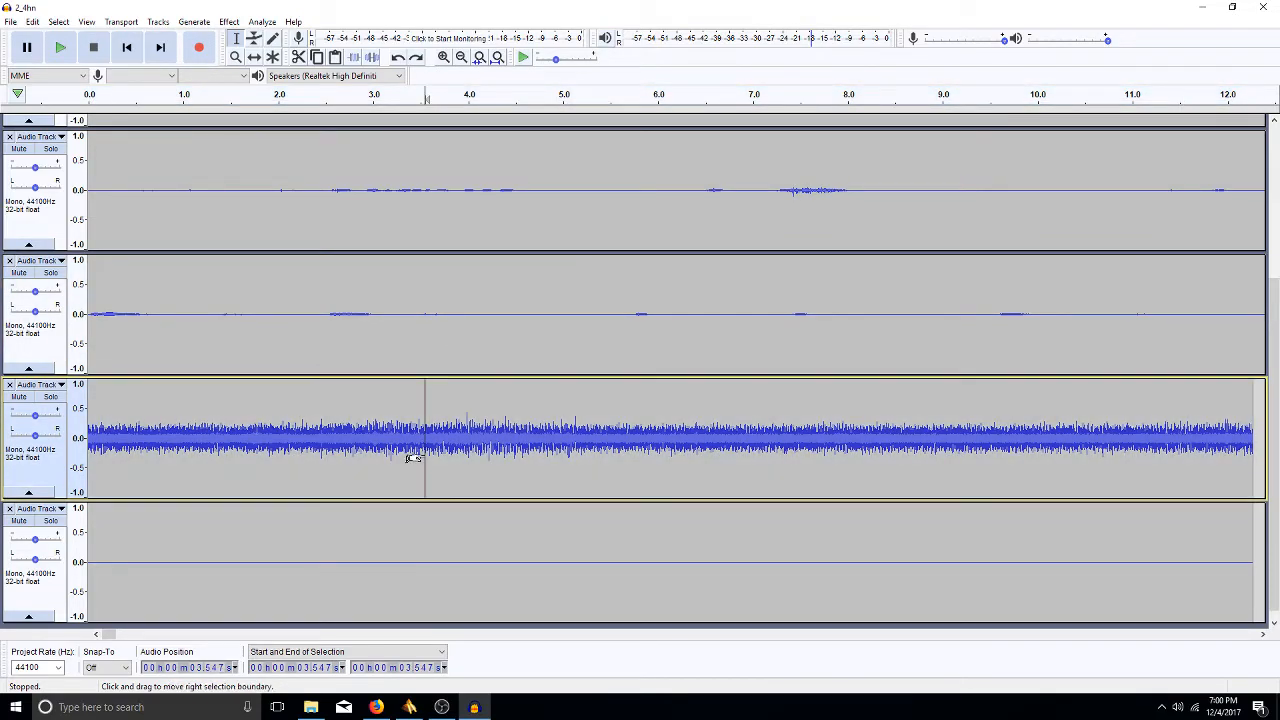
left_click(245, 22)
left_click(287, 80)
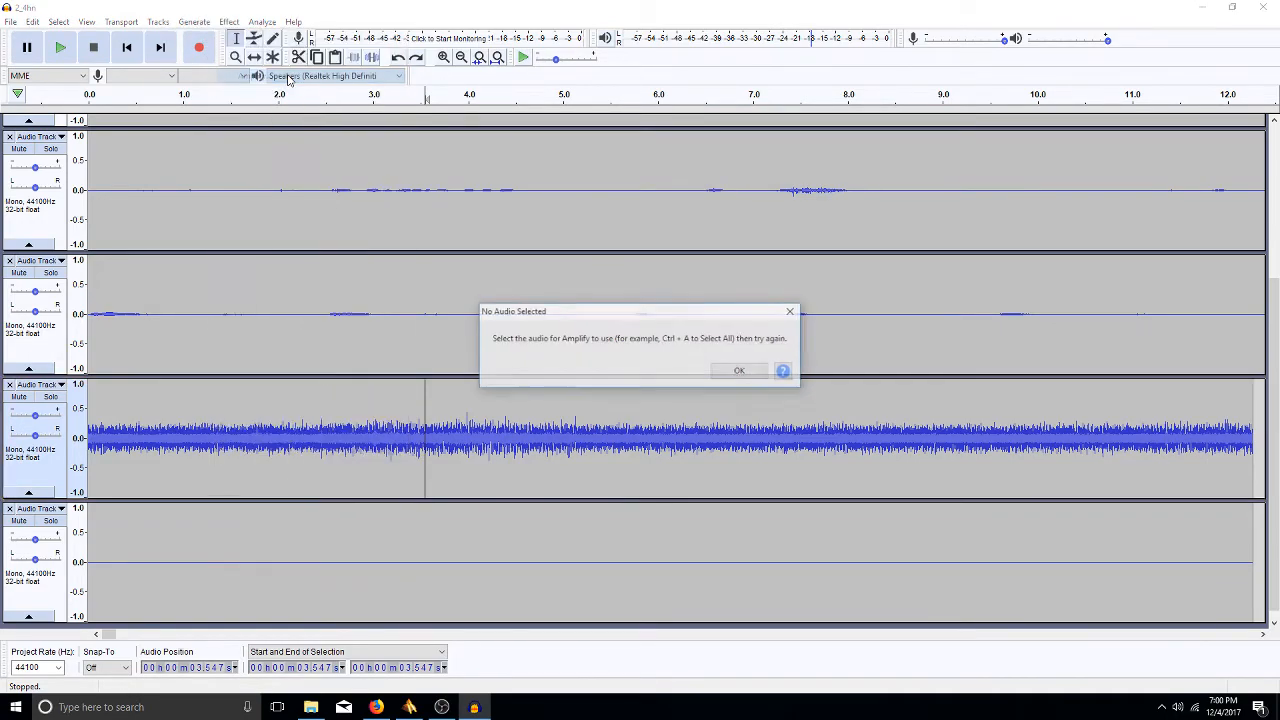
left_click(740, 372)
- Place an edit point in track 3 at 2.676 s and zoom to fit the whole project
double_click(686, 449)
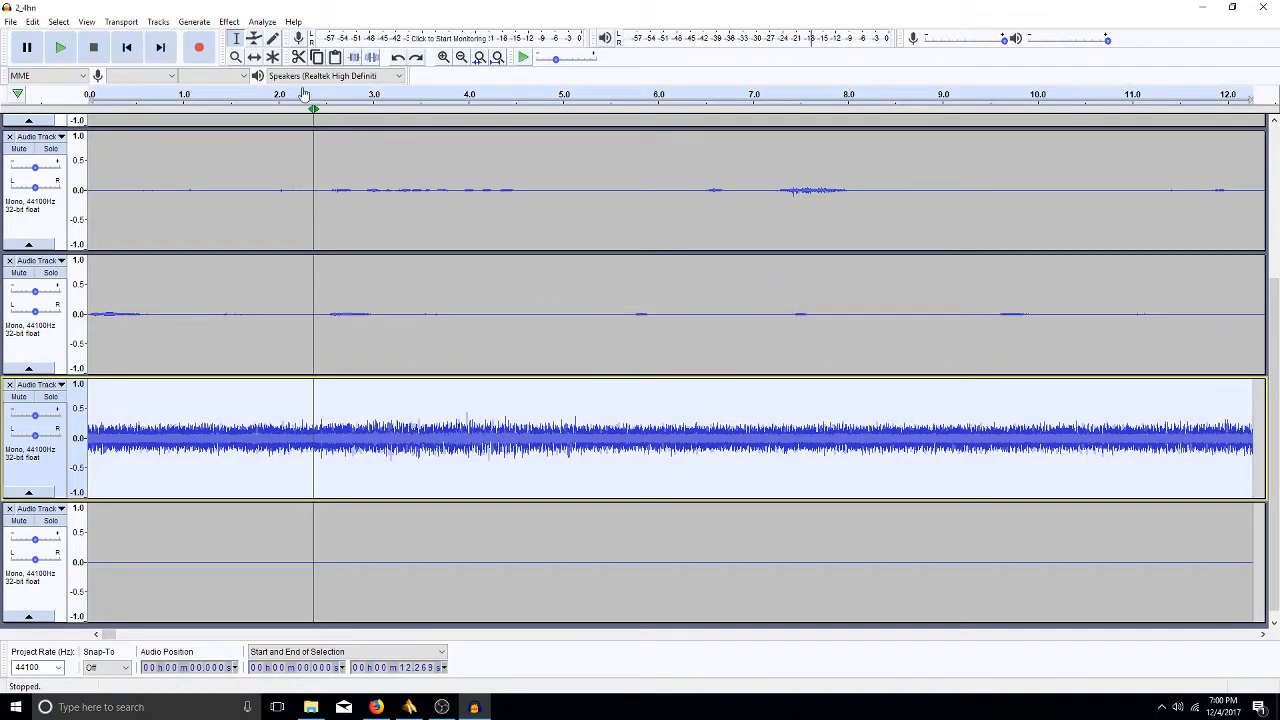
left_click(162, 23)
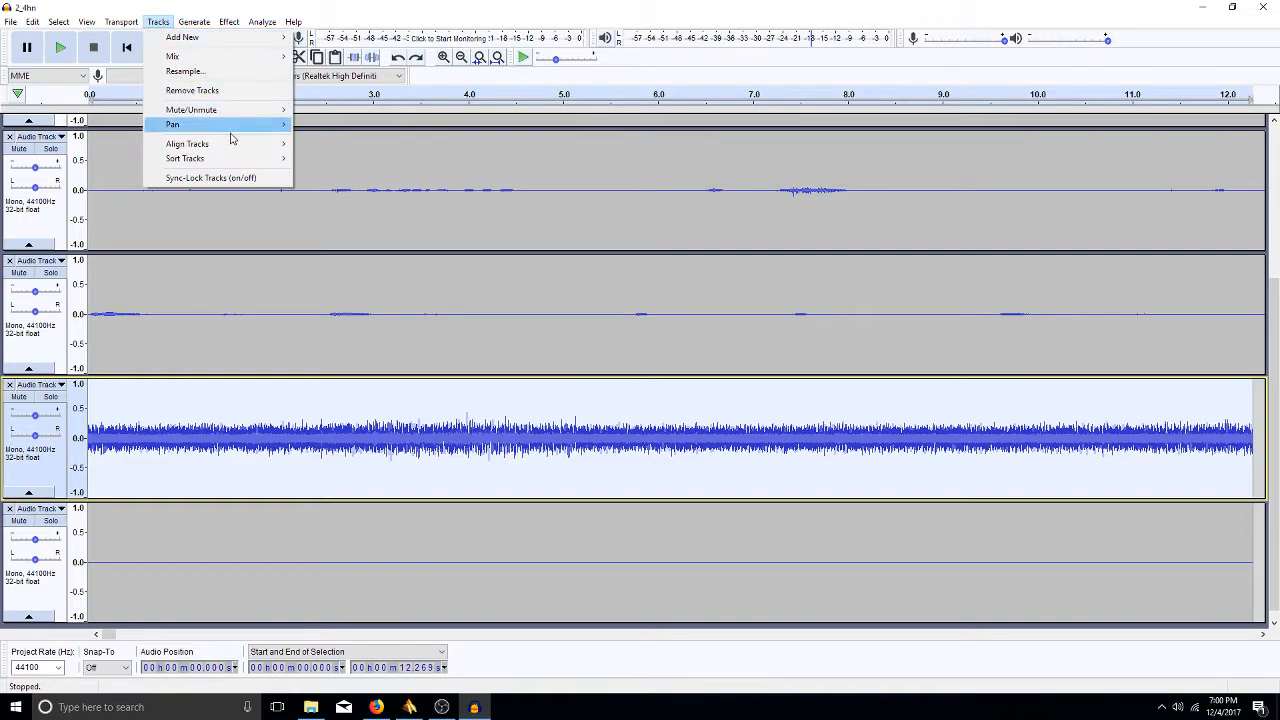
mouse_move(112, 18)
mouse_move(153, 32)
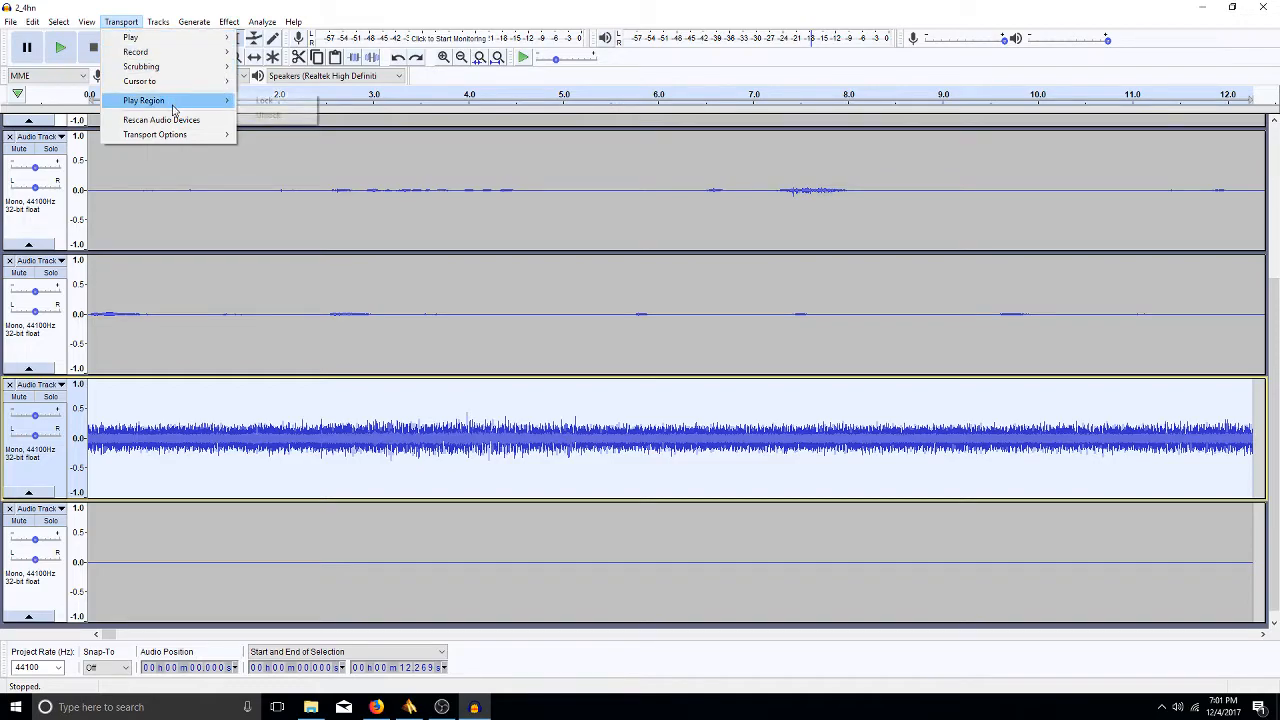
left_click(345, 395)
left_click(344, 395)
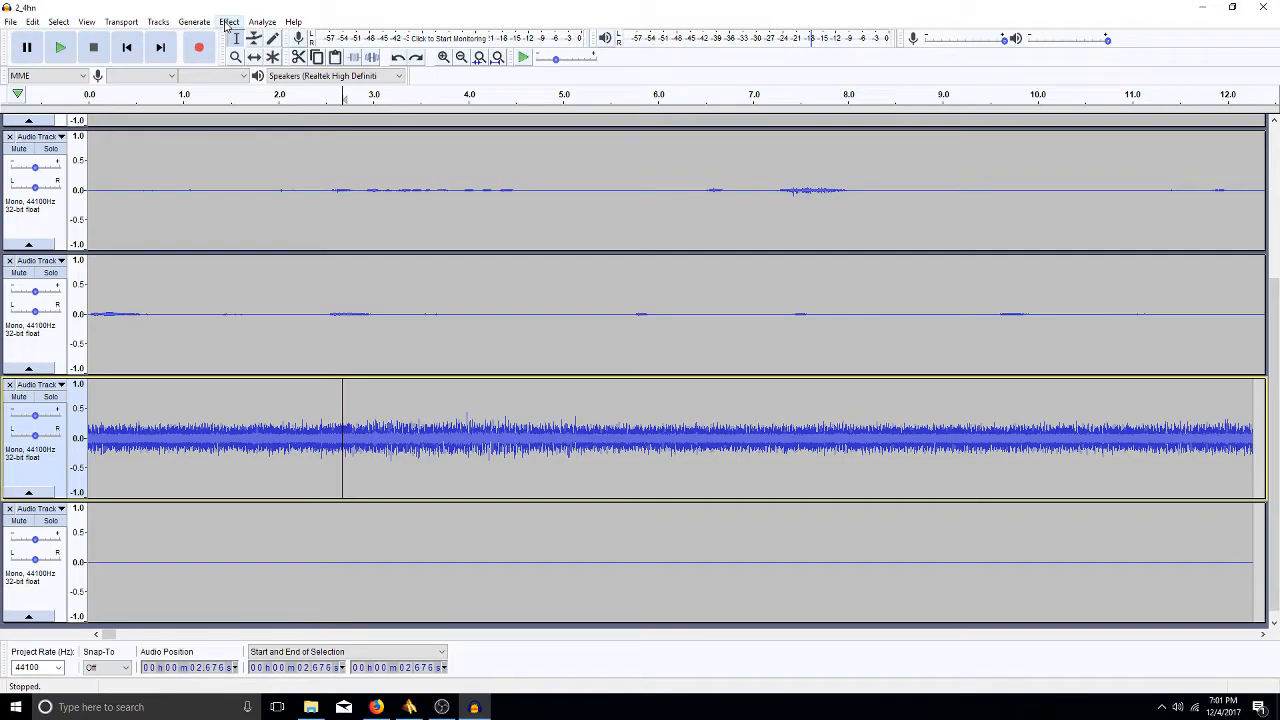
key("ctrl+f")
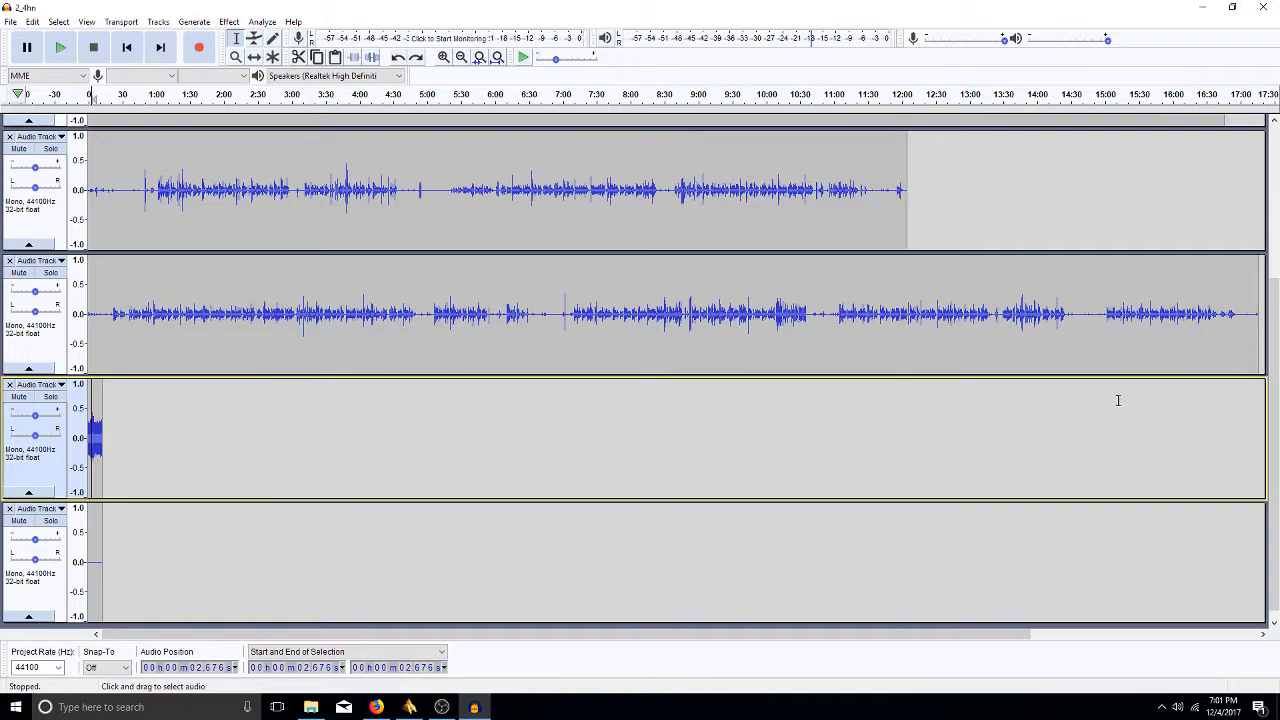
- Capture a Noise Reduction noise profile from the bottom track's first 12 seconds (0–12.263 s)
left_click(98, 563)
left_click_drag(86, 567, 97, 563)
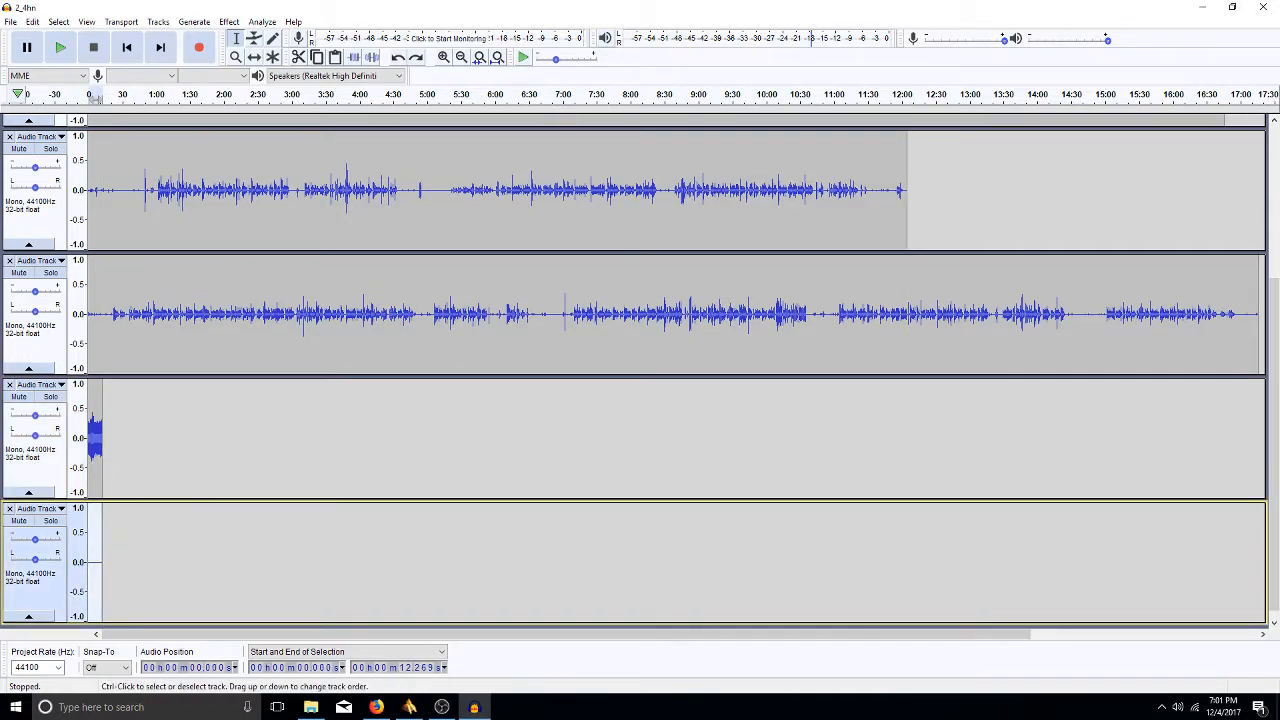
left_click(158, 22)
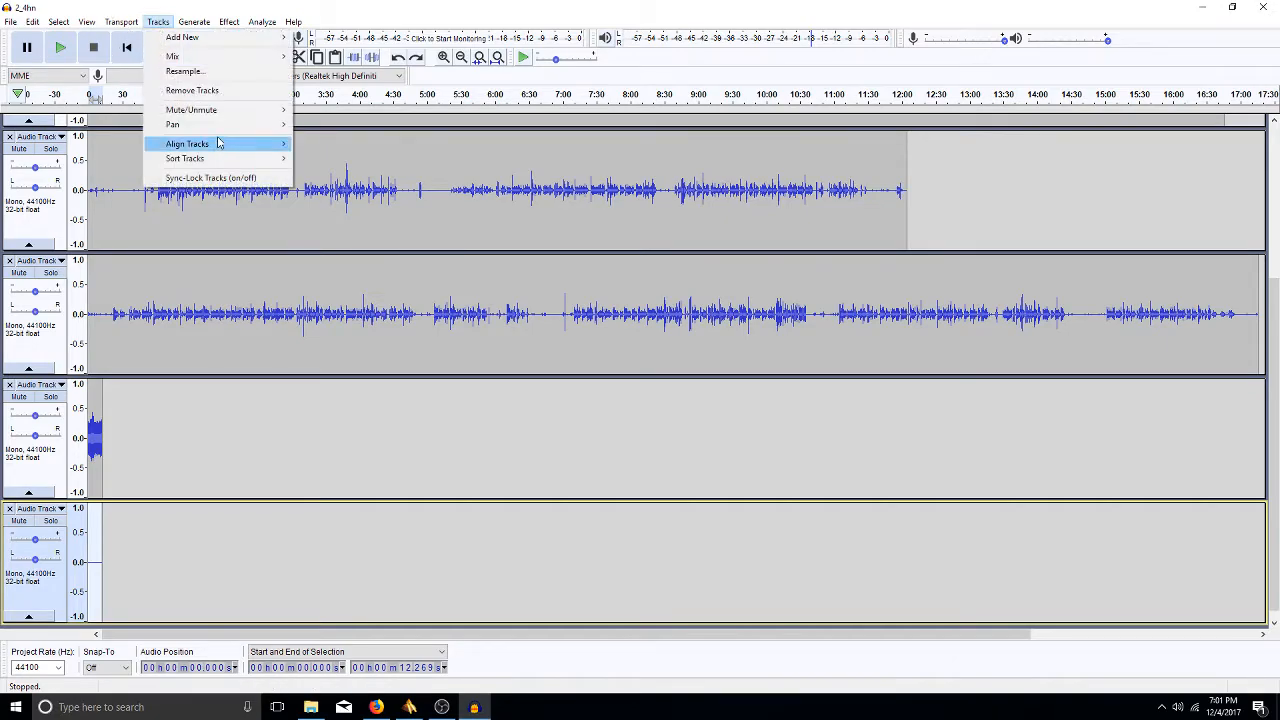
mouse_move(228, 28)
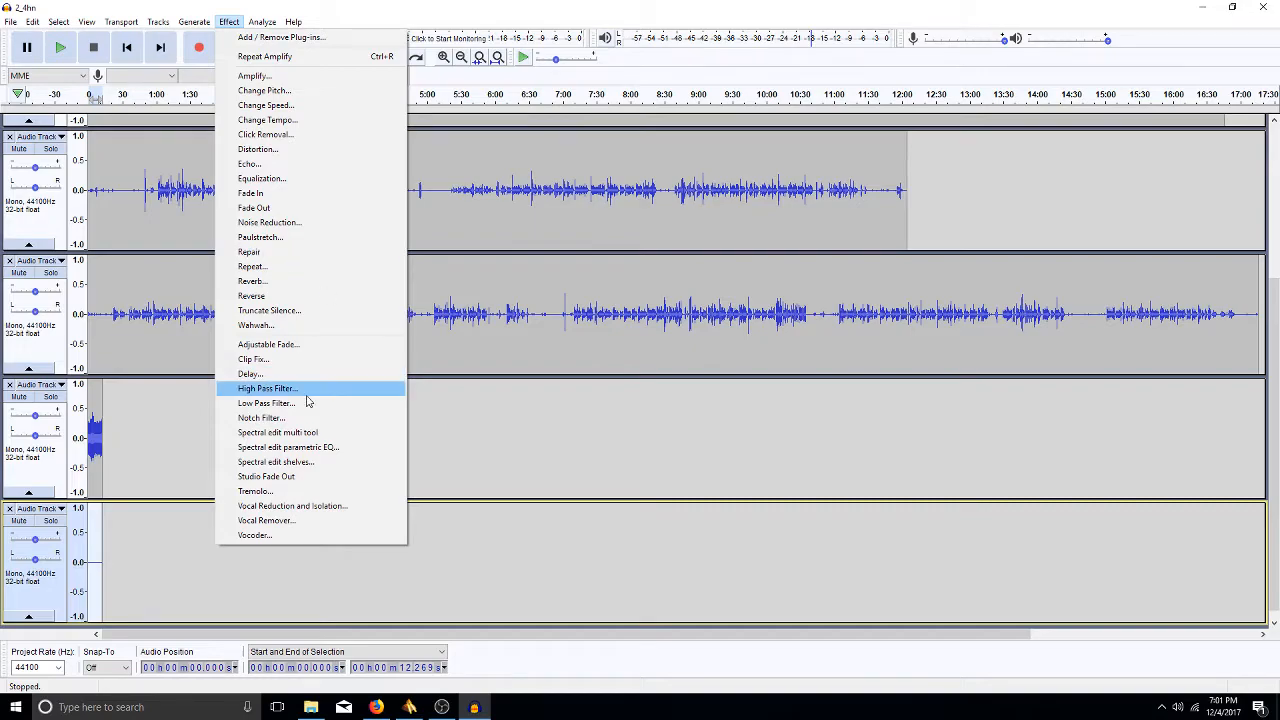
left_click(285, 223)
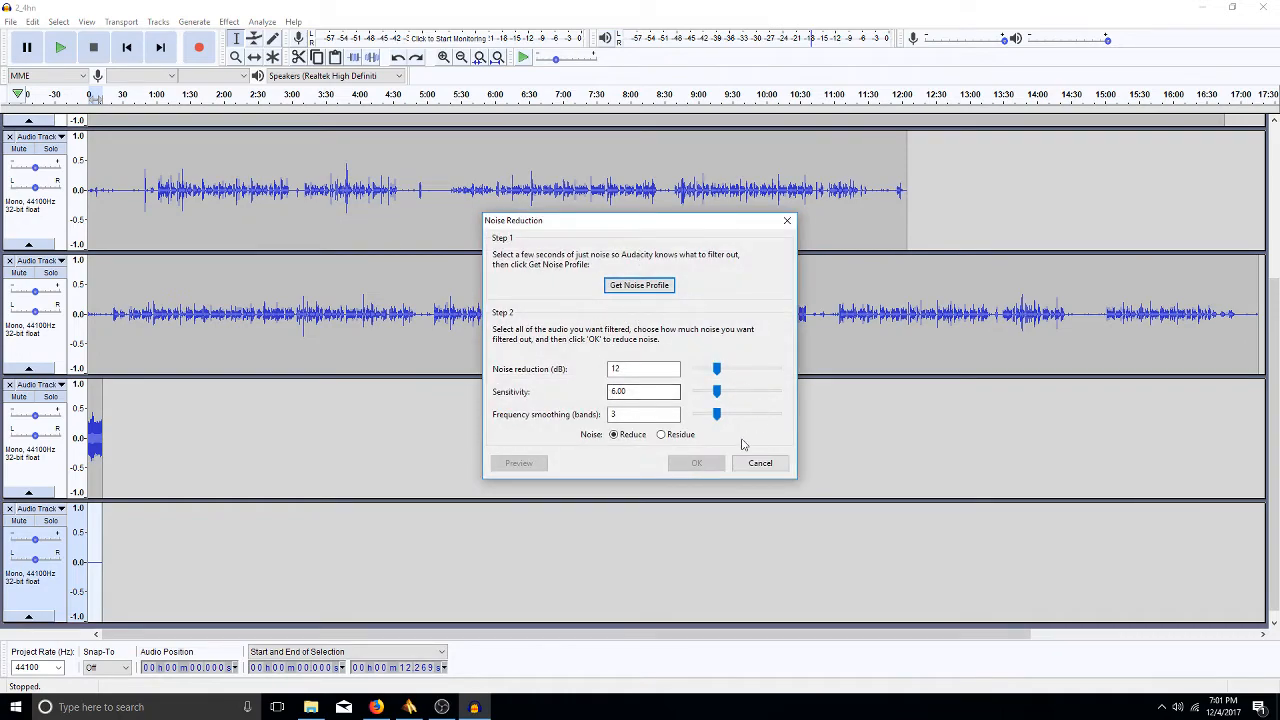
left_click(613, 290)
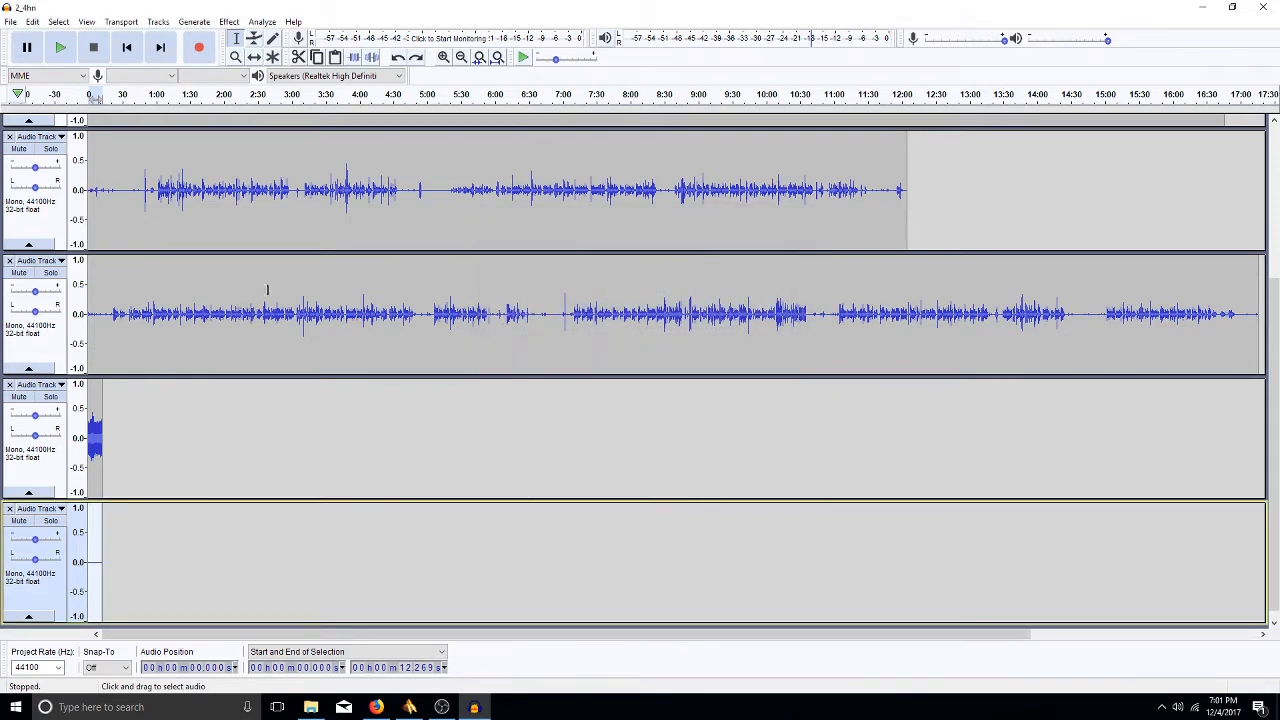
left_click(273, 134)
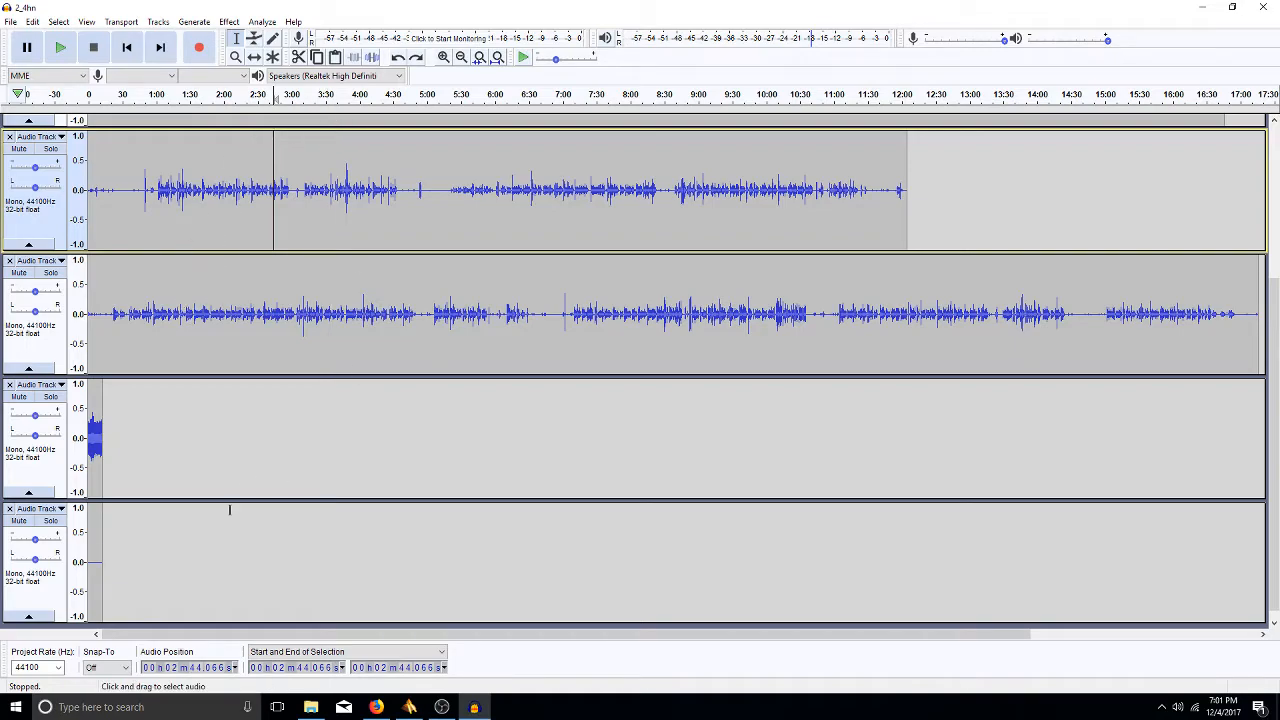
- Apply Noise Reduction (12 dB, sensitivity 6.00, 3 smoothing bands) to the bottom track's 0–12.269 s
left_click_drag(103, 543, 90, 551)
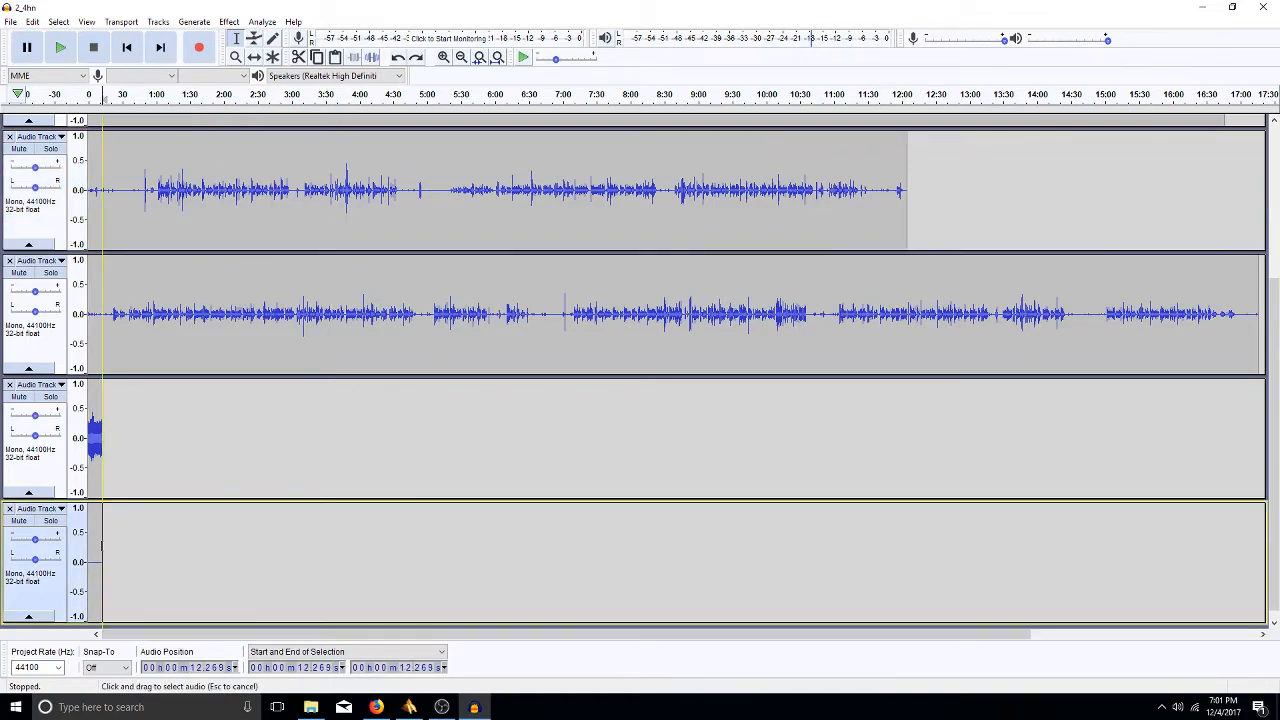
left_click(229, 22)
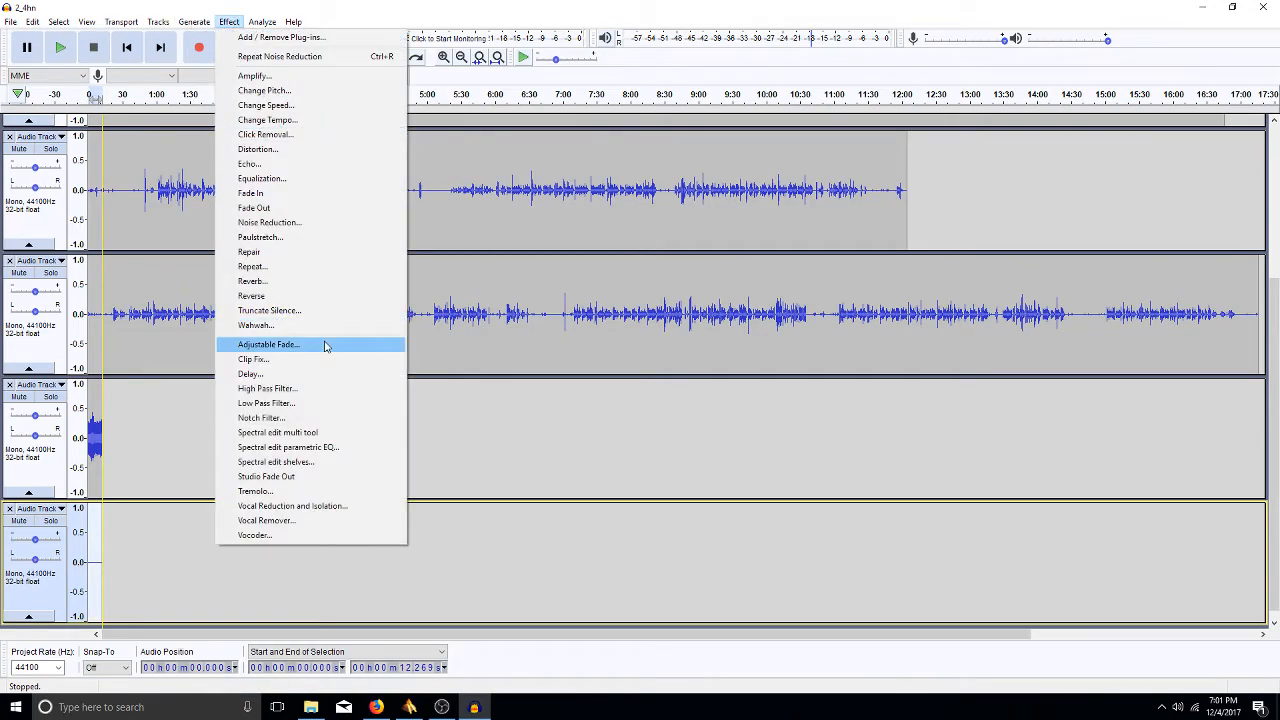
left_click(308, 223)
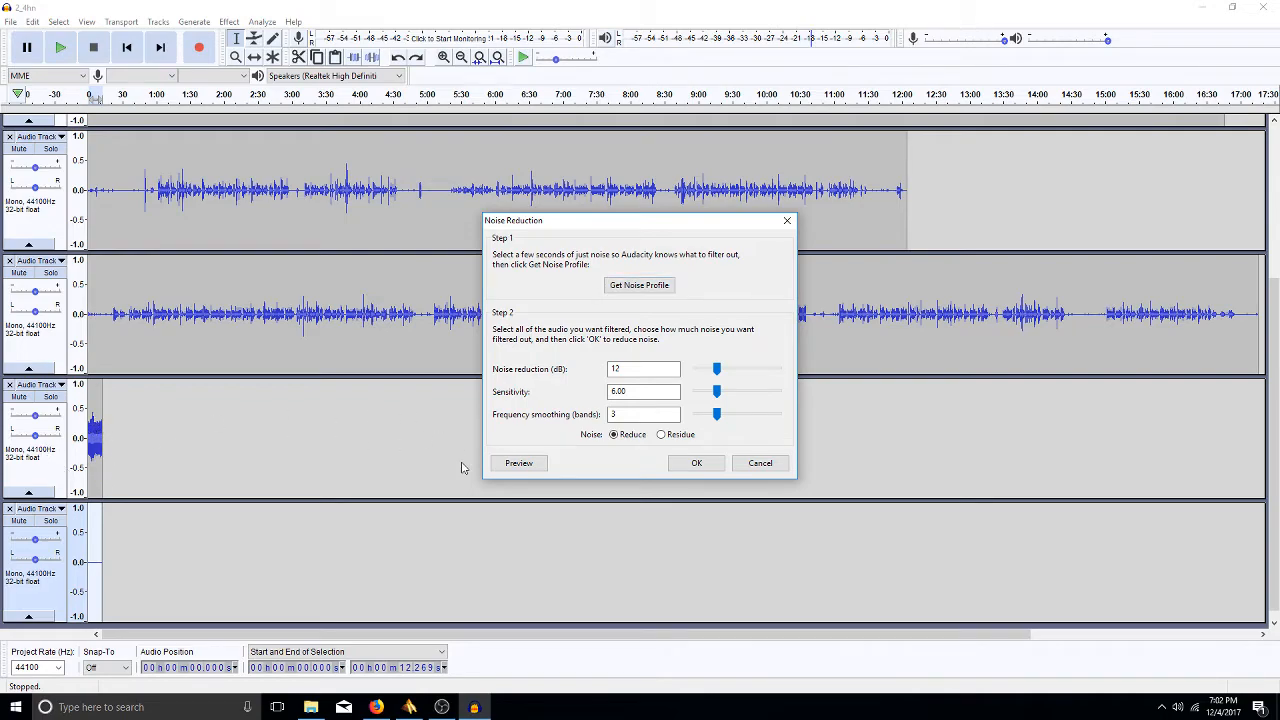
left_click(692, 468)
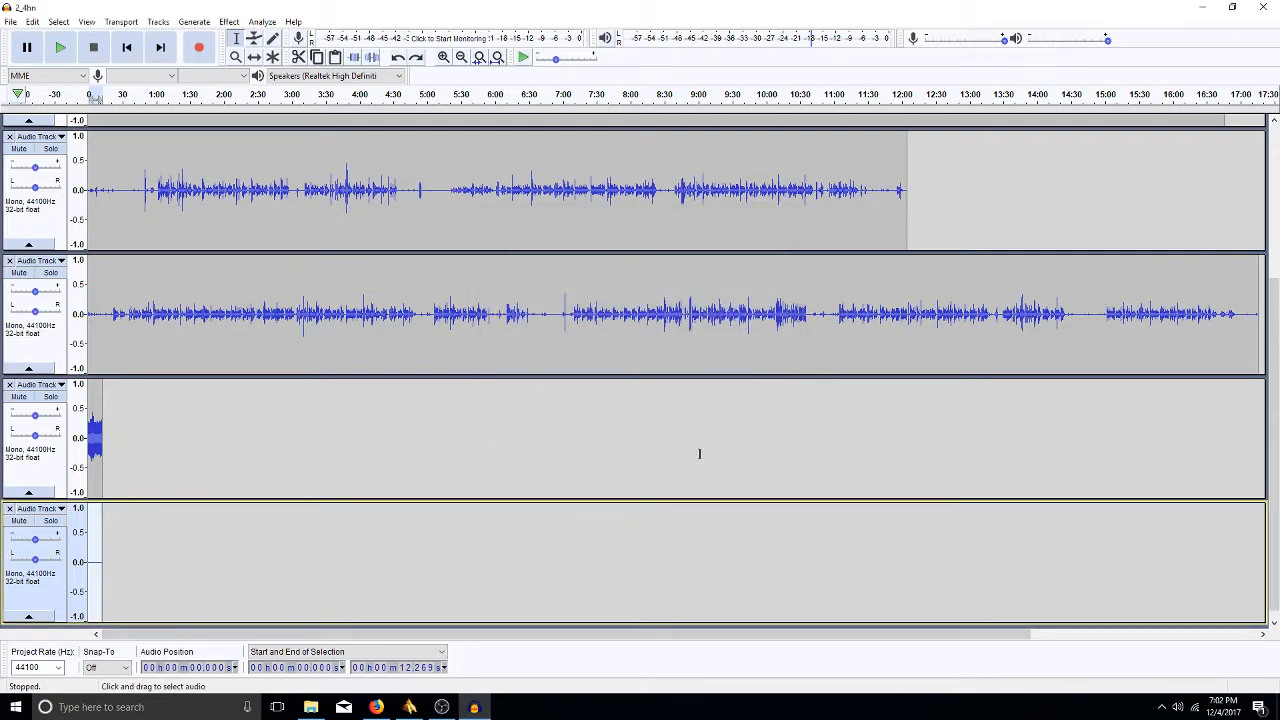
- Scroll to the top and select the titles track's entire clip, 0 to about 8:07
double_click(227, 337)
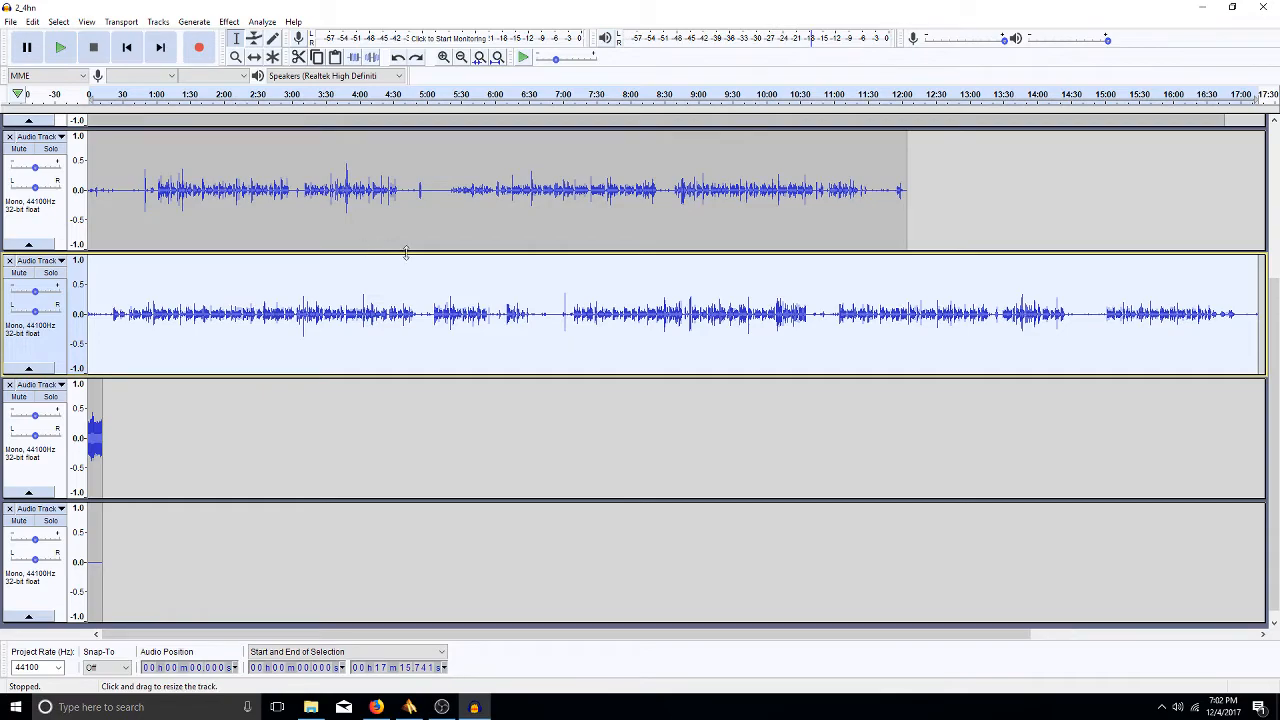
left_click(84, 562)
left_click_drag(103, 563, 86, 567)
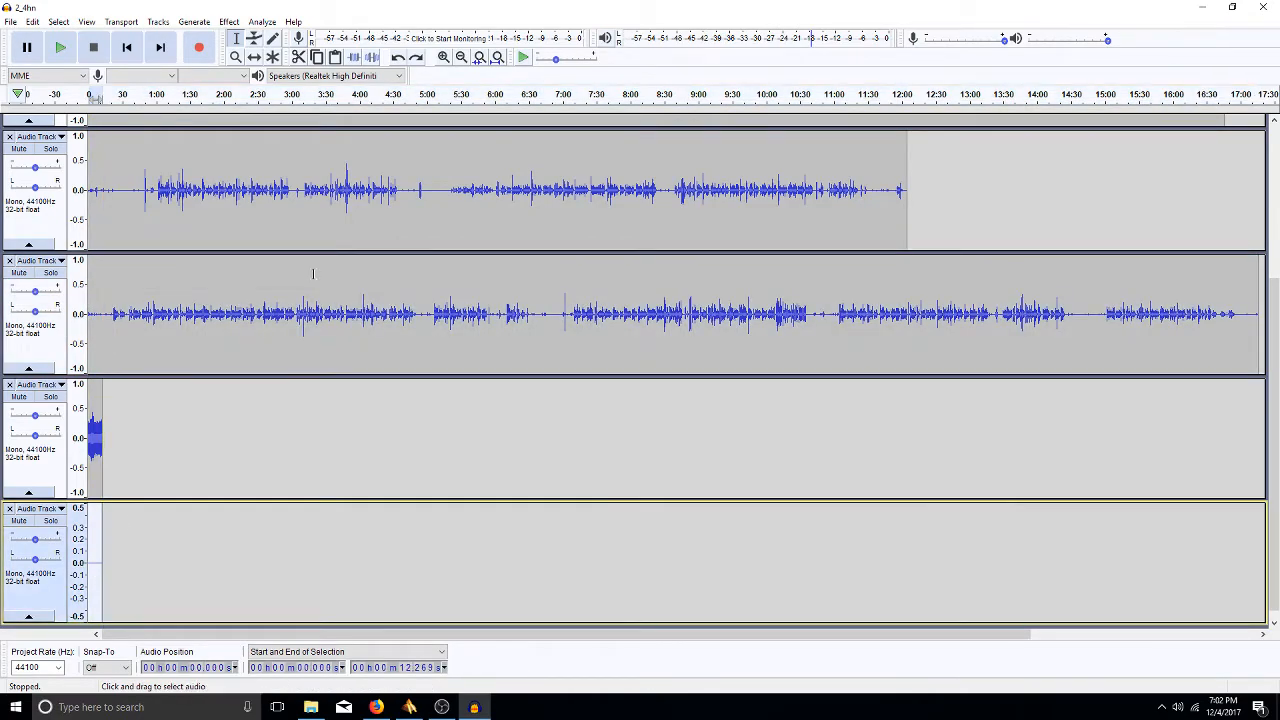
left_click(448, 263)
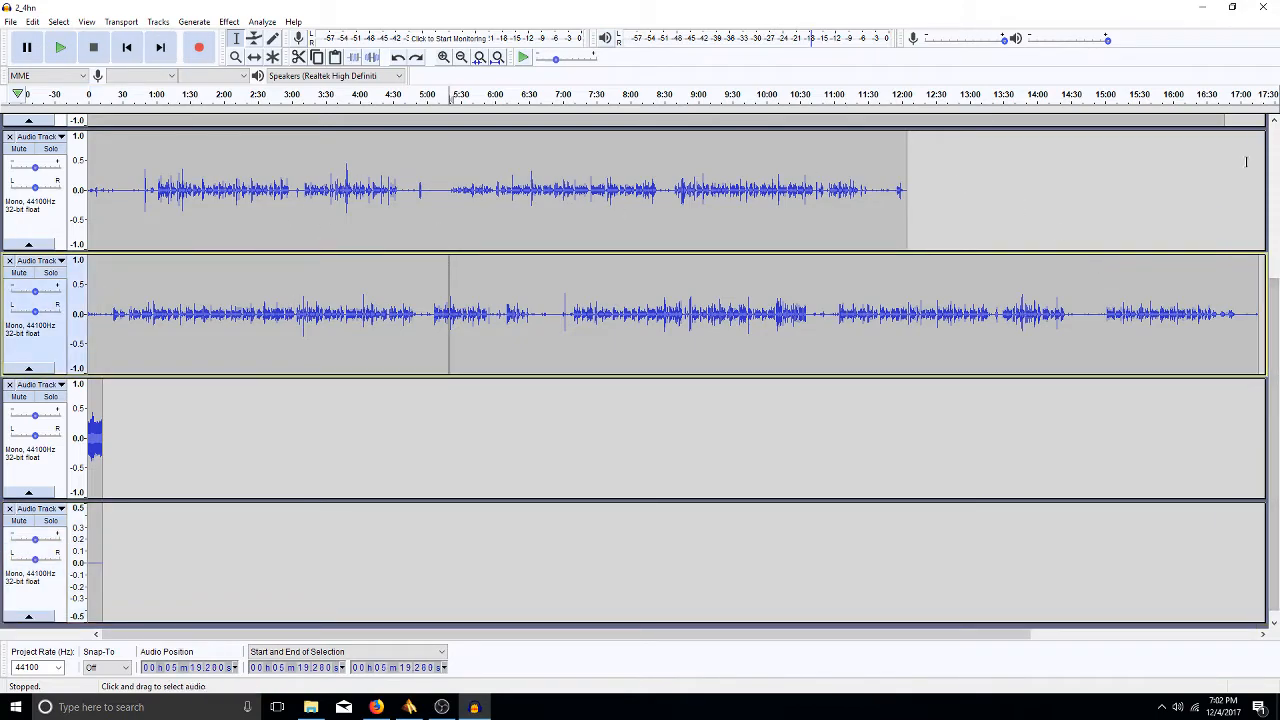
scroll(1274, 313, "up", 5)
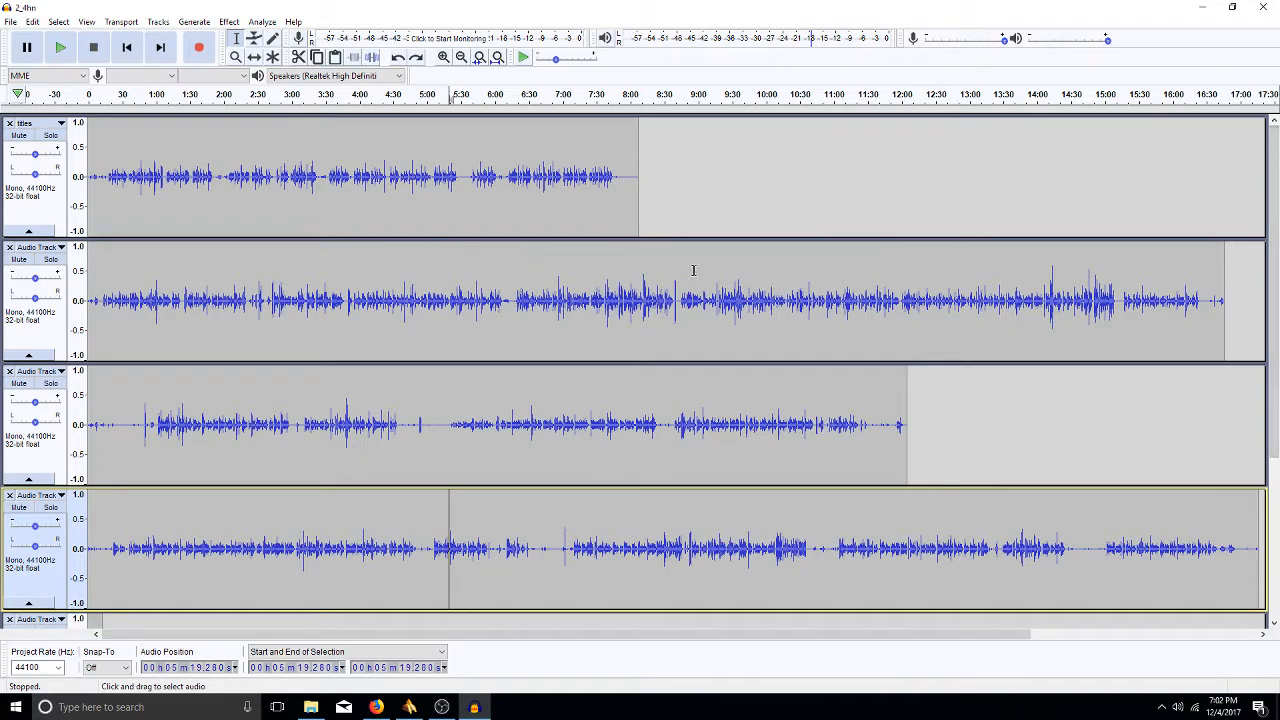
double_click(412, 148)
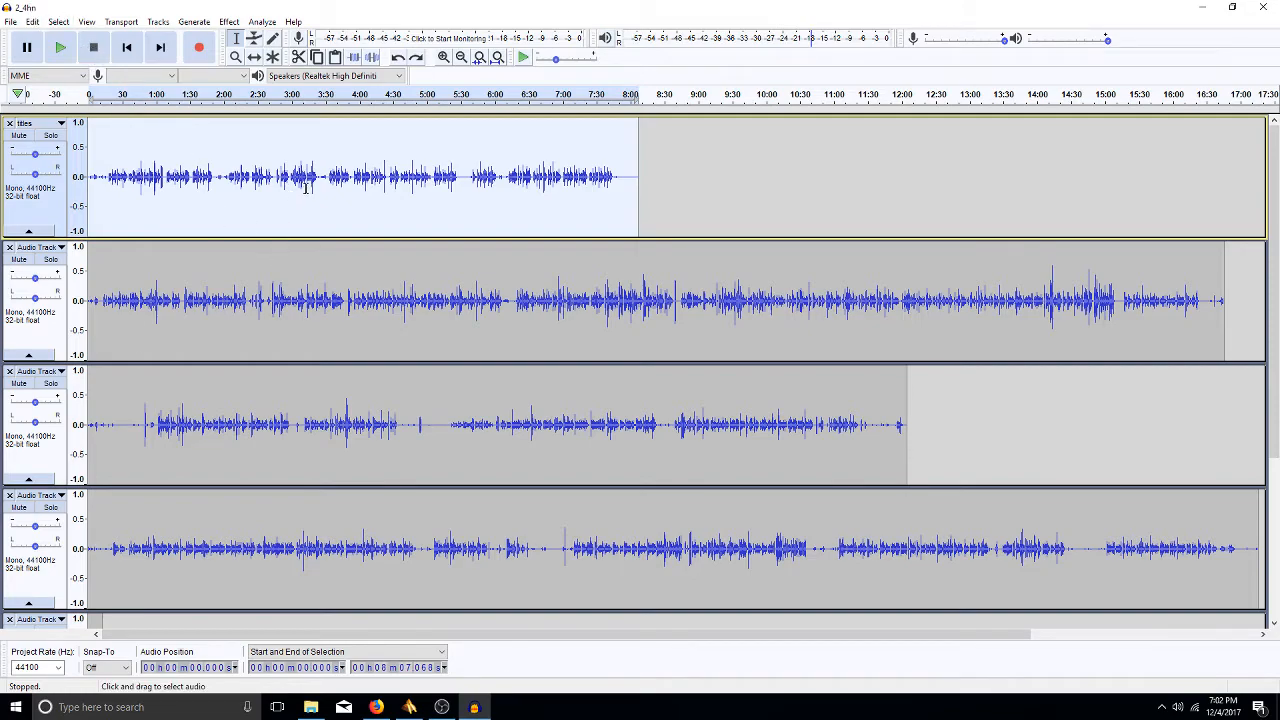
- Apply Noise Reduction with the captured profile to the titles clip
left_click(157, 22)
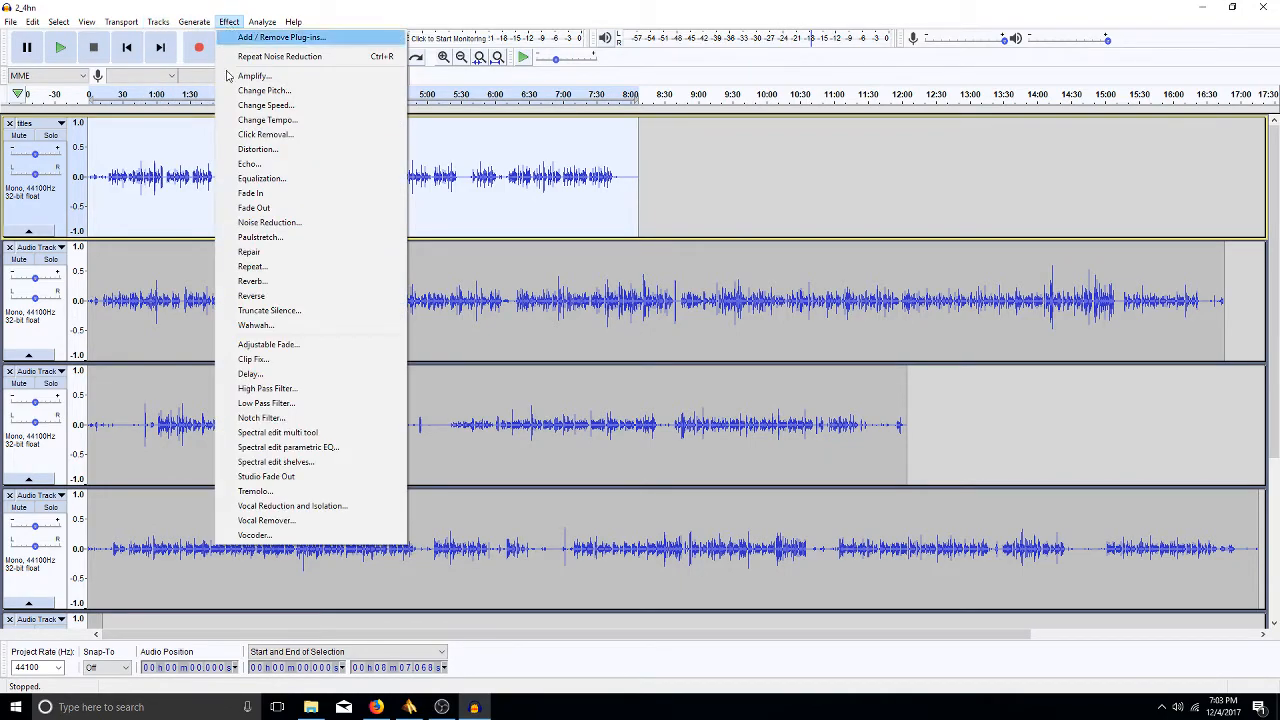
mouse_move(190, 22)
mouse_move(236, 22)
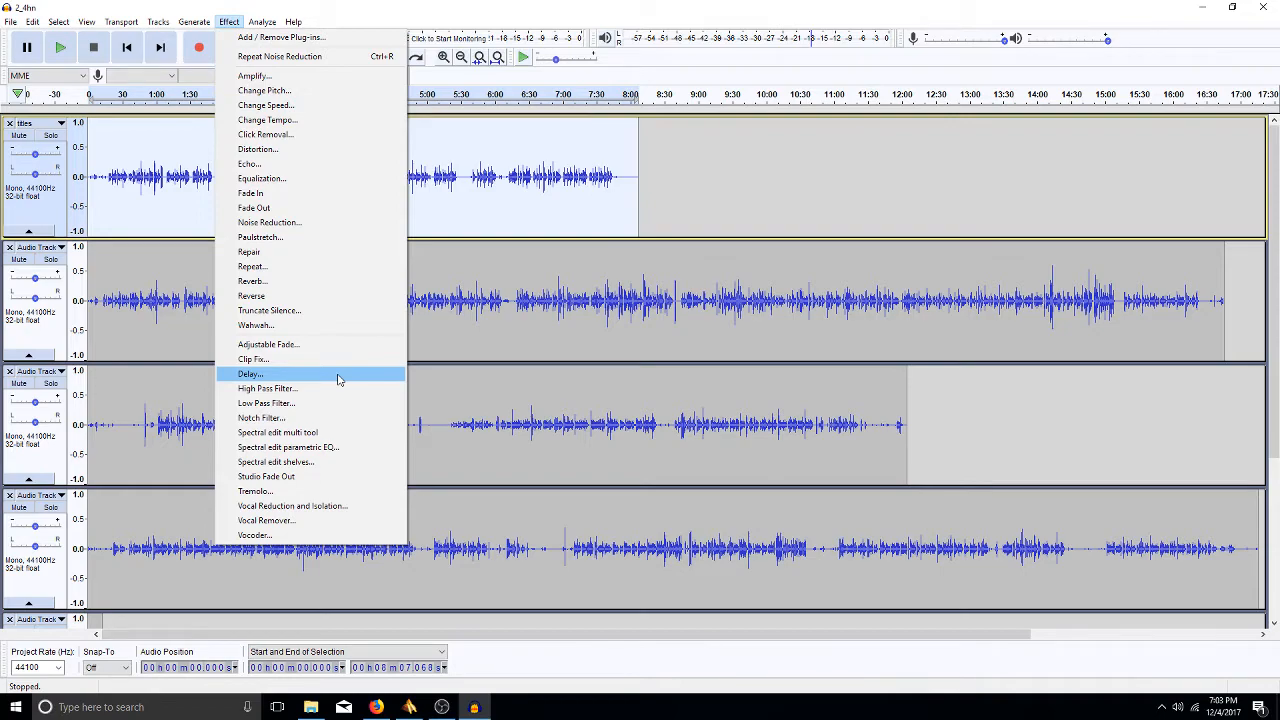
left_click(337, 222)
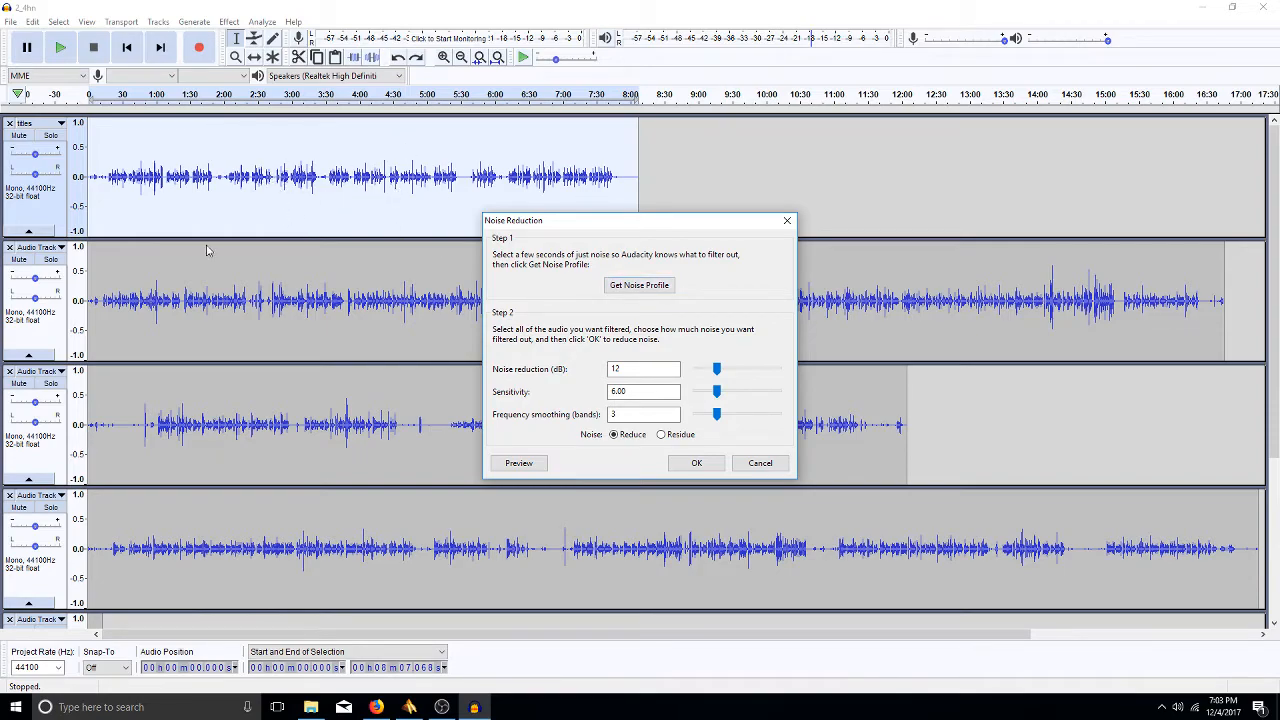
left_click(697, 463)
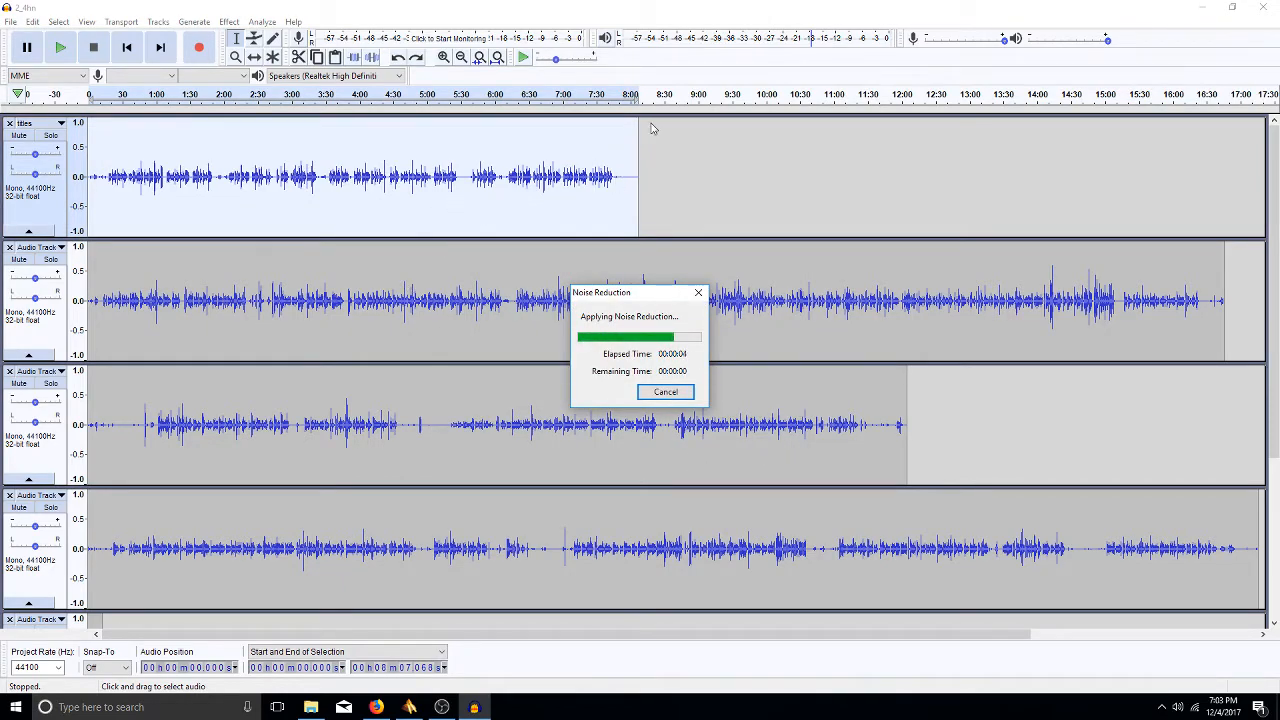
- Clear the selection at 8:25, briefly switch to Firefox, then return to Audacity
left_click(659, 176)
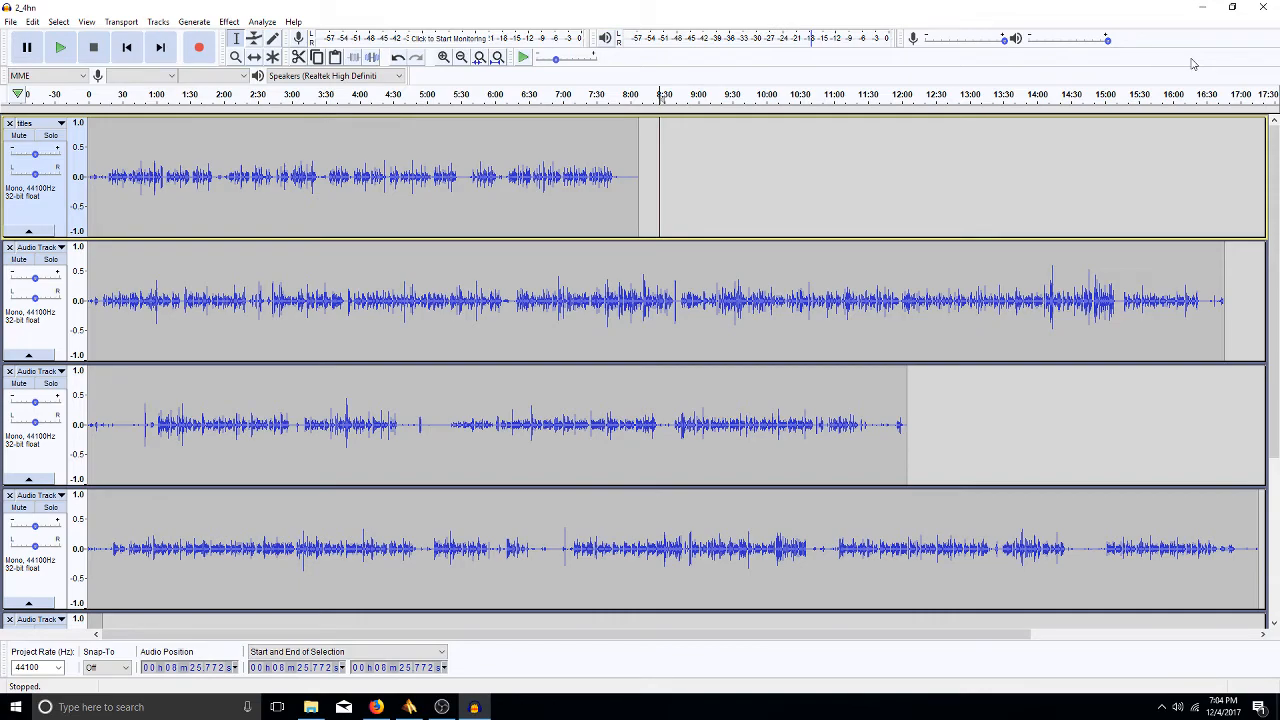
left_click(375, 707)
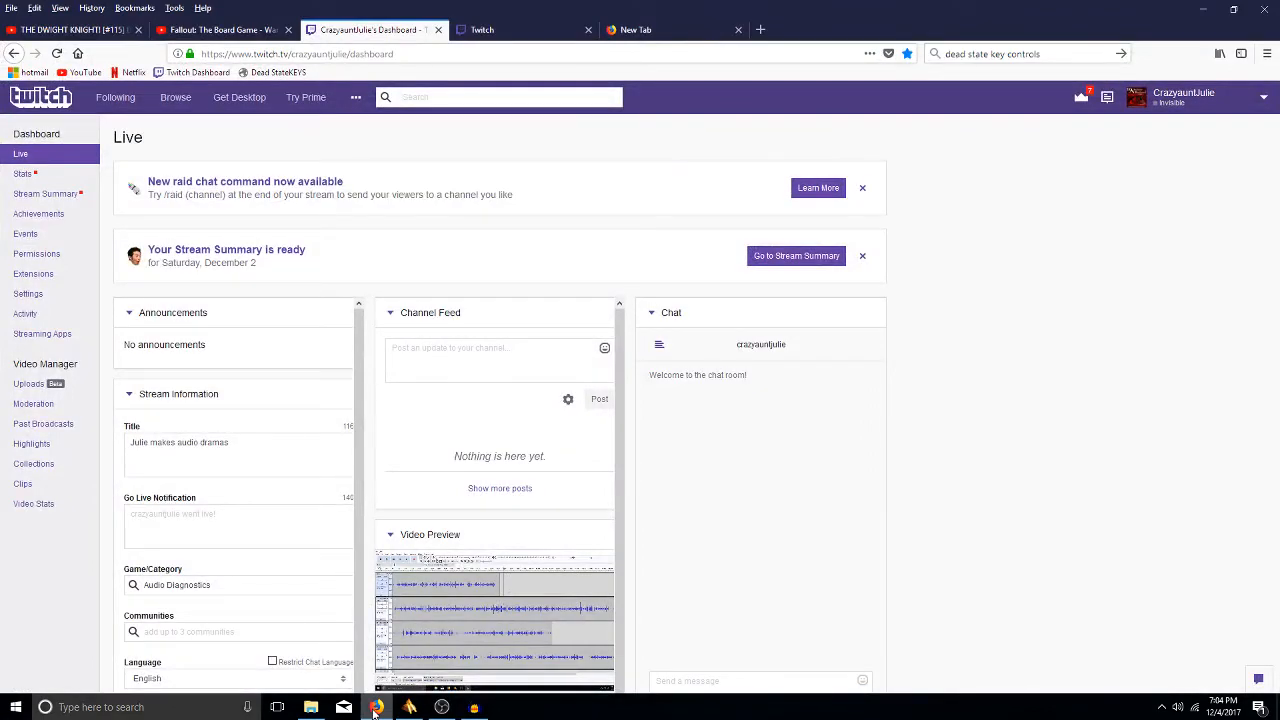
left_click(375, 707)
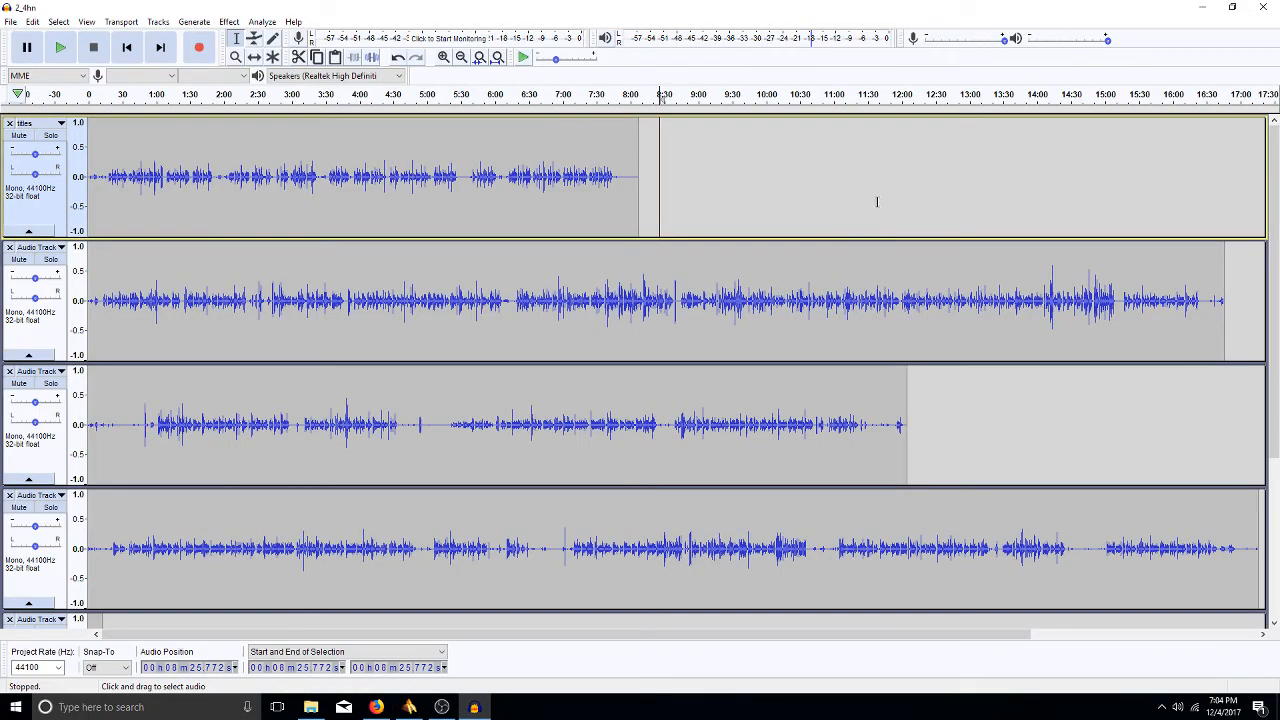